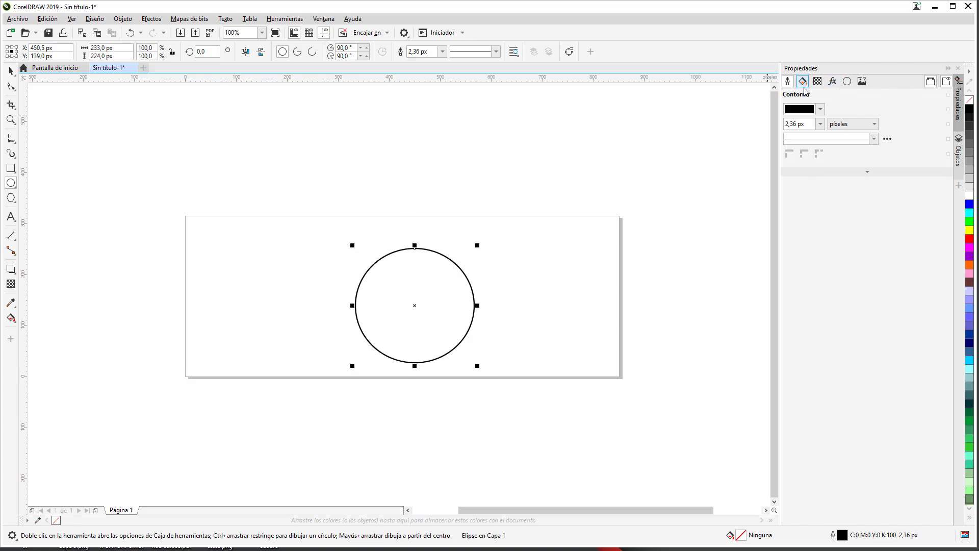
Fill the circle with a black-to-white linear gradient and move it to about X 392.5, Y 182 px
click(804, 82)
click(818, 110)
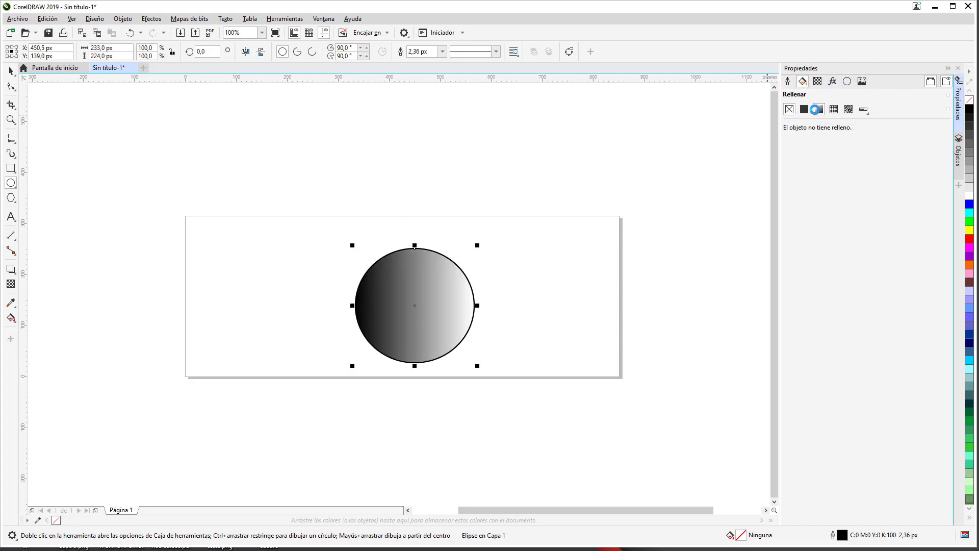
click(11, 70)
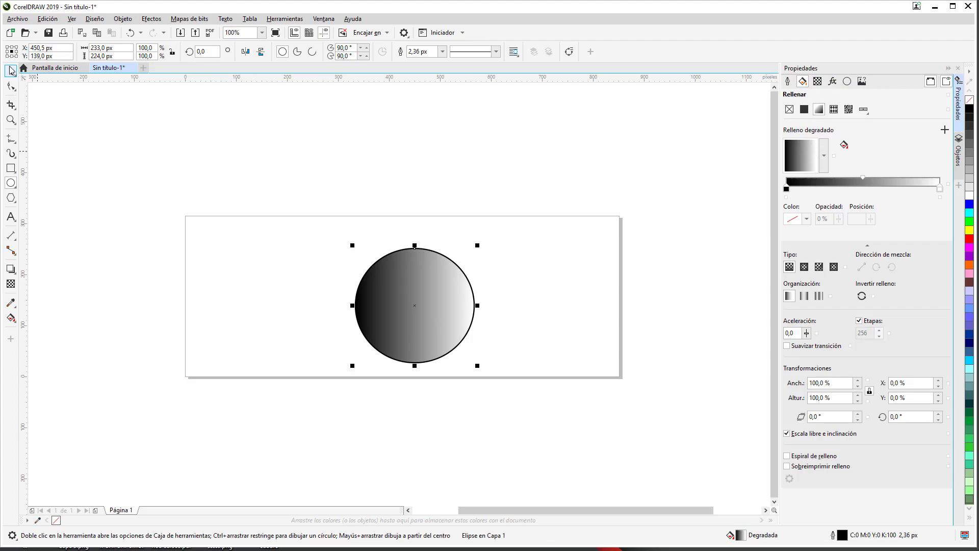
drag(453, 316, 424, 293)
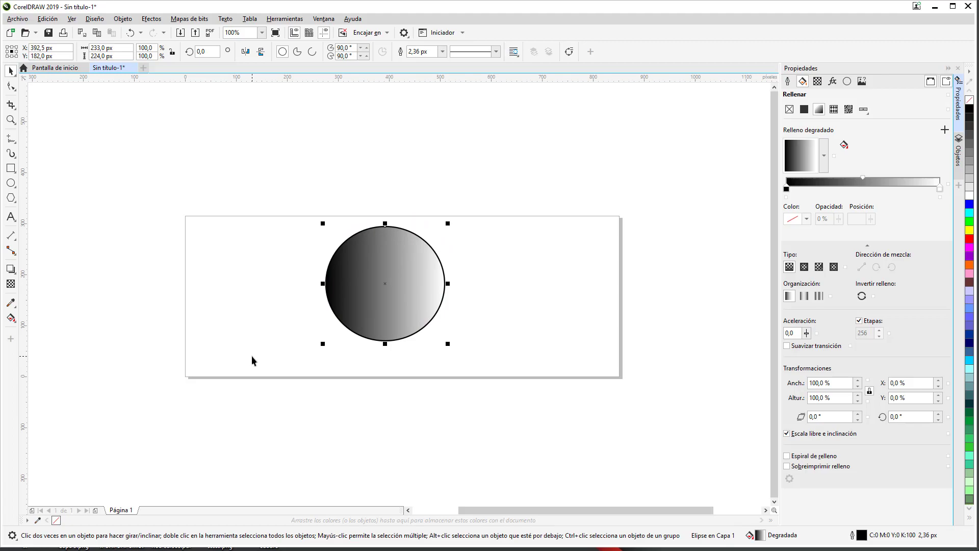
click(149, 272)
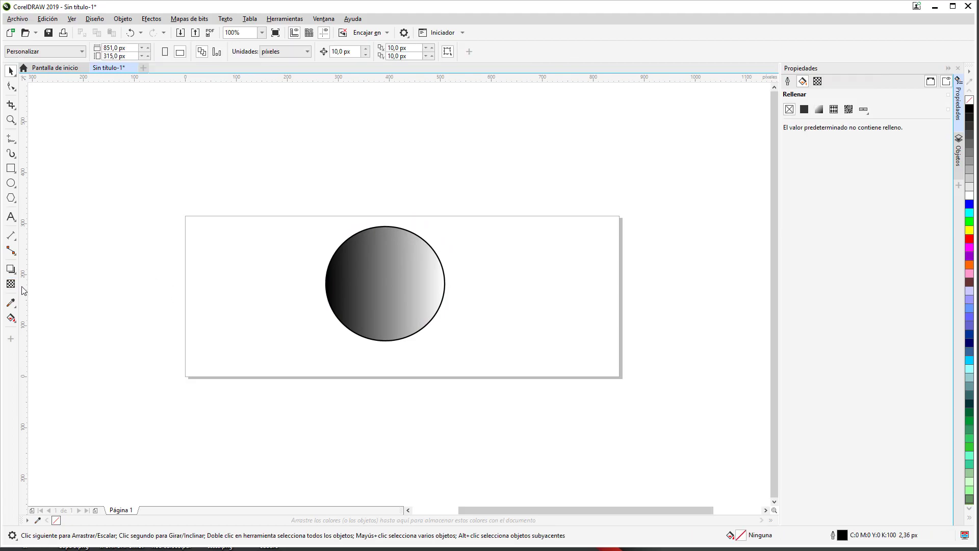
Add a drop shadow to the circle from its centre, offset about 59 px right and 47 px down
click(11, 270)
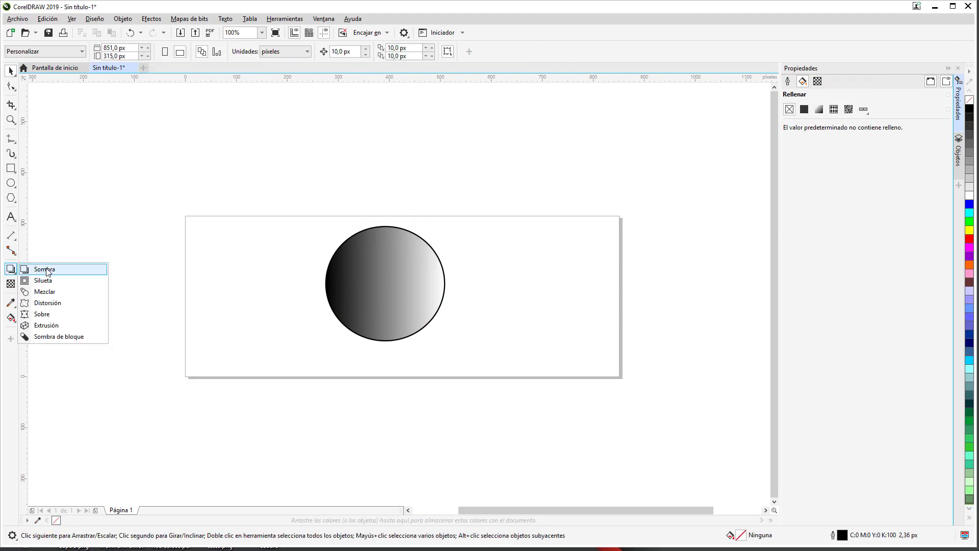
click(47, 269)
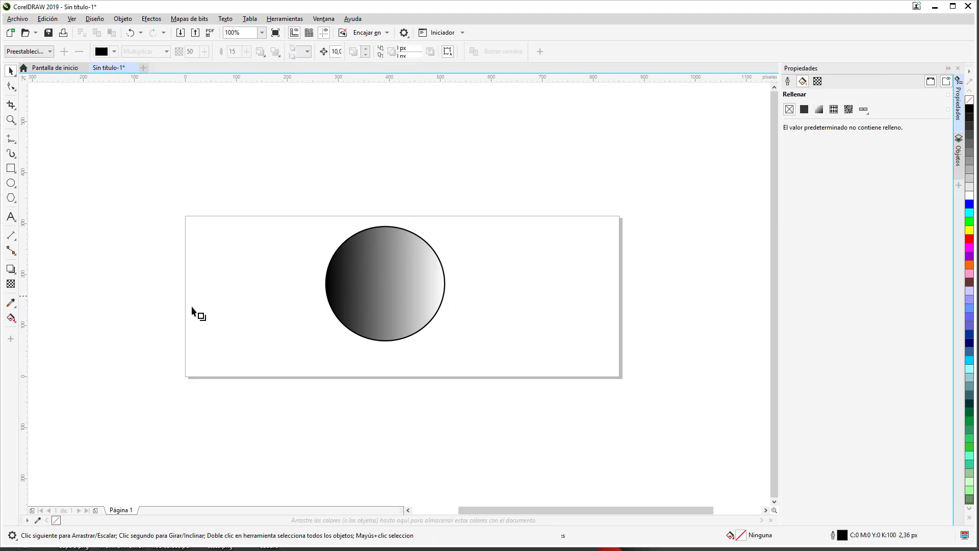
click(403, 334)
drag(385, 284, 475, 358)
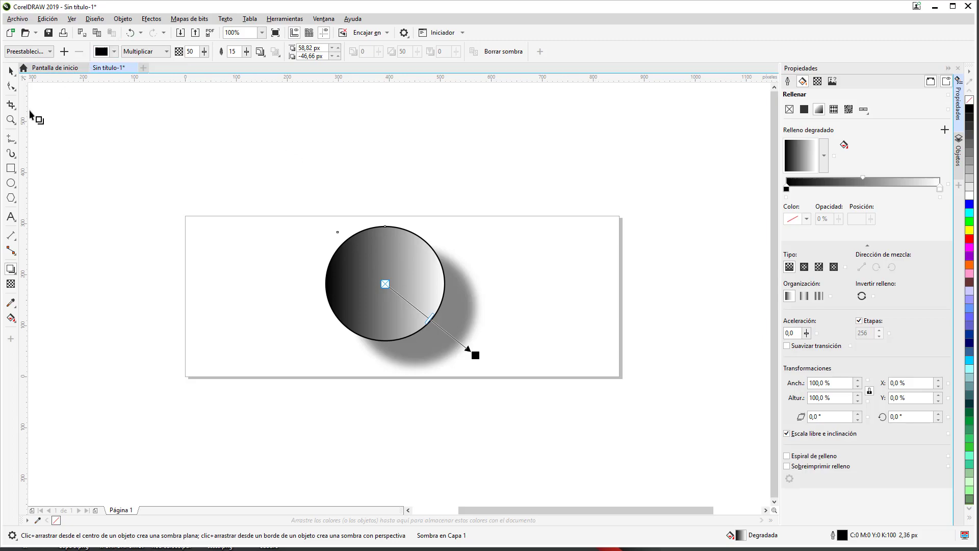
Change the shadow colour to pure red, C0 M100 Y100 K0
click(114, 51)
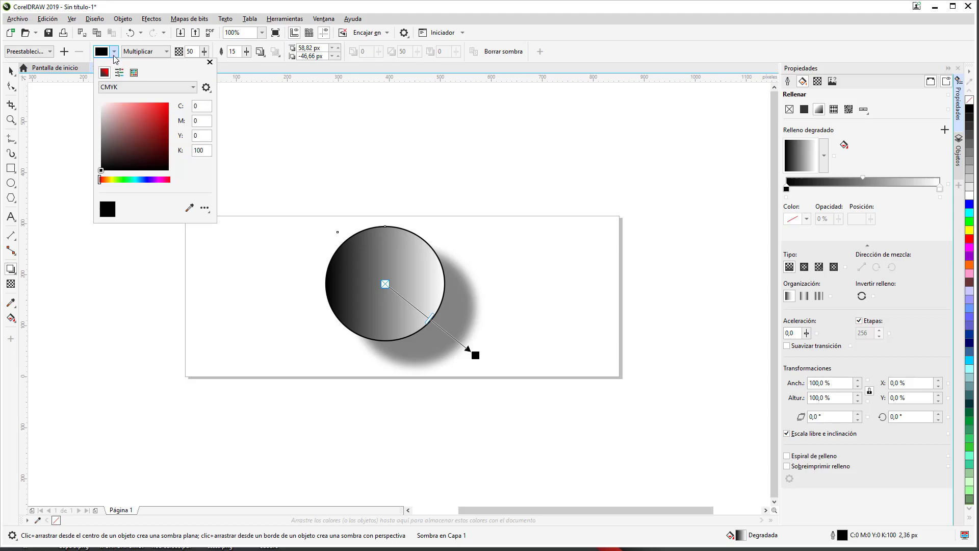
drag(155, 115, 189, 103)
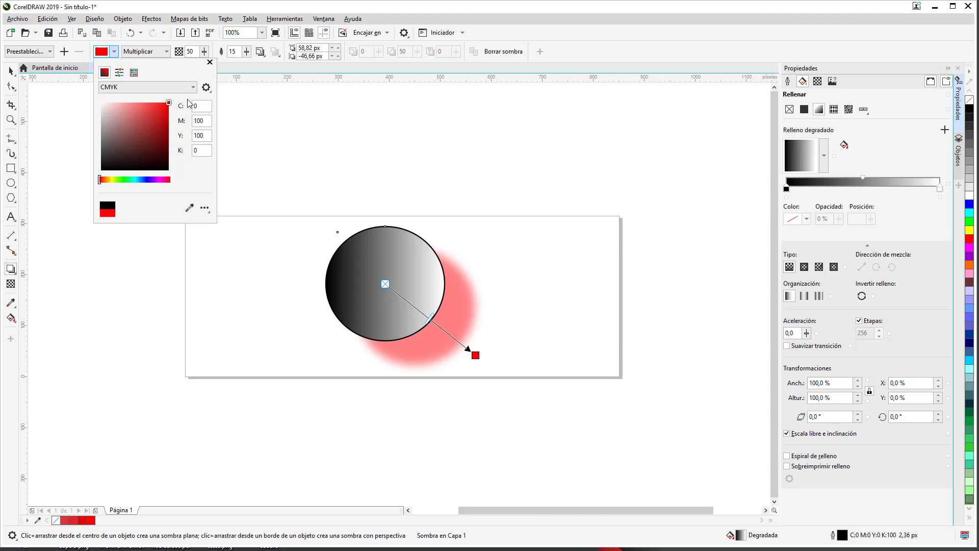
click(169, 52)
Try the Si más oscuro and Sustraer merge modes on the shadow and return it to Multiplicar
click(168, 51)
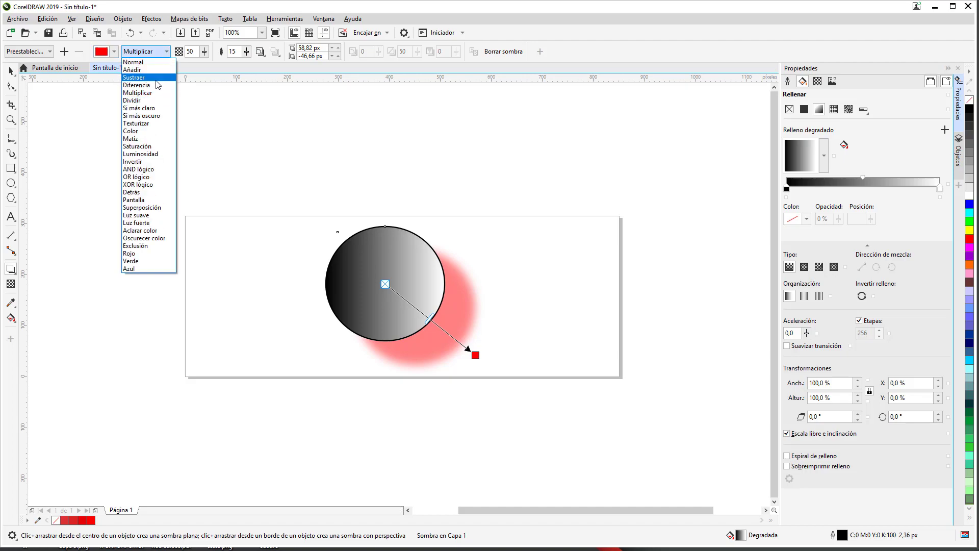
click(160, 116)
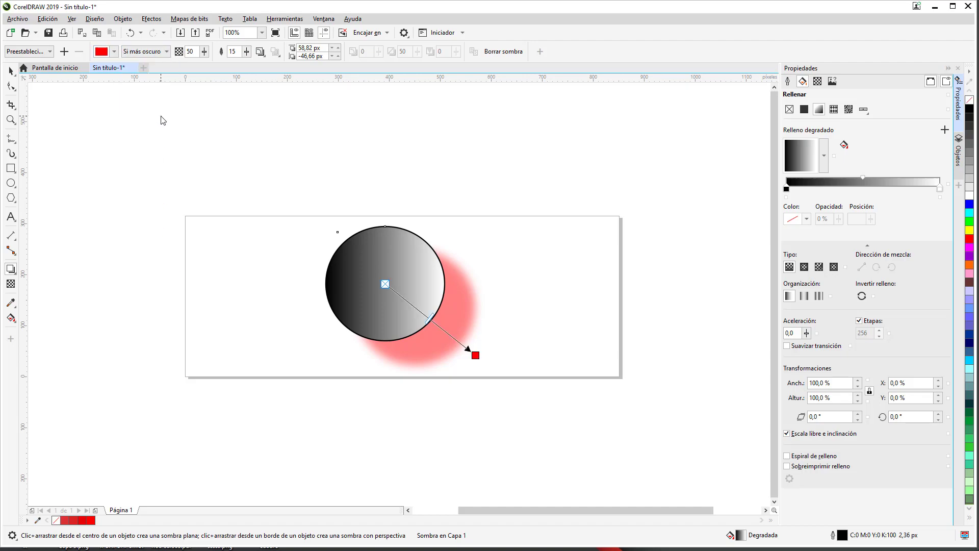
click(144, 52)
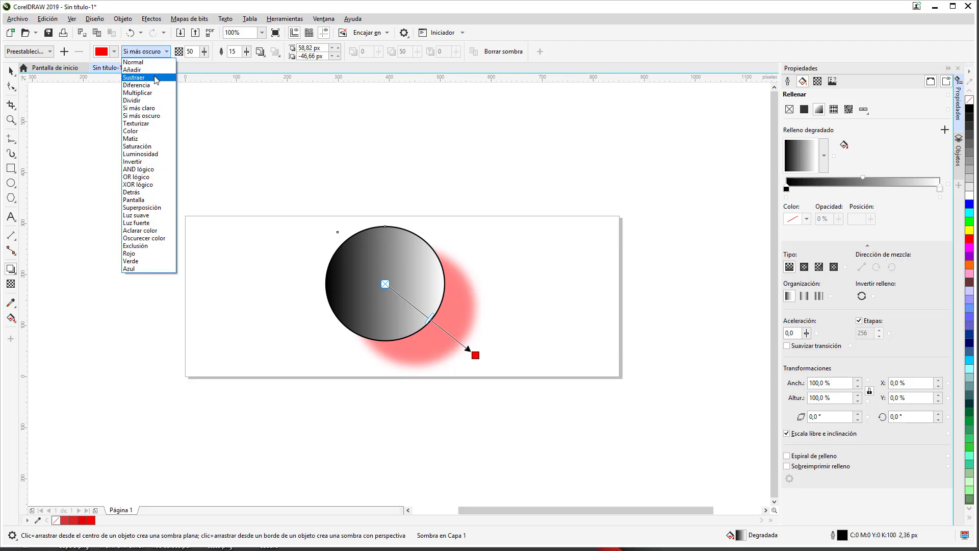
click(157, 79)
click(156, 54)
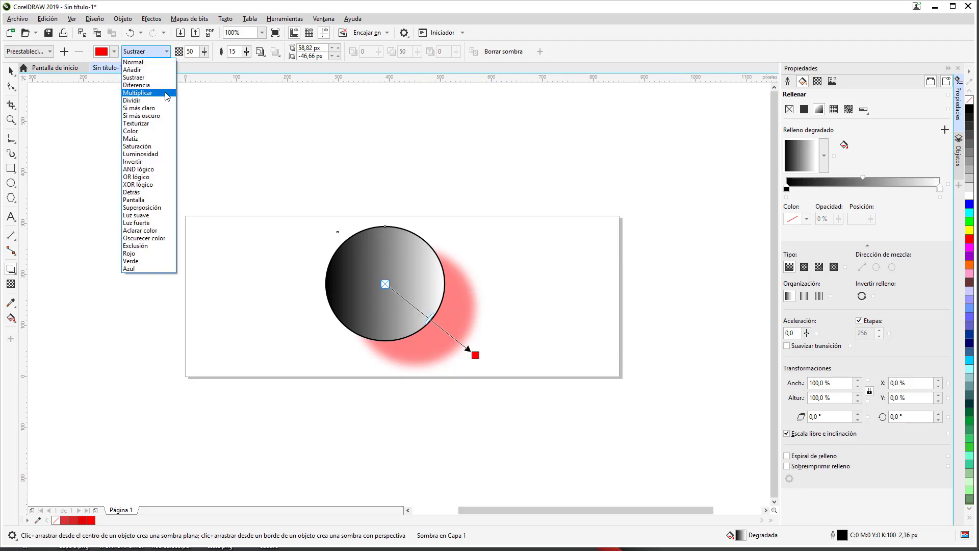
click(158, 93)
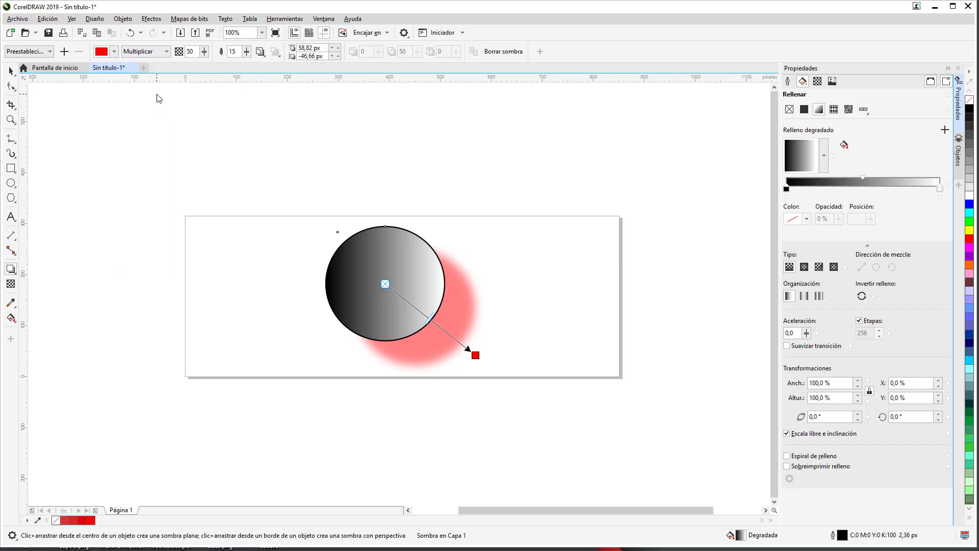
Reduce the shadow's opacity to 36
click(204, 52)
drag(203, 67, 175, 70)
click(204, 53)
click(206, 55)
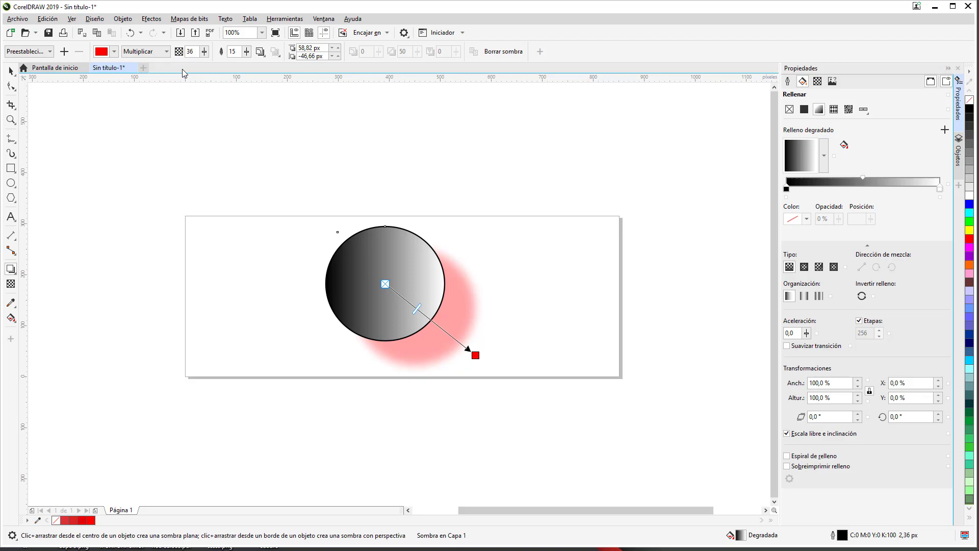
Recolour the shadow in a pale greyish pink, C0 M9 Y9 K13
click(114, 51)
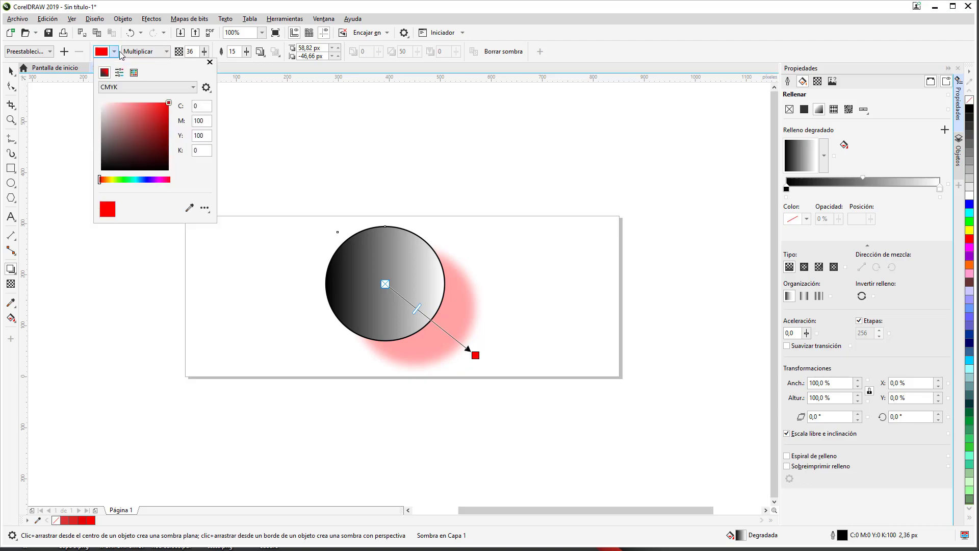
click(108, 111)
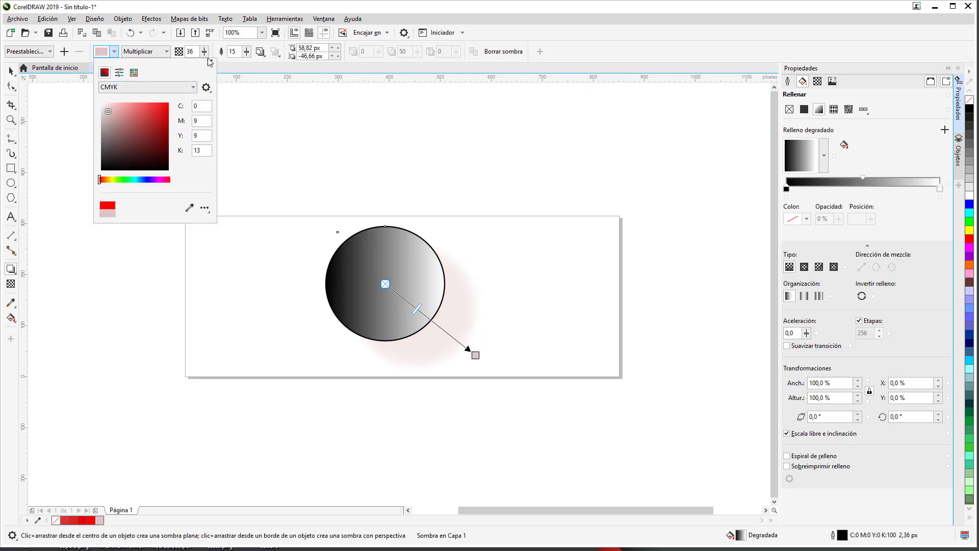
click(234, 69)
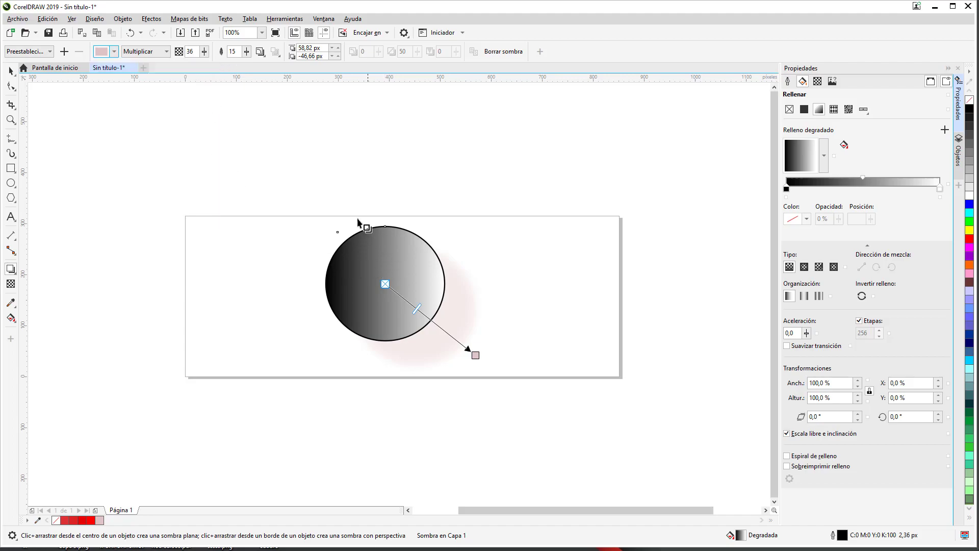
Soften the shadow's edges by raising its feathering to 26 and further to 88
click(246, 52)
drag(250, 64, 273, 68)
click(246, 52)
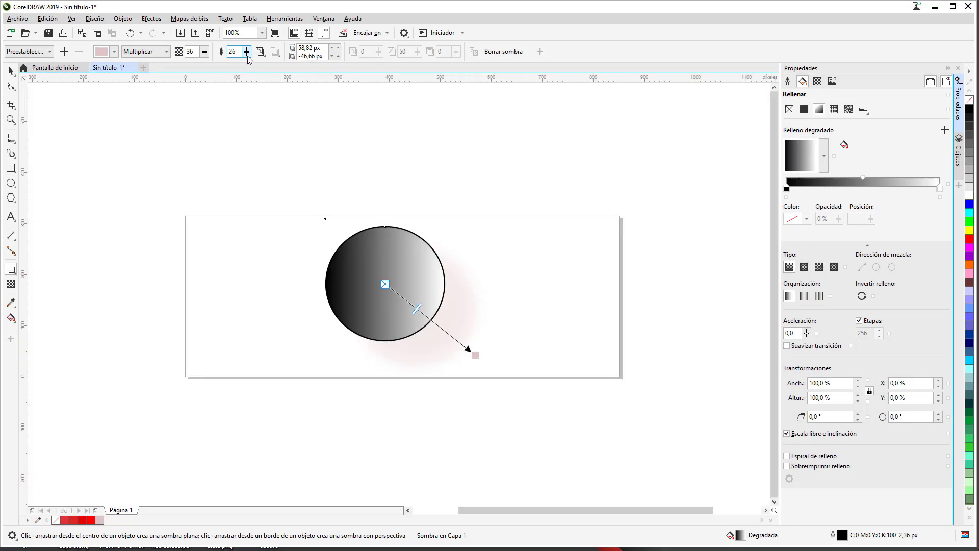
click(247, 51)
drag(253, 67, 274, 67)
Increase the shadow's opacity to 91
click(204, 52)
click(221, 65)
click(232, 64)
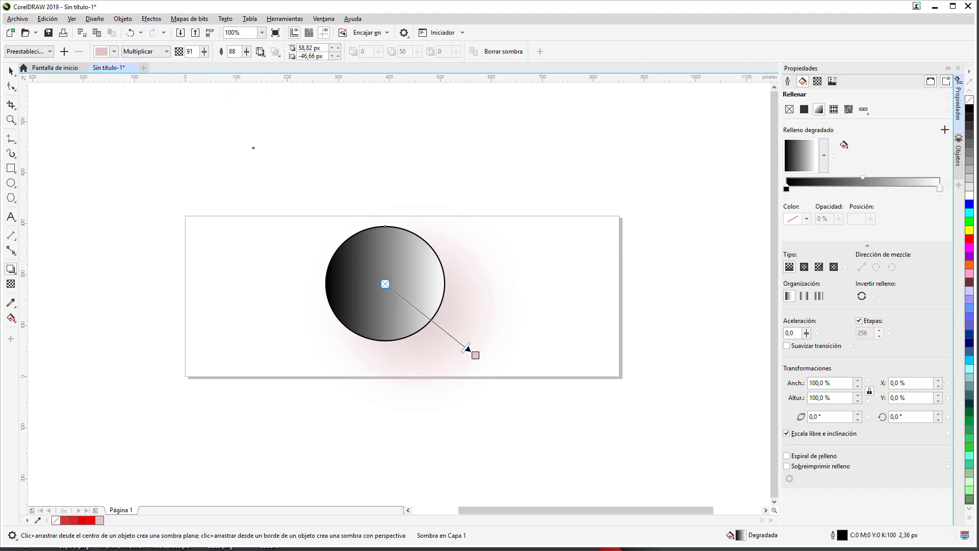
Clear the circle's shadow and apply the preset shadow Inferior derecha en perspectiva
click(519, 53)
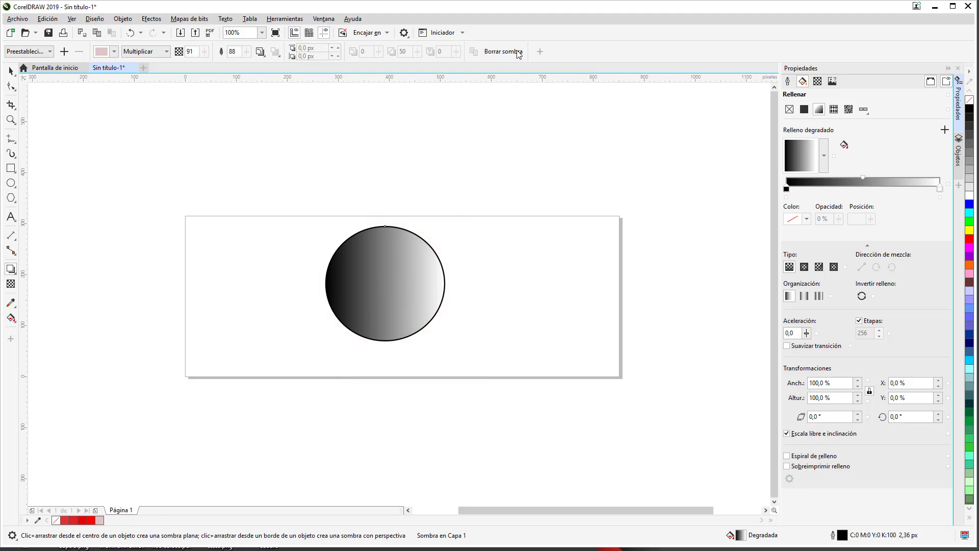
click(52, 53)
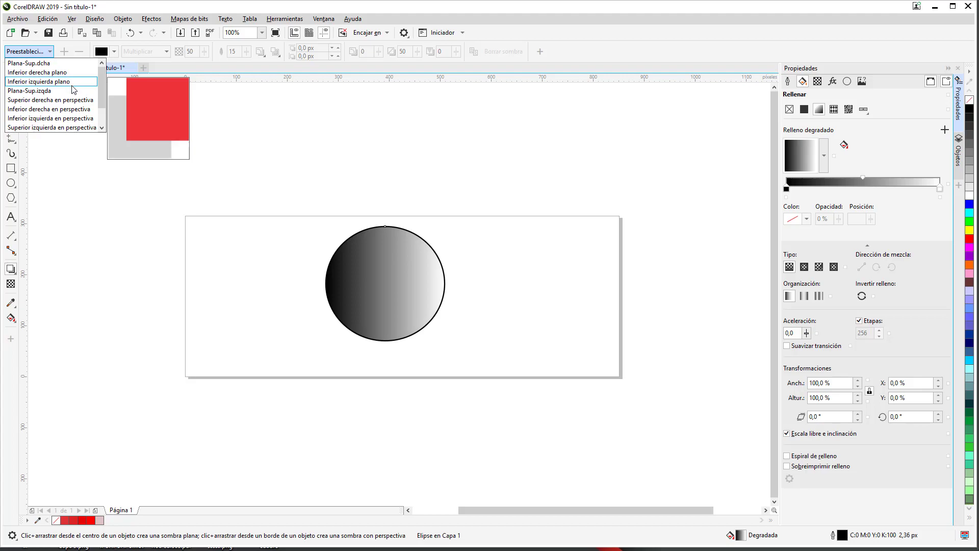
click(77, 113)
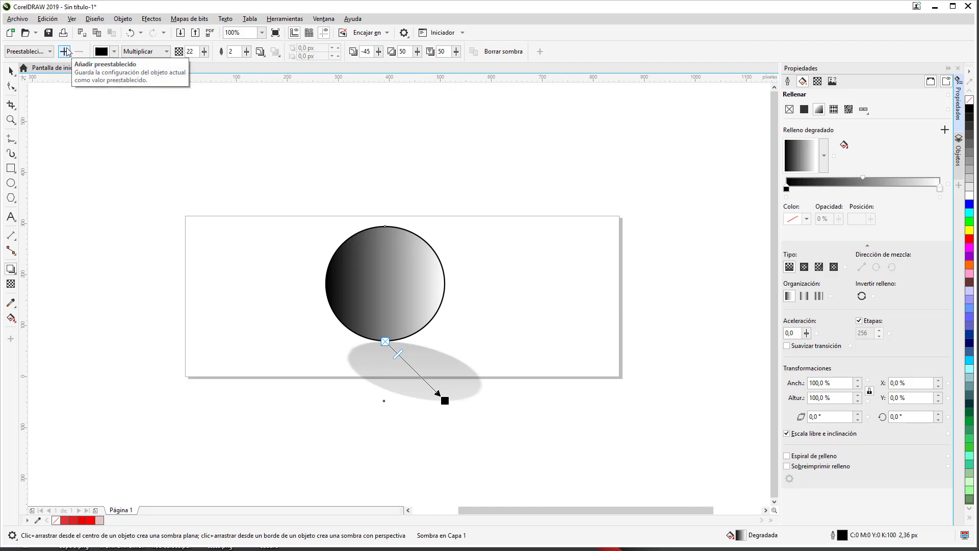
click(49, 52)
click(50, 52)
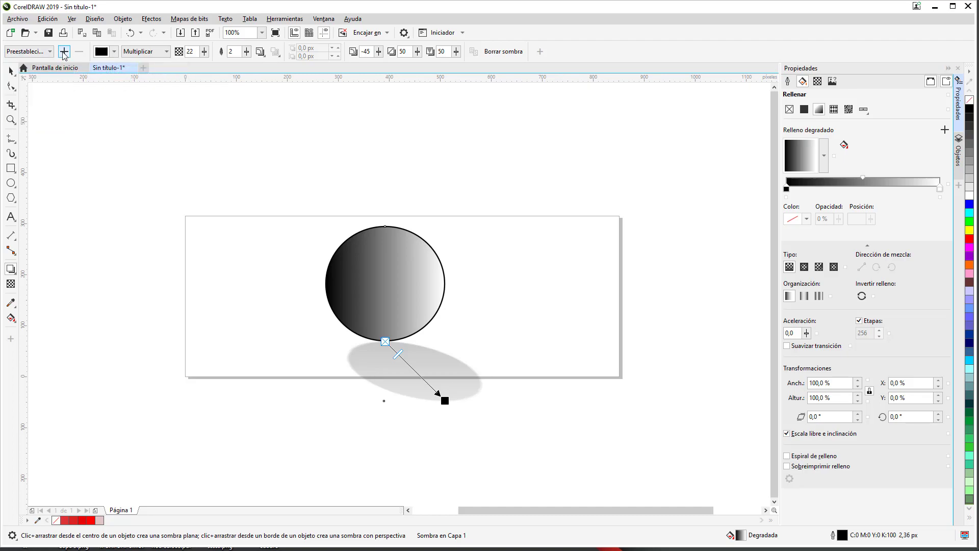
click(64, 52)
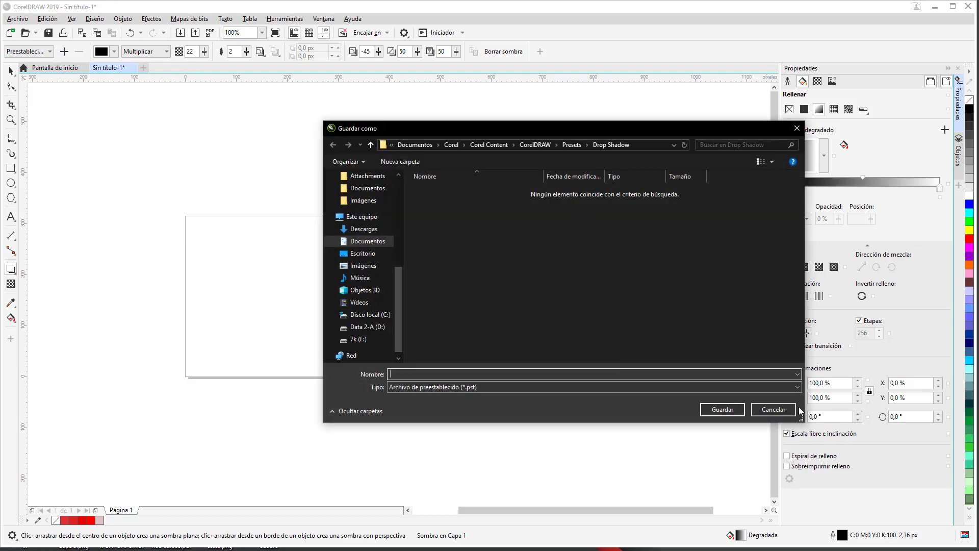
click(773, 409)
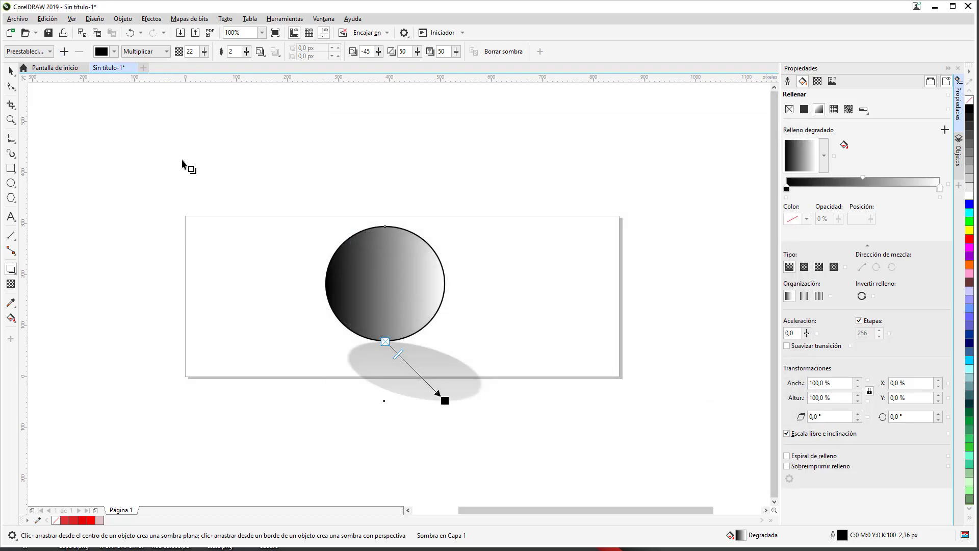
Try the shadow presets Inferior izquierda en perspectiva and Inferior izquierda plano on the circle
click(49, 52)
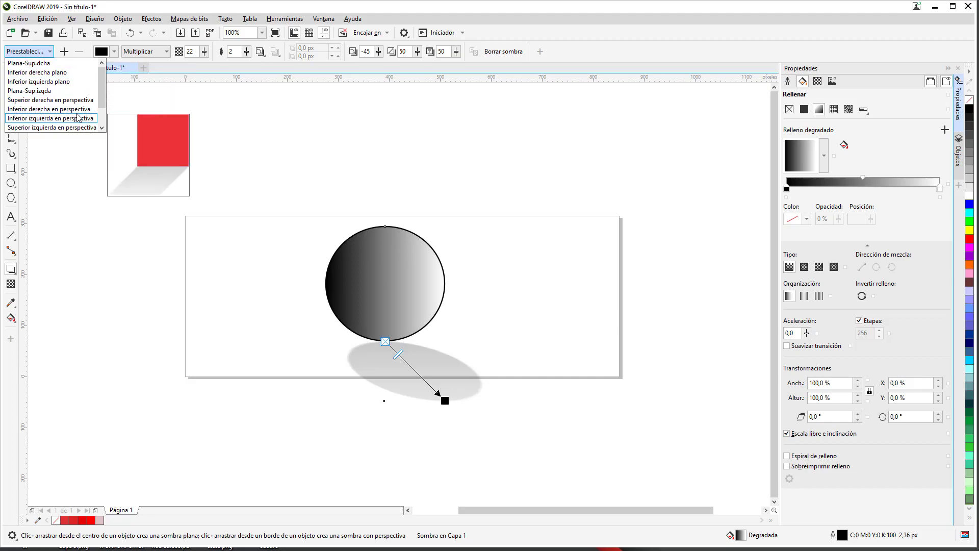
click(79, 122)
click(50, 52)
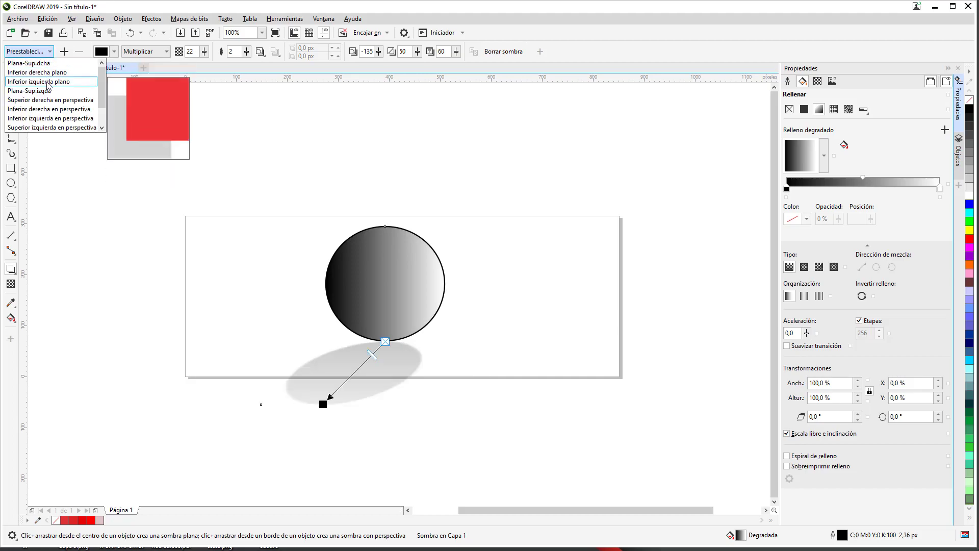
click(50, 90)
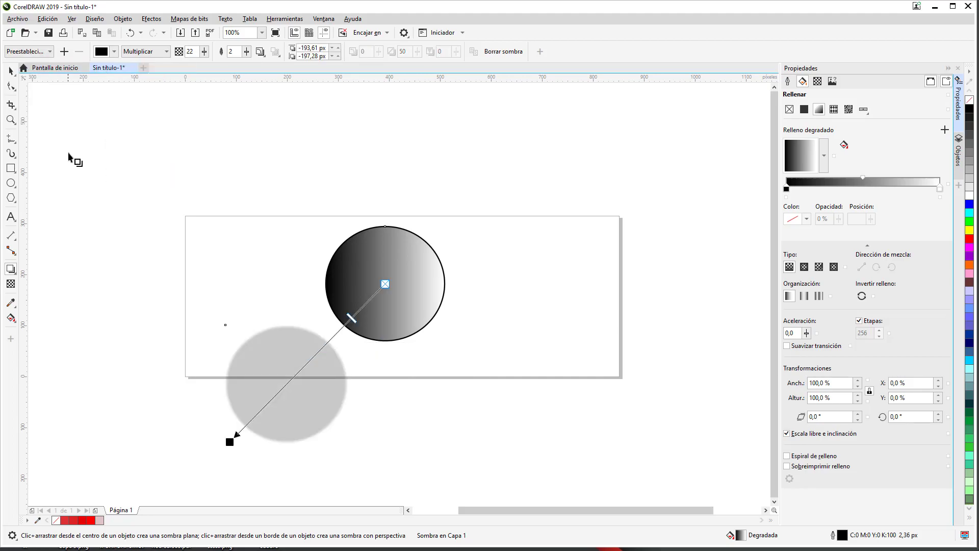
Apply the shadow preset Superior izquierda en perspectiva to the circle and return to the Pick tool
click(49, 51)
click(88, 128)
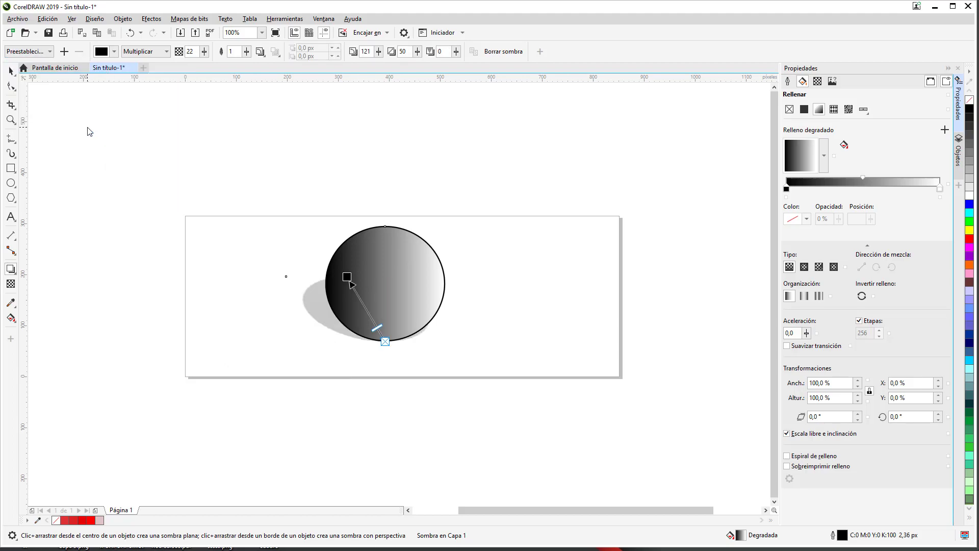
click(11, 71)
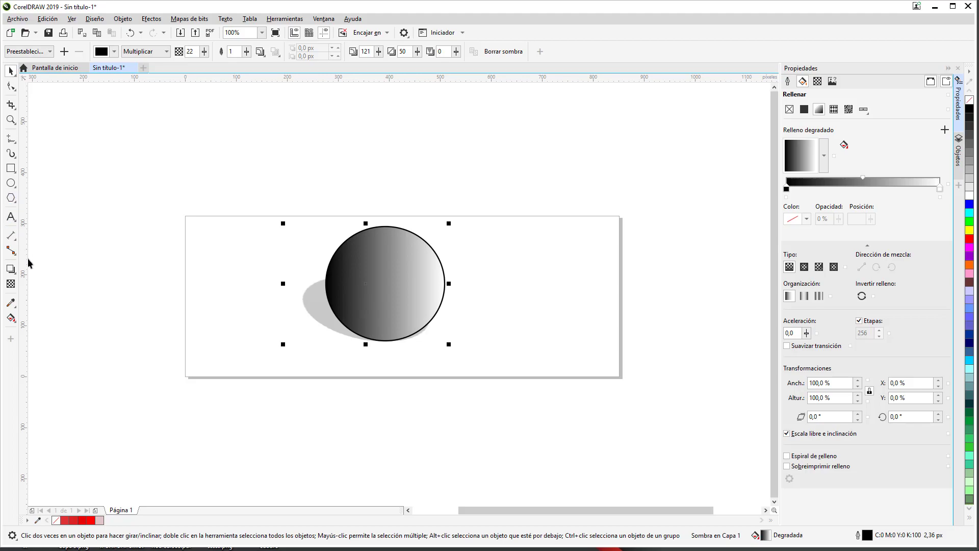
Add a one-step black inner contour to the circle with the Silueta tool, offset about 38 px
click(14, 276)
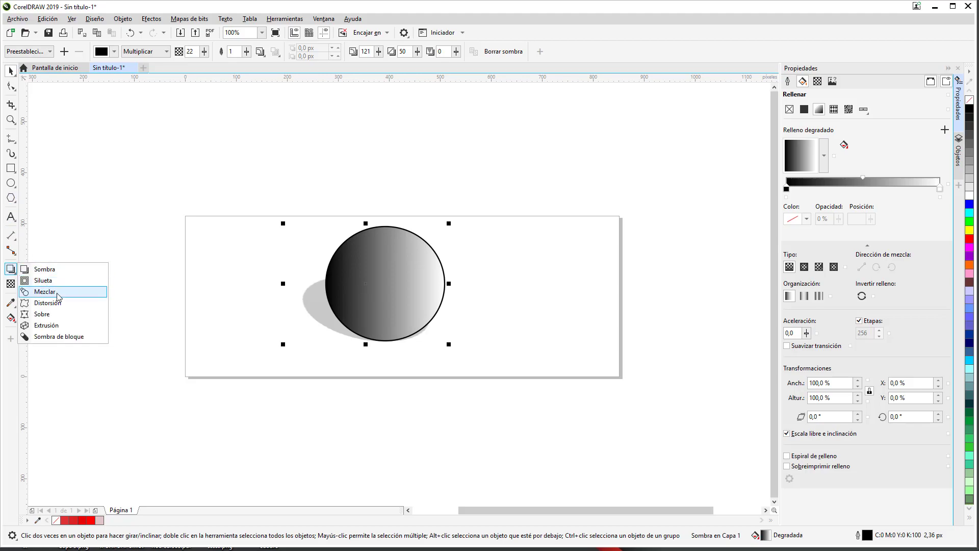
click(75, 280)
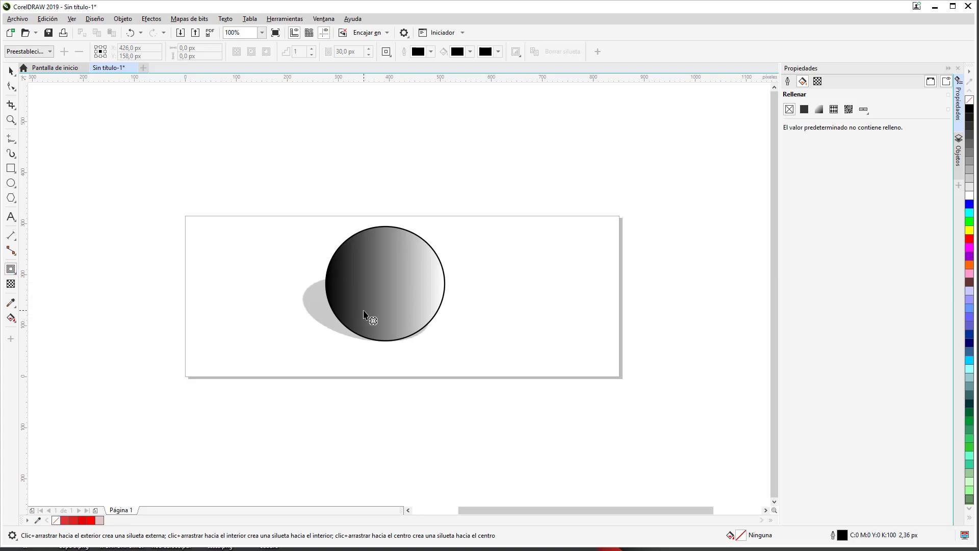
click(373, 319)
drag(403, 291, 386, 283)
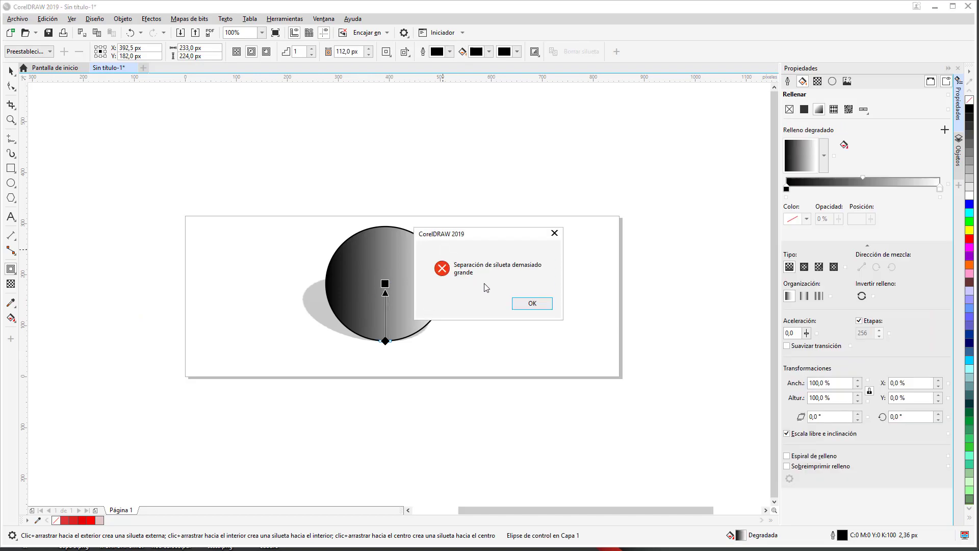
click(532, 303)
drag(396, 339, 394, 327)
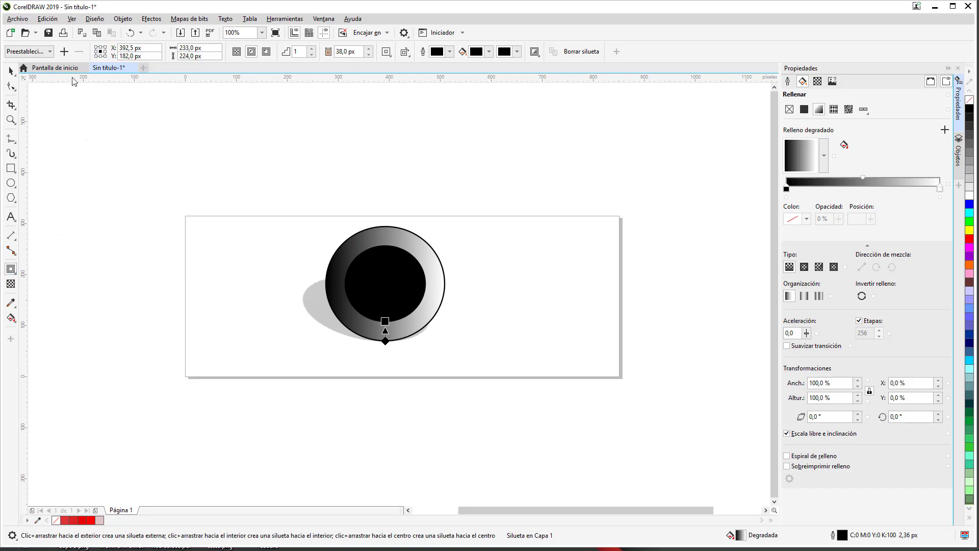
Try the contour preset Flujo hacia fuera on the circle and apply Flujo hacia dentro
click(51, 52)
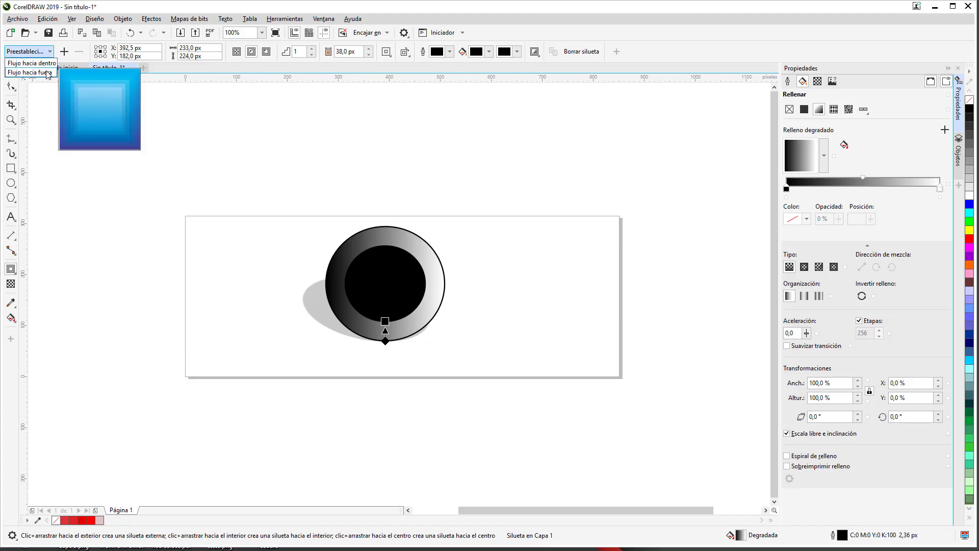
click(49, 72)
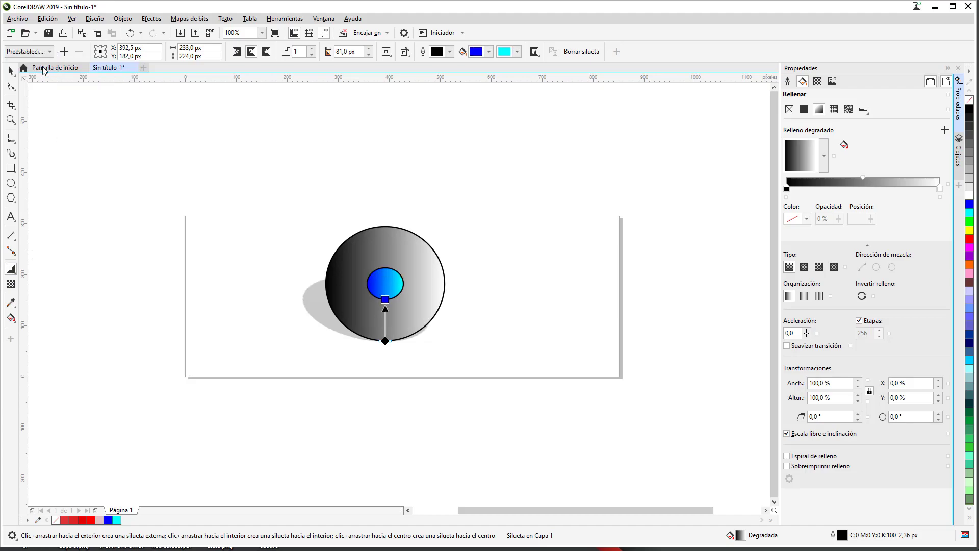
click(54, 53)
click(51, 63)
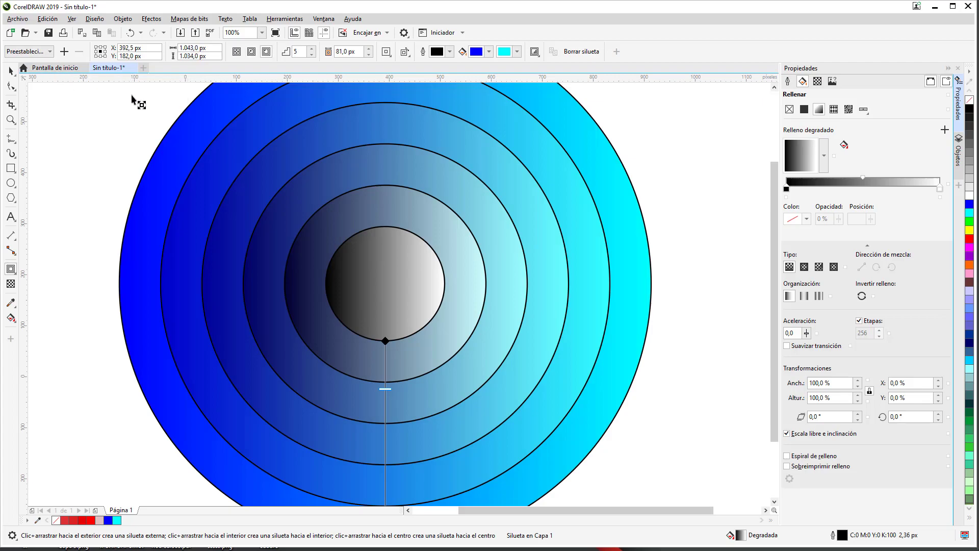
Set the contour's fill colour to magenta
click(489, 51)
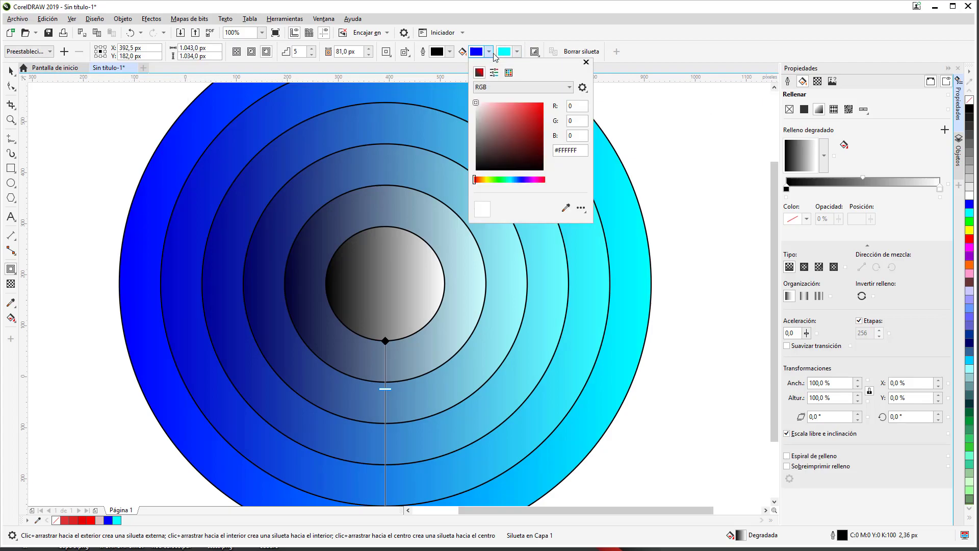
click(536, 179)
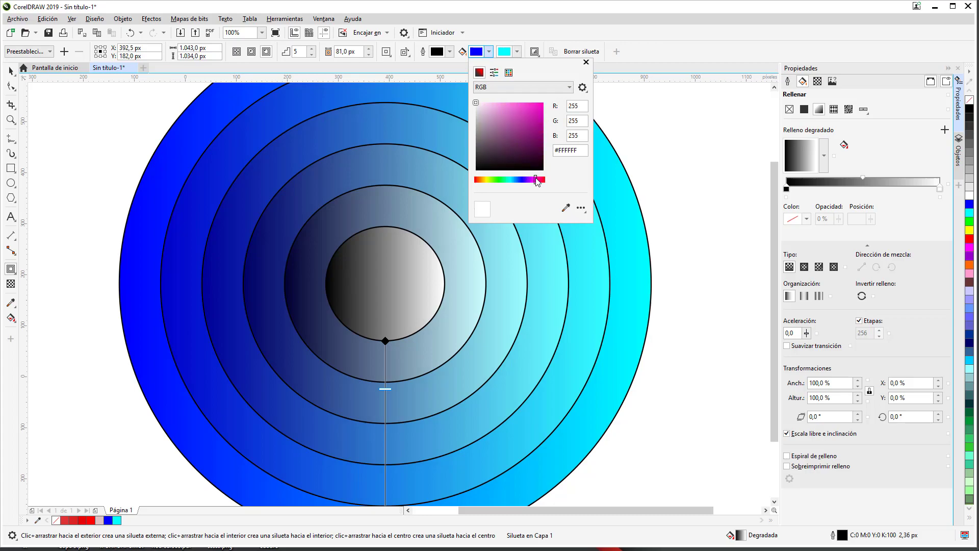
click(536, 128)
Try purple and lime green as the contour's end gradient colour, and set it to blue #1A00FF
click(517, 51)
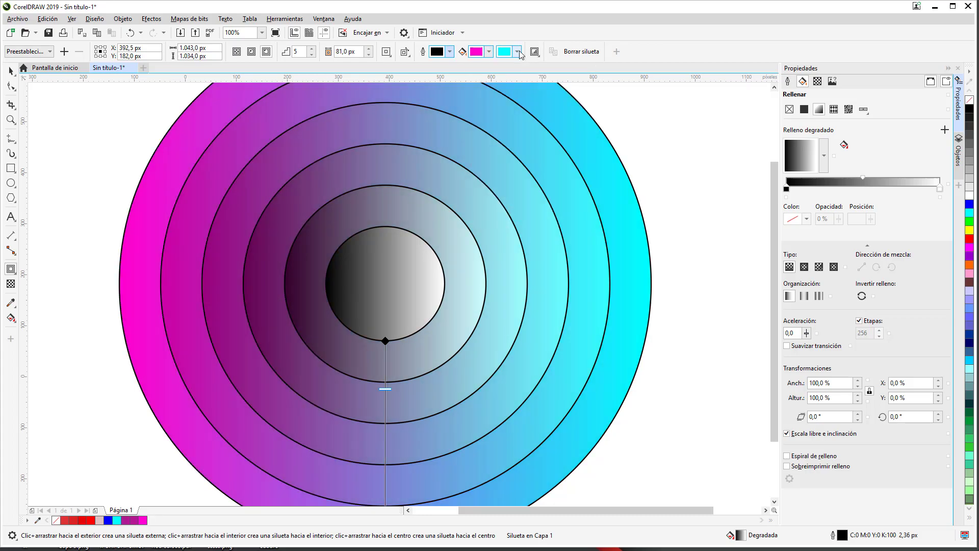
click(517, 52)
click(559, 179)
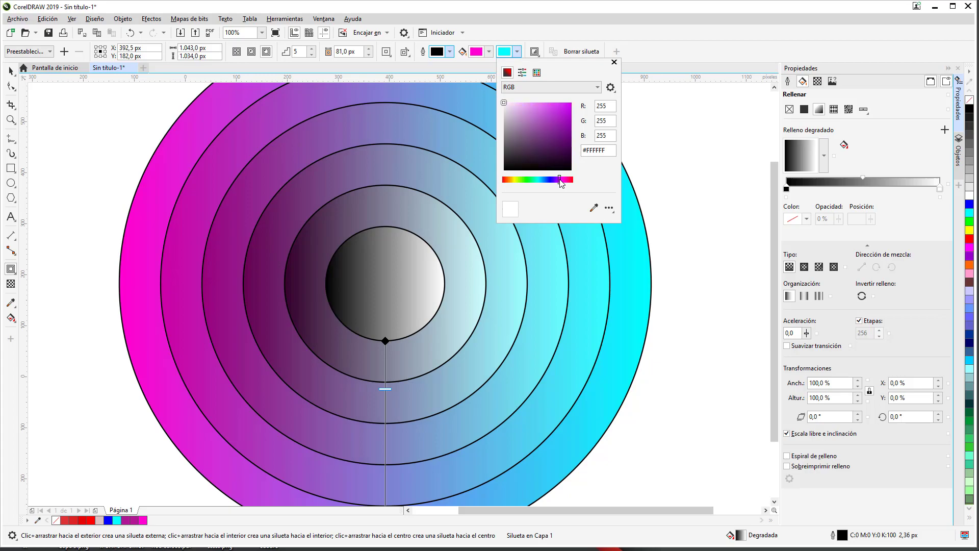
drag(545, 122, 594, 93)
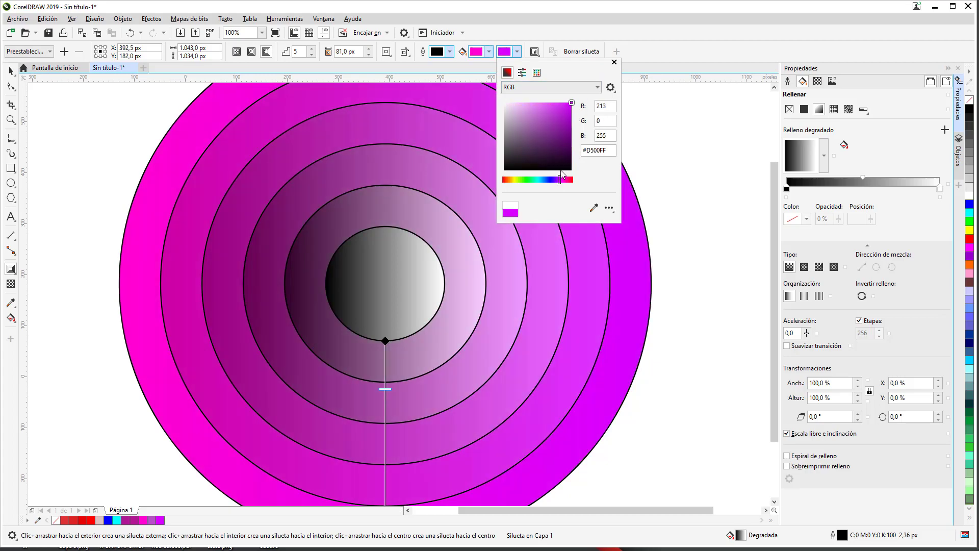
drag(520, 179, 520, 179)
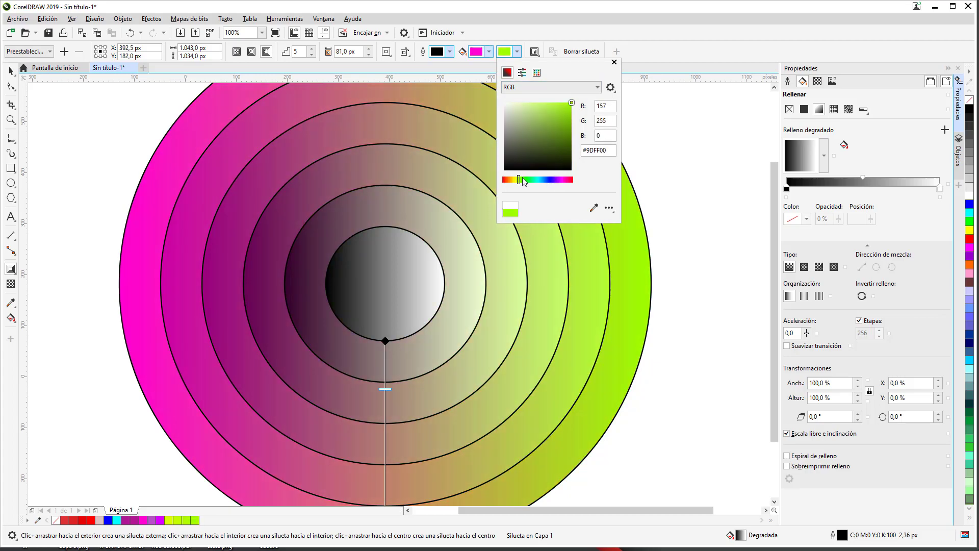
click(552, 180)
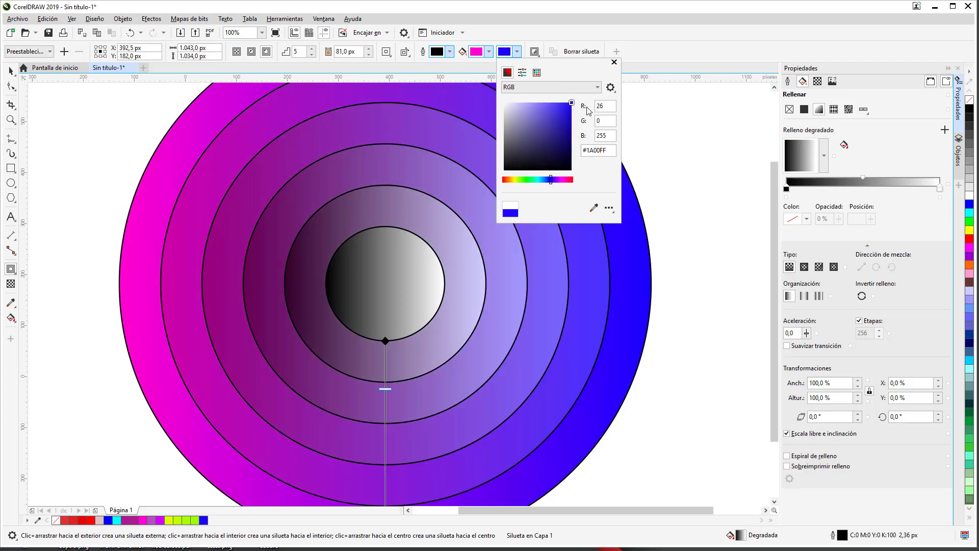
click(396, 290)
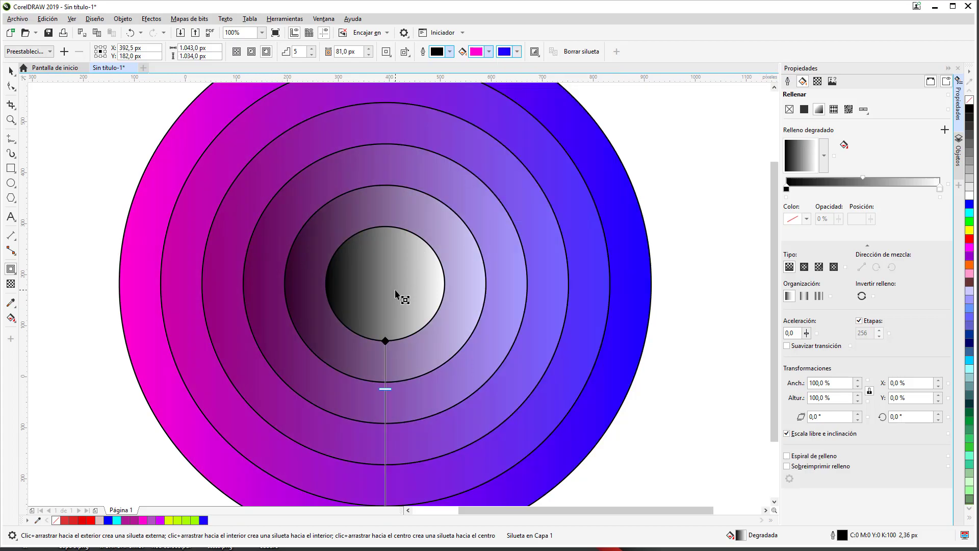
Apply the striped magenta, purple and white preset gradient to the contoured circle and set the gradient's acceleration to 100
click(10, 70)
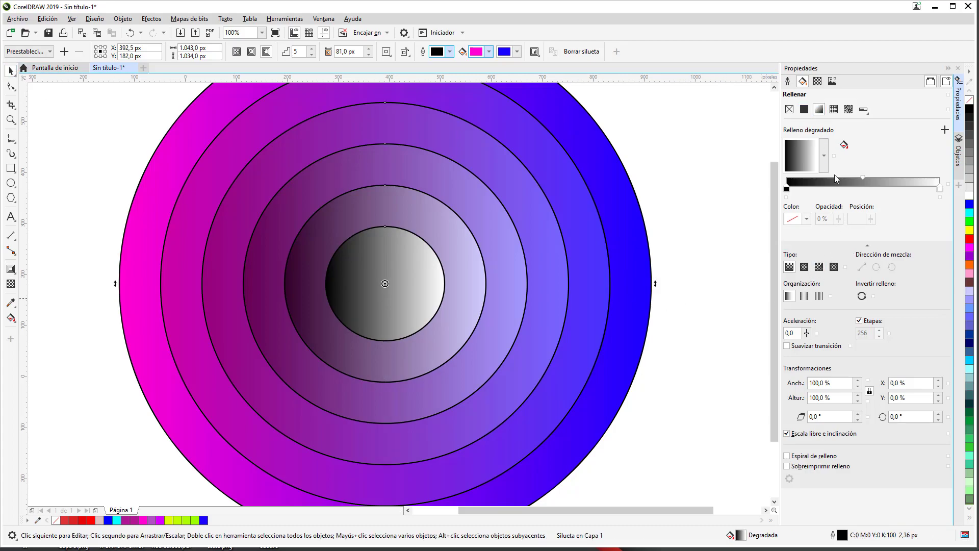
click(824, 157)
click(867, 284)
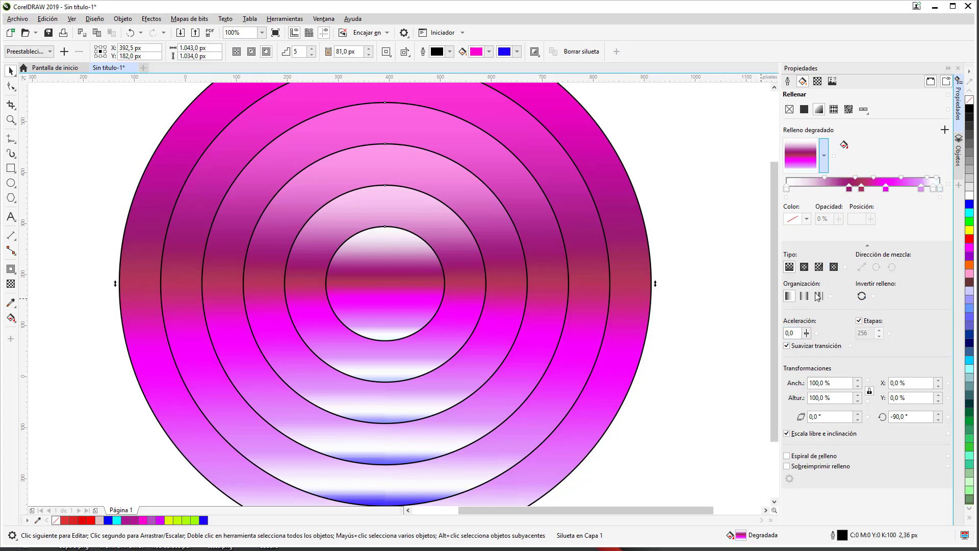
drag(806, 332, 850, 343)
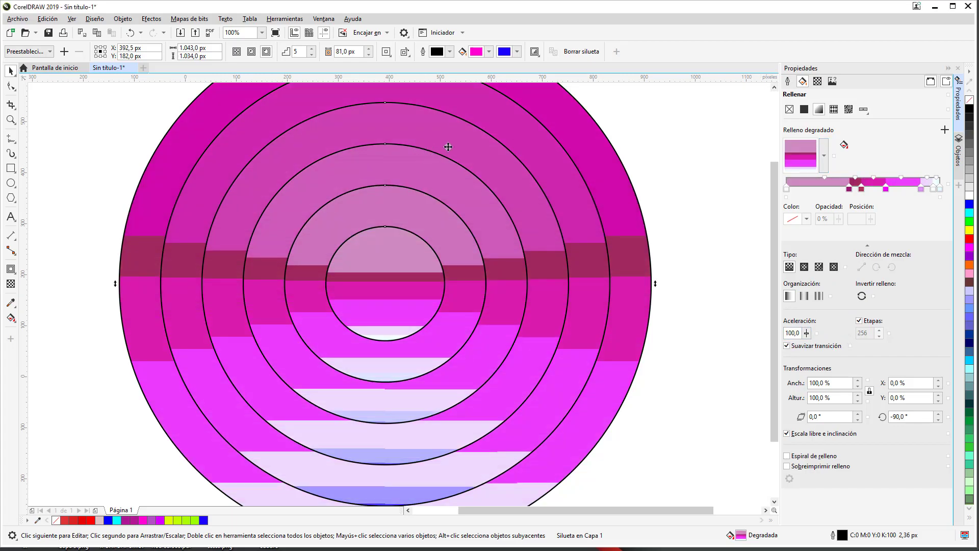
Darken the contour's blue end gradient colour and set the contour's outline colour to dark red
click(515, 53)
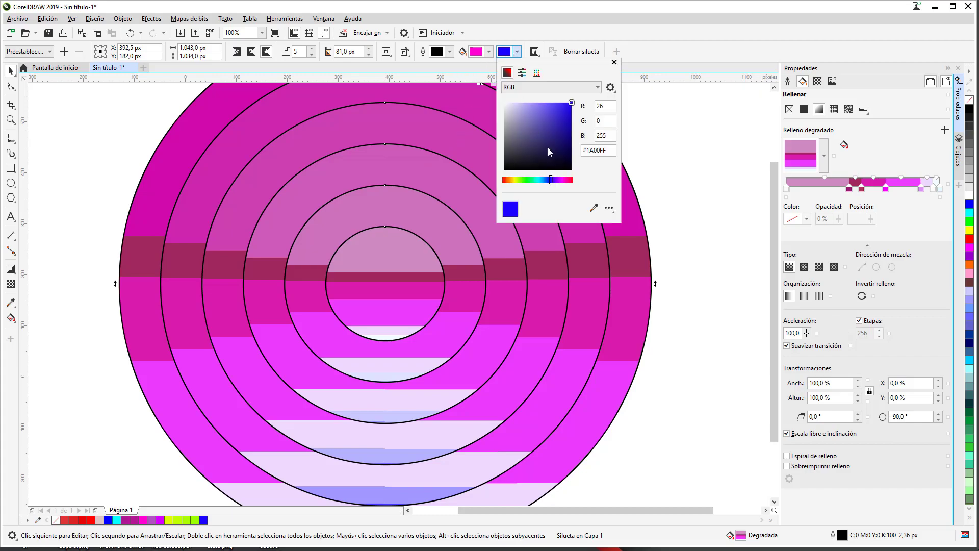
click(565, 119)
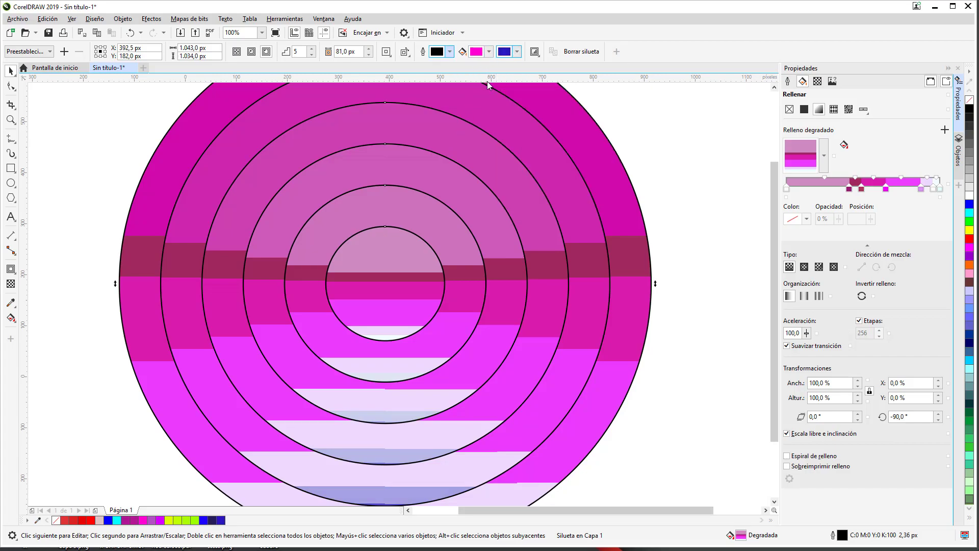
click(449, 52)
click(498, 115)
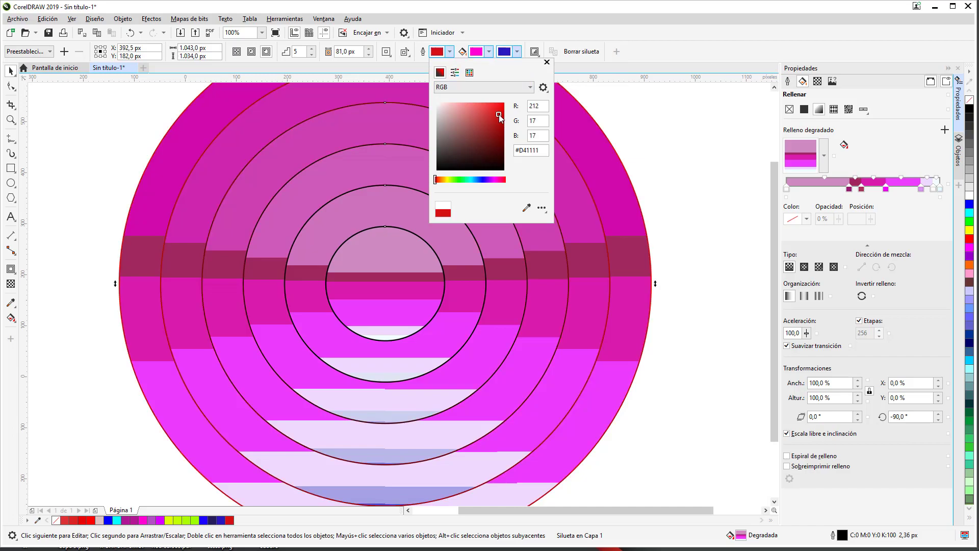
click(493, 128)
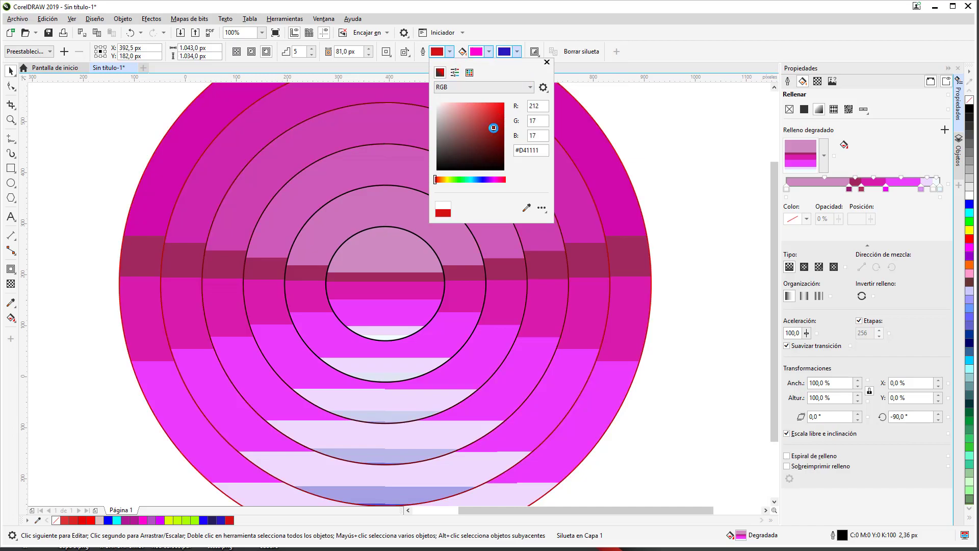
click(741, 47)
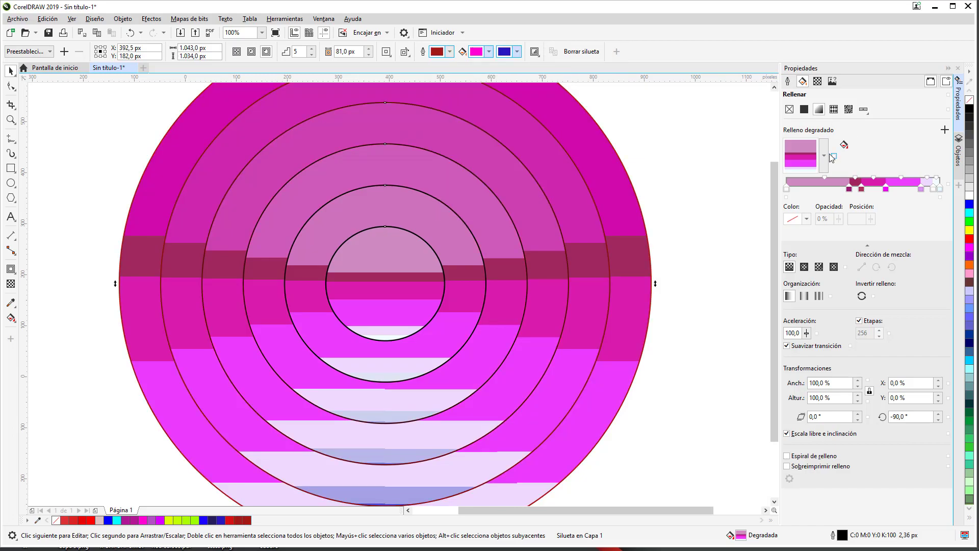
Try a uniform fill on the contoured circle with the contour acceleration settings, and switch back to the gradient fill
click(804, 110)
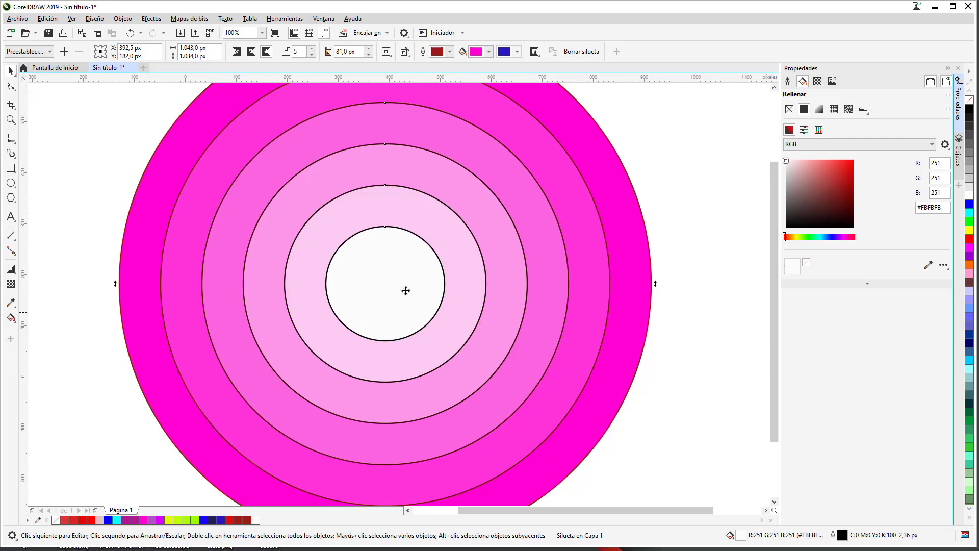
click(535, 52)
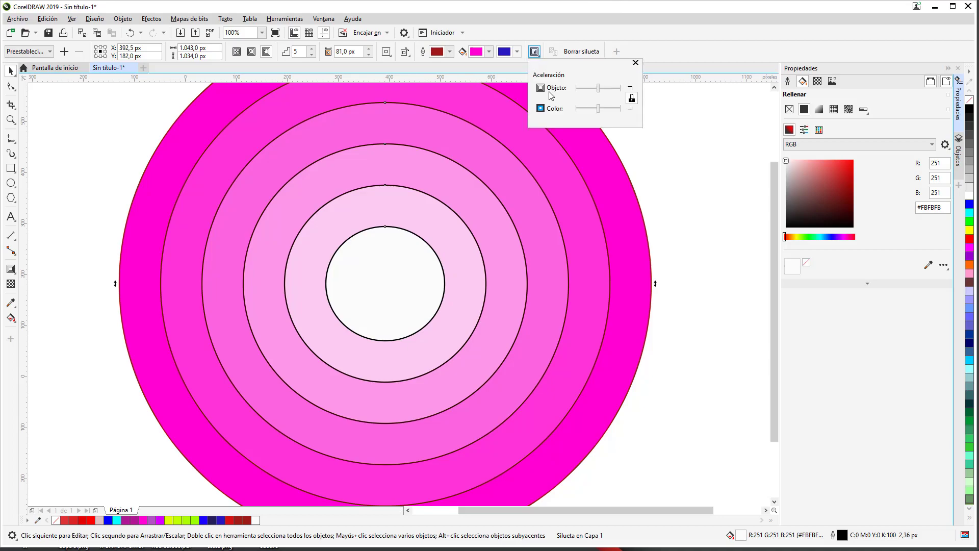
mouse_move(599, 88)
mouse_down()
mouse_move(629, 93)
mouse_move(584, 89)
mouse_move(614, 94)
mouse_move(598, 90)
mouse_up()
click(489, 53)
click(489, 53)
click(489, 53)
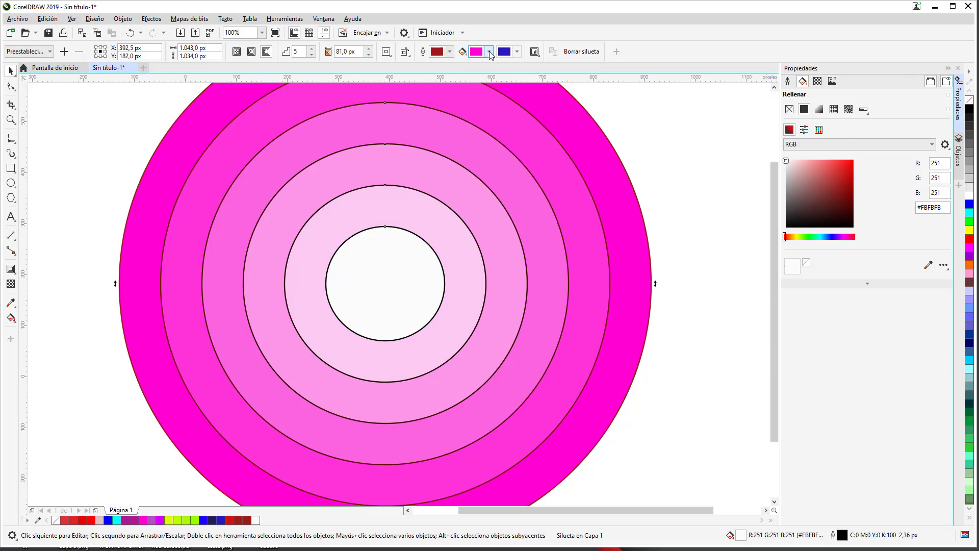
click(819, 110)
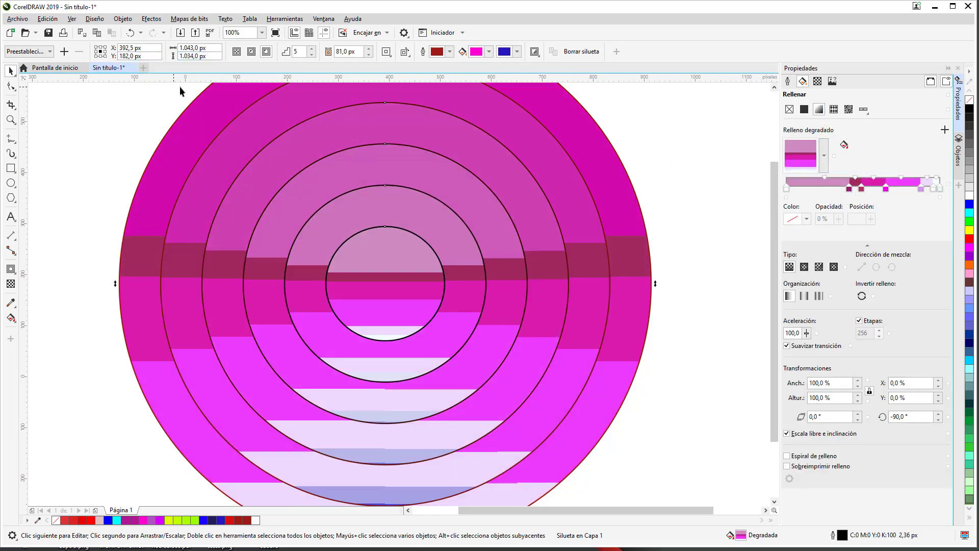
Try the Al centro contour on the circle and rebuild it as a Silueta exterior with 5 steps
click(249, 53)
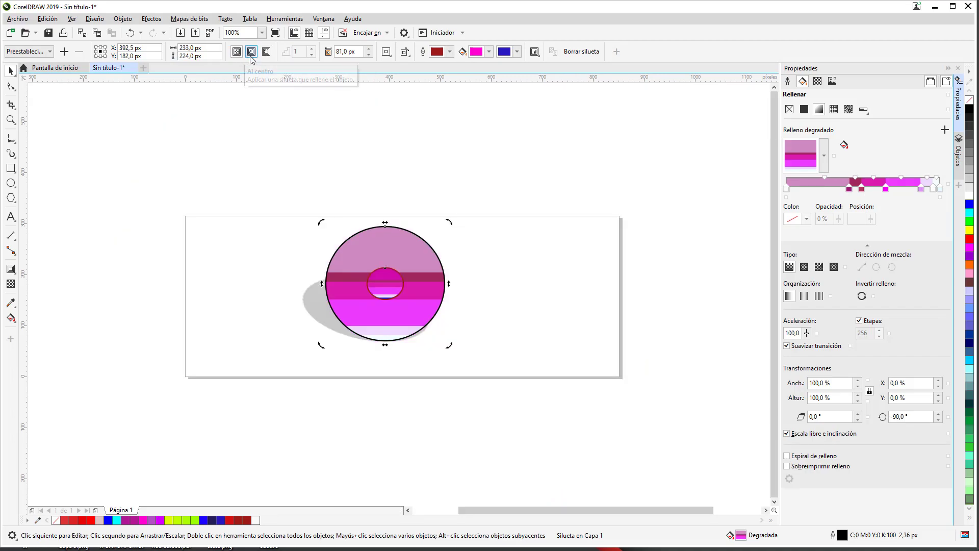
click(265, 54)
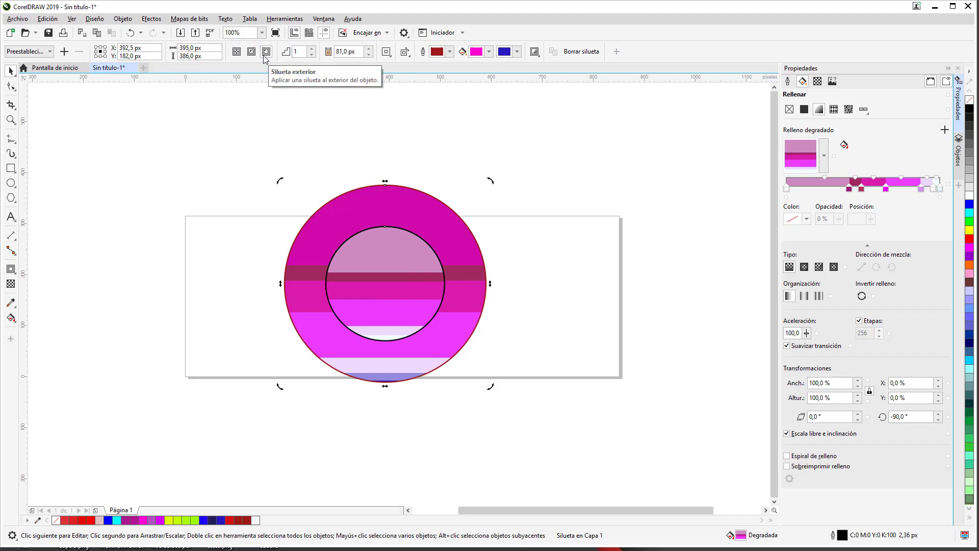
click(311, 49)
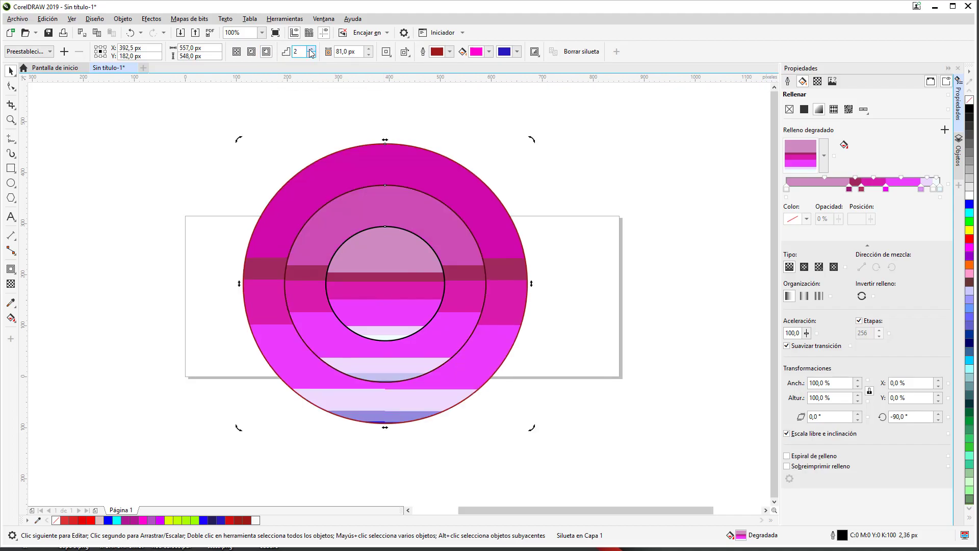
click(311, 50)
click(311, 49)
click(311, 50)
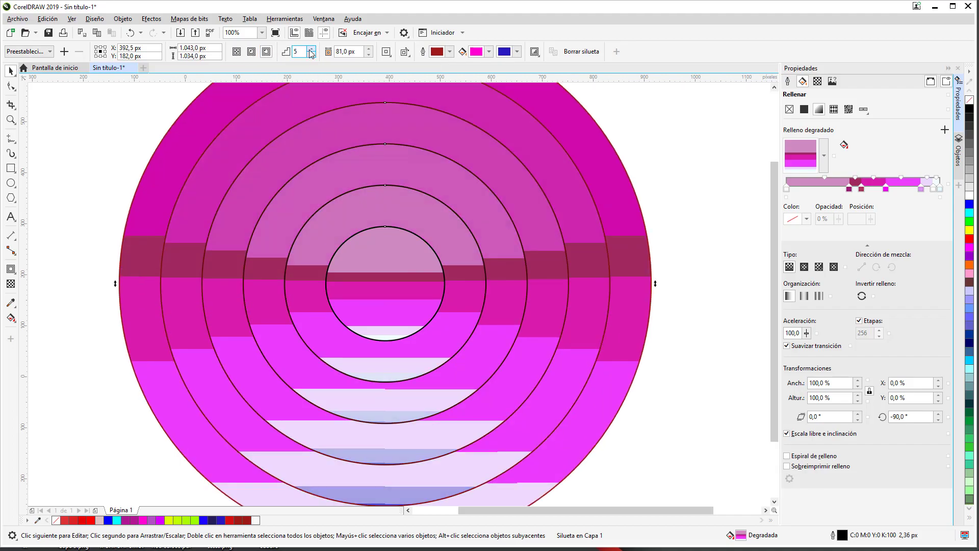
Raise the outer contour to 6 steps and reduce it to 2 steps
click(311, 49)
click(311, 54)
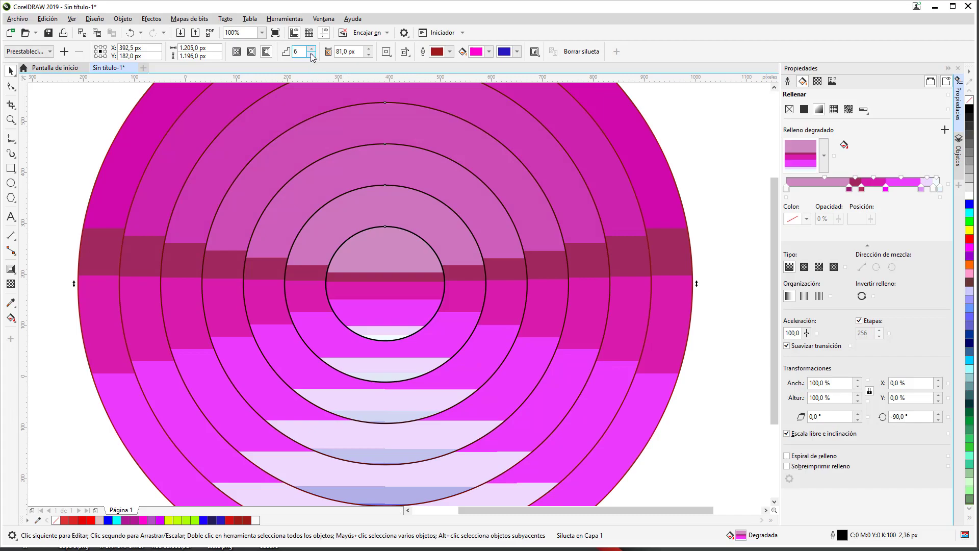
click(311, 54)
click(311, 54)
click(311, 54)
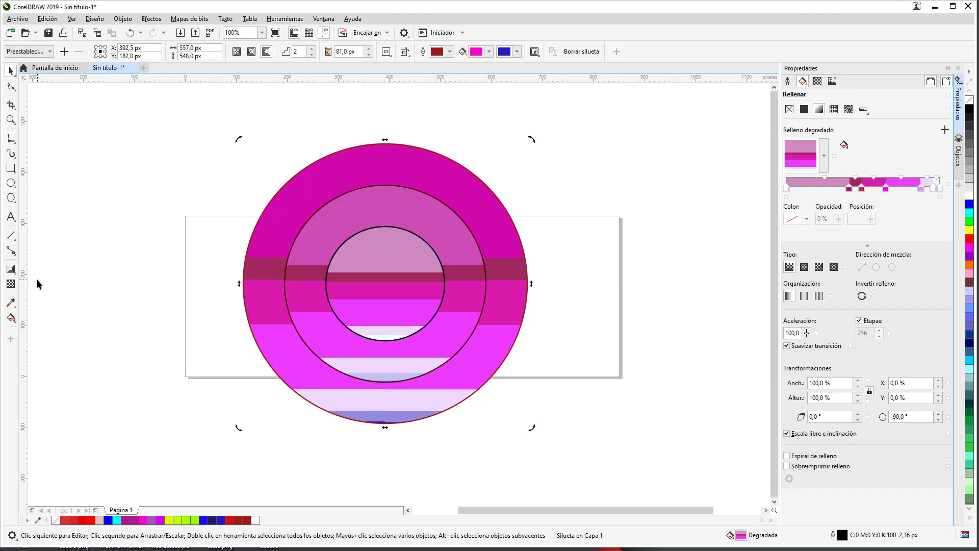
Activate the Mezclar tool from the interactive effects
click(9, 281)
click(10, 269)
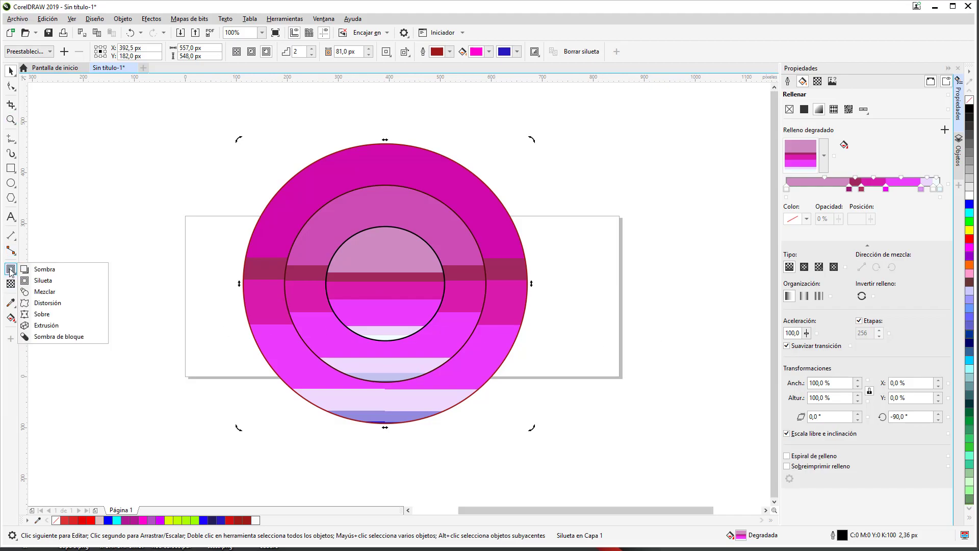
click(57, 292)
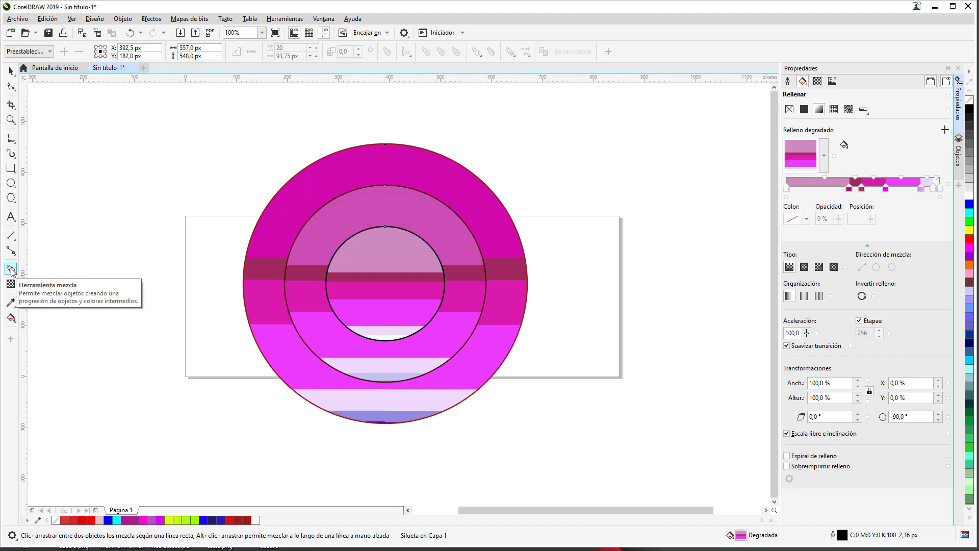
Draw a five-sided polygon about 332 by 308 px over the left part of the contoured circle
click(14, 205)
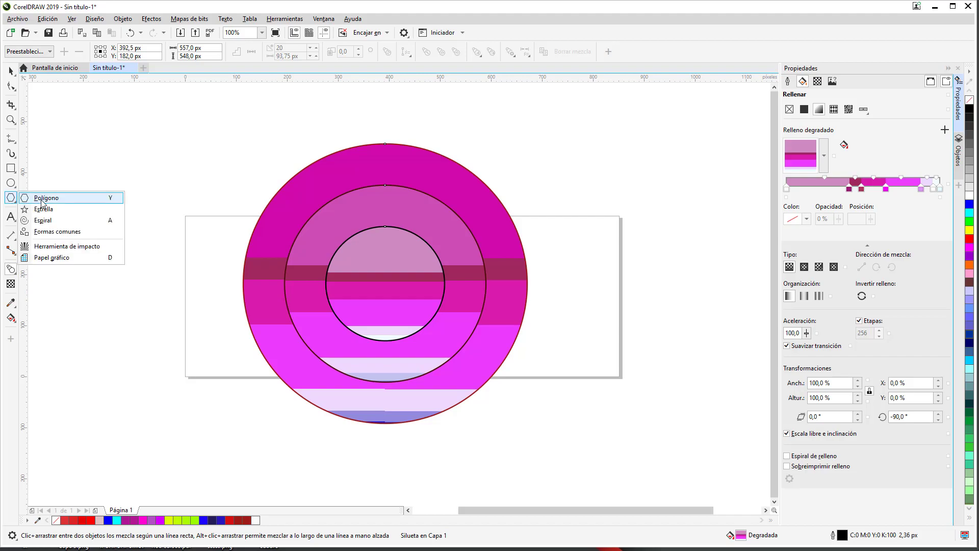
click(42, 203)
drag(247, 190, 422, 350)
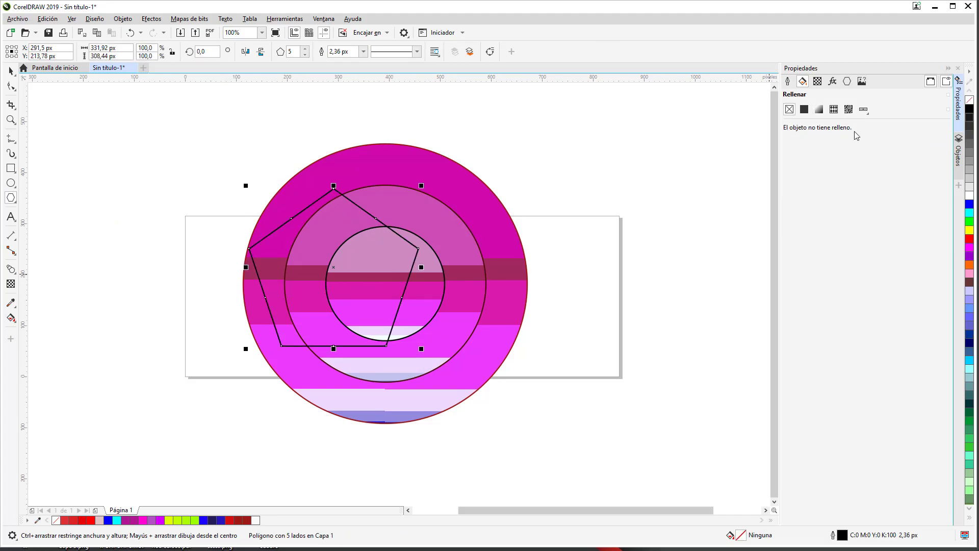
Fill the pentagon with the light-blue-to-white gradient preset and move it up and to the left, centred at about X 192, Y 263 px
click(819, 110)
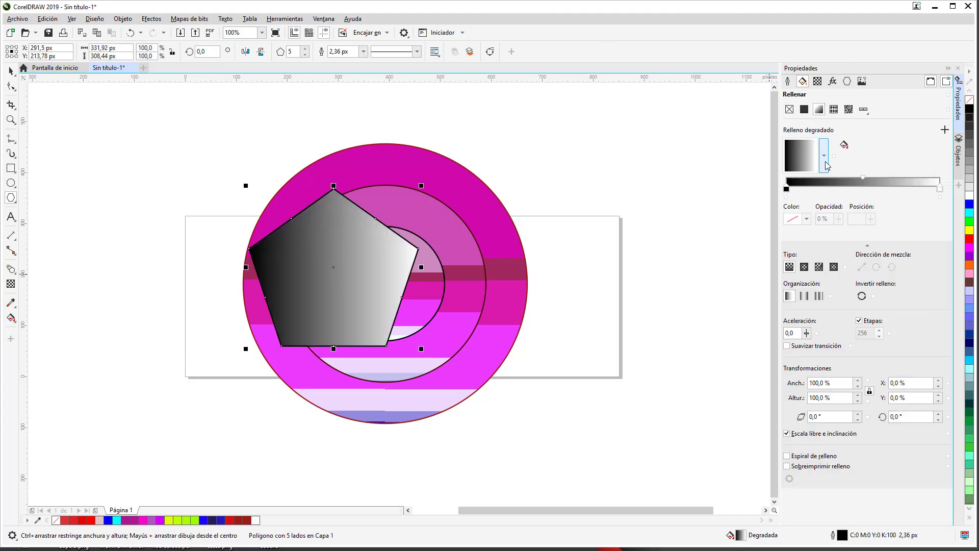
click(826, 162)
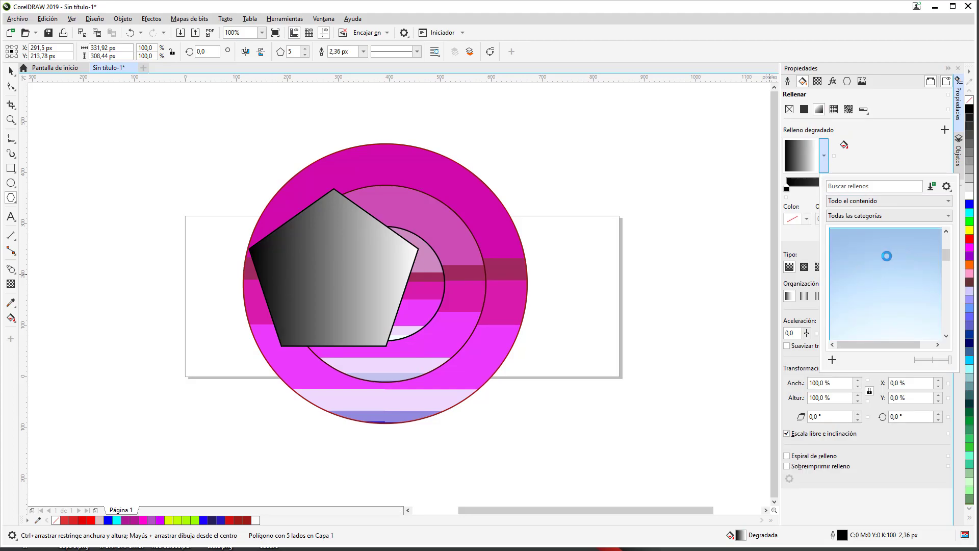
click(883, 281)
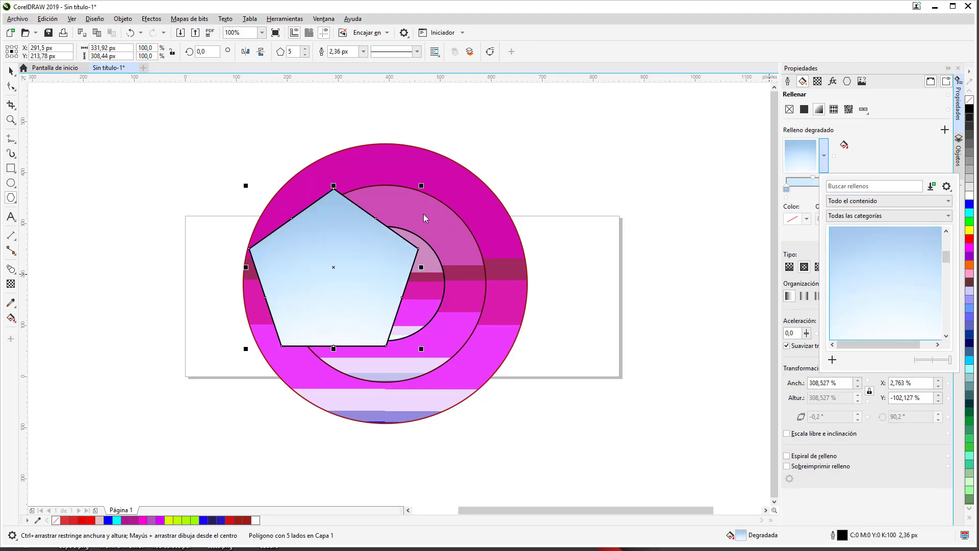
click(372, 242)
click(11, 71)
drag(351, 284, 299, 258)
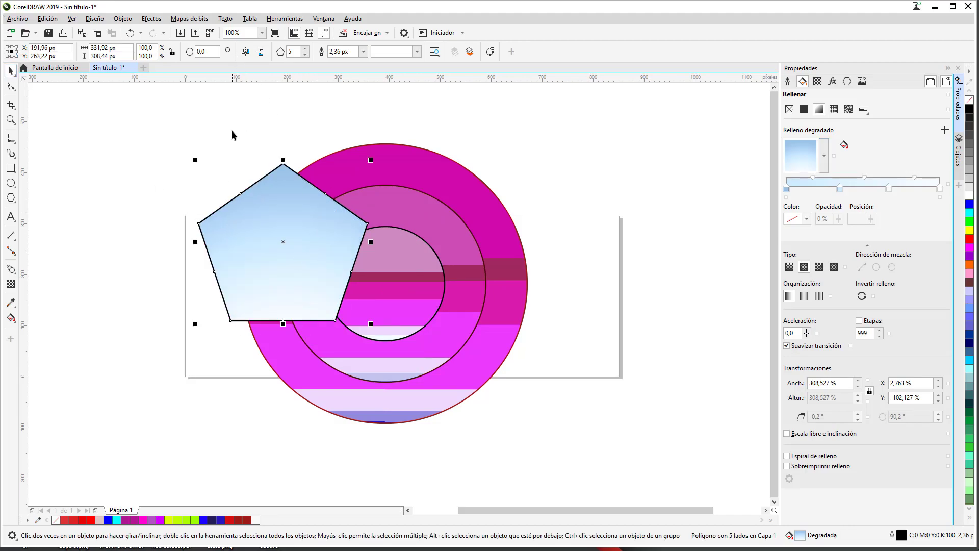
Blend the pentagon with the inner magenta circle using the Mezclar tool with 20 steps
click(183, 136)
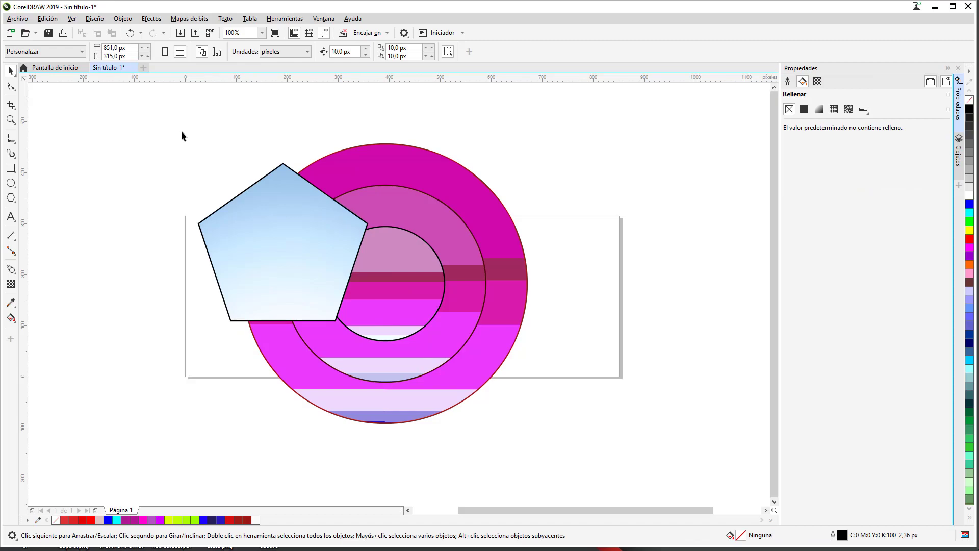
click(11, 269)
drag(226, 291, 390, 321)
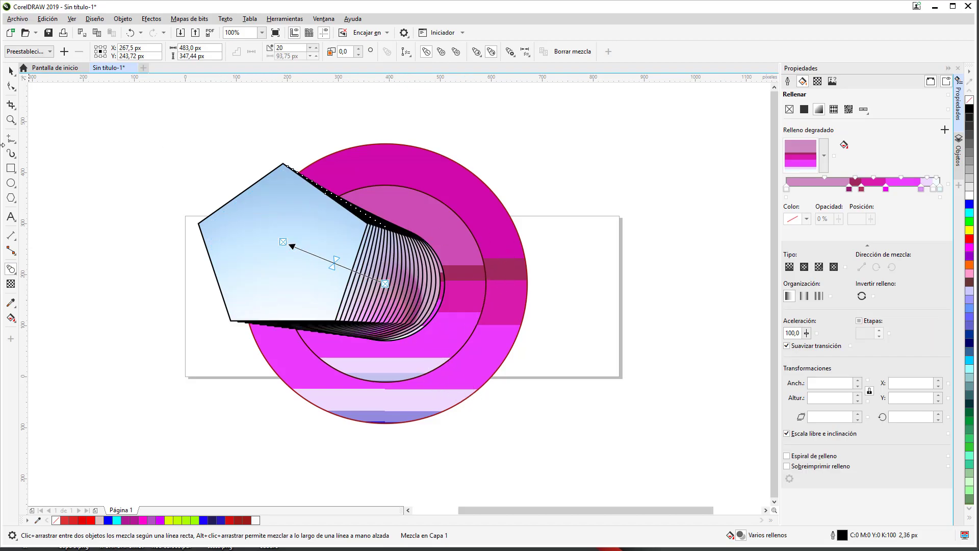
Draw an ellipse about 306 by 273 px to the upper right of the circles and fill it with the light-blue gradient preset
click(10, 183)
drag(514, 177, 646, 260)
click(819, 110)
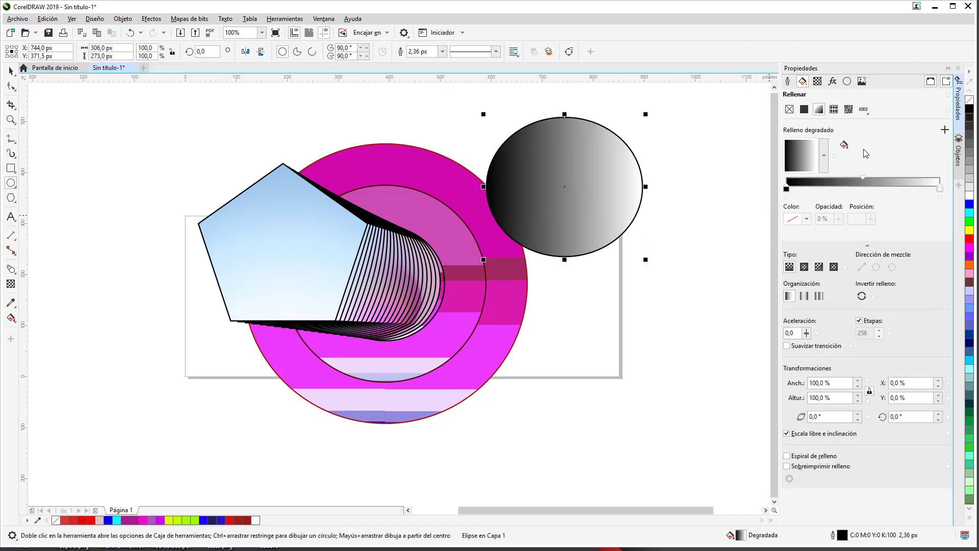
click(824, 155)
click(862, 288)
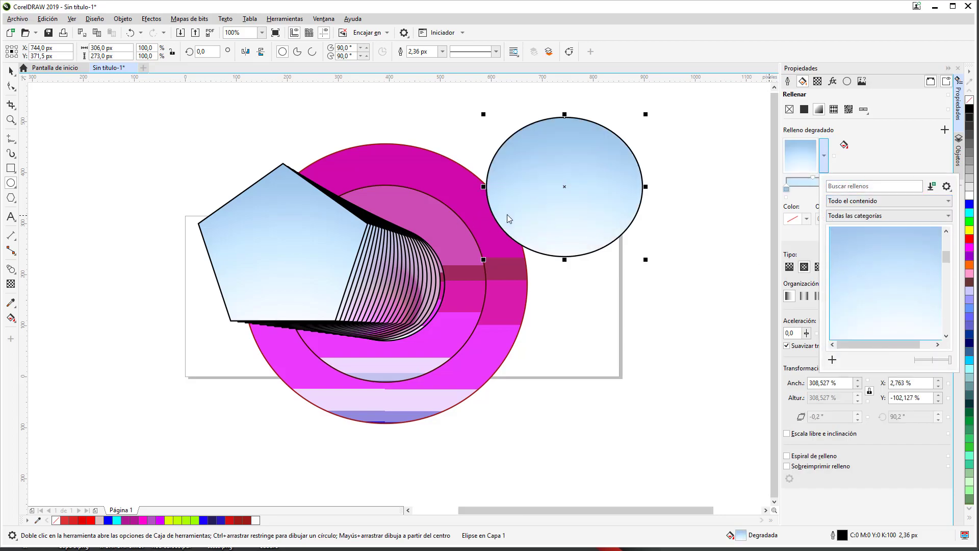
Blend the light-blue pentagon with the new light-blue ellipse using 20 steps
click(10, 266)
click(10, 266)
drag(557, 214, 512, 276)
drag(377, 181, 364, 250)
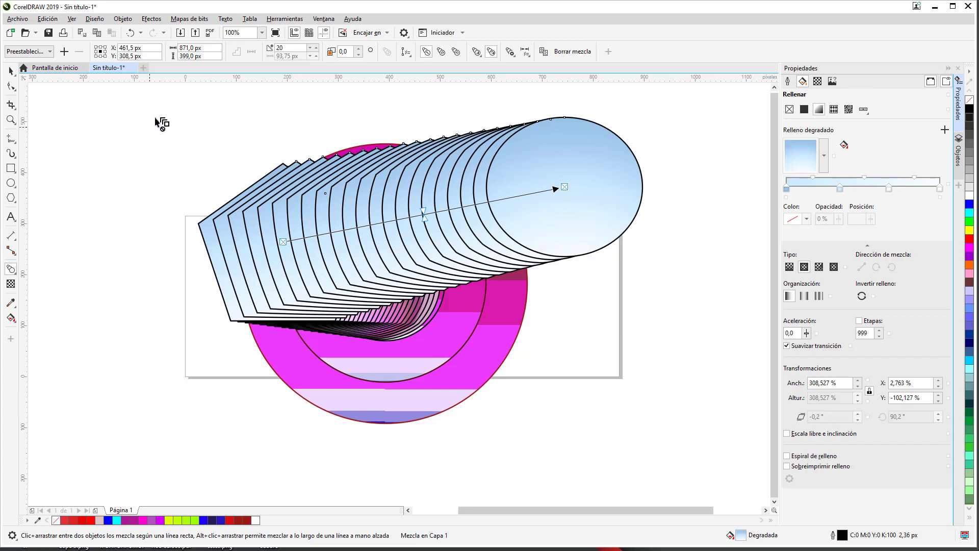
Try the Rotación de 90 grados preset on the blend and replace it with the Mezcla de bucle preset
click(46, 51)
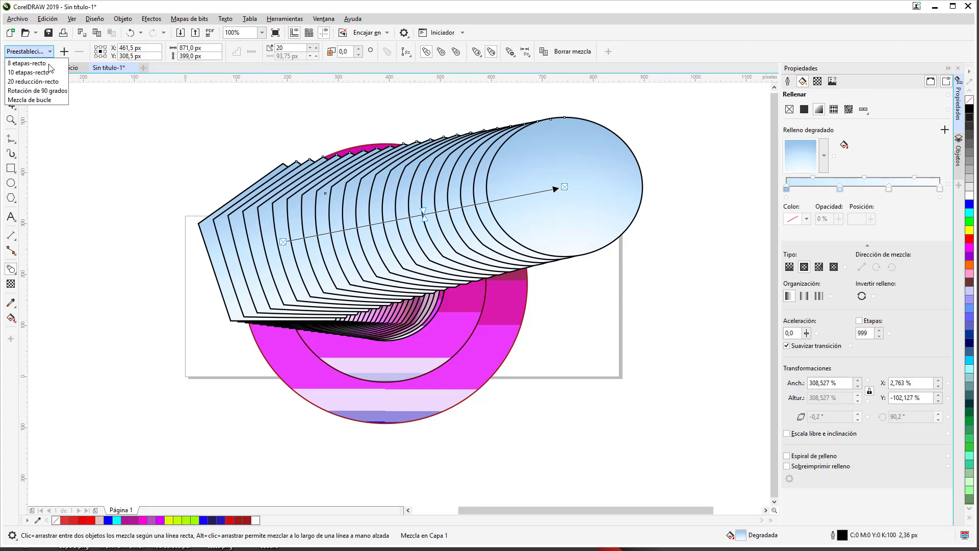
click(52, 90)
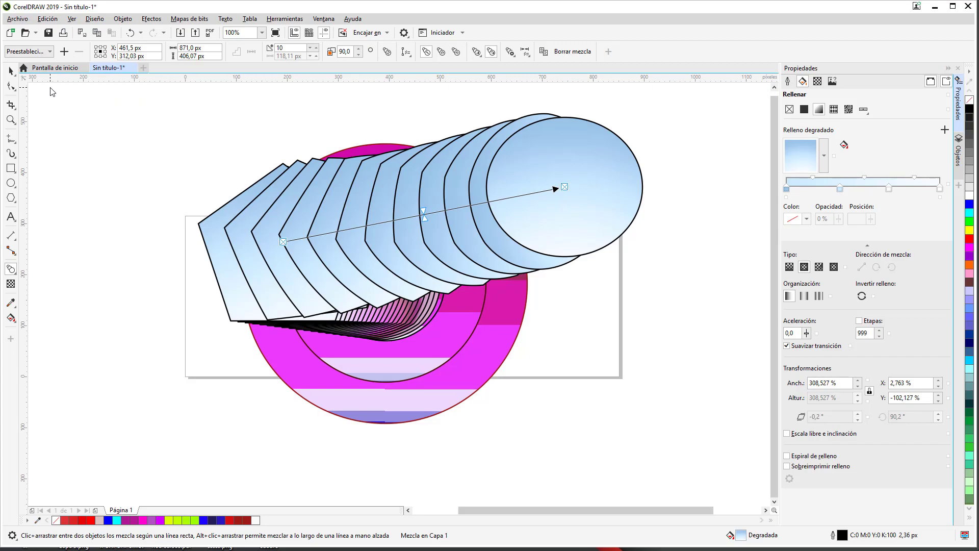
click(53, 54)
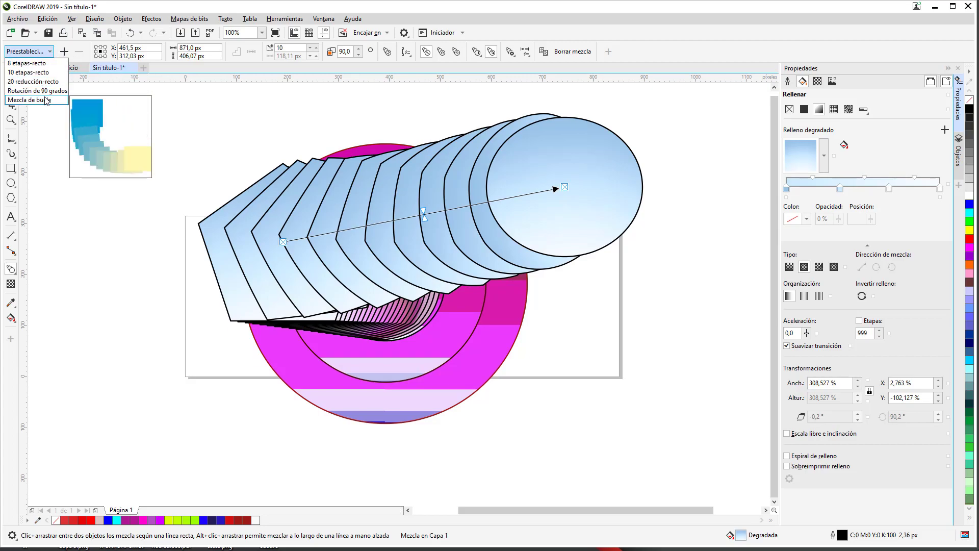
click(51, 102)
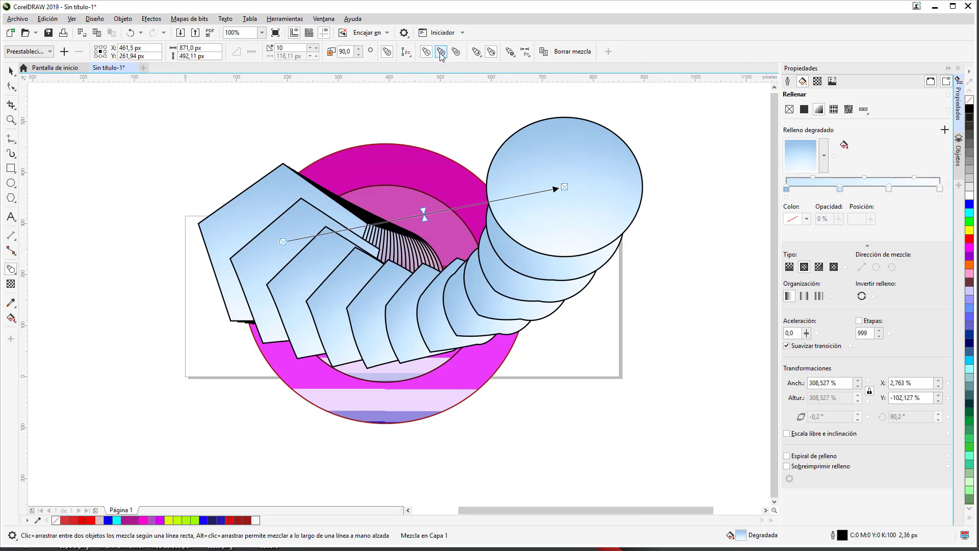
Switch the blend to a counterclockwise rainbow color progression and open its acceleration settings
click(458, 53)
click(461, 52)
click(475, 52)
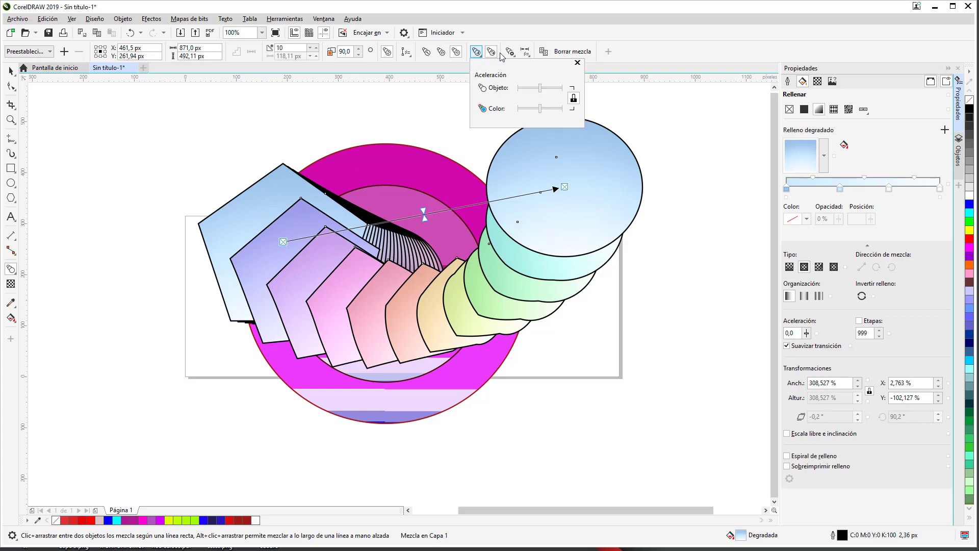
click(492, 52)
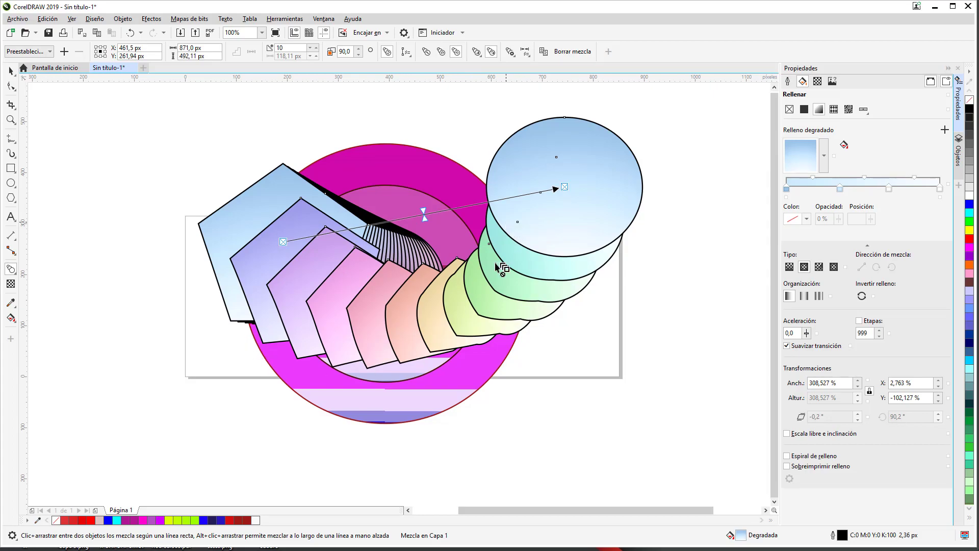
Fuse the start of the compound blend with the Unir inicio option
click(510, 52)
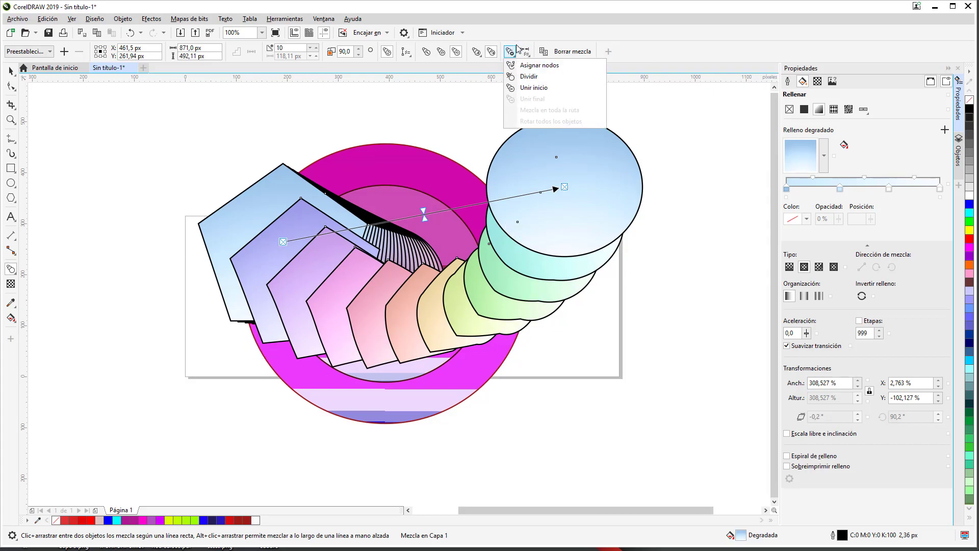
click(510, 52)
click(510, 52)
click(523, 89)
Try to split the blend between the circle and the ellipse with the Dividir option
click(510, 51)
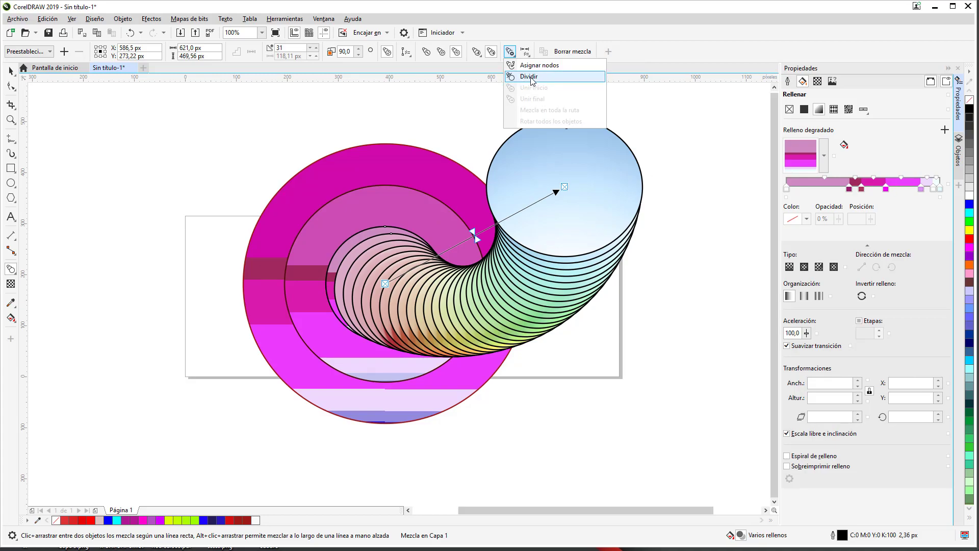
click(530, 78)
click(509, 57)
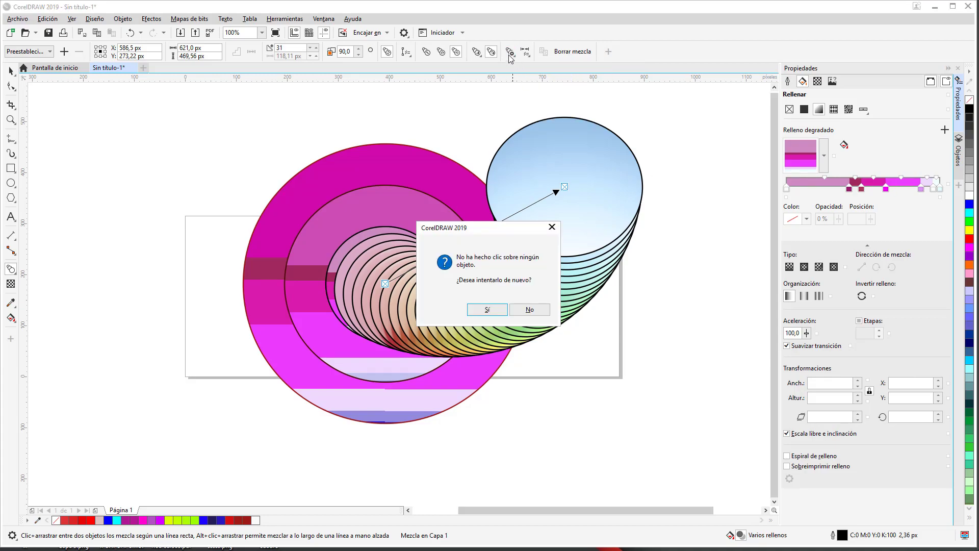
click(530, 309)
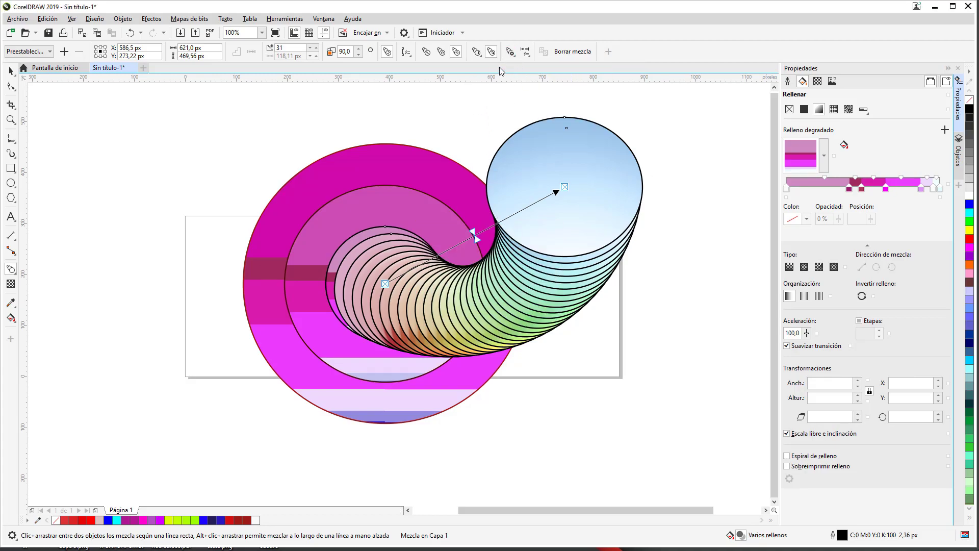
click(510, 52)
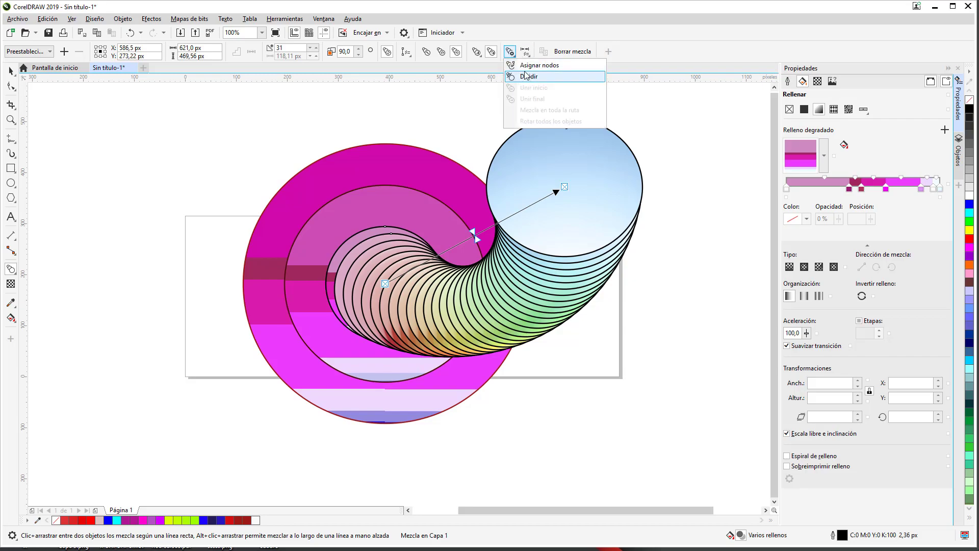
click(526, 76)
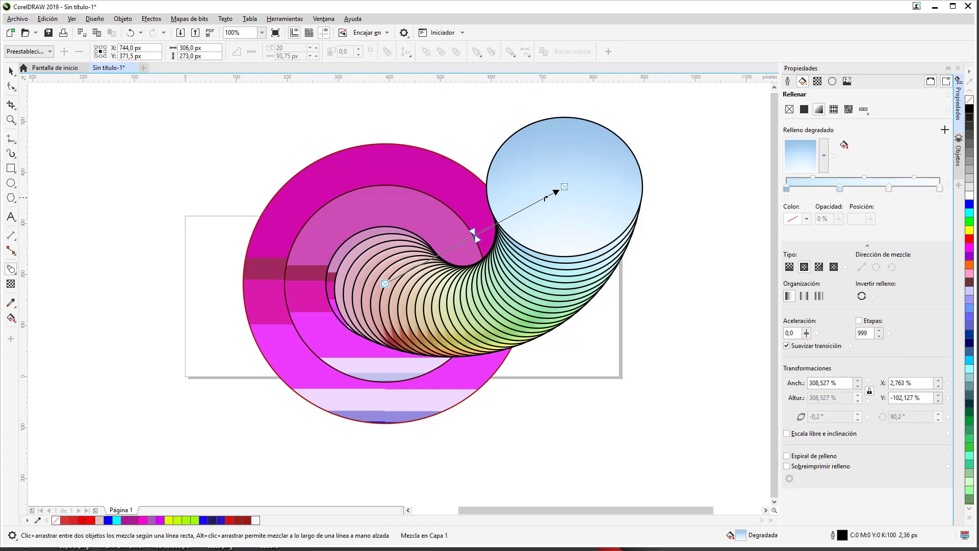
click(464, 175)
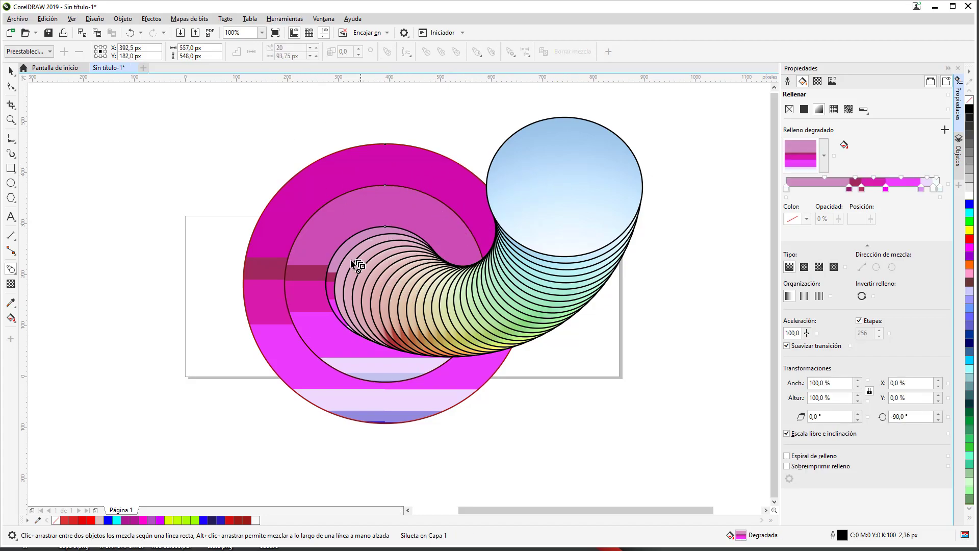
Select all objects and clear the blend from them
click(11, 71)
click(520, 220)
click(518, 220)
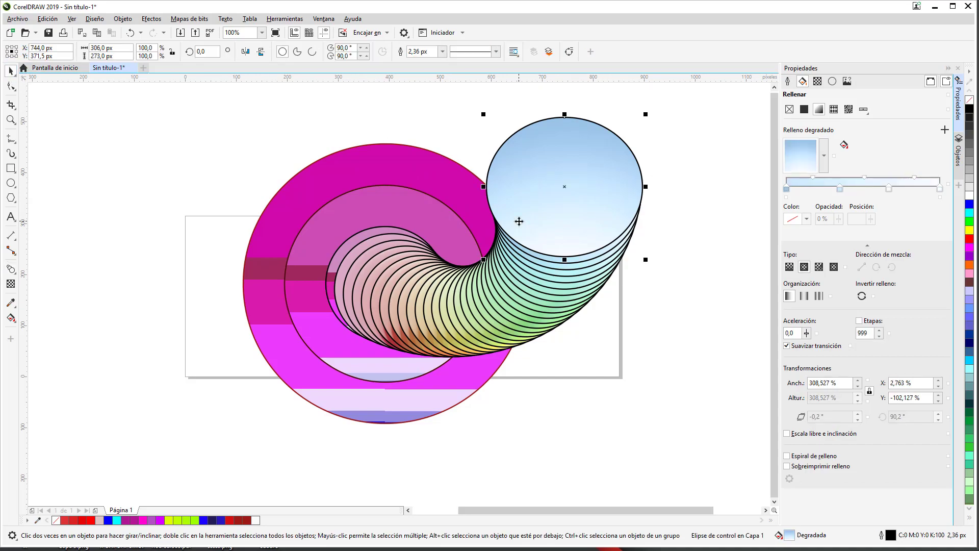
click(274, 158)
key(ctrl+a)
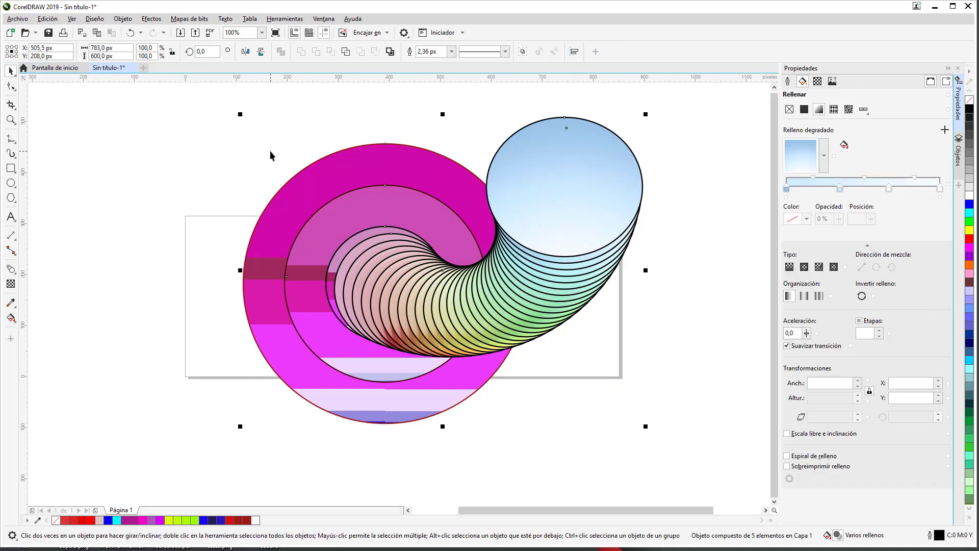
click(12, 268)
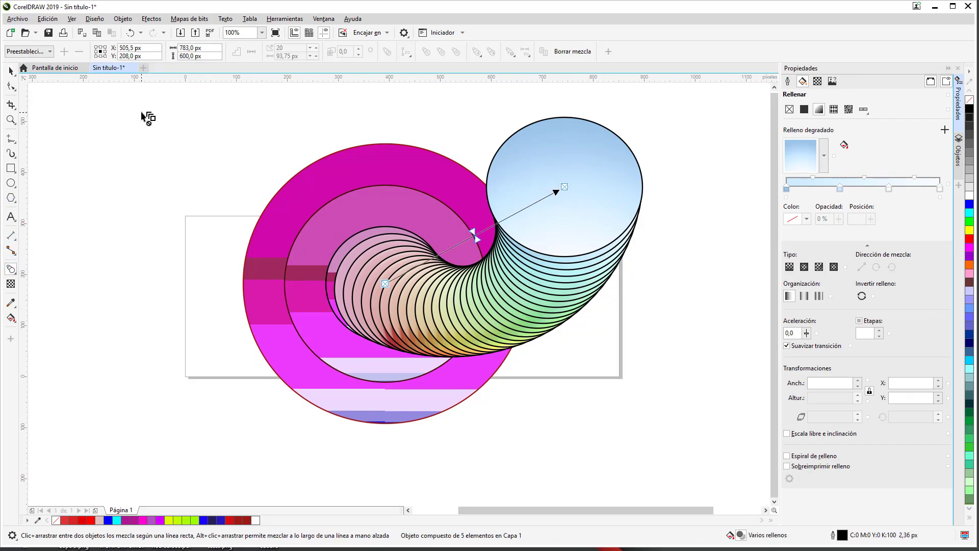
click(568, 55)
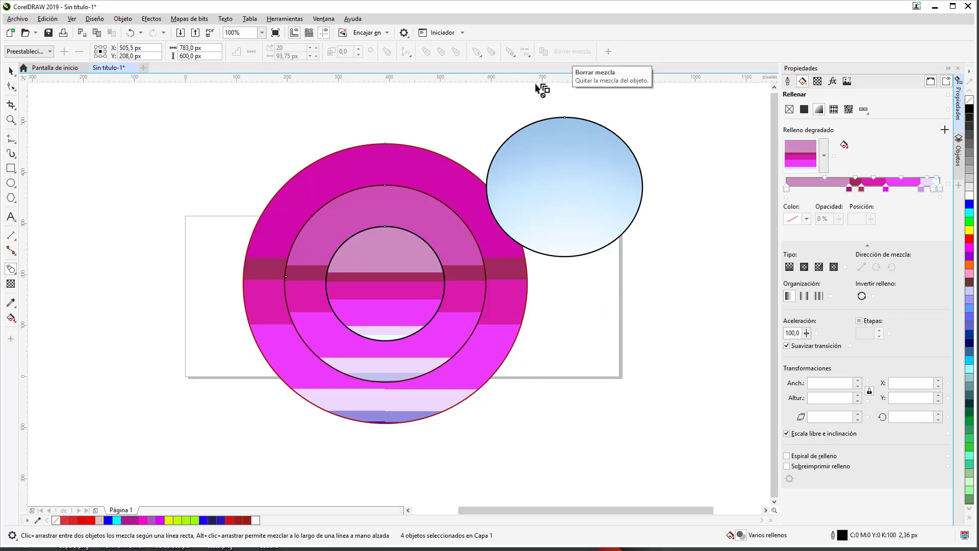
Blend the light-blue ellipse with the inner circle and adjust the linked object and color acceleration to crowd the steps toward the ellipse
drag(567, 191, 438, 281)
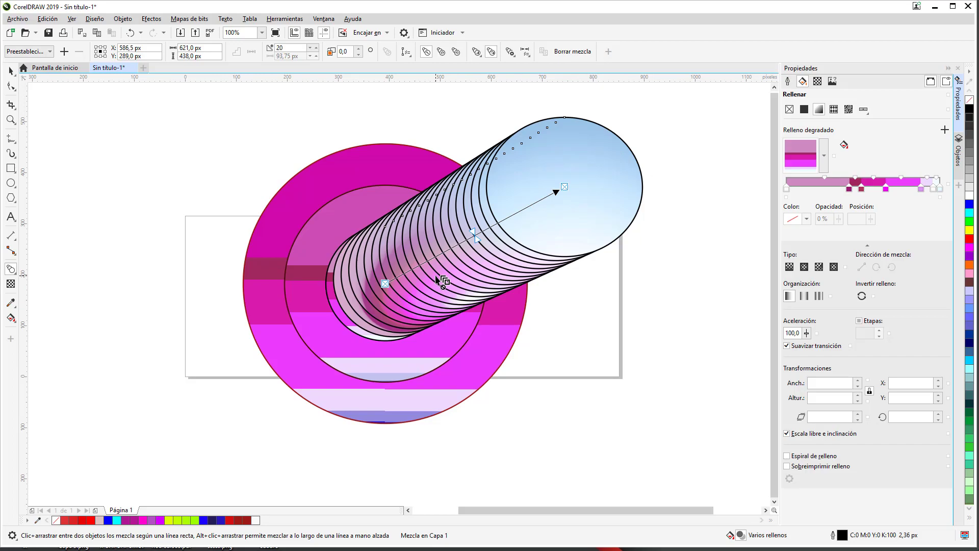
click(477, 53)
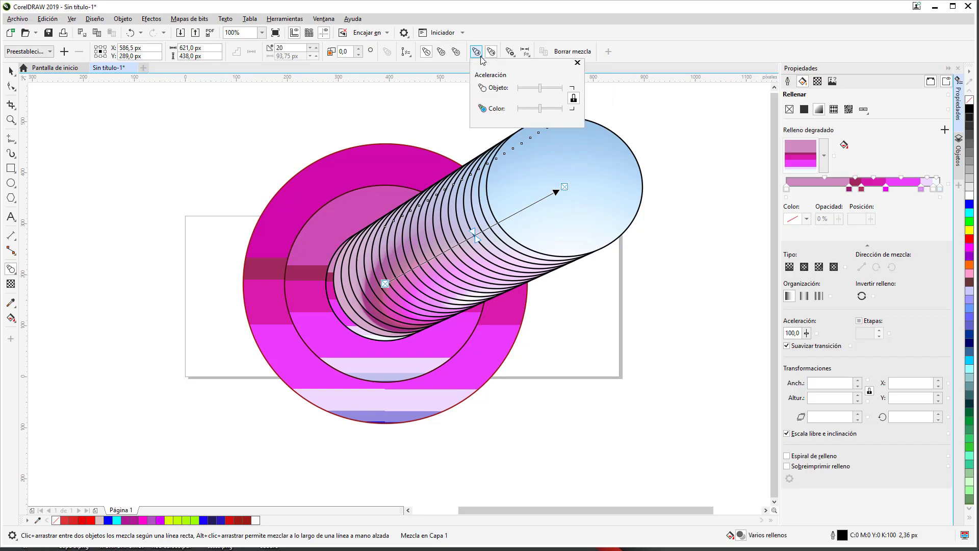
drag(546, 92, 555, 94)
click(564, 91)
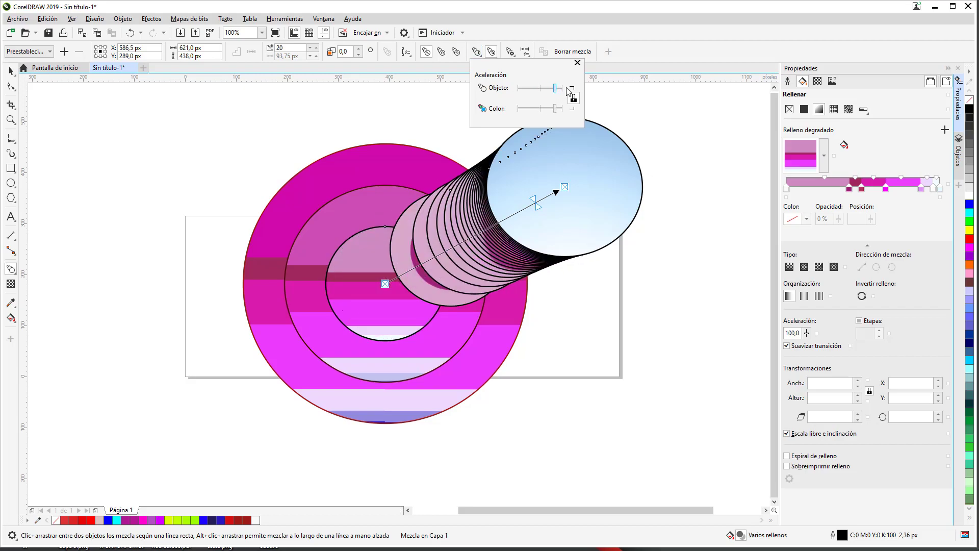
drag(555, 88, 550, 88)
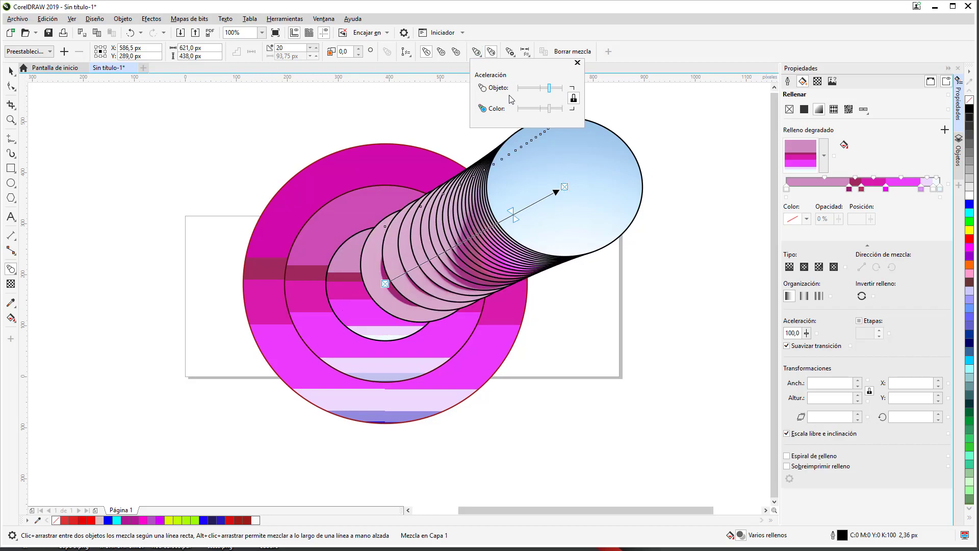
click(529, 88)
drag(518, 90, 551, 109)
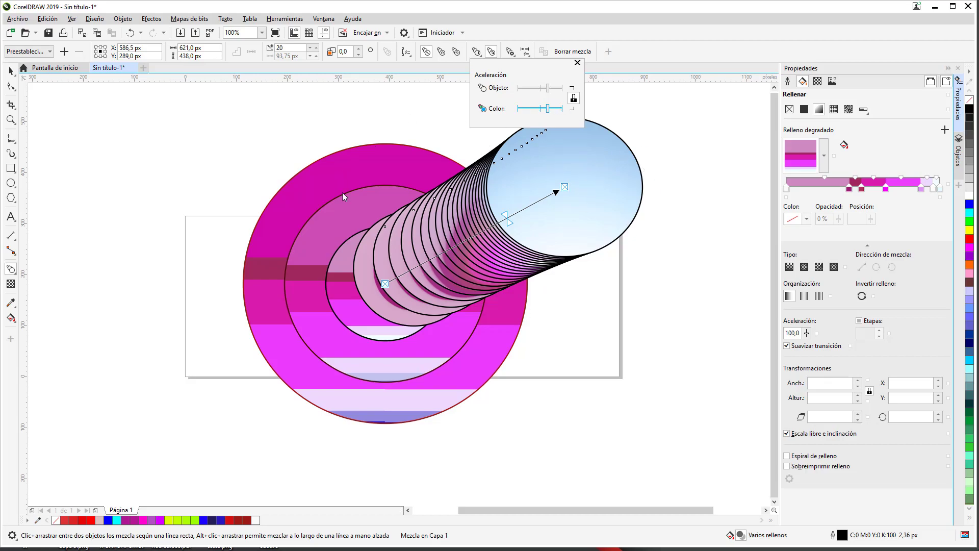
click(176, 126)
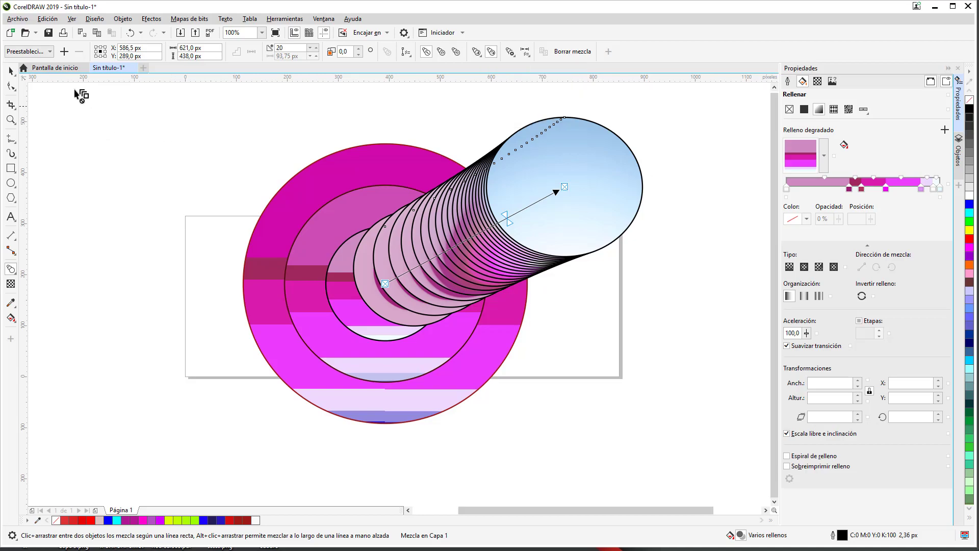
Apply a push-and-pull distortion with an amplitude of about -87 to the blend, starting from near the light-blue ellipse's center
click(13, 274)
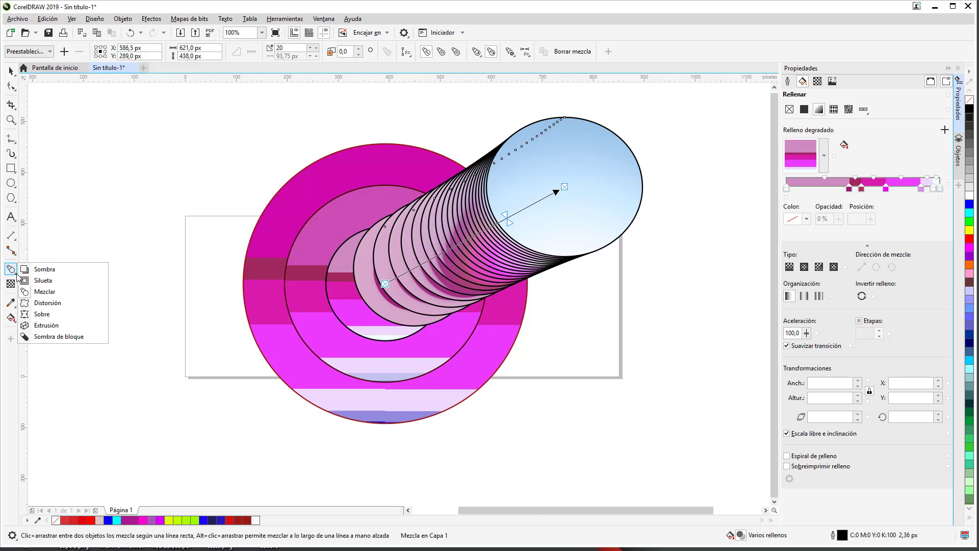
click(38, 302)
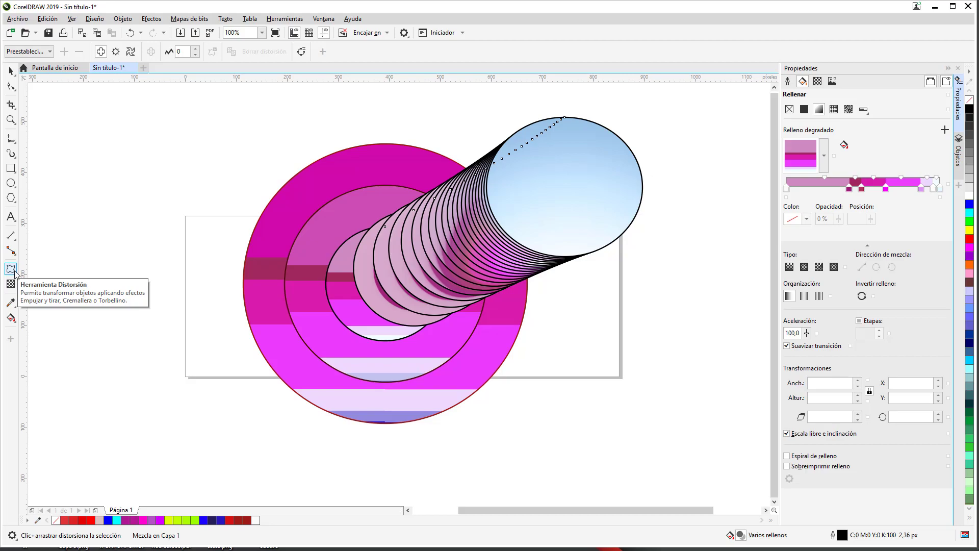
drag(575, 190, 369, 524)
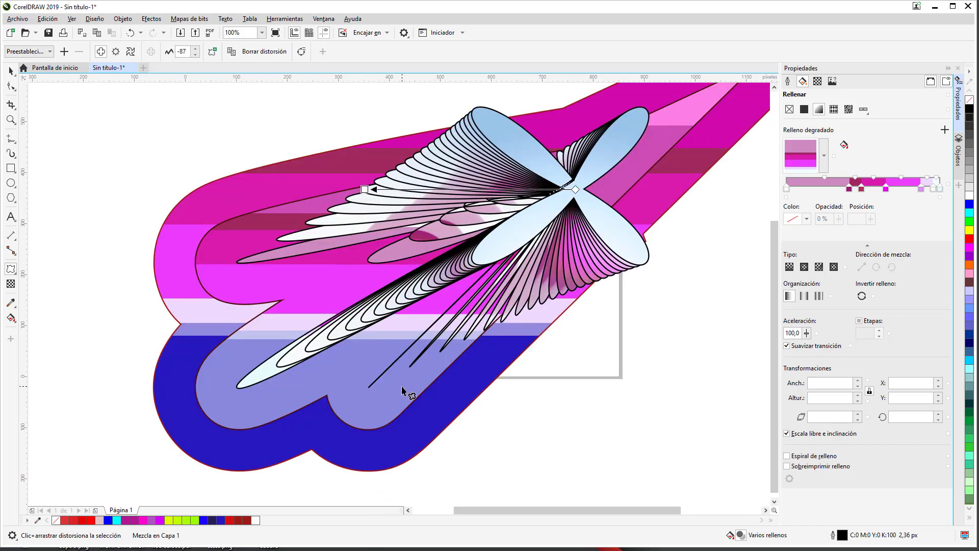
Undo the push-and-pull distortion, then try the Torbellino preset distortion on the blend and undo it as well
key(ctrl+z)
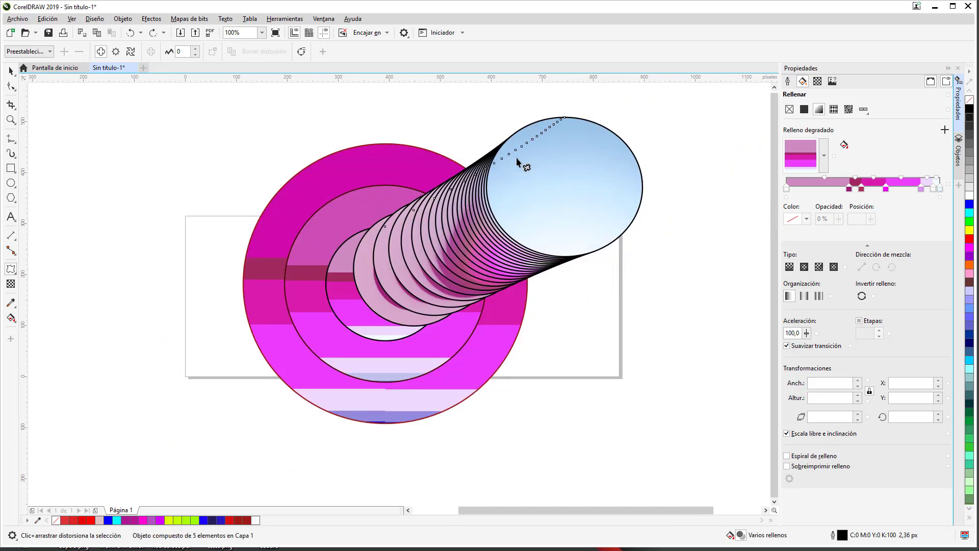
click(41, 50)
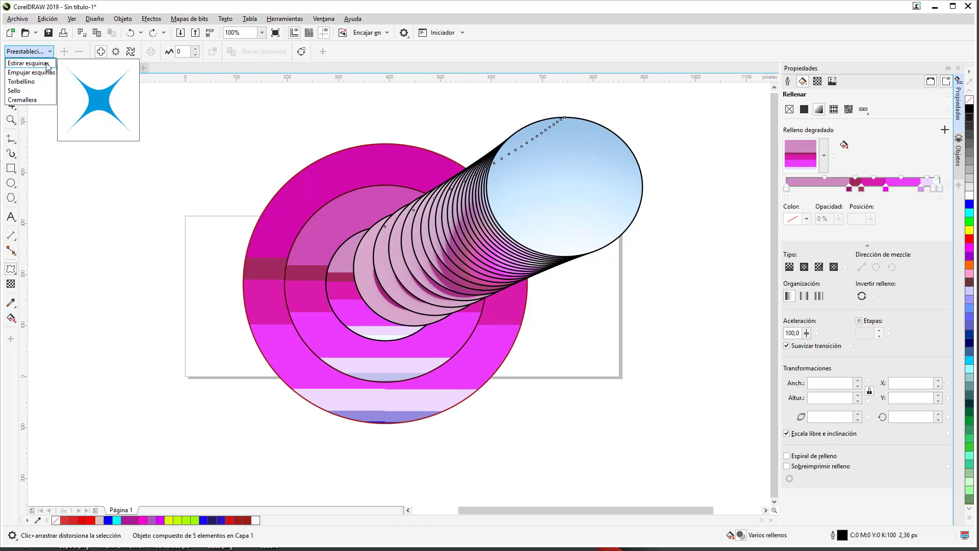
click(28, 81)
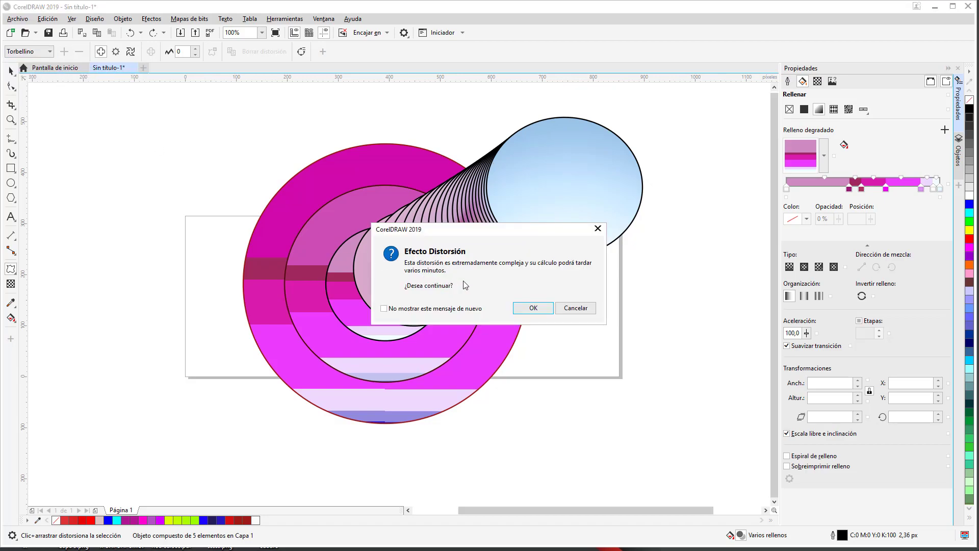
click(534, 308)
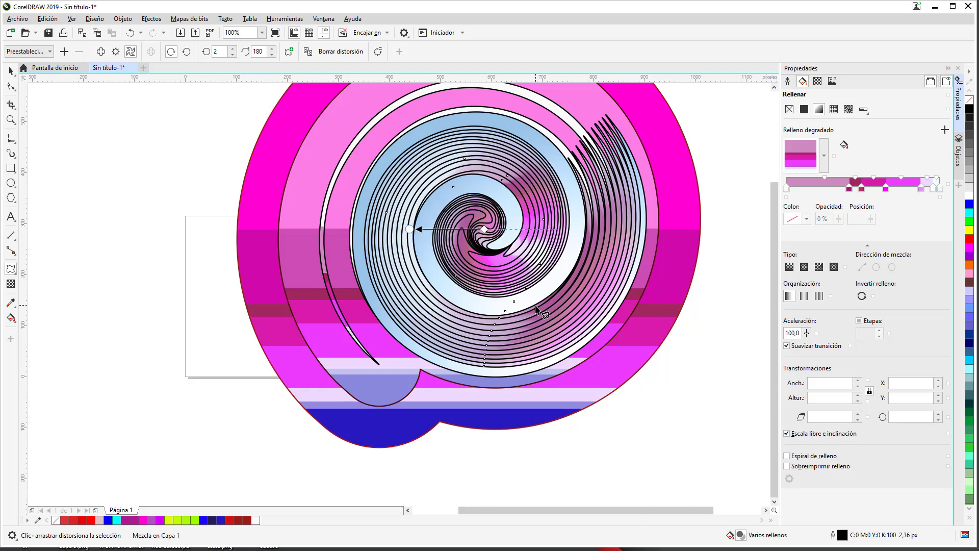
key(ctrl+z)
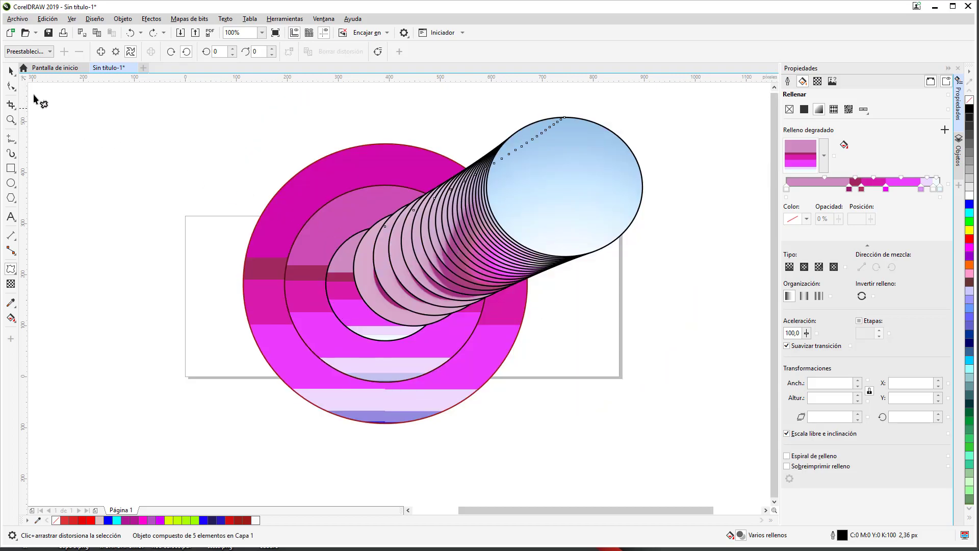
Try the Empujar esquinas and Sello preset distortions on the blend, undoing each one
click(50, 52)
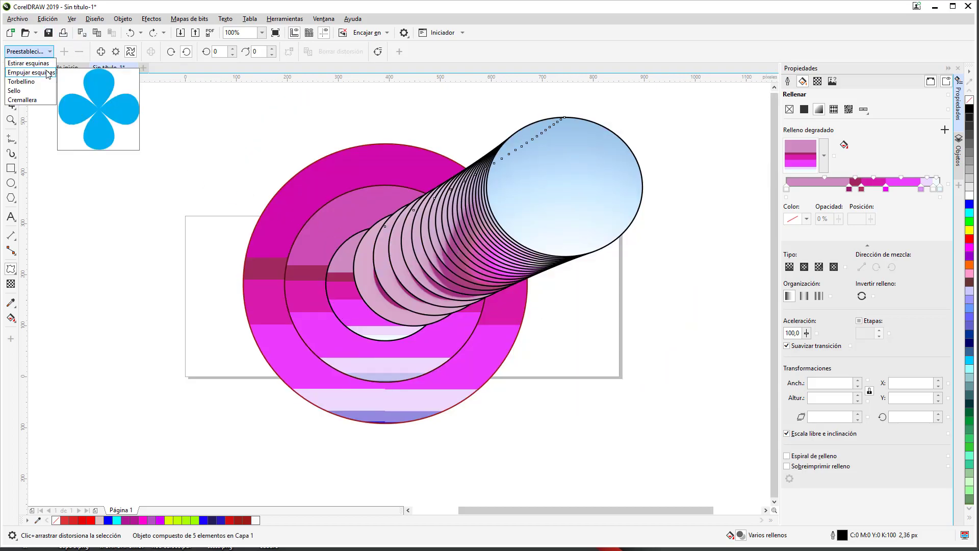
click(48, 73)
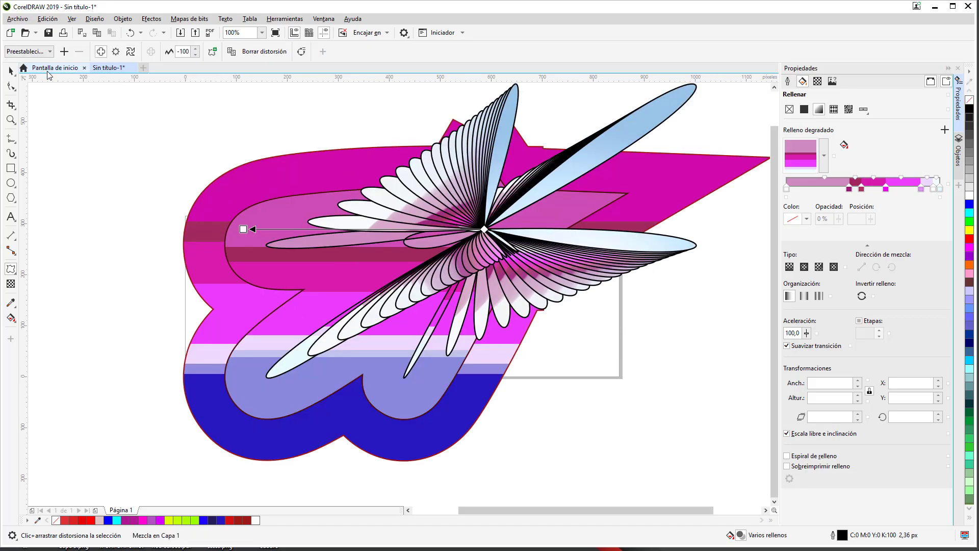
key(ctrl+z)
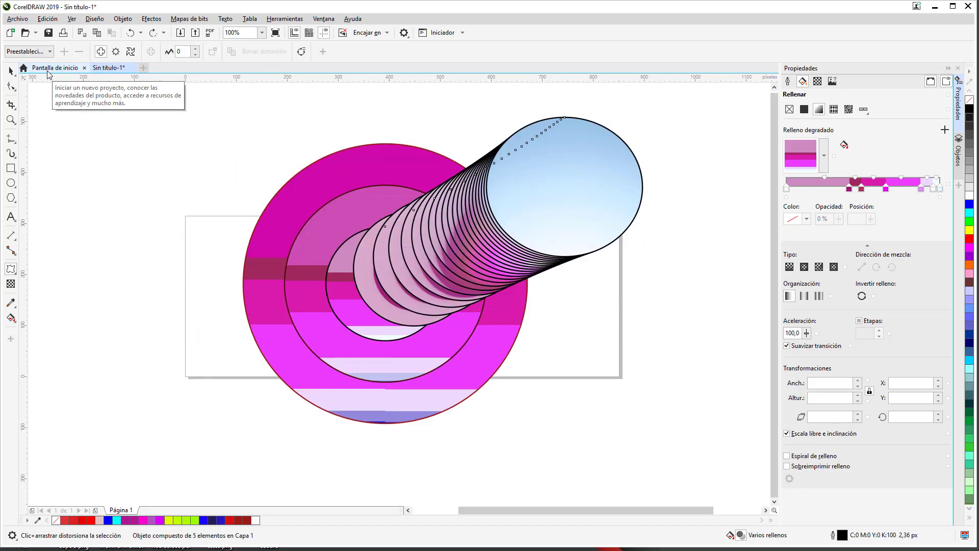
click(49, 52)
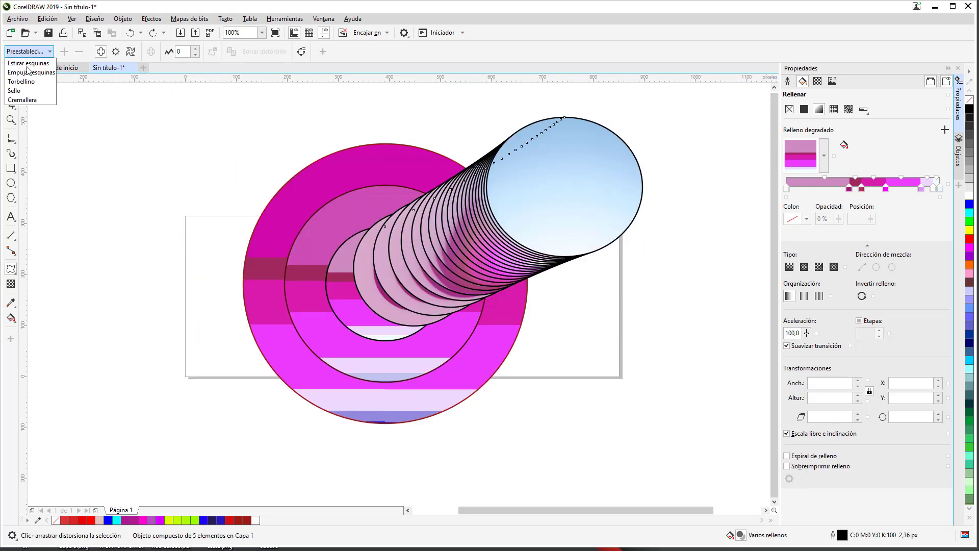
click(16, 91)
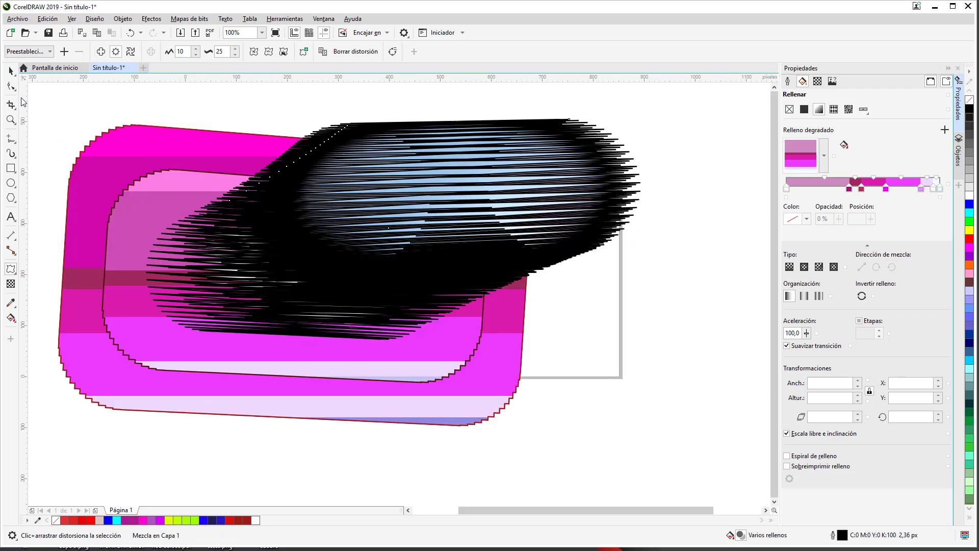
key(ctrl+z)
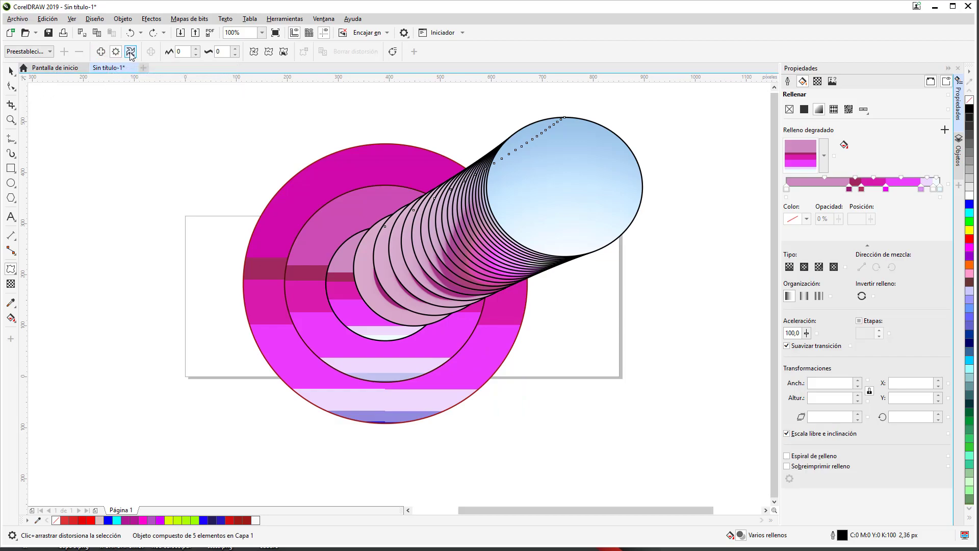
Try smooth zipper distortions on the blend with frequency 5 and amplitudes of about 16 and 69, undoing each one
click(272, 56)
drag(316, 366, 330, 318)
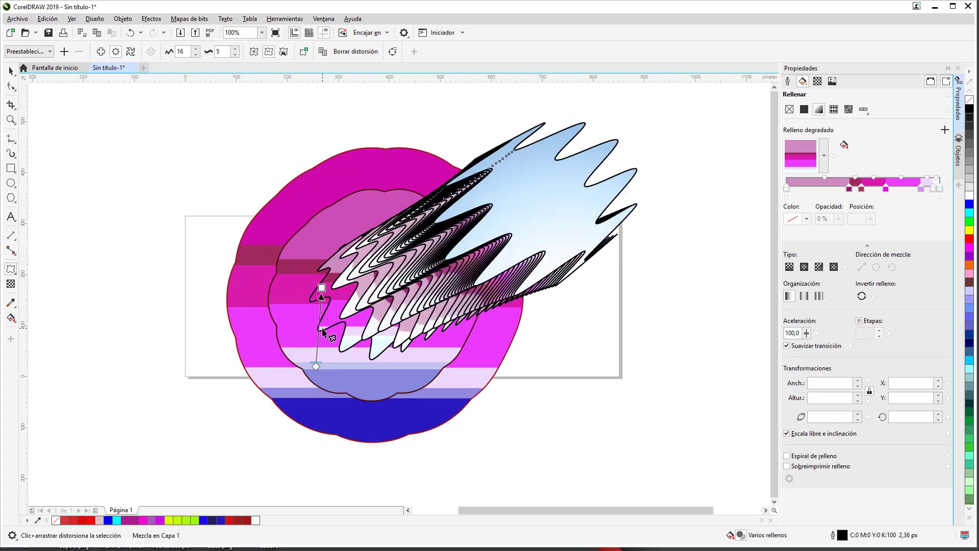
key(ctrl+z)
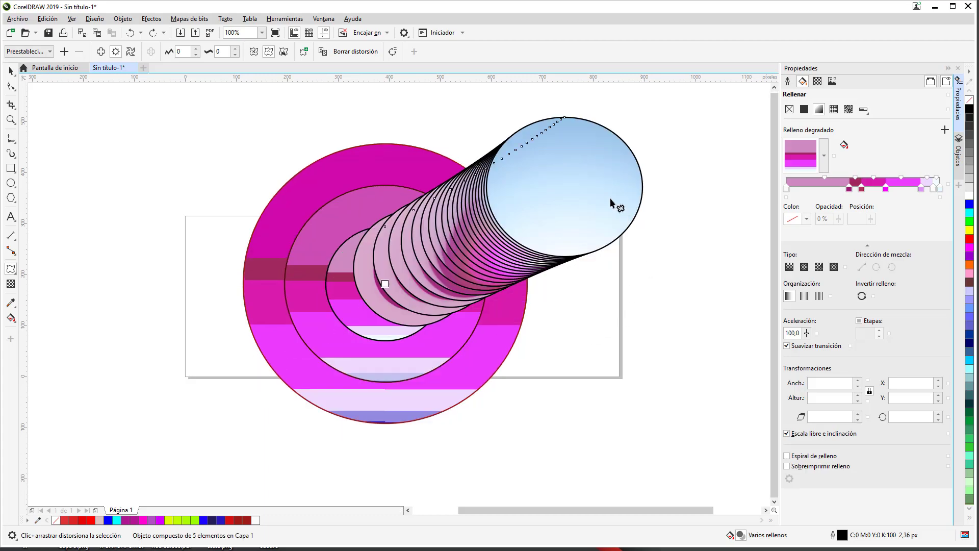
drag(517, 149, 849, 170)
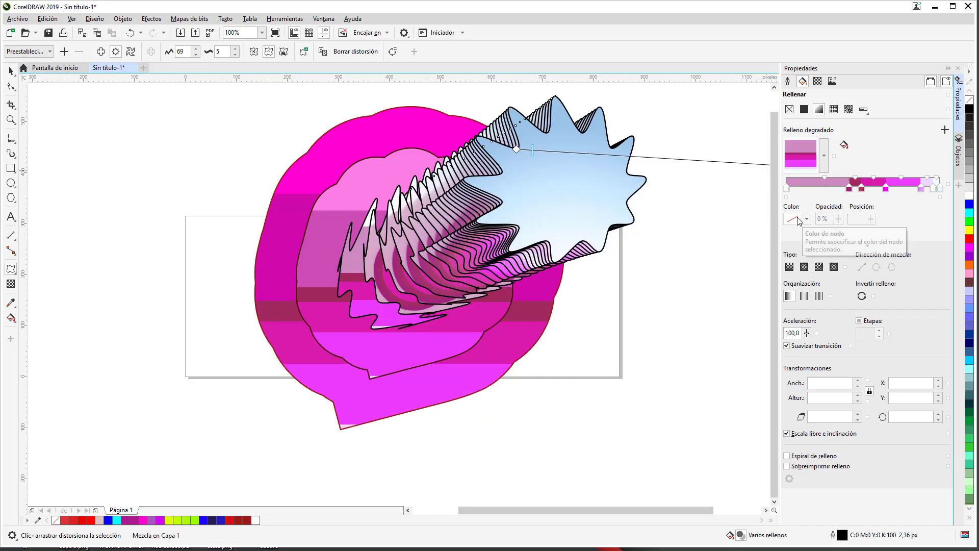
key(ctrl+z)
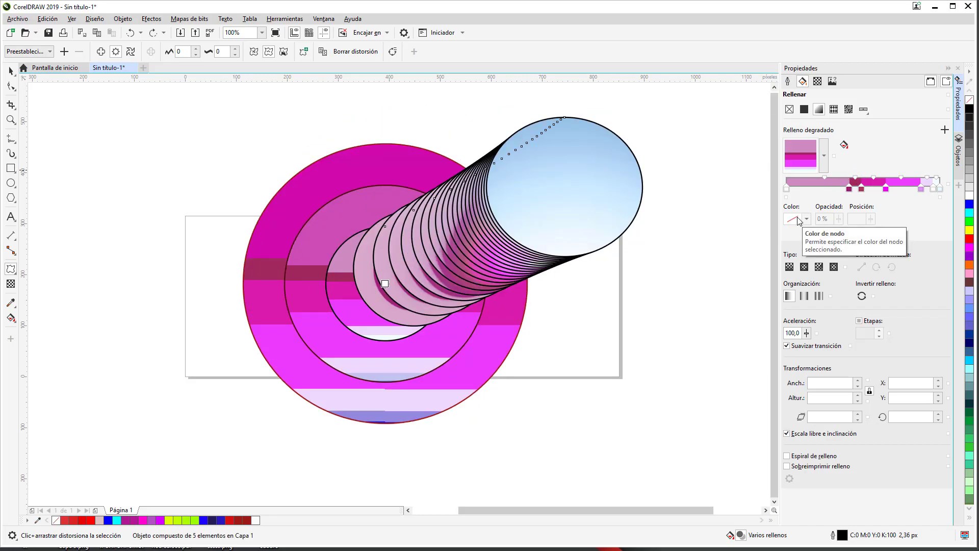
Apply an envelope to the light-blue ellipse blend, pulling its upper-left corner out over the magenta circle and its lower-right corner downward
click(15, 270)
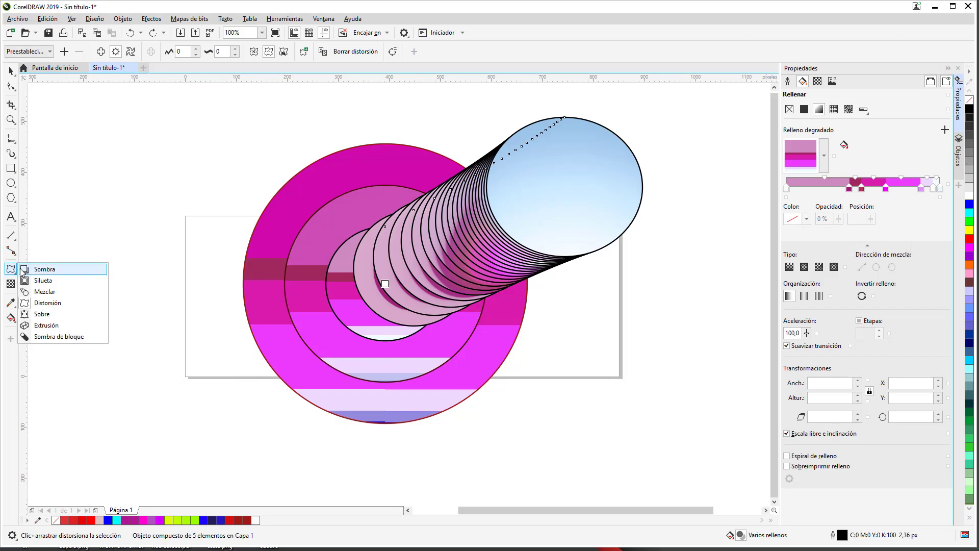
click(62, 315)
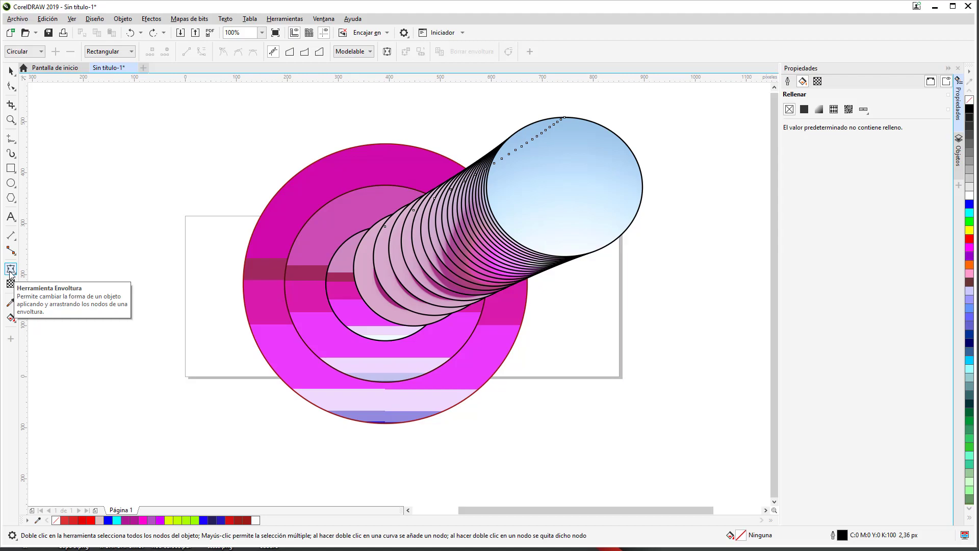
drag(517, 140, 599, 222)
drag(487, 118, 286, 182)
click(357, 329)
drag(491, 258, 492, 289)
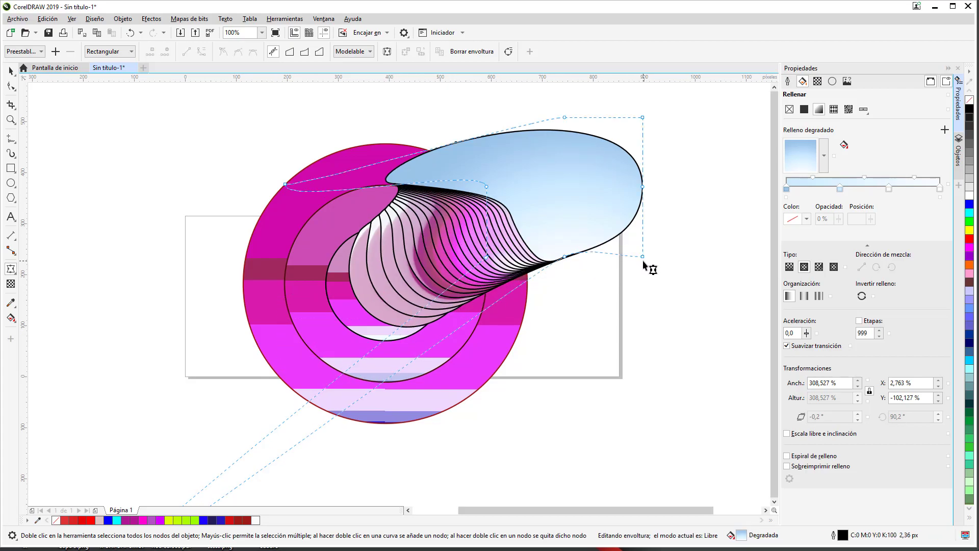
drag(643, 257, 583, 269)
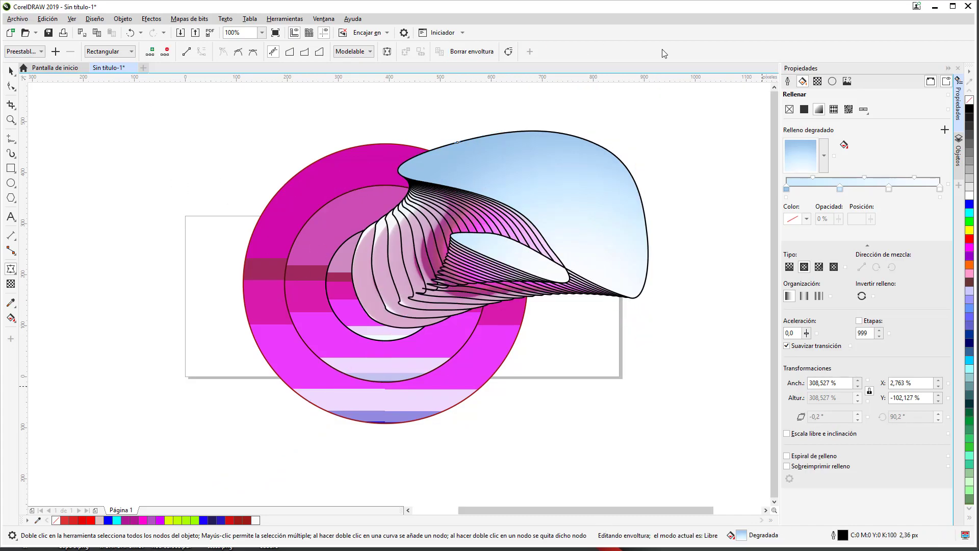
Apply an envelope to the magenta contoured circle, pulling its upper-left corner down and outward and its lower-right corner inward
click(958, 151)
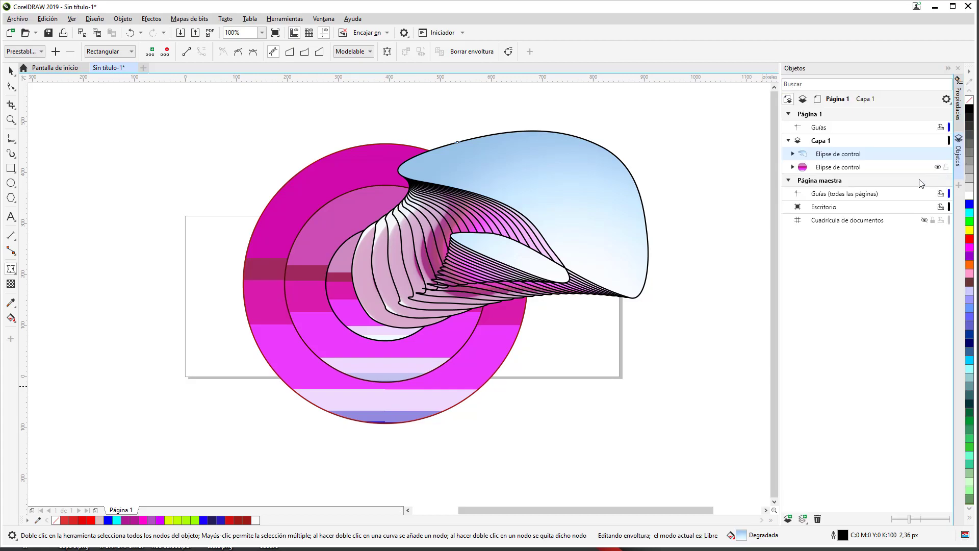
click(846, 168)
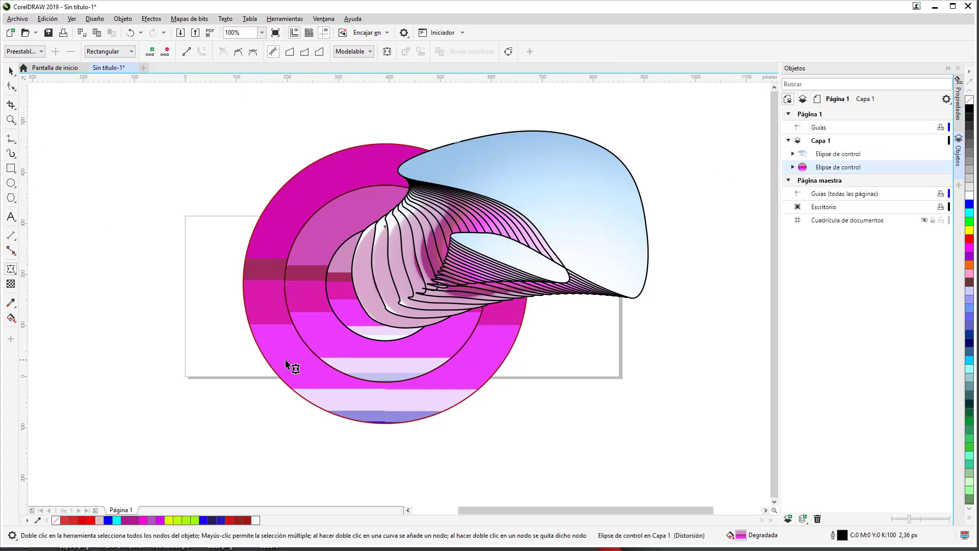
drag(305, 368, 175, 286)
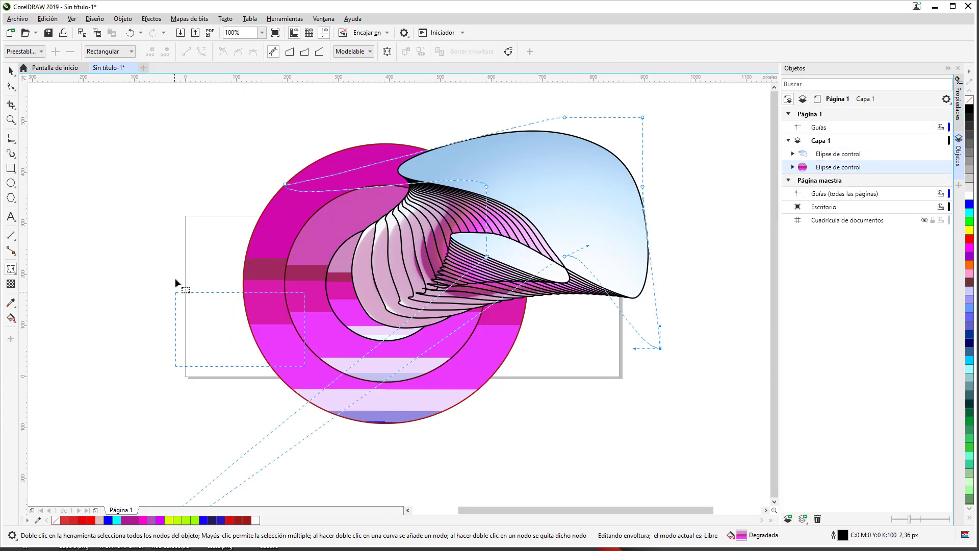
click(298, 240)
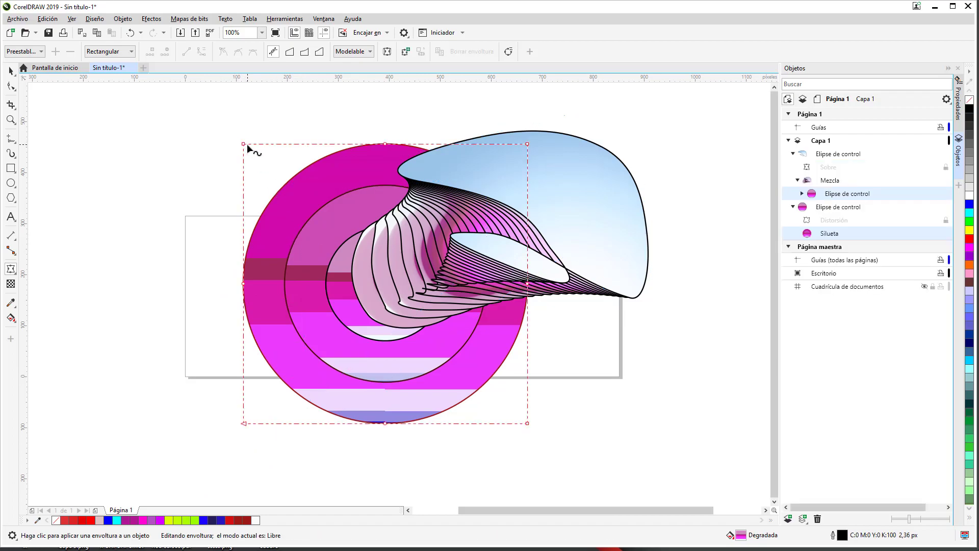
drag(243, 144, 125, 266)
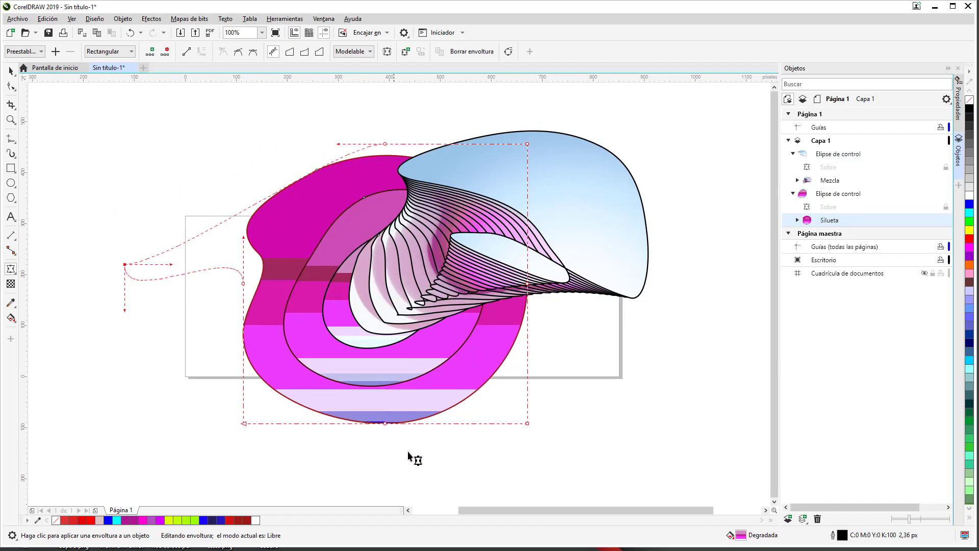
drag(528, 424, 438, 367)
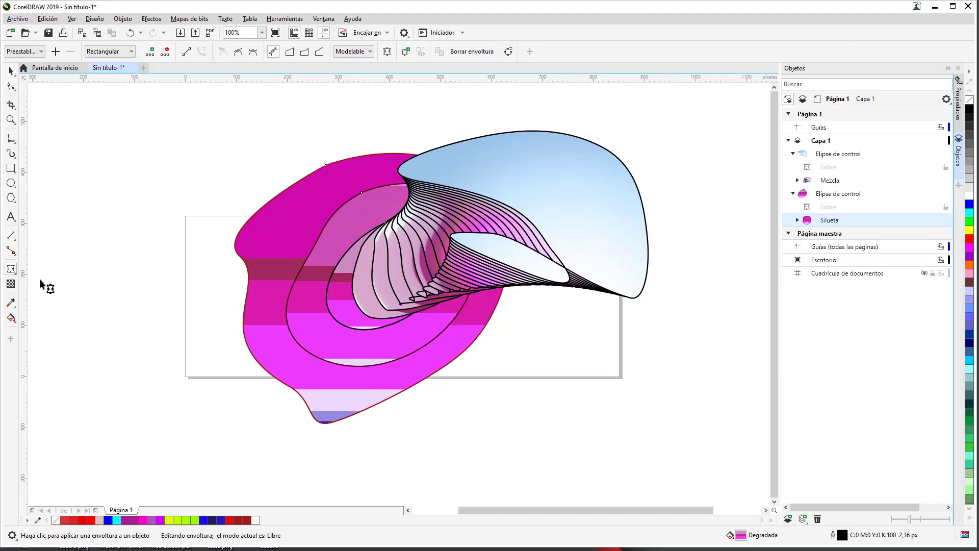
Select all the enveloped shapes and simplify them into separate trimmed curves
click(12, 269)
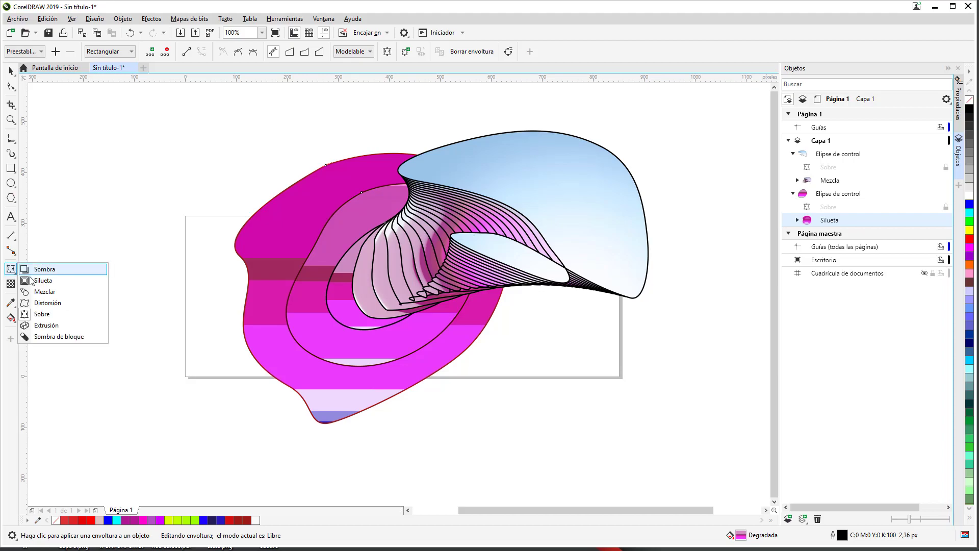
click(46, 325)
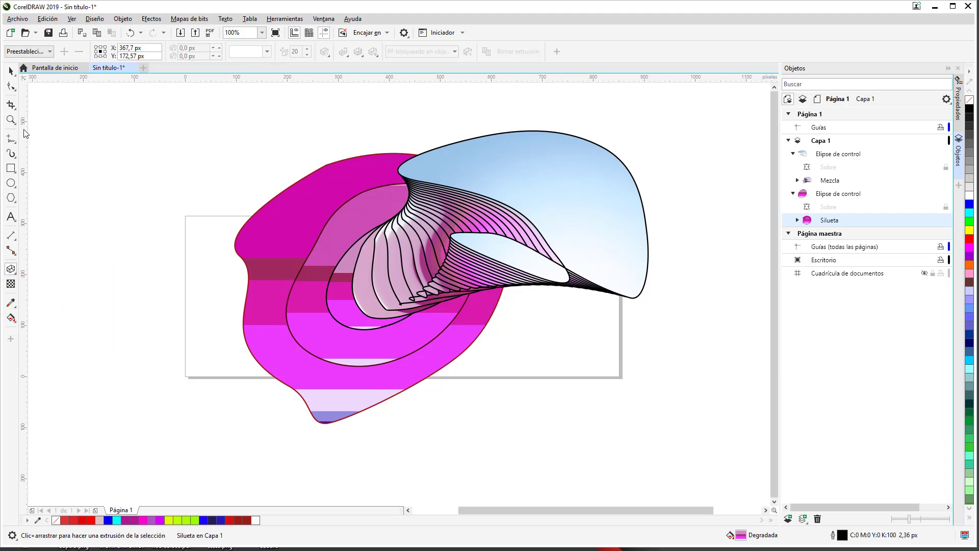
click(10, 71)
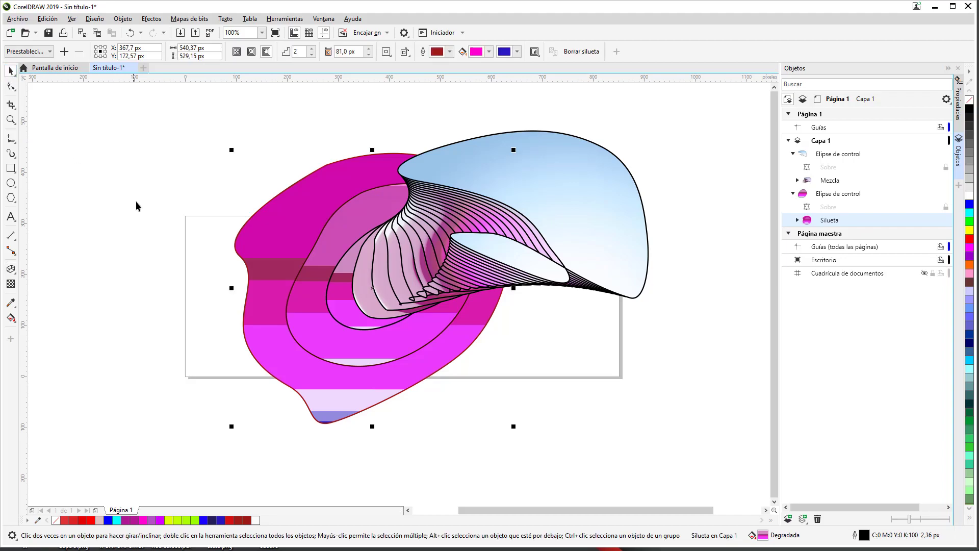
drag(178, 102, 610, 403)
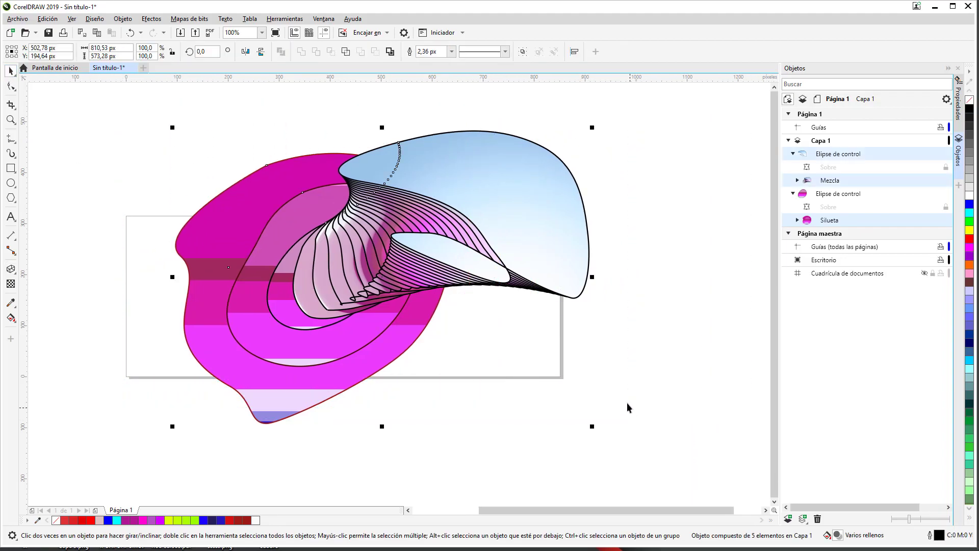
click(345, 54)
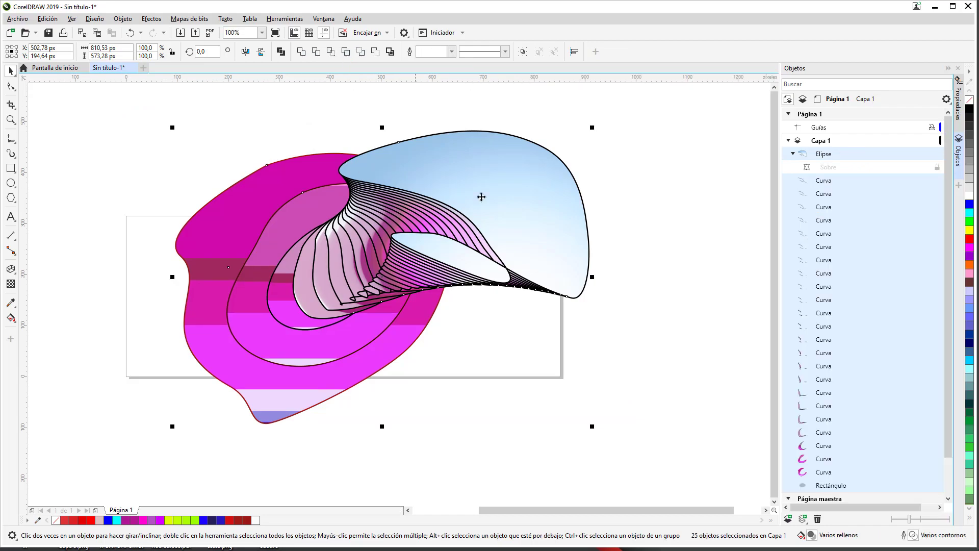
click(664, 205)
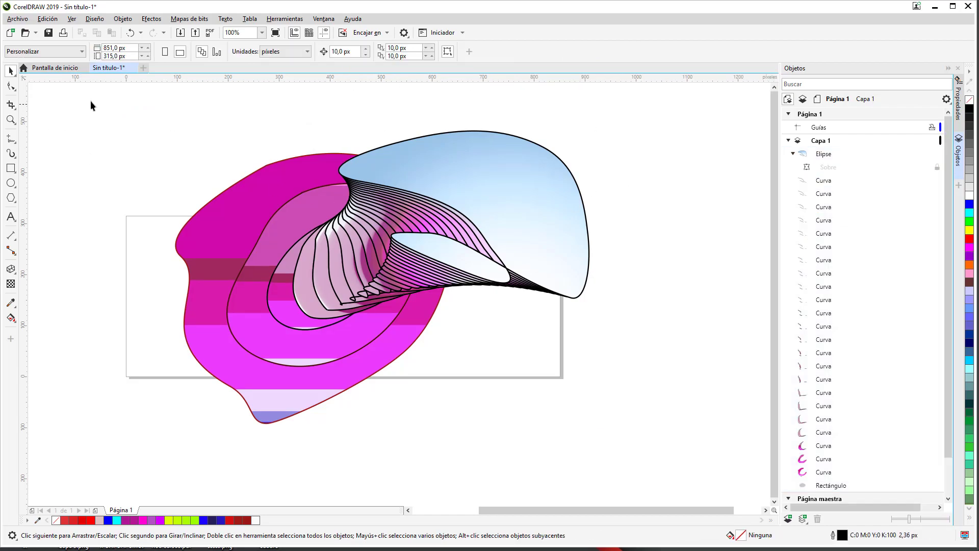
Extrude the outer magenta curve with the Extrusión inferior derecha preset
click(11, 270)
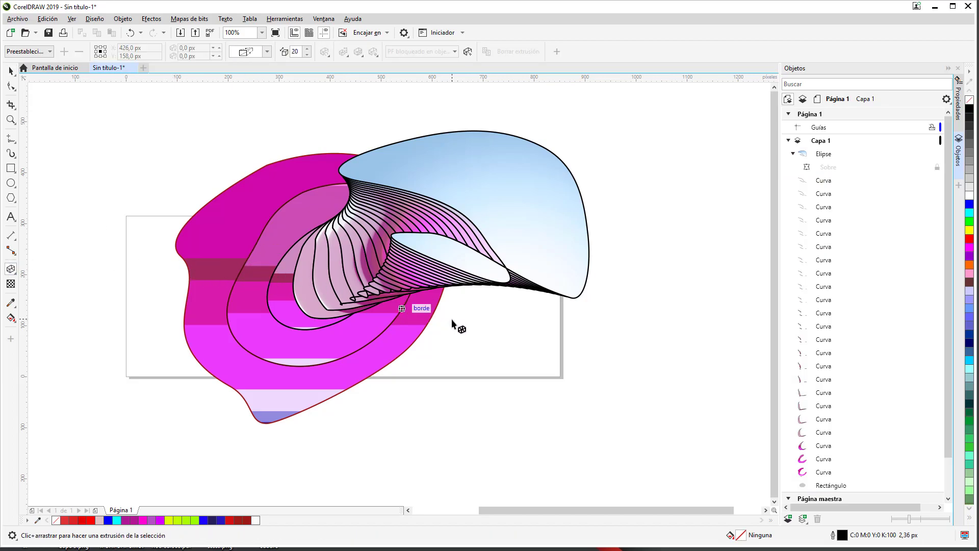
click(237, 317)
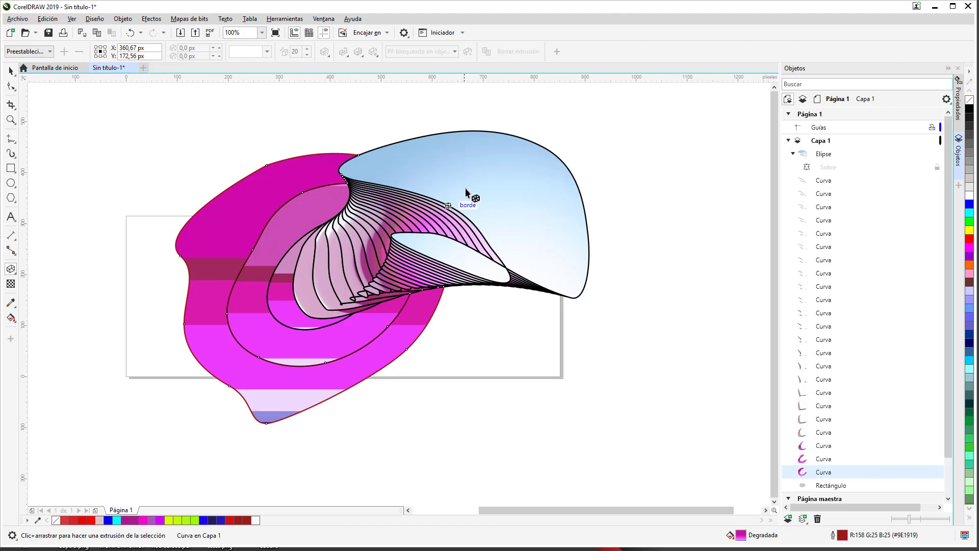
click(37, 53)
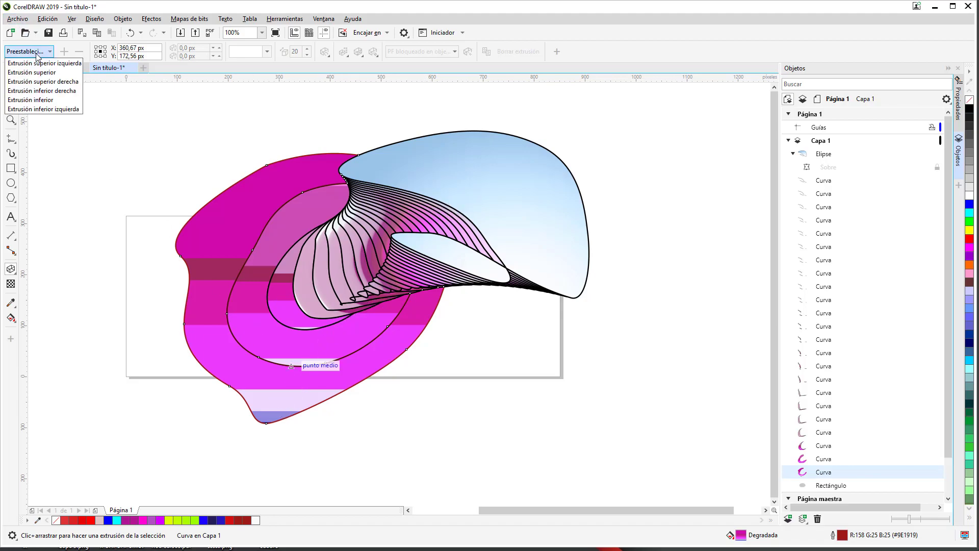
click(51, 91)
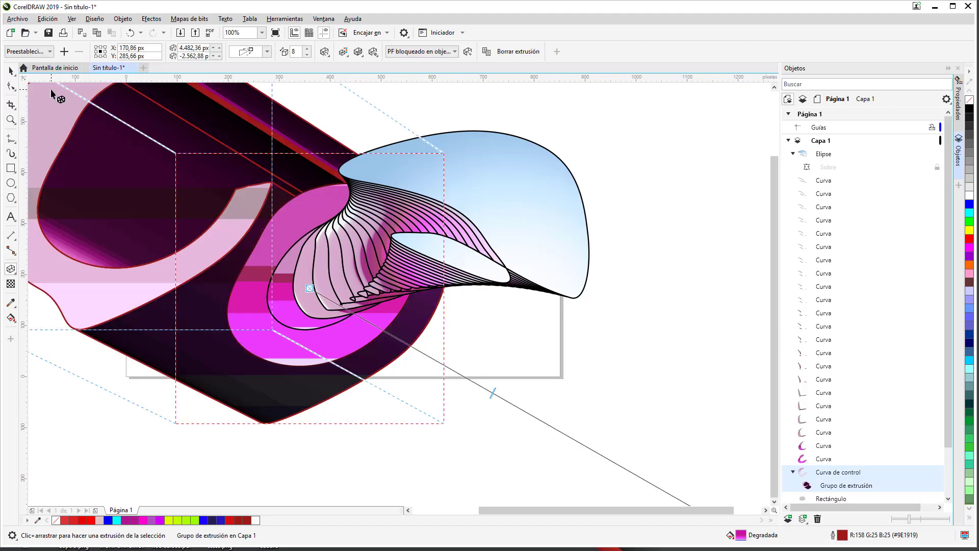
Change the extrusion of the outer magenta curve to the Extrusión inferior preset
scroll(72, 98, down, 3)
scroll(344, 208, up, 1)
scroll(329, 234, down, 1)
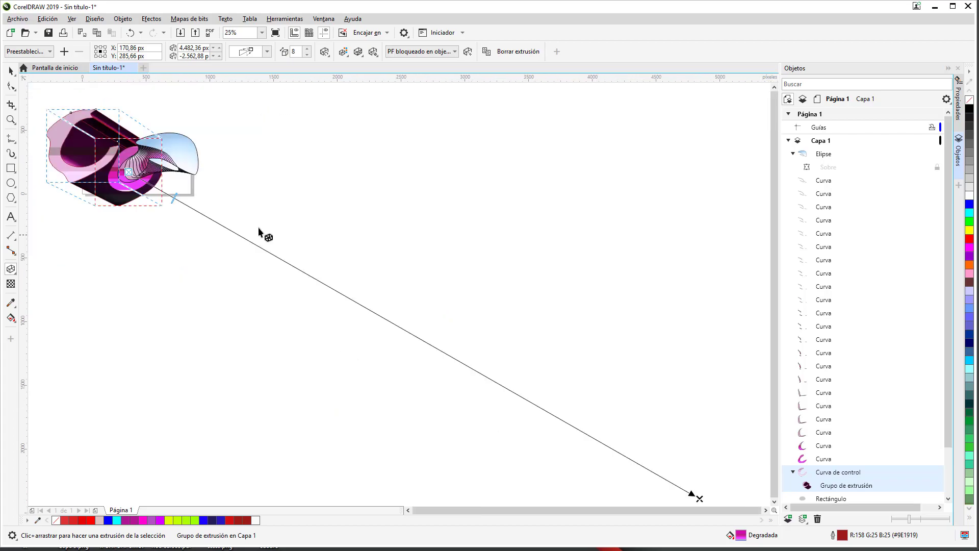
click(50, 51)
click(34, 100)
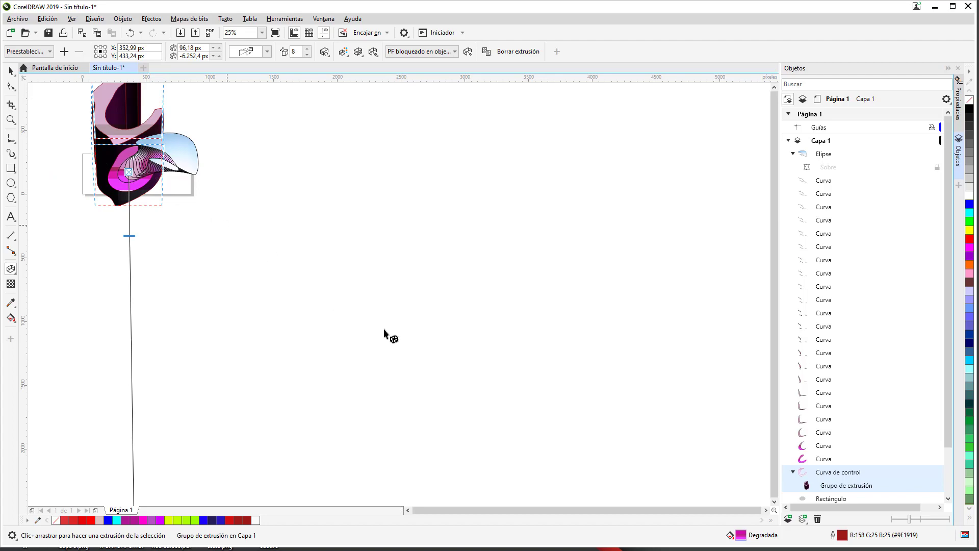
scroll(534, 249, down, 1)
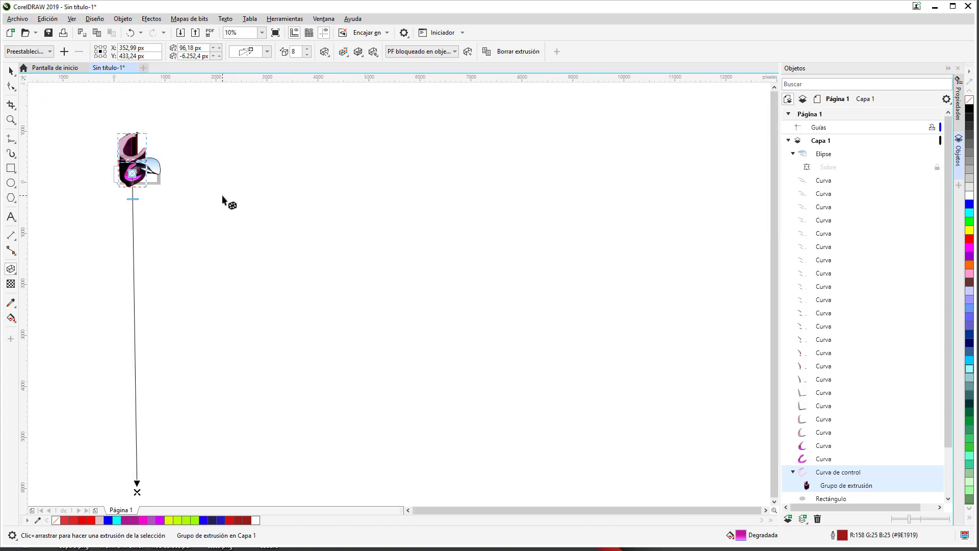
Delete the blend curves over the extruded shape and all the remaining objects to clear the page
click(11, 71)
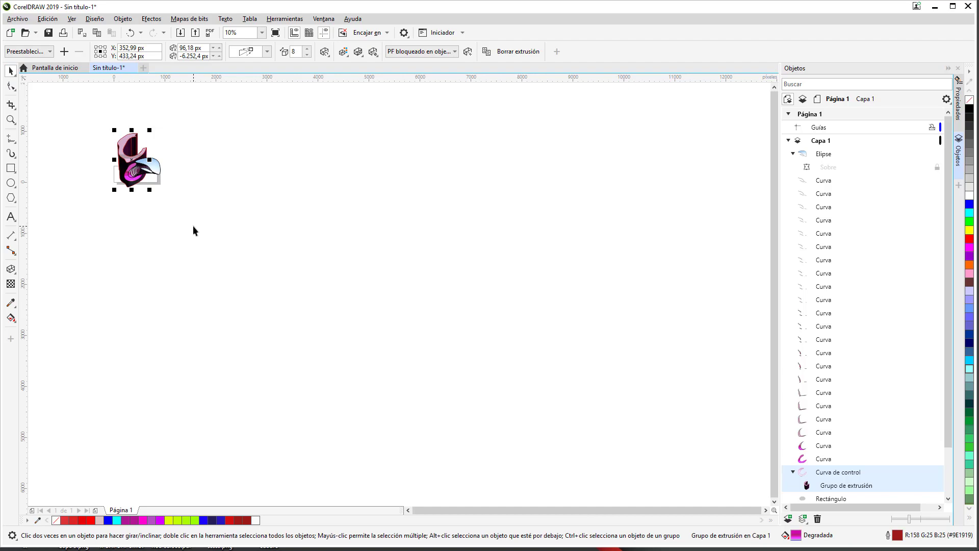
scroll(89, 190, up, 2)
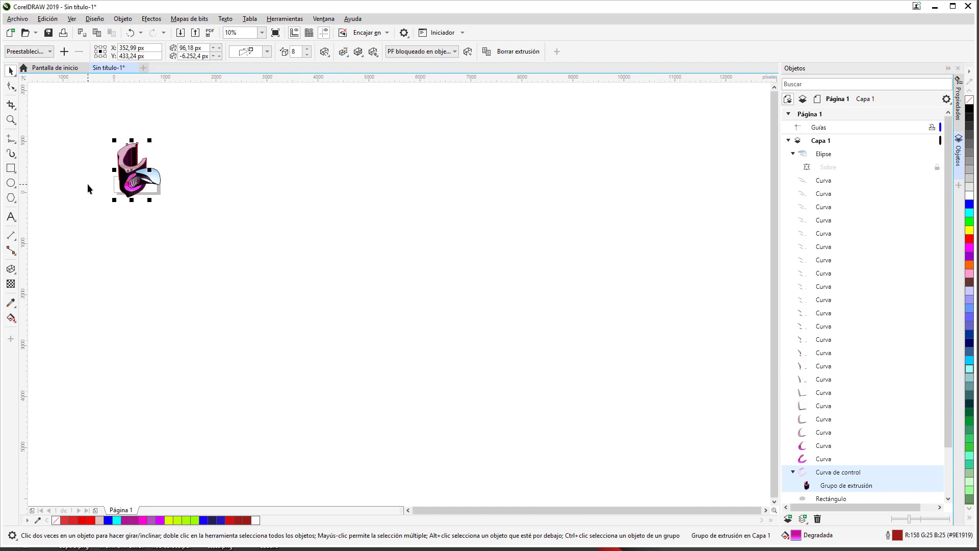
scroll(92, 220, left, 2)
scroll(177, 210, up, 4)
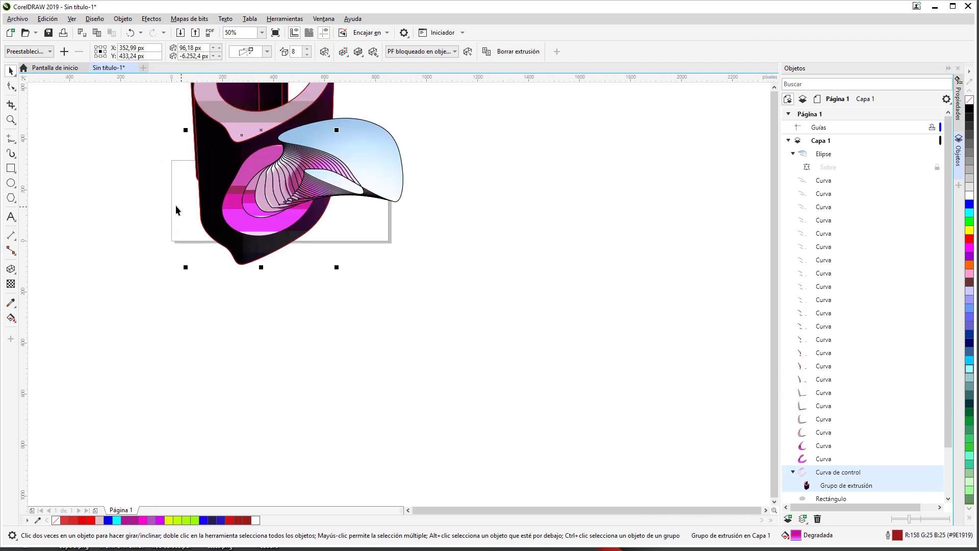
scroll(247, 184, up, 2)
scroll(248, 186, down, 2)
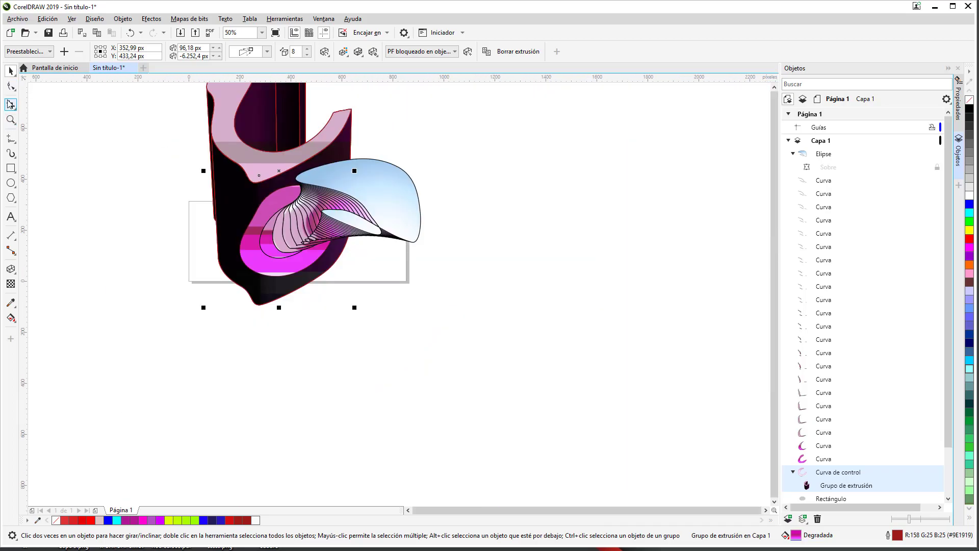
drag(150, 105, 412, 246)
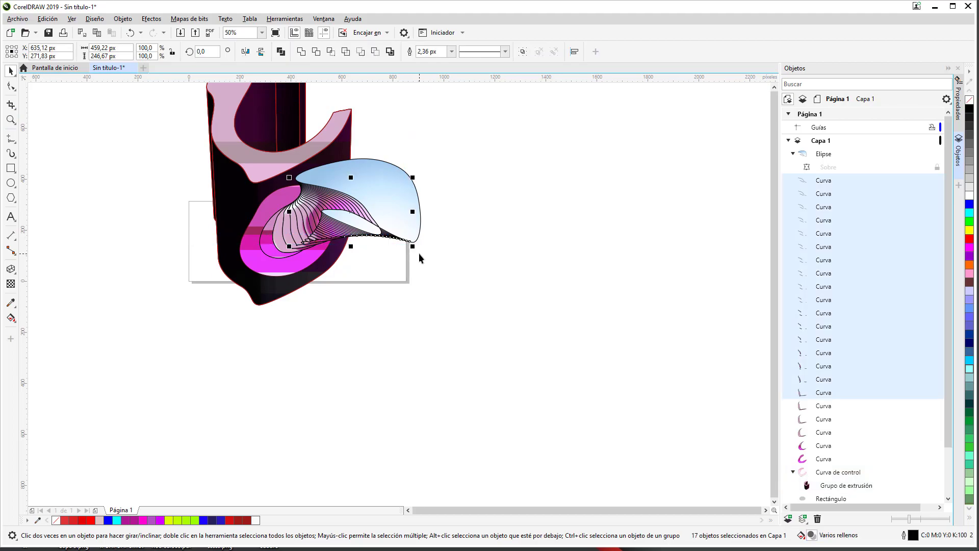
key(Delete)
key(ctrl+a)
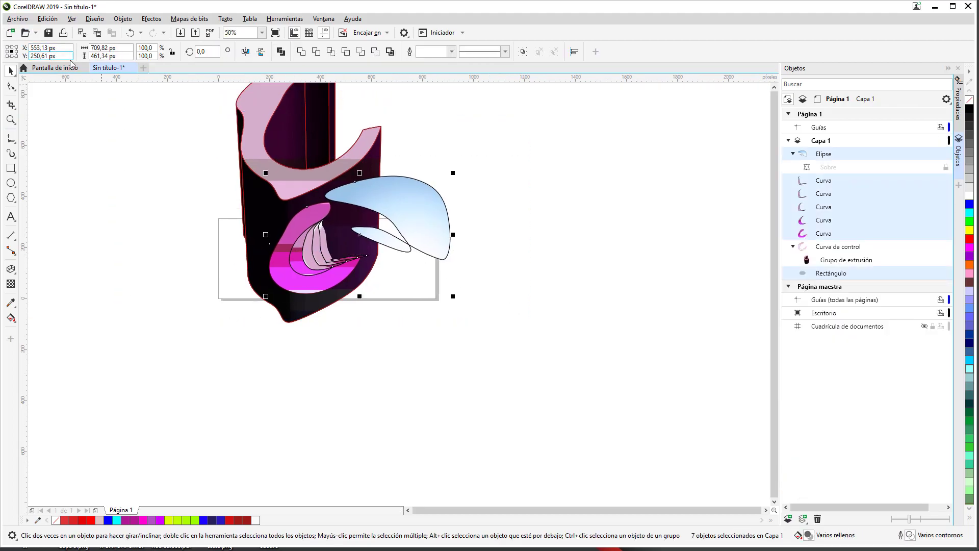
key(Delete)
click(369, 232)
key(Delete)
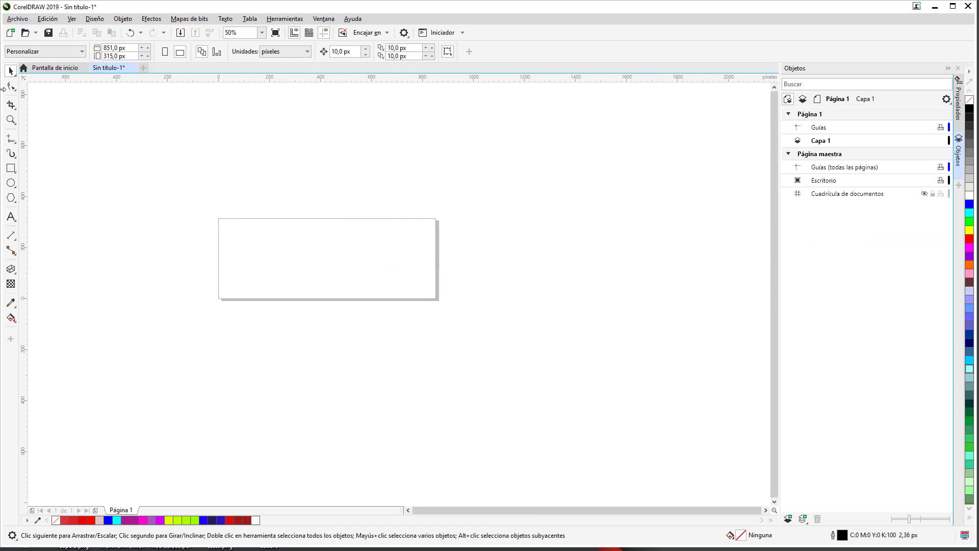
Draw a rectangle about 816 × 644 px overlapping the right part of the page
click(12, 170)
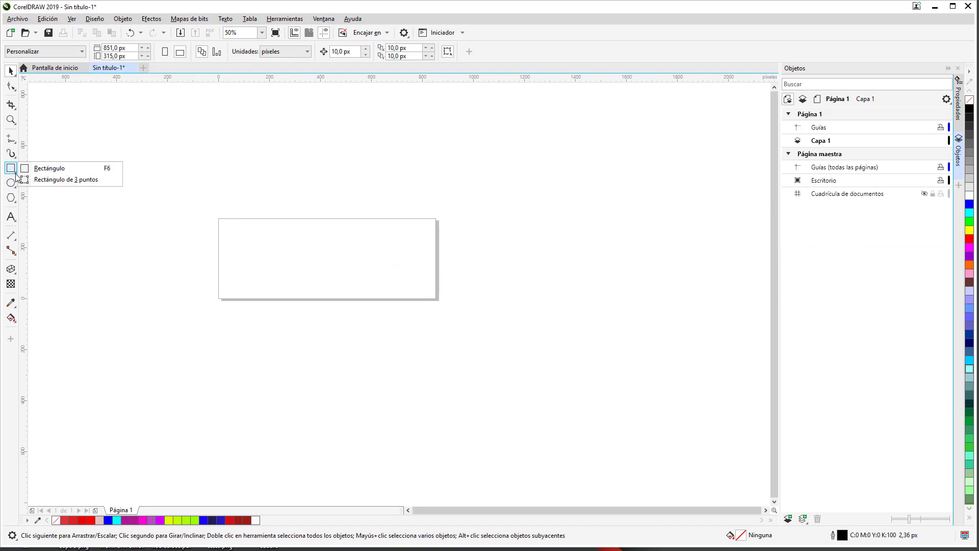
click(41, 167)
drag(272, 155, 481, 318)
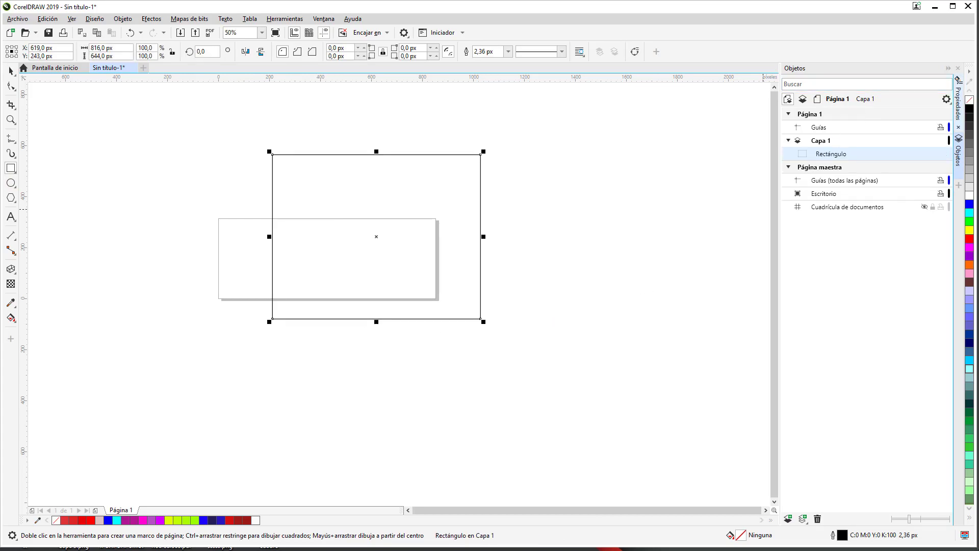
Fill the rectangle with the light-blue to white gradient preset from the fill library
click(958, 102)
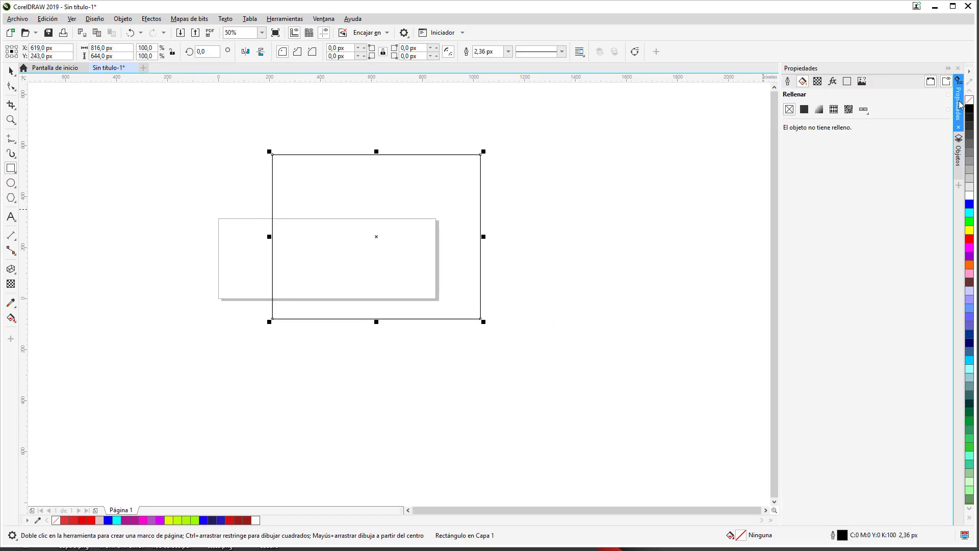
click(818, 110)
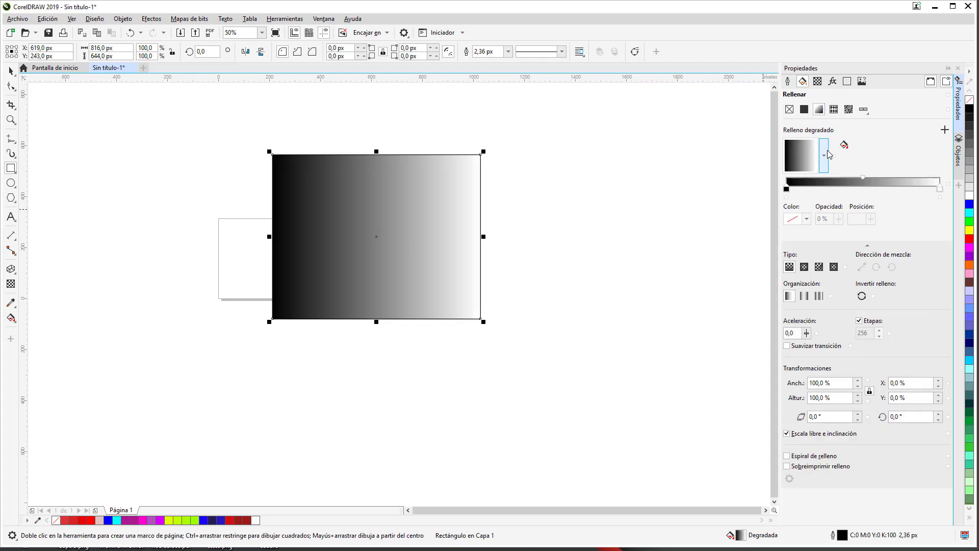
click(824, 155)
click(852, 283)
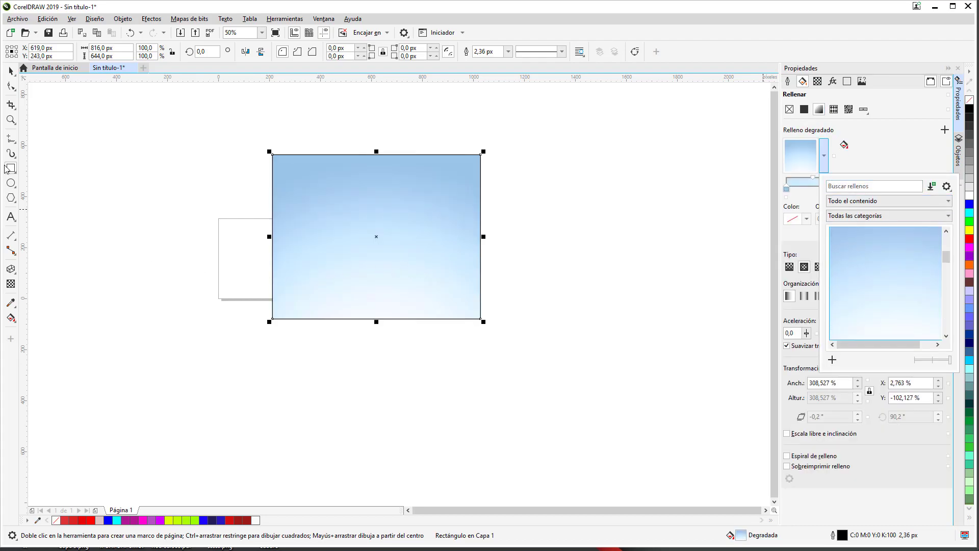
click(409, 268)
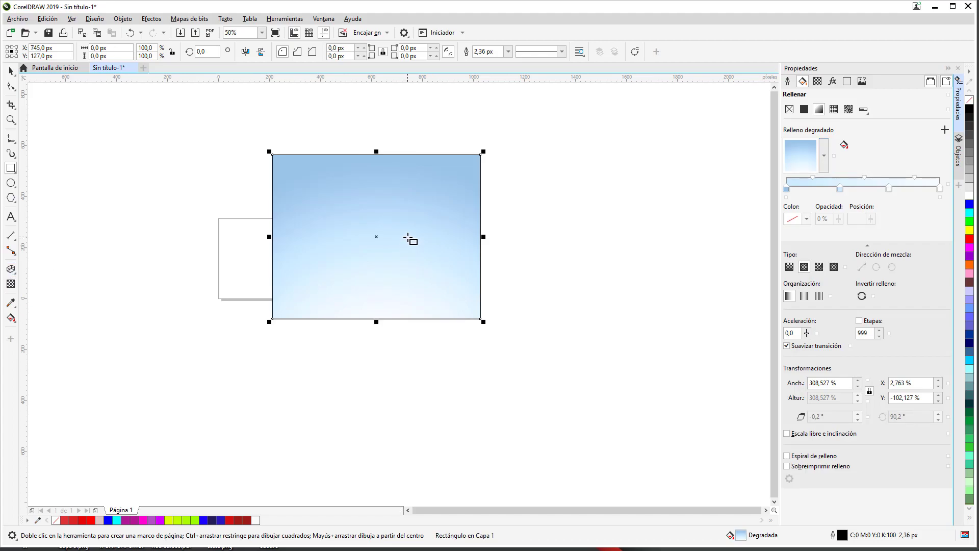
mouse_move(382, 260)
mouse_down()
mouse_move(231, 383)
mouse_move(241, 363)
mouse_up()
click(359, 186)
drag(356, 177, 529, 353)
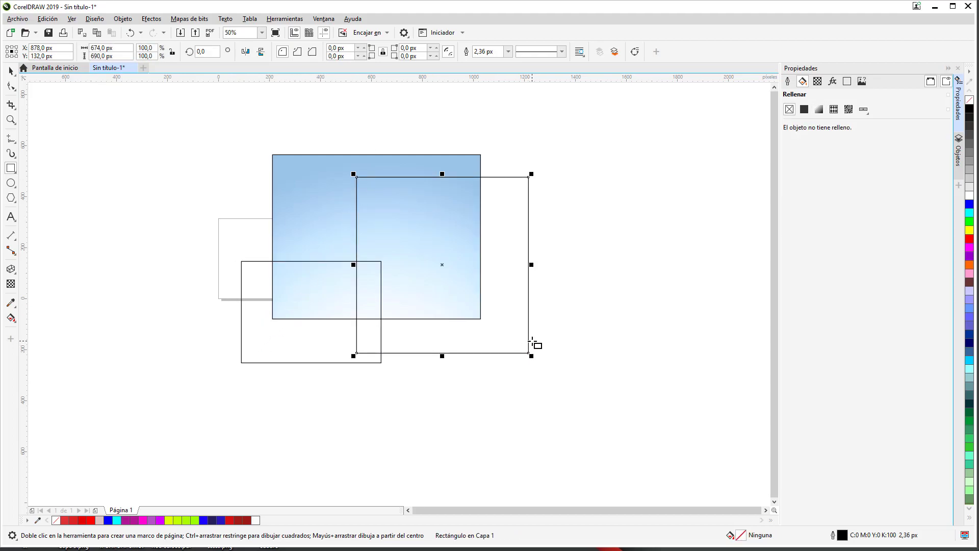
key(ctrl+z)
key(ctrl+z)
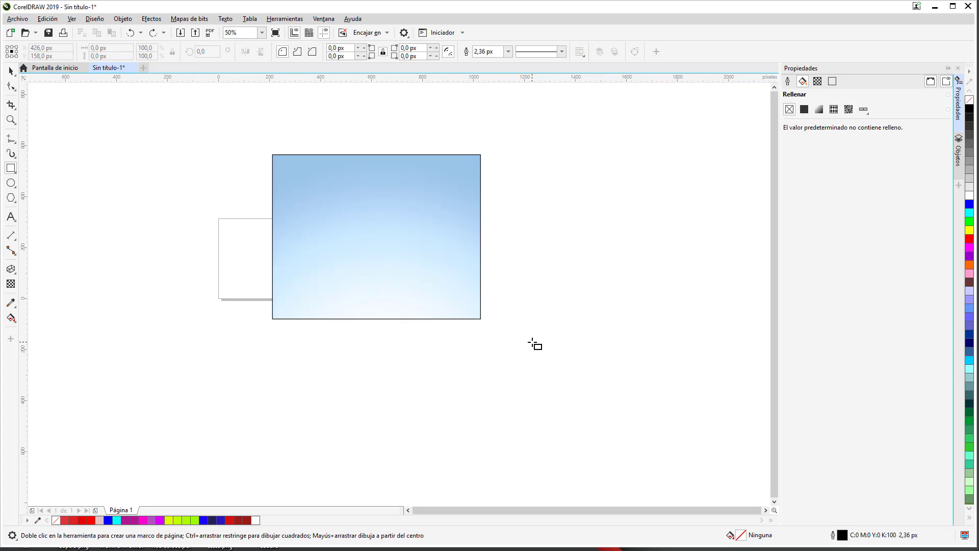
Try to extrude the light-blue rectangle freehand, downward and slightly to the right
click(11, 268)
click(373, 261)
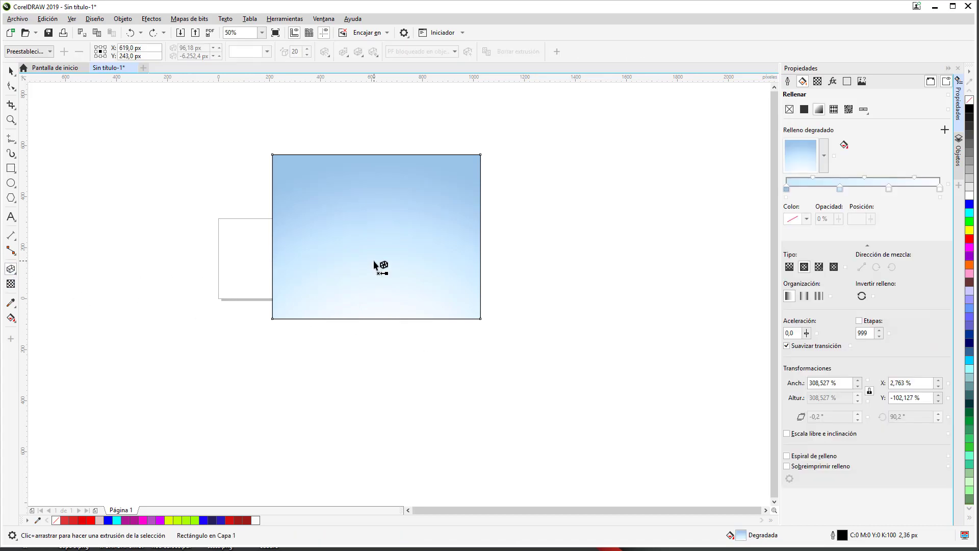
drag(374, 262, 478, 499)
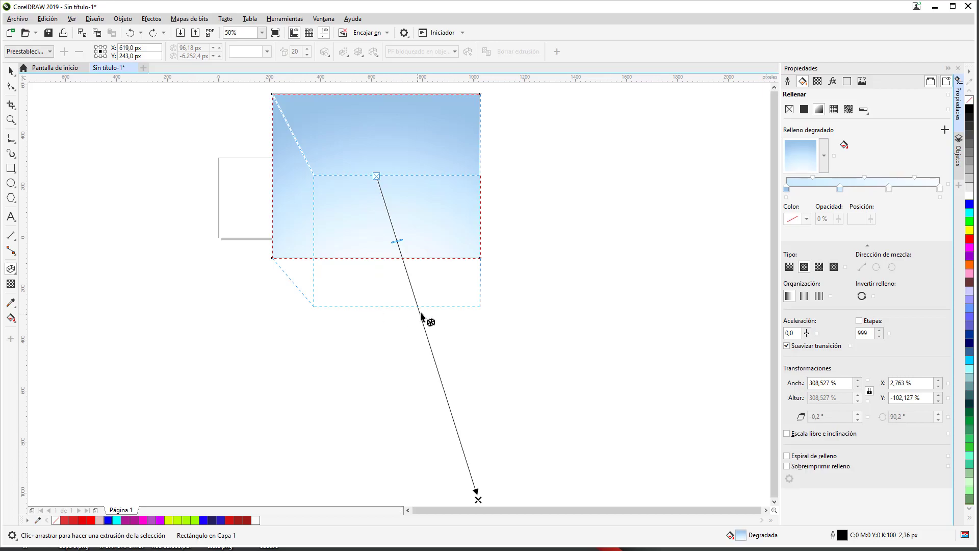
key(Escape)
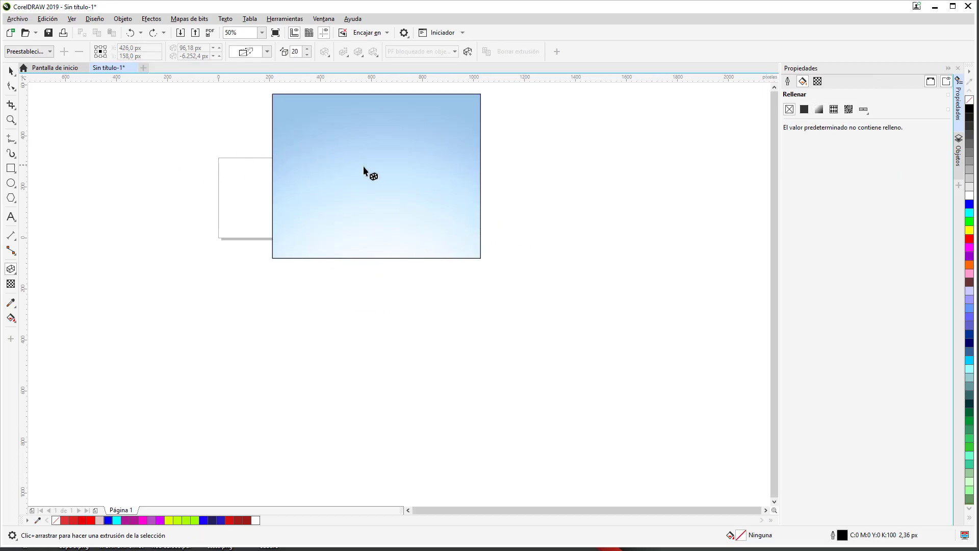
click(49, 52)
click(199, 257)
scroll(168, 136, down, 3)
scroll(167, 134, up, 4)
scroll(169, 136, down, 1)
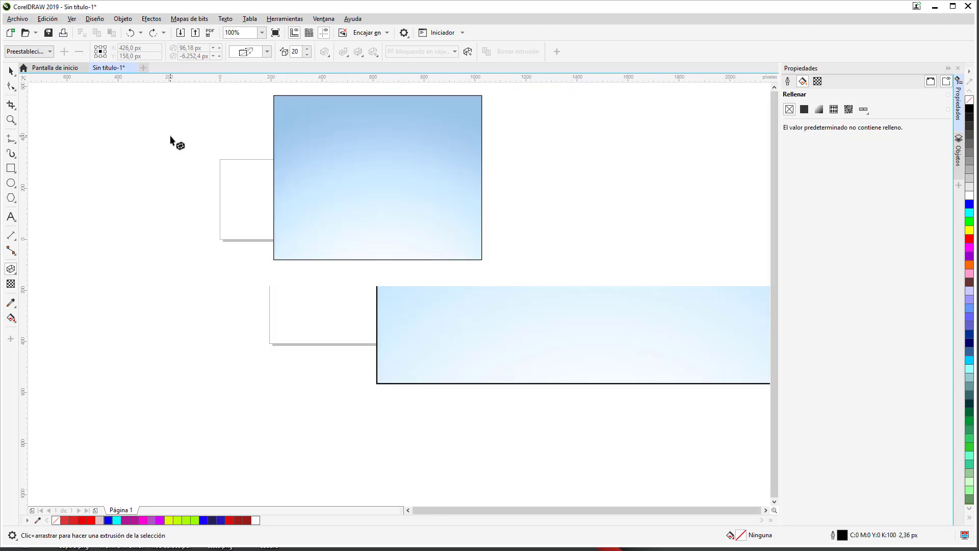
Extrude the light-blue rectangle with the Extrusión inferior preset
click(49, 51)
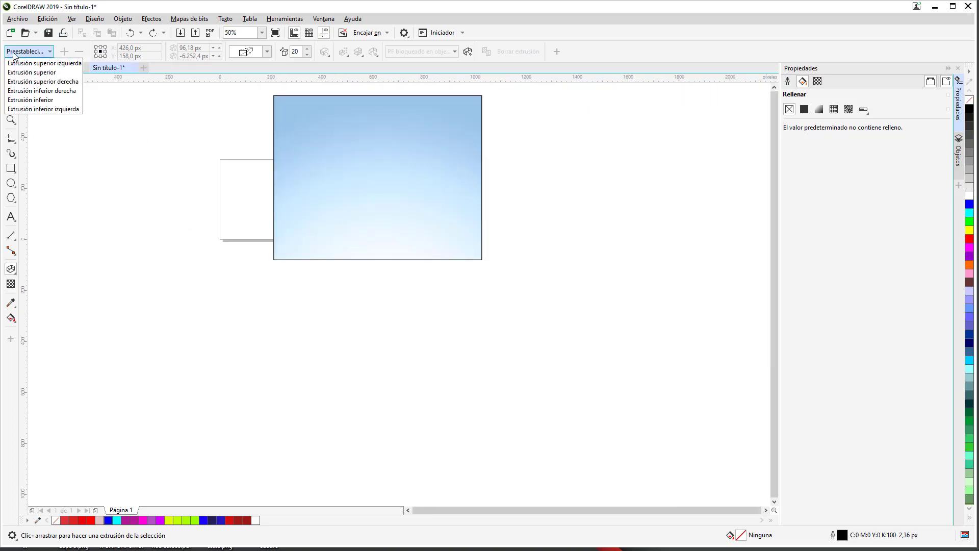
click(11, 71)
click(316, 187)
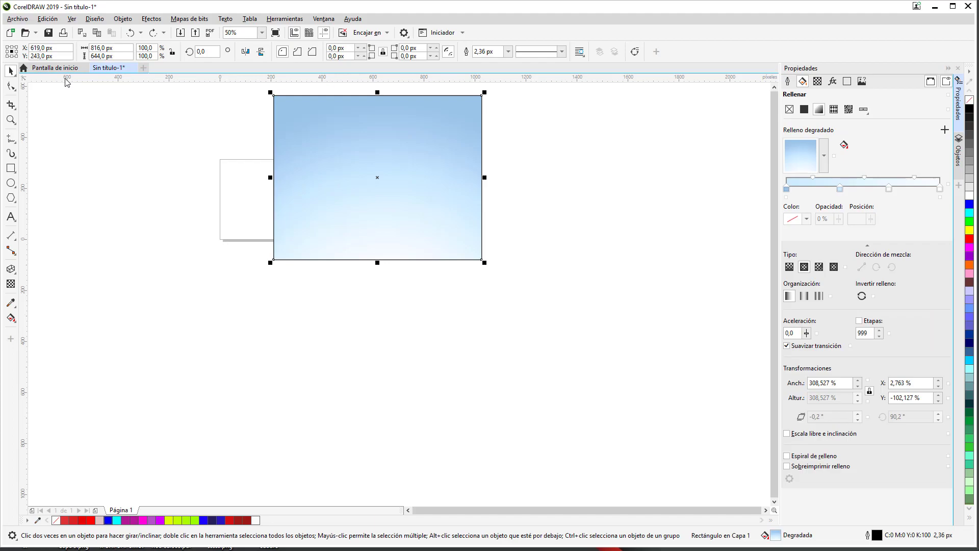
click(10, 269)
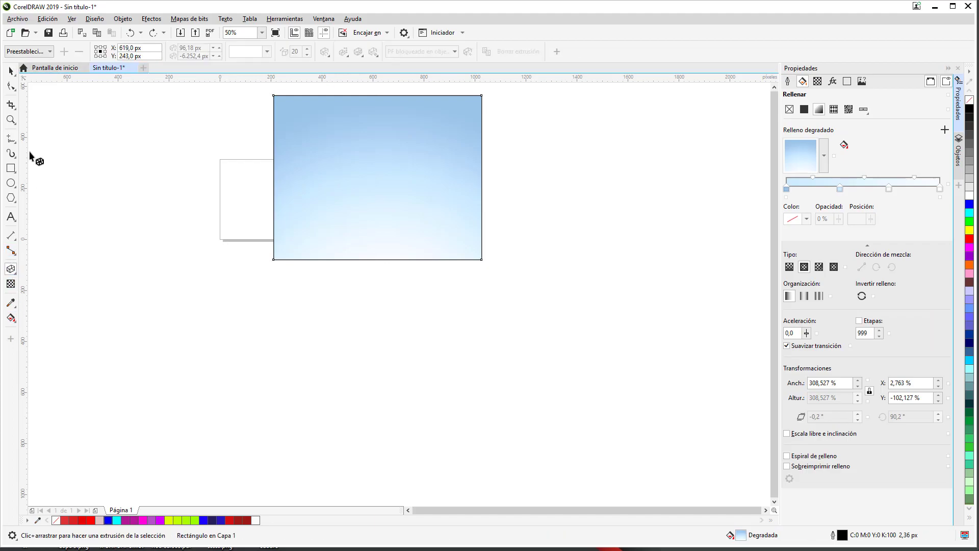
click(33, 51)
click(36, 98)
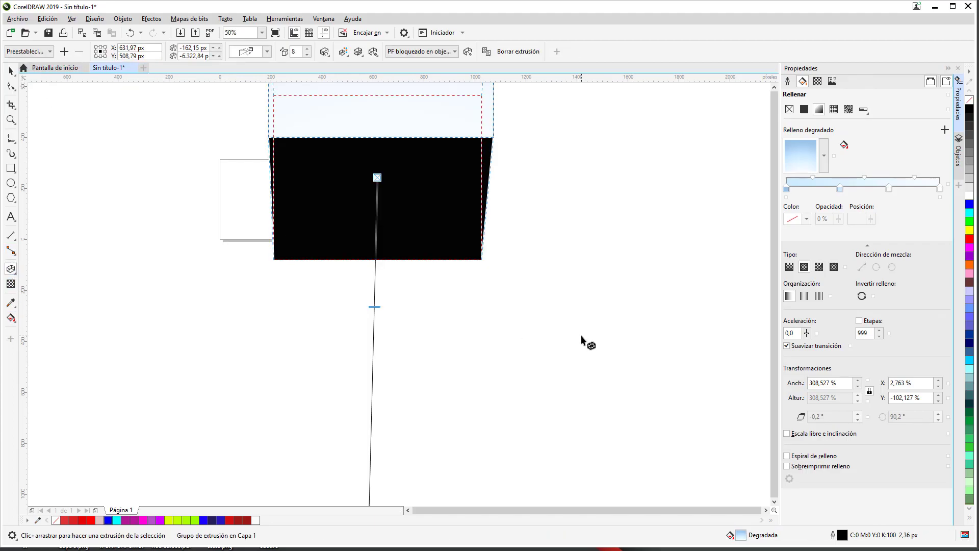
scroll(573, 195, down, 3)
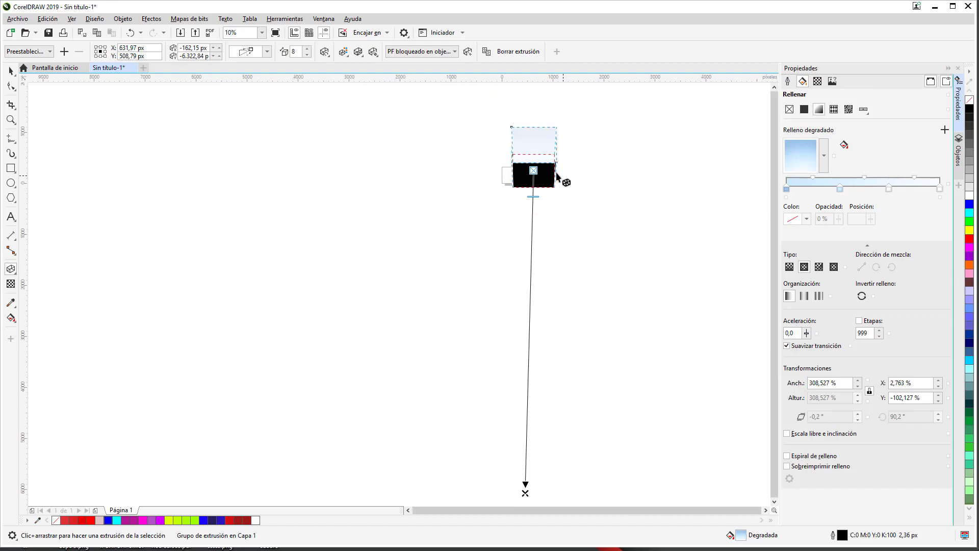
Switch the rectangle's extrusion to the Extrusión superior izquierda preset
click(31, 52)
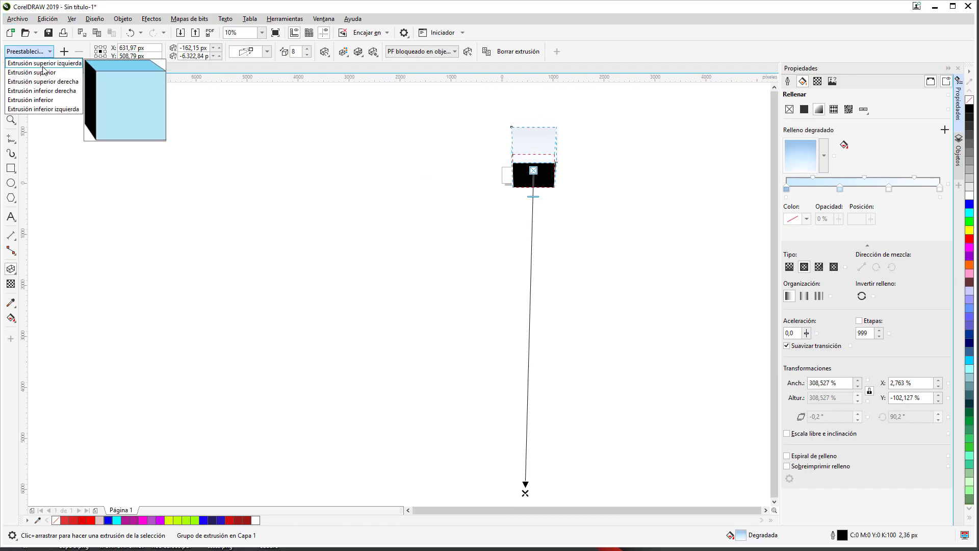
click(42, 66)
scroll(501, 143, up, 3)
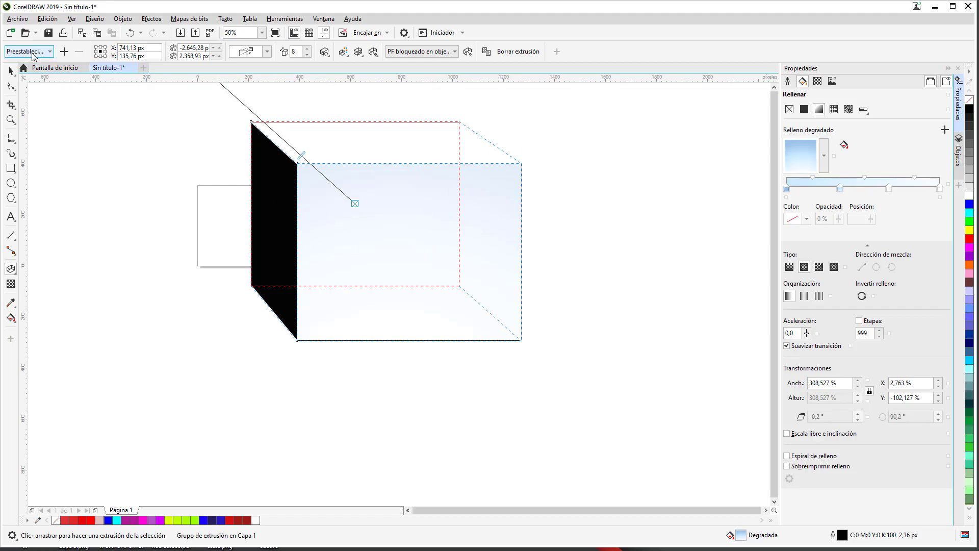
Colour the rectangle's extrusion with a two-colour shade that ends in red (C:0 M:100 Y:100 K:0)
click(450, 53)
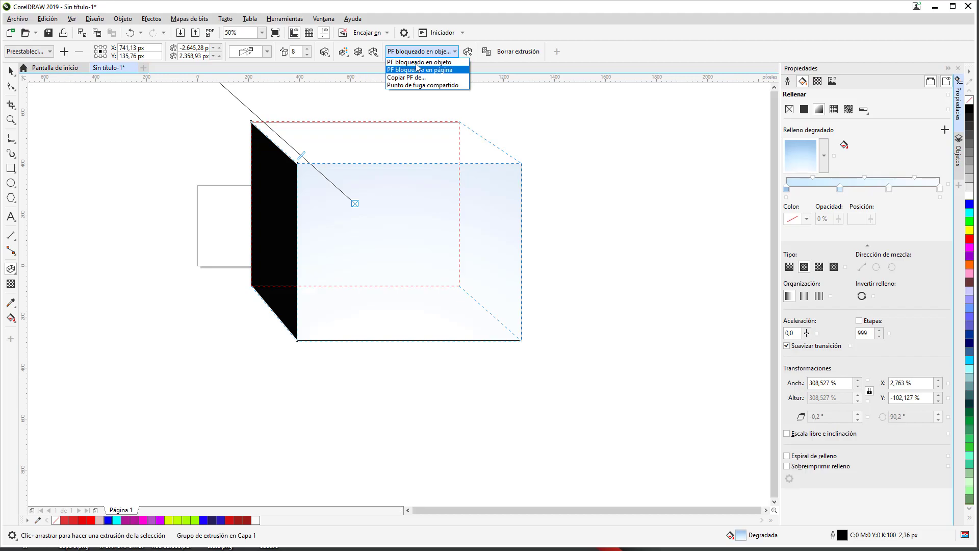
click(368, 60)
click(343, 51)
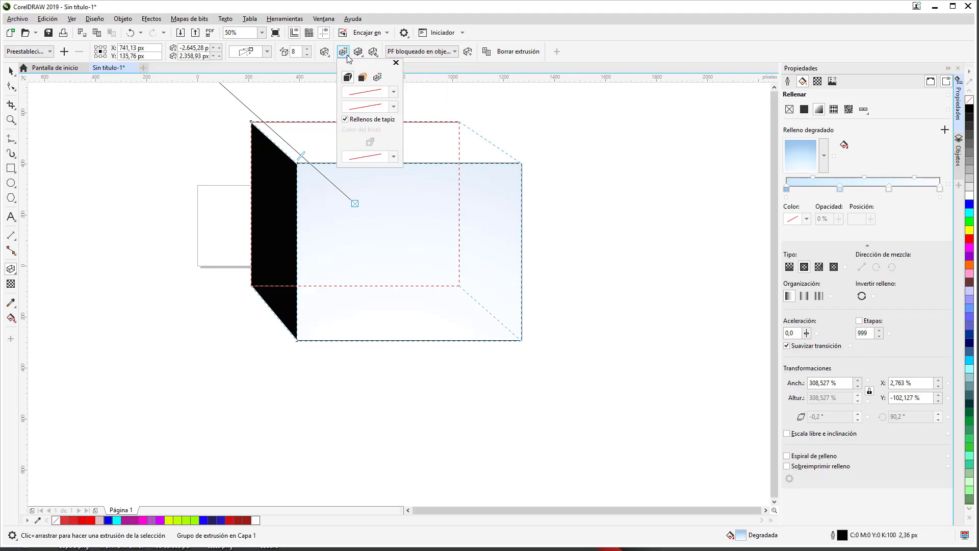
click(377, 78)
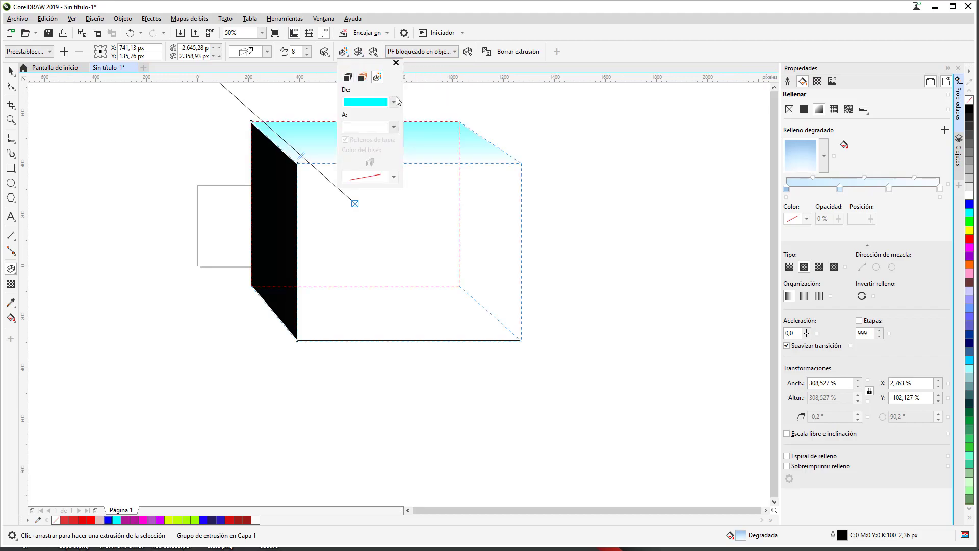
click(394, 127)
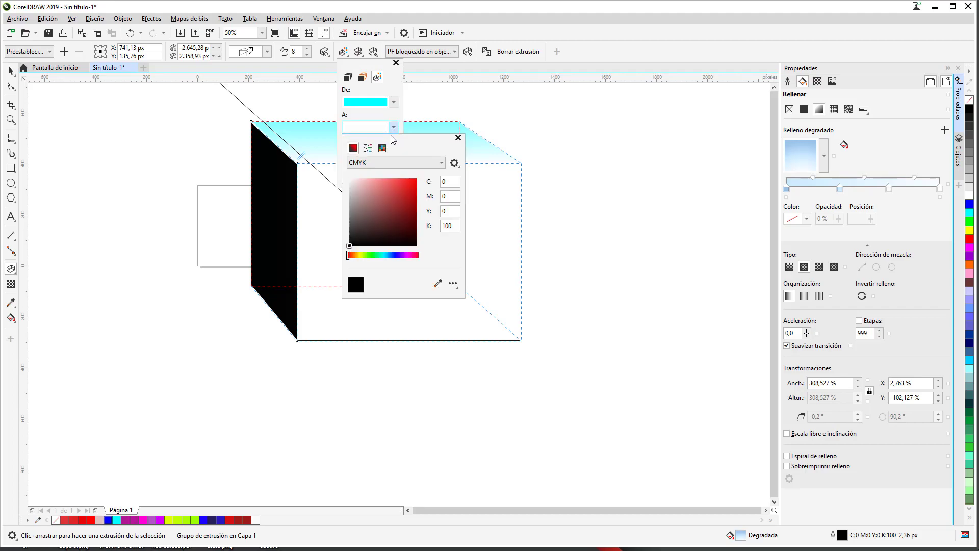
click(399, 198)
drag(402, 193, 420, 171)
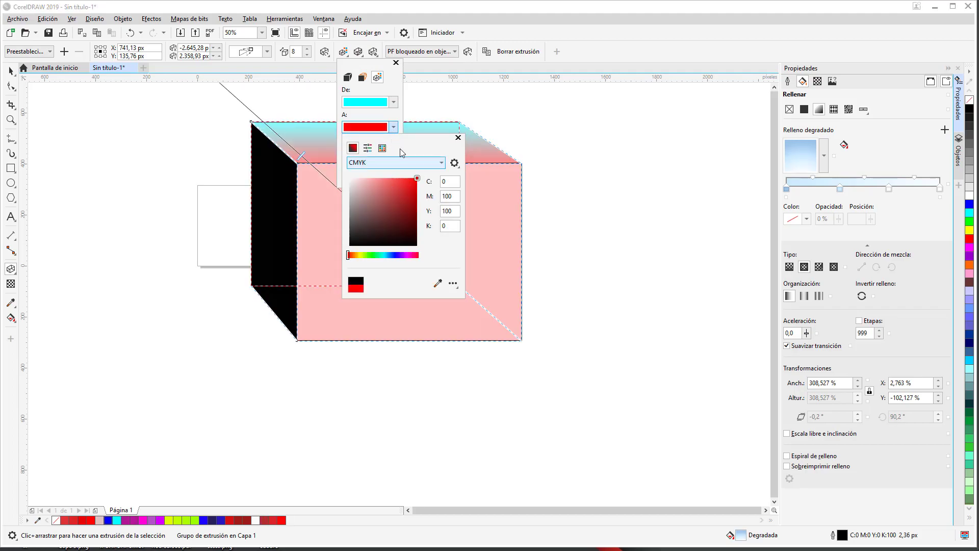
click(394, 127)
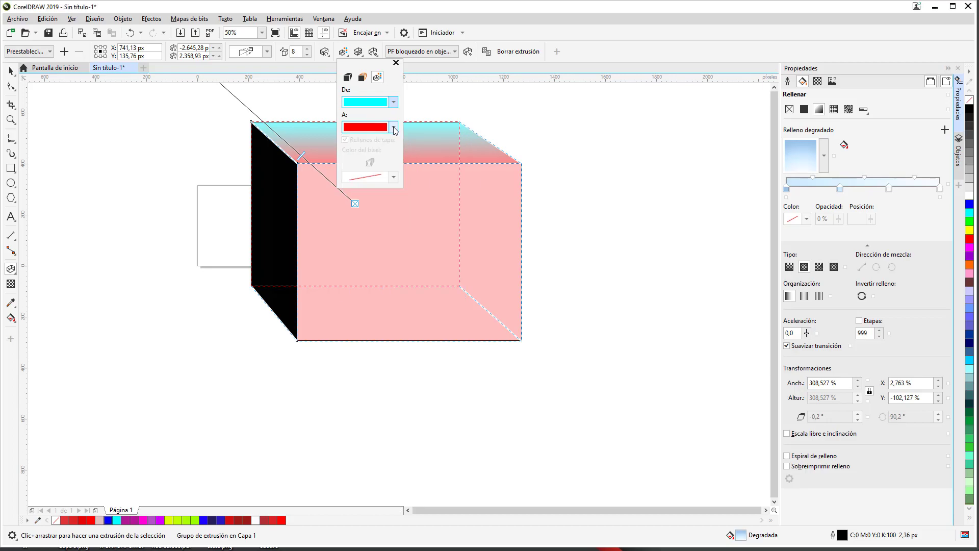
Colour the rectangle's extrusion with a solid red (C:0 M:93 Y:93 K:5)
click(362, 77)
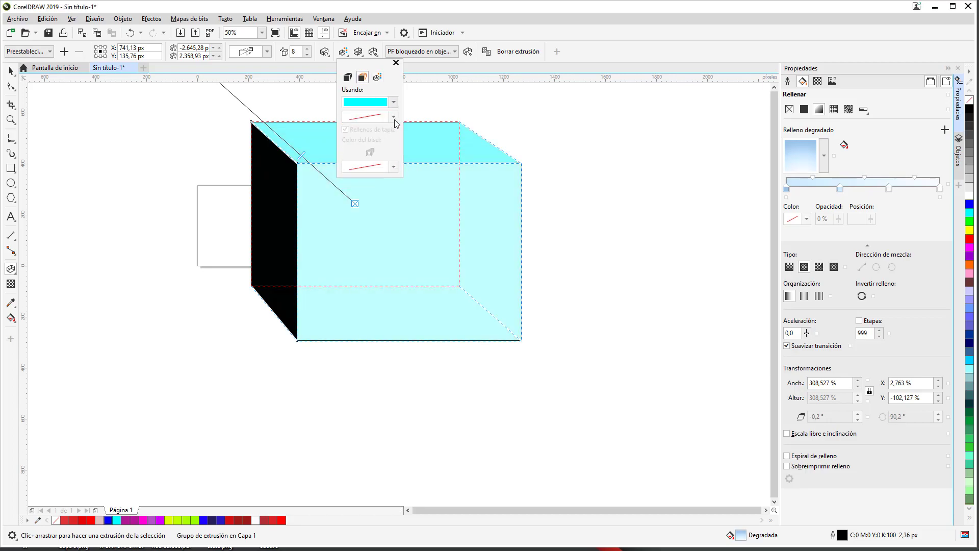
click(394, 102)
click(394, 102)
click(394, 102)
click(414, 157)
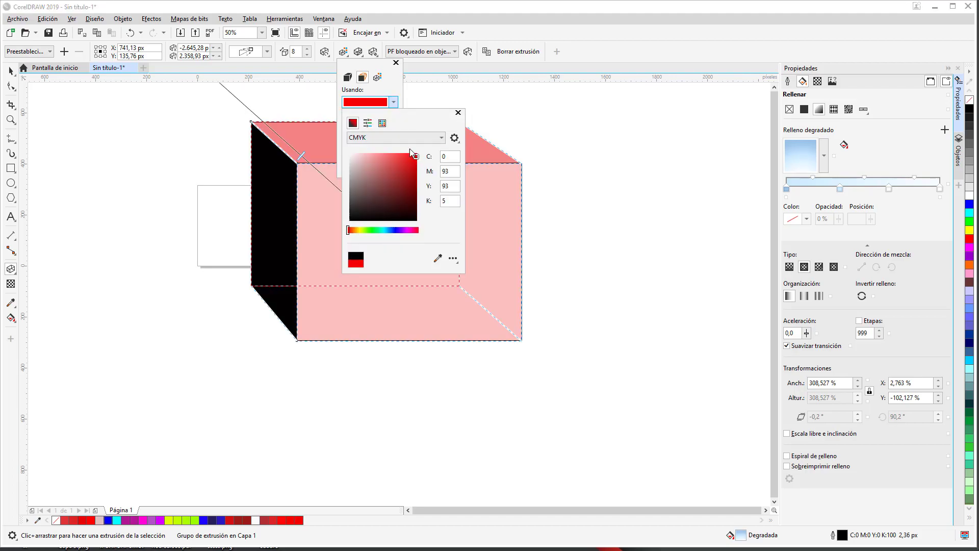
Switch the extrusion colour to the object's own fill and turn off Rellenos de tapiz
click(349, 78)
click(349, 78)
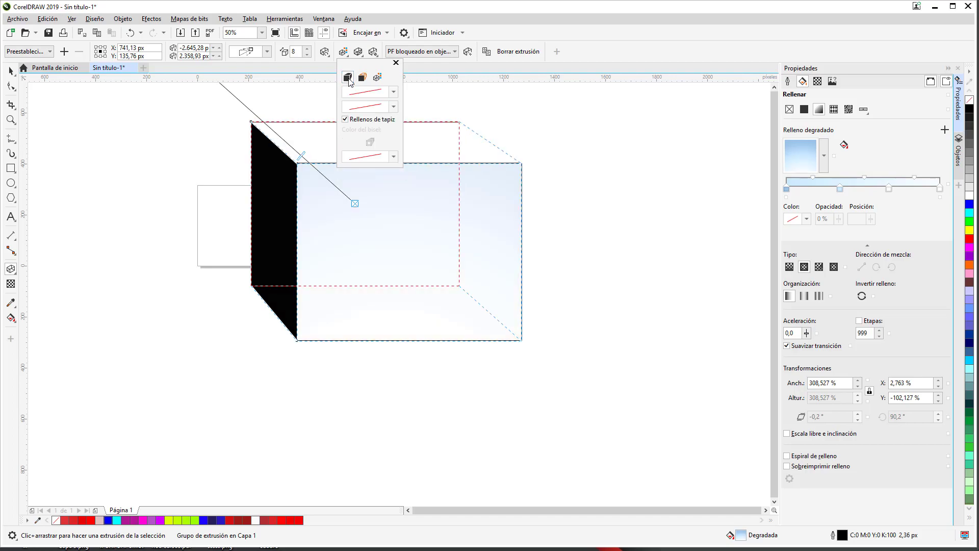
click(345, 120)
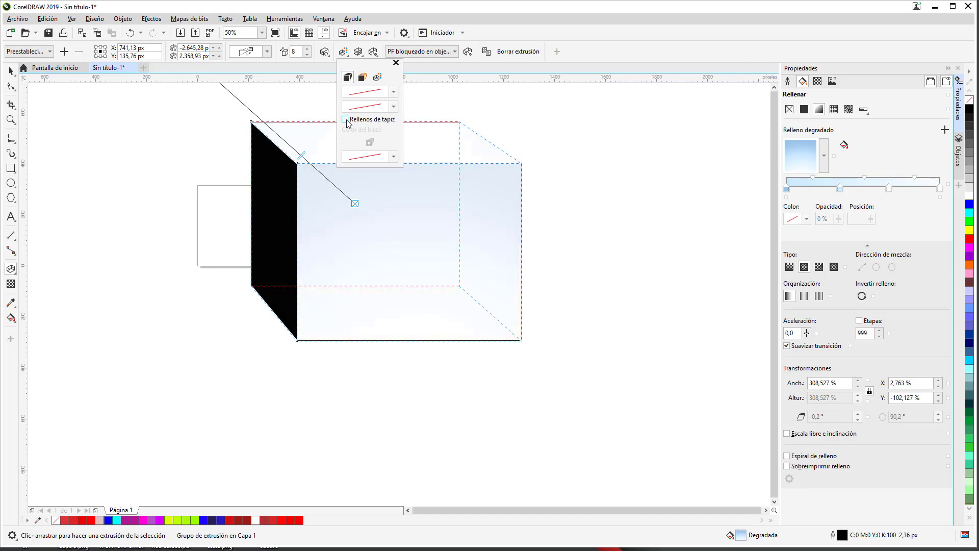
Enable Usar bisel on the extrusion, try Mostrar solo bisel, and shape the bevel to about 159,93 px deep at 1,0°
click(372, 53)
click(358, 52)
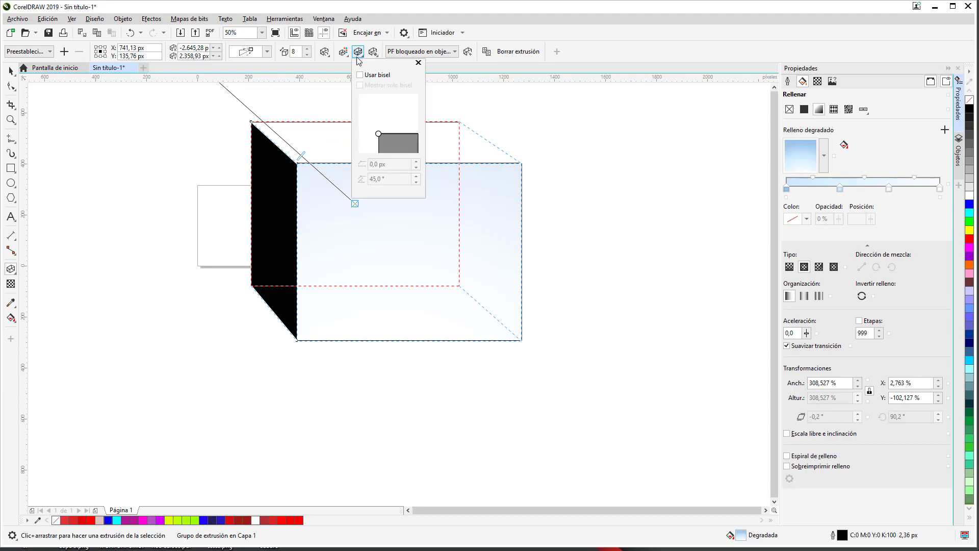
click(360, 76)
click(360, 76)
click(360, 77)
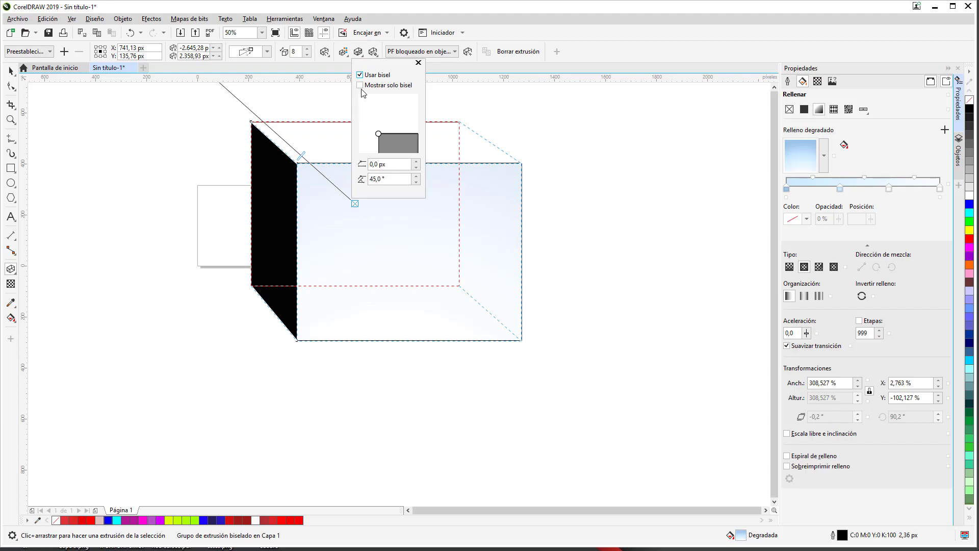
click(360, 85)
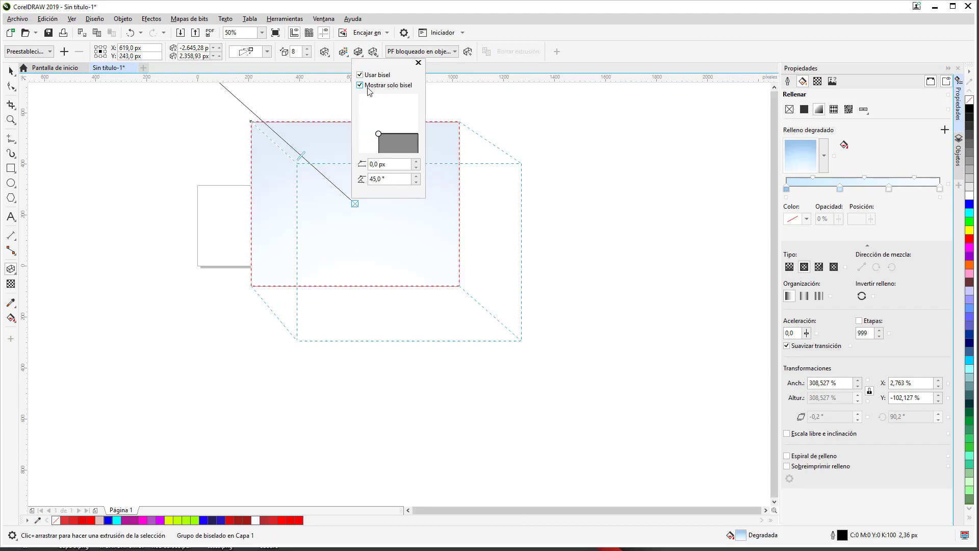
click(360, 85)
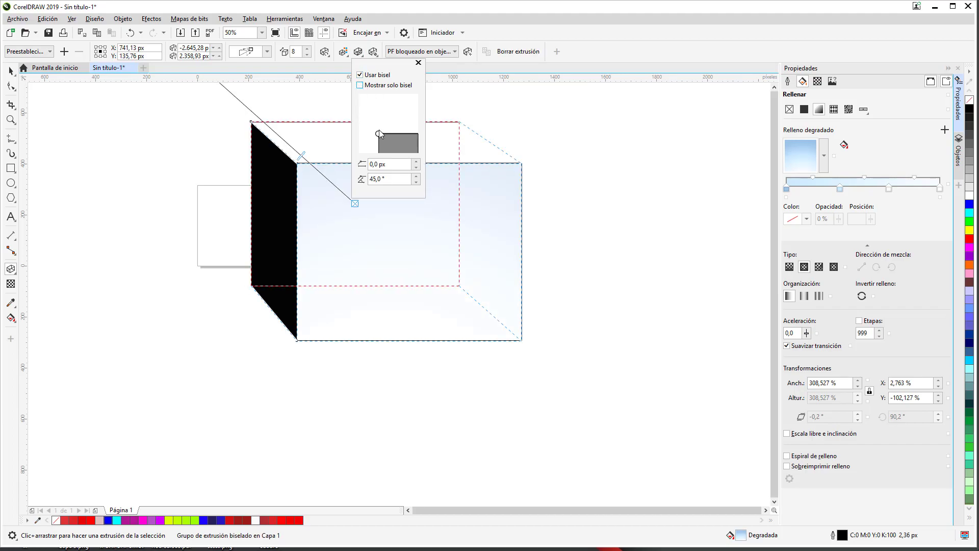
drag(378, 131, 372, 113)
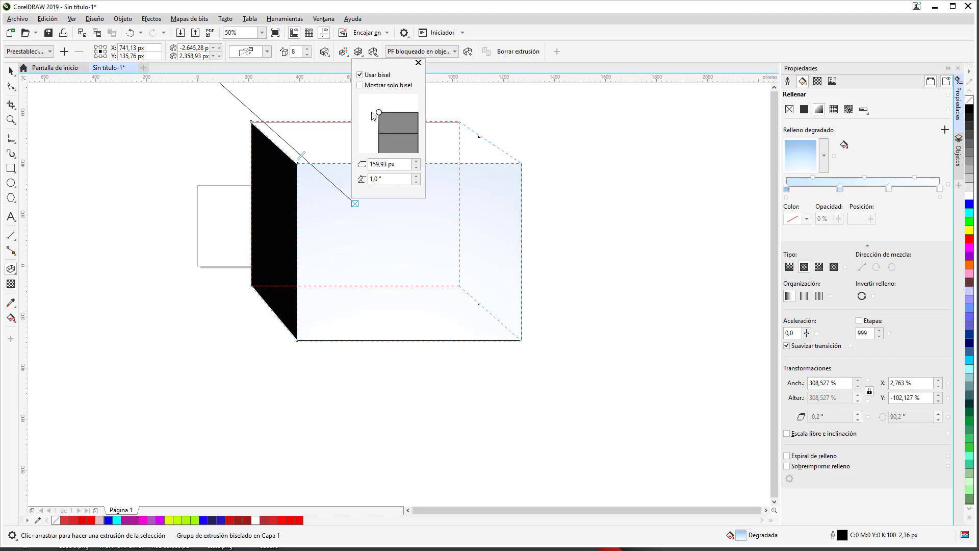
Lower the intensity of light 2 on the extrusion to 27
click(361, 51)
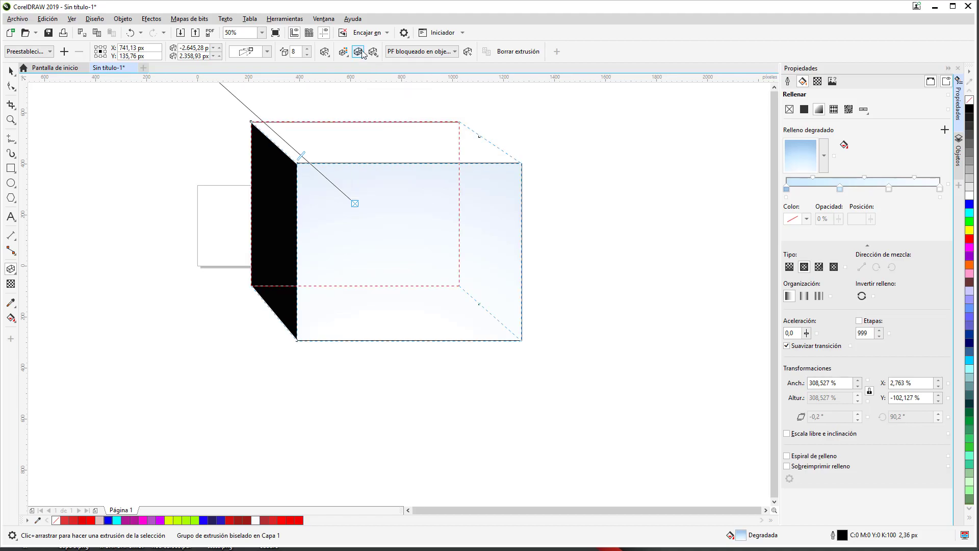
click(362, 51)
click(373, 52)
click(373, 52)
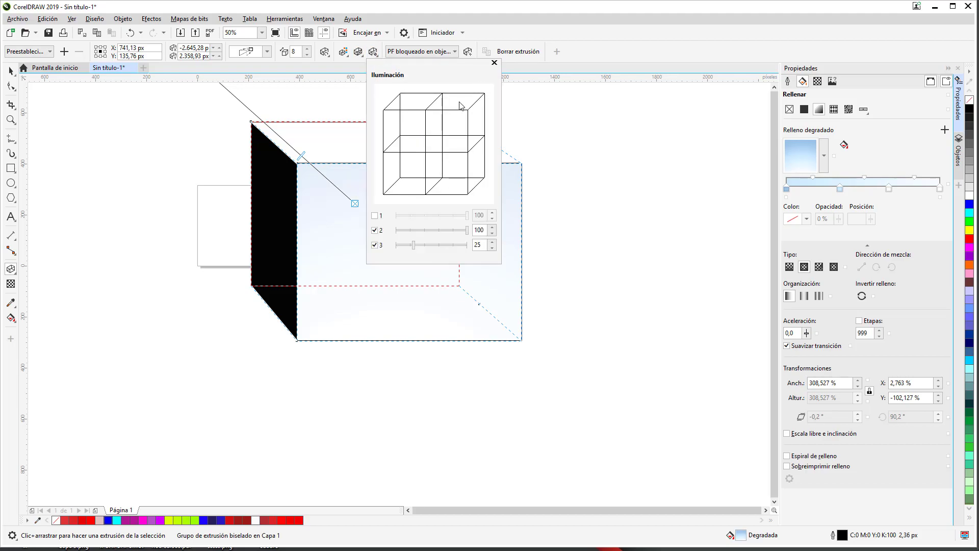
drag(465, 235, 413, 233)
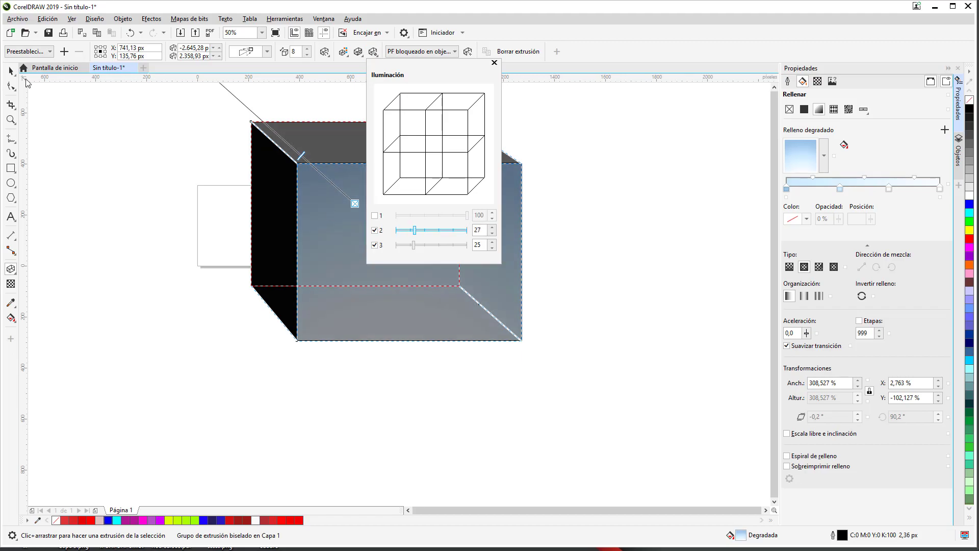
Try other extrusion types on the rectangle and return to the front type with the small original and enlarged front face
click(267, 52)
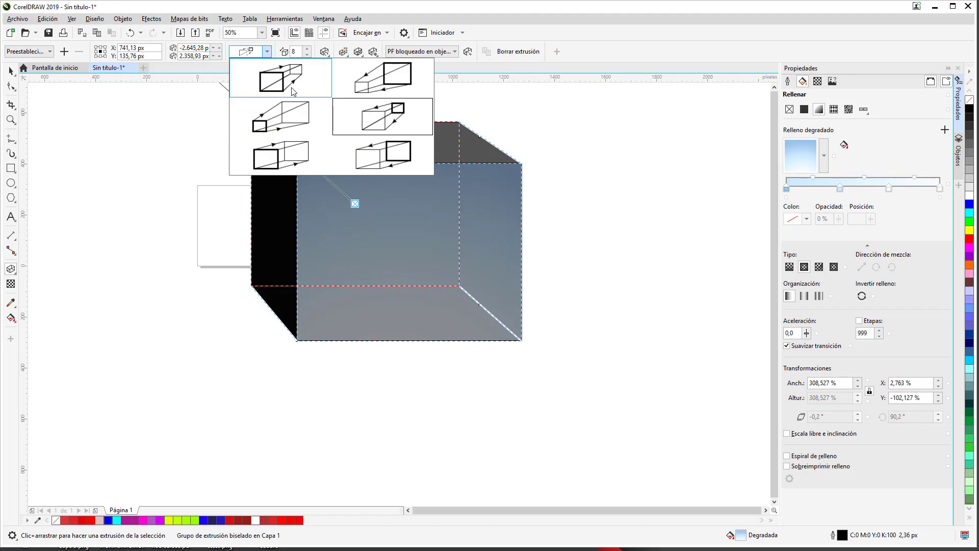
click(293, 89)
click(267, 52)
click(288, 150)
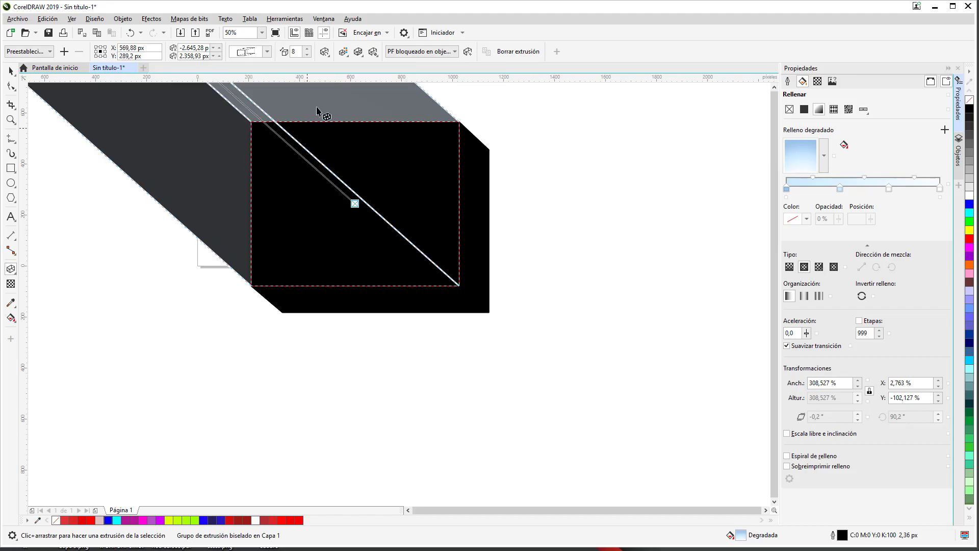
click(267, 51)
click(392, 125)
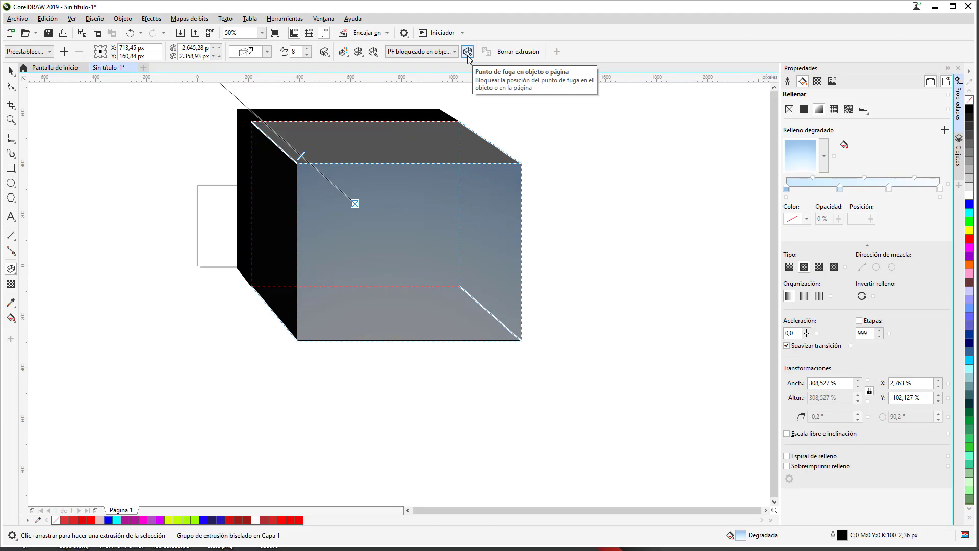
Remove the rectangle's extrusion and delete the remaining bevelled rectangle from the drawing
click(517, 51)
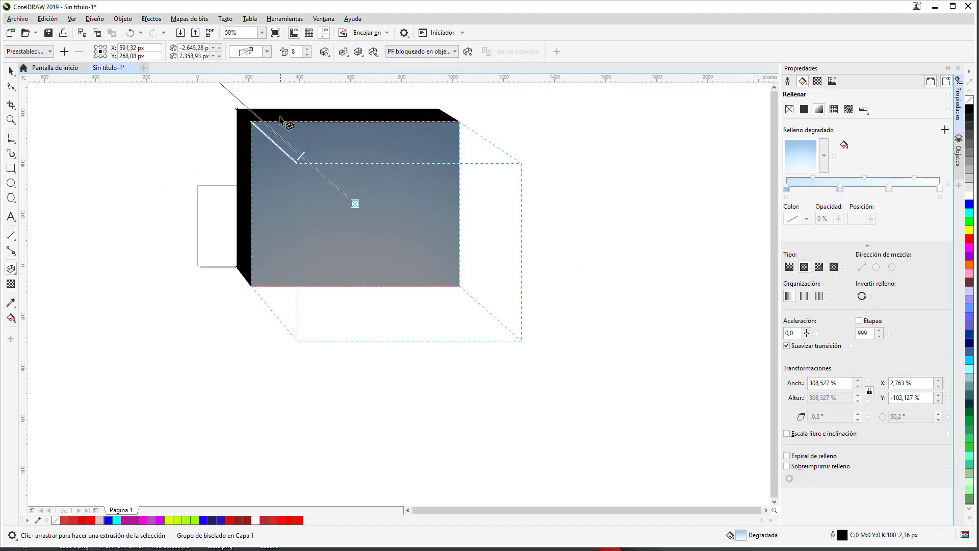
click(262, 166)
click(325, 208)
click(324, 208)
key(space)
drag(170, 123, 575, 330)
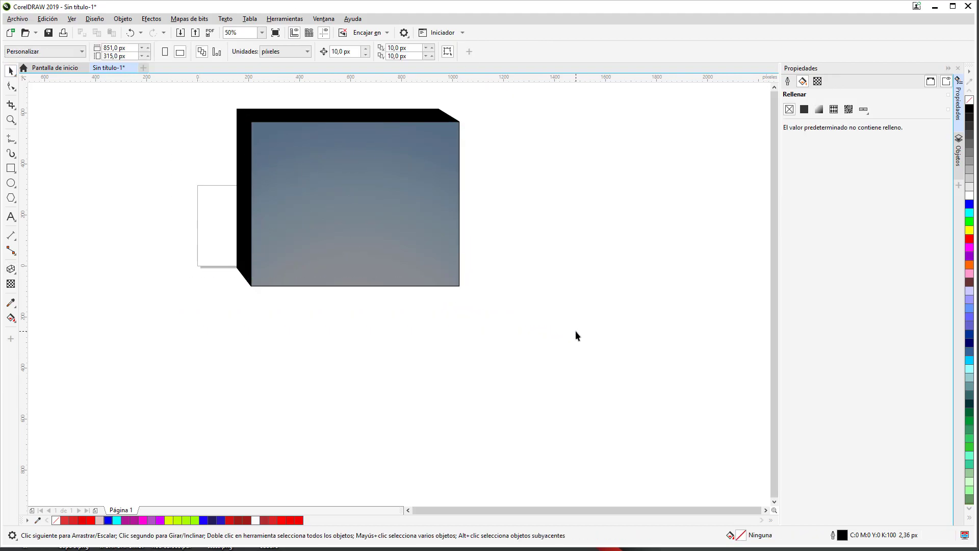
drag(292, 246, 387, 247)
key(Delete)
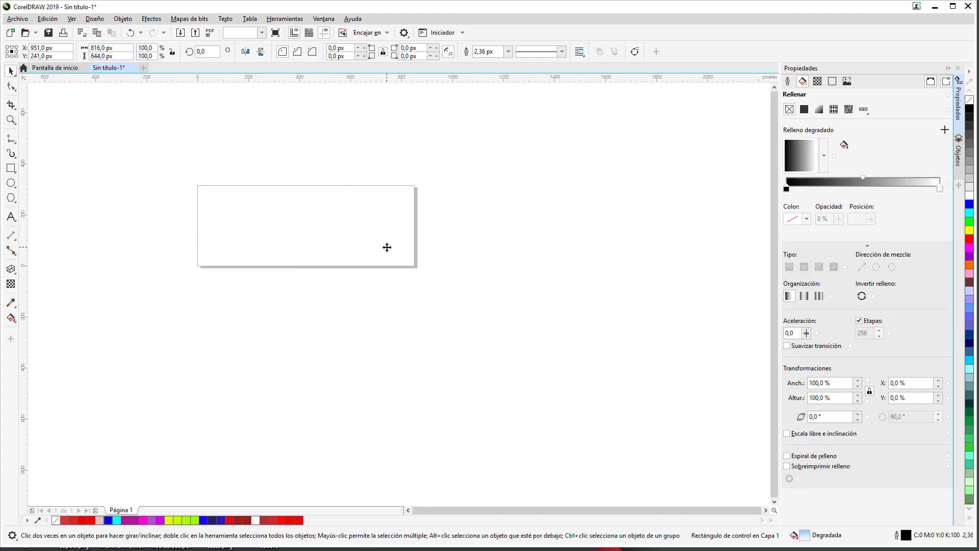
Draw an ellipse about 1016 px wide and 930 px high overlapping the page
click(10, 187)
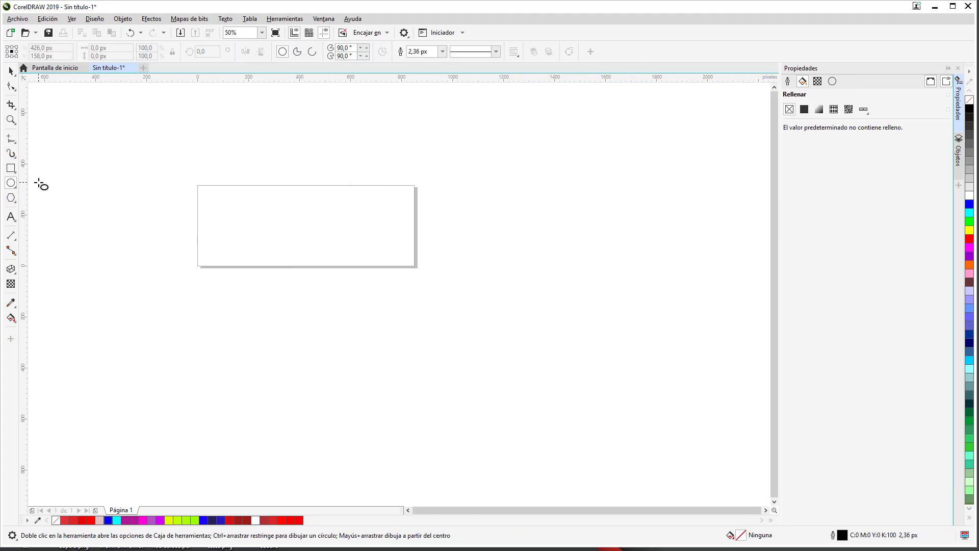
drag(129, 170, 389, 406)
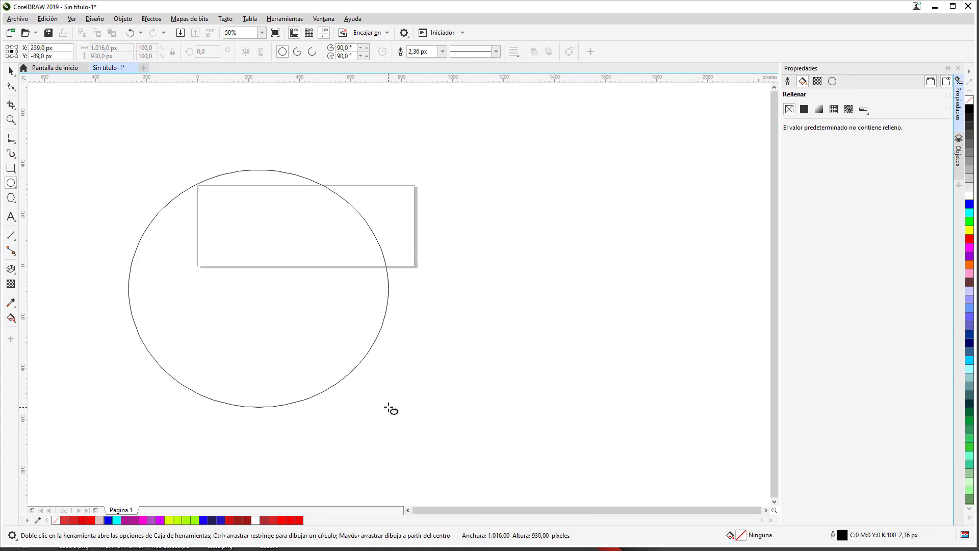
Extrude the ellipse freehand upward to the right and replace that extrusion with the Extrusión superior derecha preset
click(11, 269)
drag(260, 288, 355, 105)
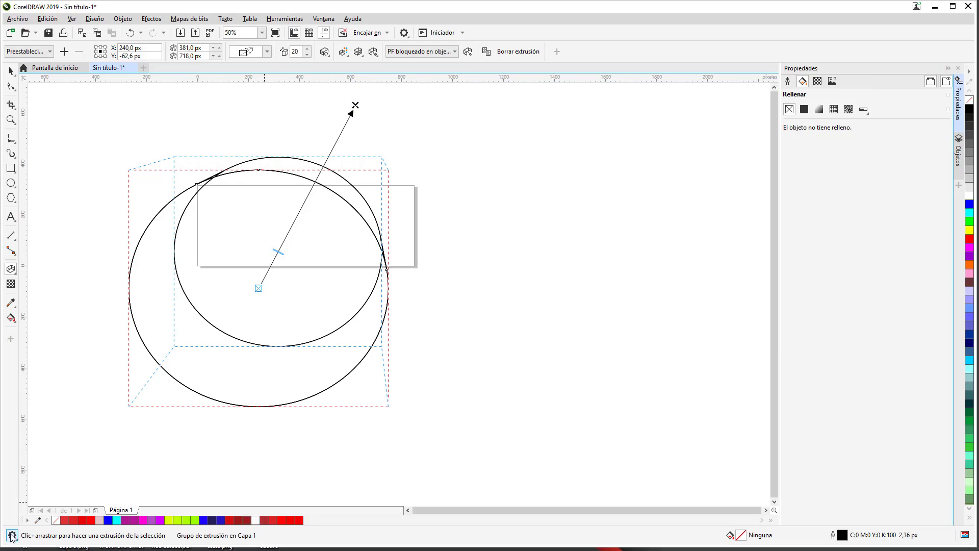
click(48, 52)
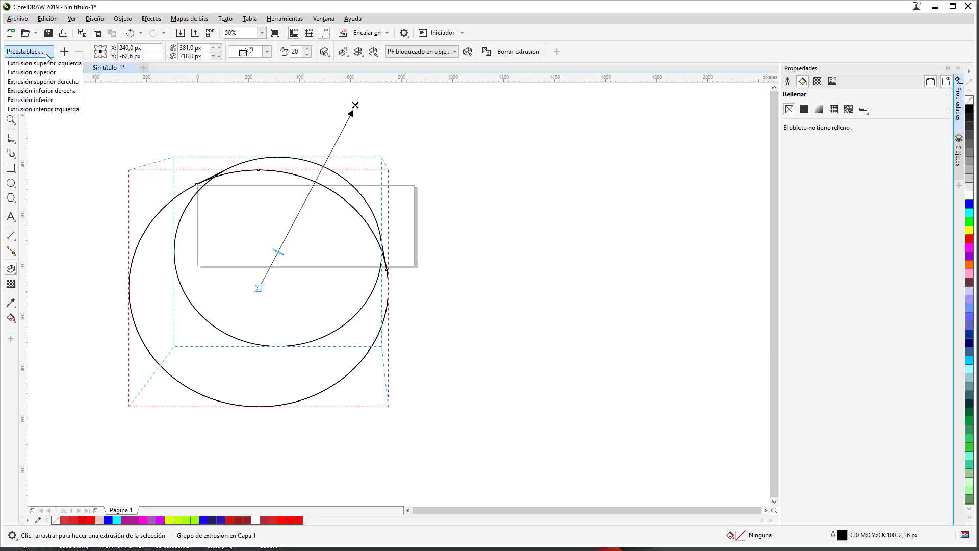
click(38, 81)
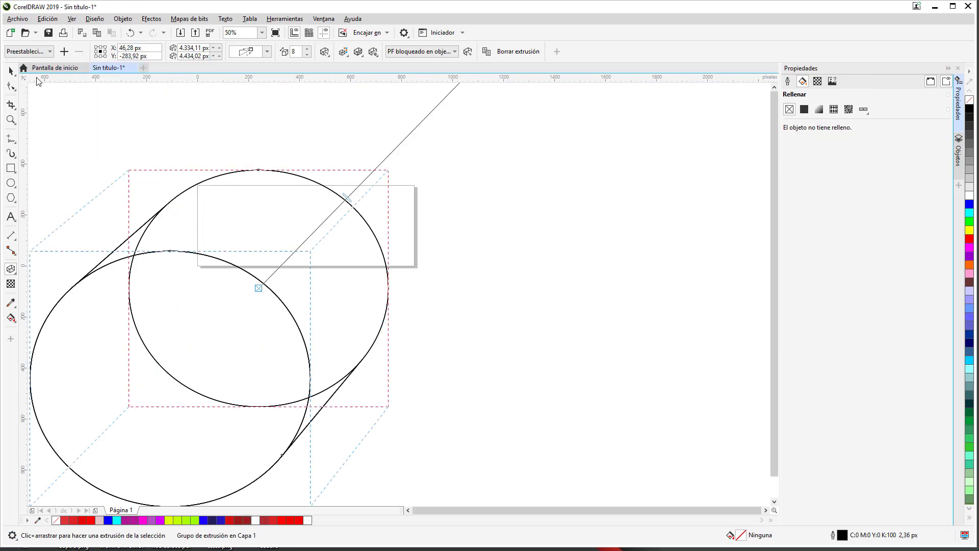
Try a solid cyan colour on the ellipse's extrusion and undo back to the plain ellipse
click(344, 52)
click(377, 77)
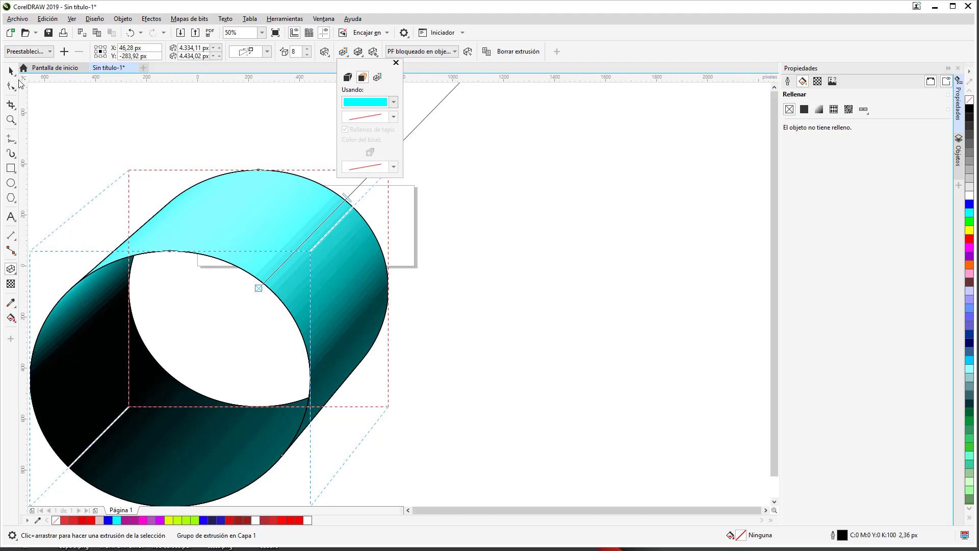
click(66, 102)
click(66, 103)
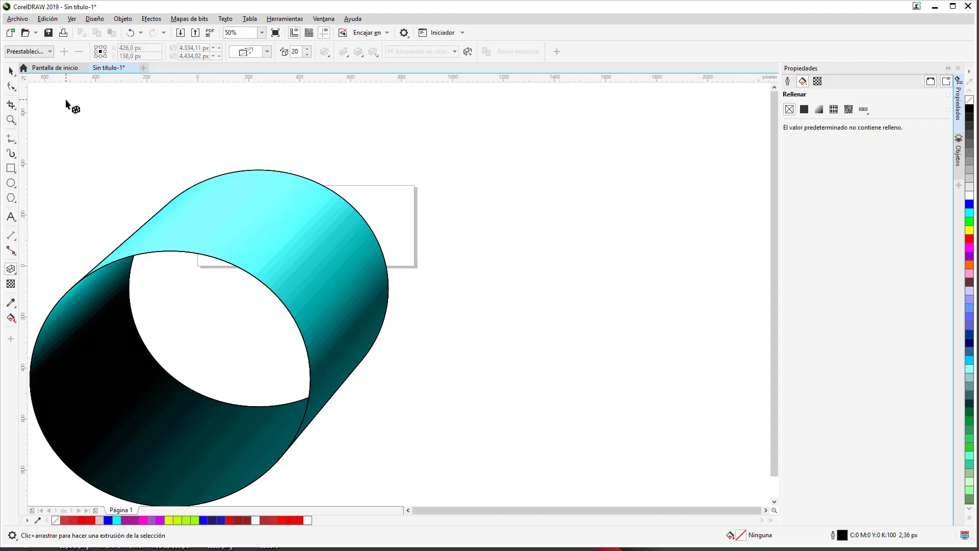
key(ctrl+z)
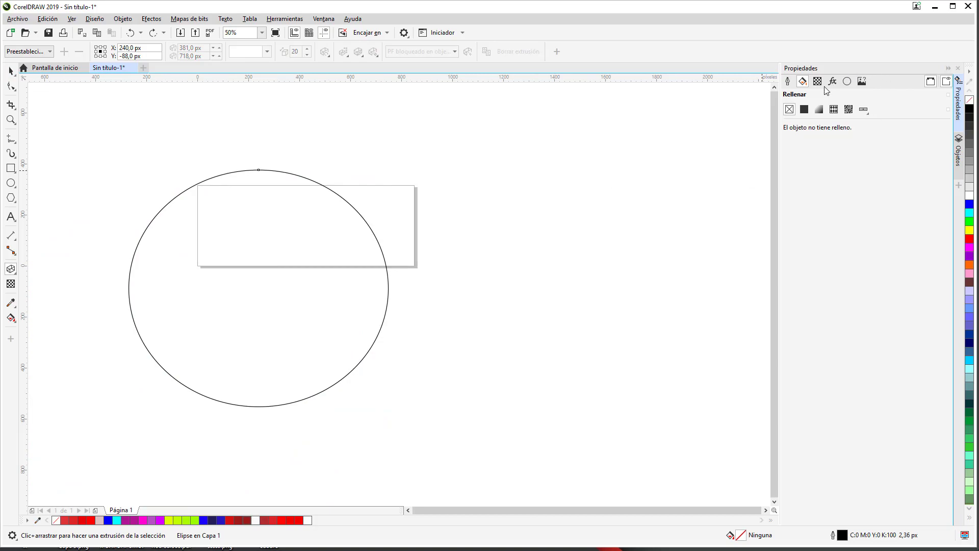
Fill the ellipse with a uniform red (C:0 M:100 Y:100 K:0)
click(805, 110)
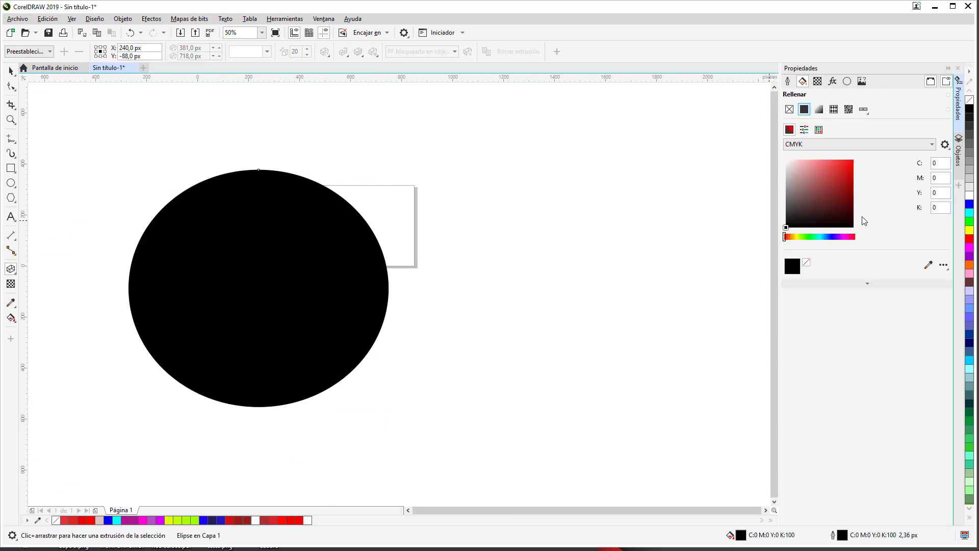
click(853, 159)
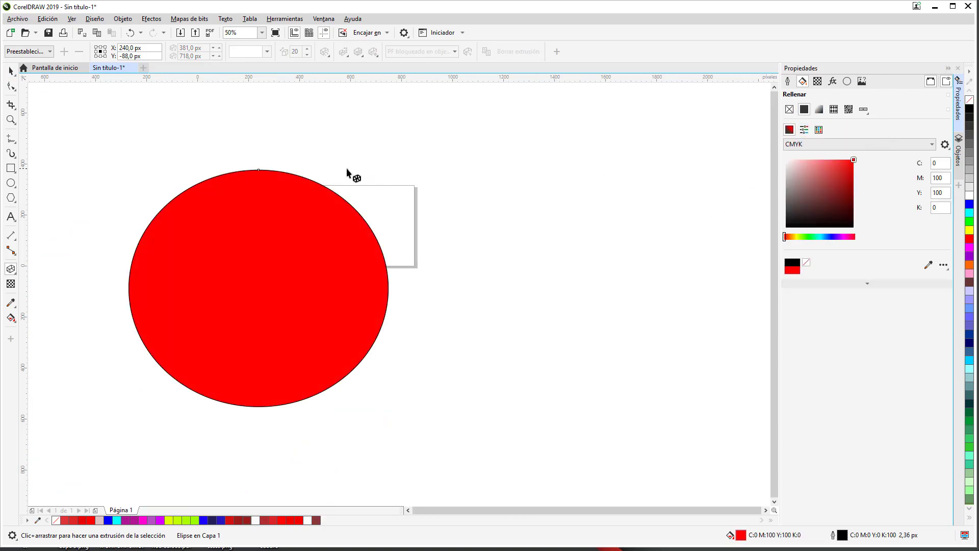
click(11, 71)
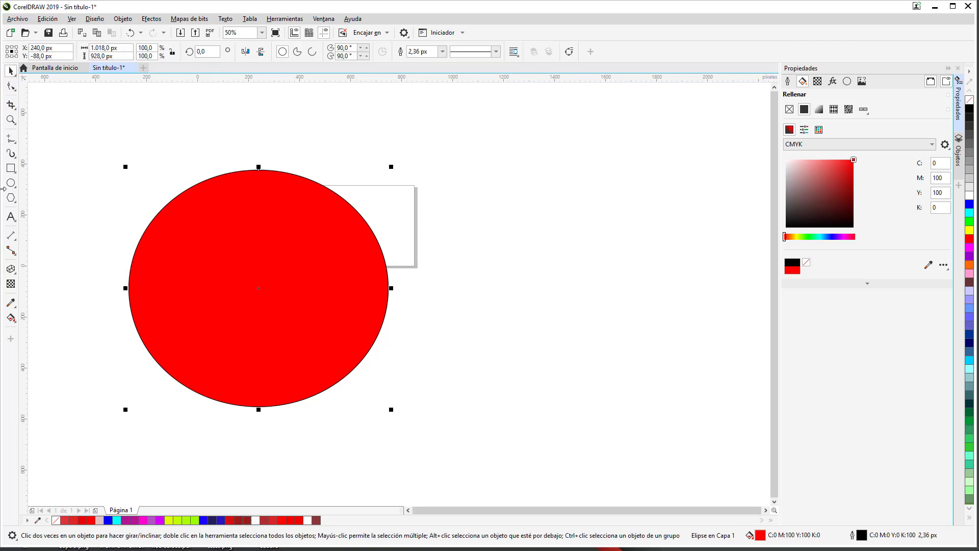
Add a block shadow to the red ellipse, about 1300 px deep at about 17°, toward the upper right
click(11, 269)
click(12, 270)
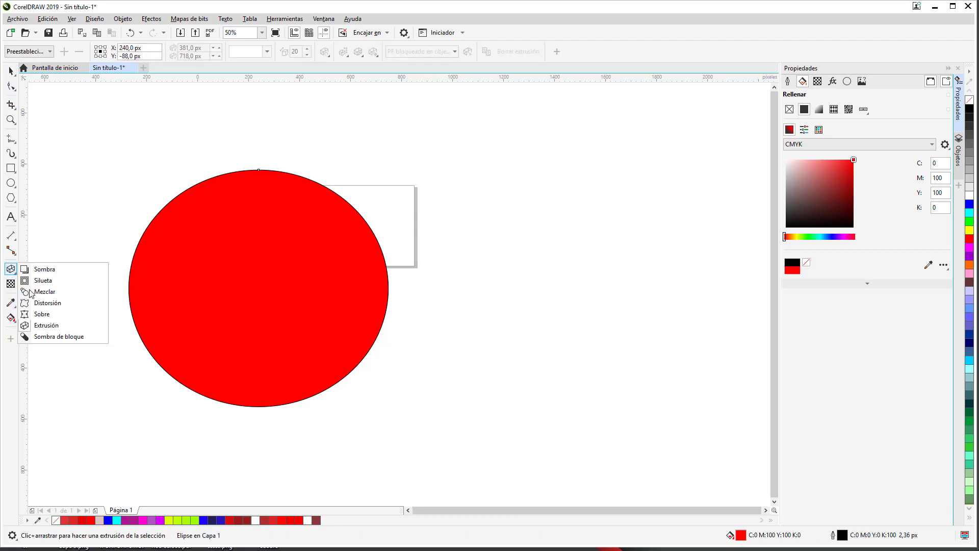
click(72, 337)
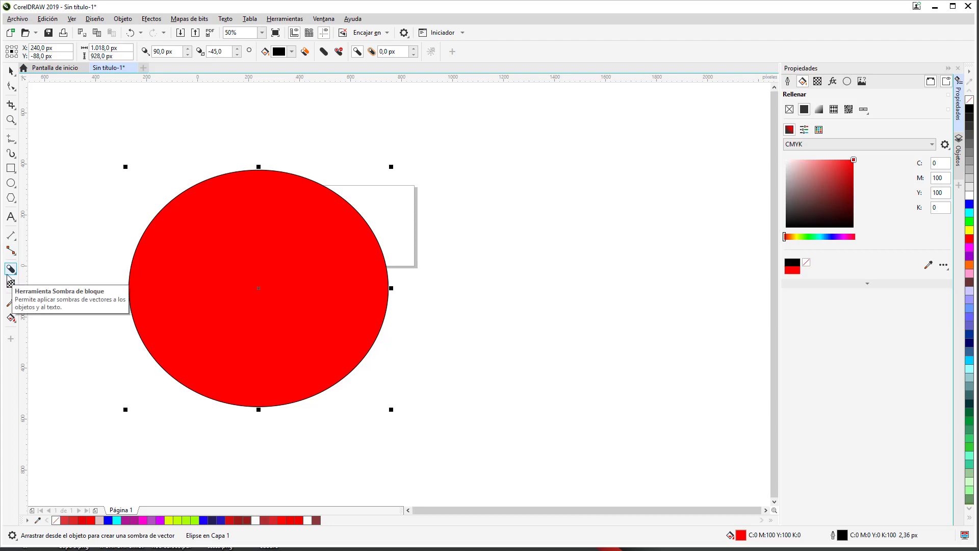
drag(304, 357, 579, 196)
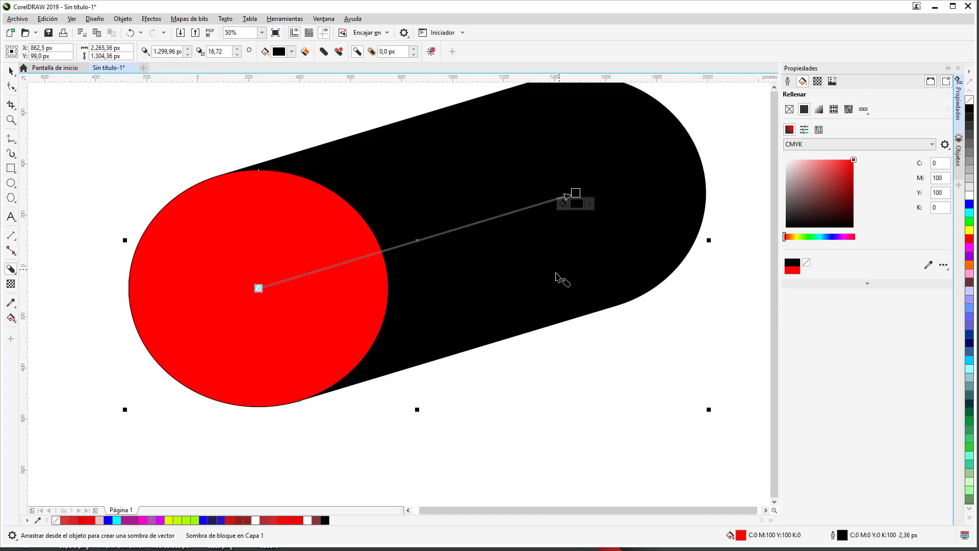
Change the block shadow's colour from black to a dark red (#E60000)
click(7, 270)
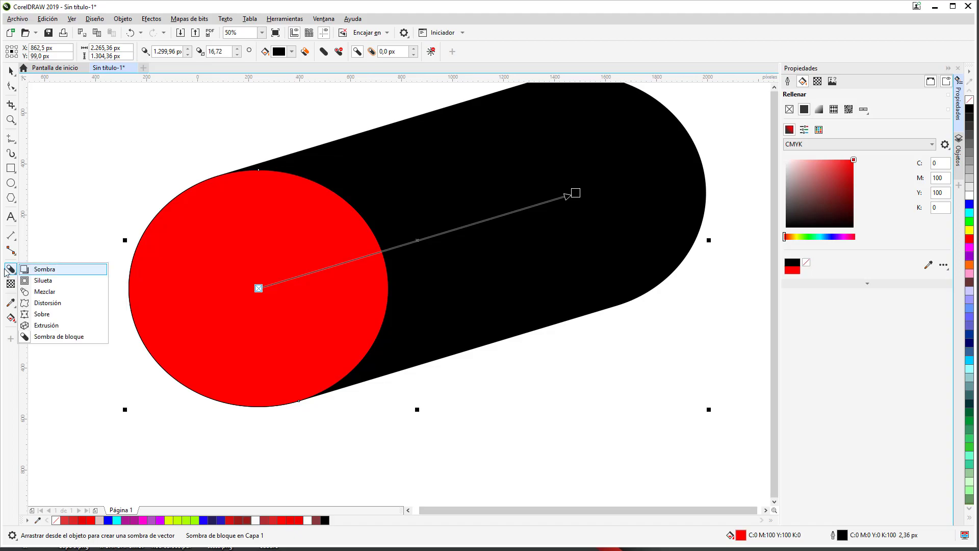
click(10, 250)
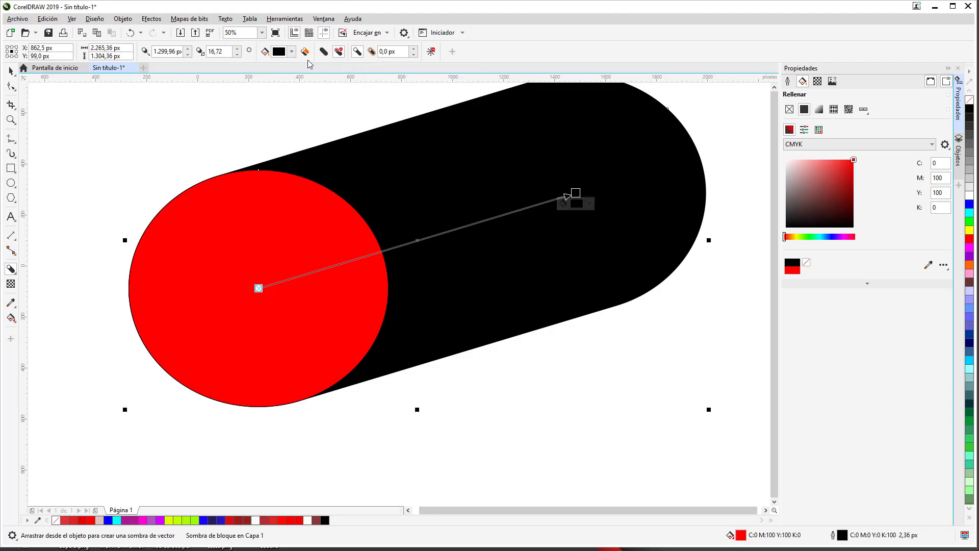
click(292, 52)
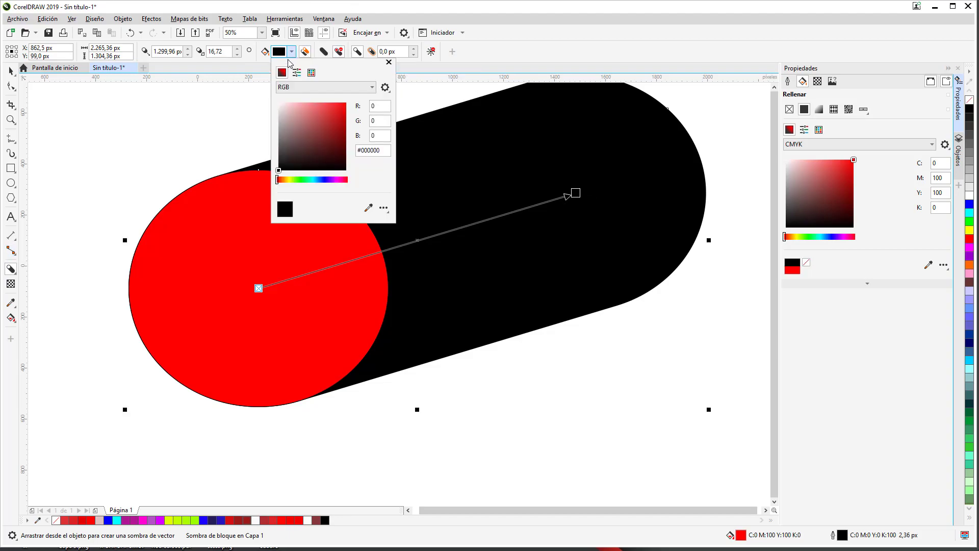
click(347, 110)
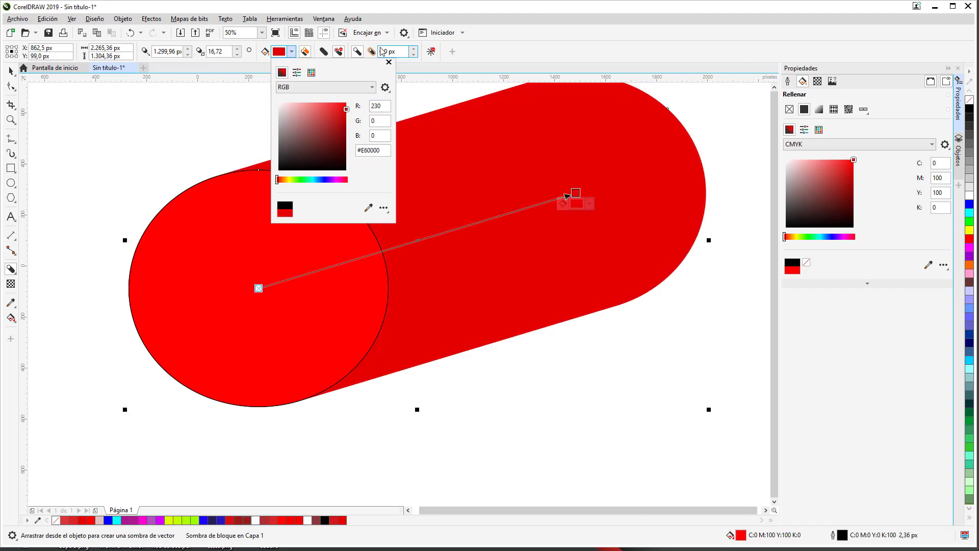
Expand the block shadow by 7 px and simplify its overlap with the ellipse
click(413, 49)
click(414, 49)
click(414, 49)
click(414, 49)
click(414, 49)
click(413, 49)
click(414, 49)
click(323, 51)
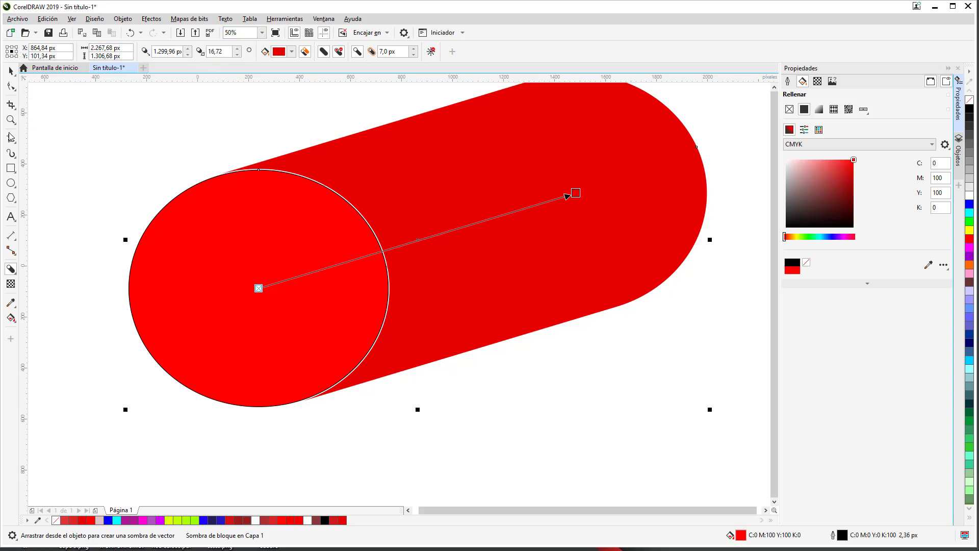
Delete the red ellipse together with its block shadow
click(10, 71)
click(400, 224)
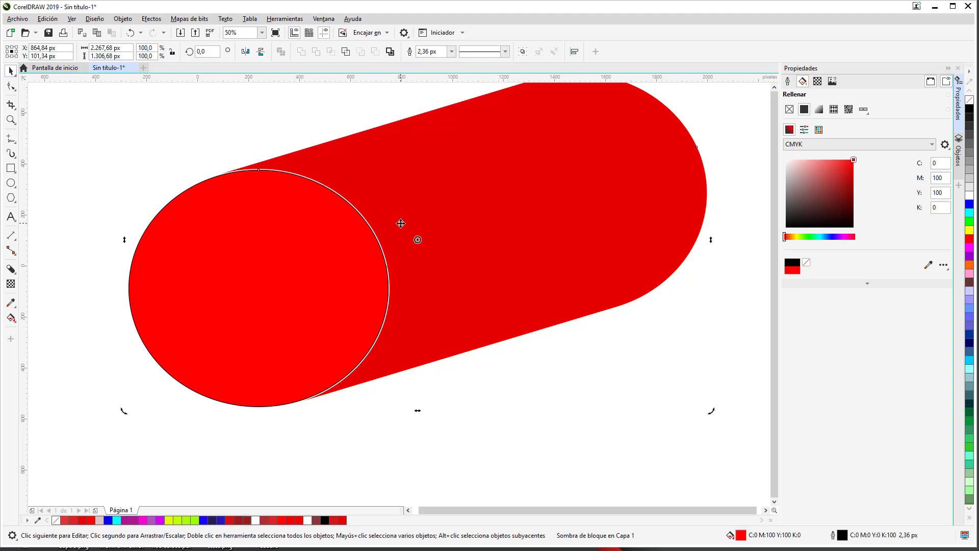
key(Delete)
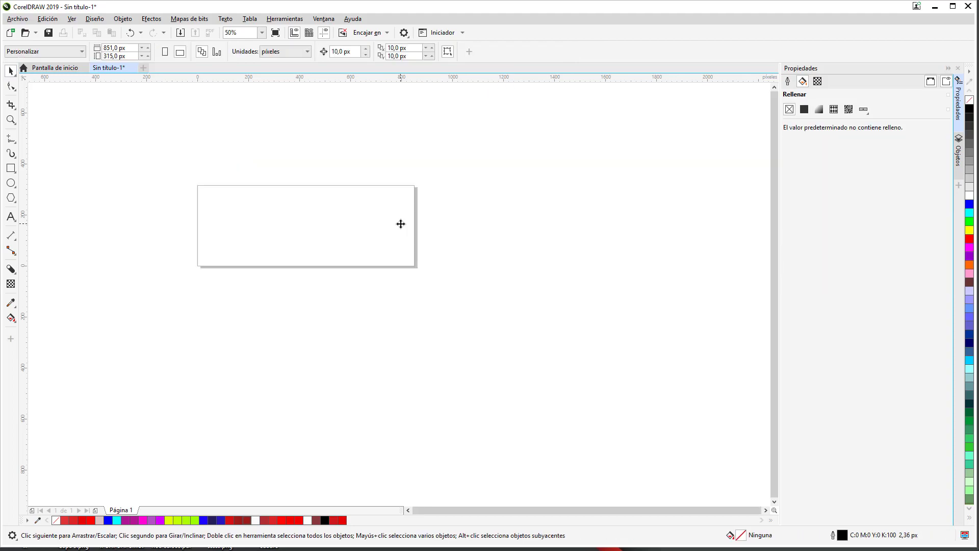
Draw a five-pointed star about 757 × 644 px over the page's lower right and fill it with uniform red (C:0 M:100 Y:100 K:0)
click(17, 203)
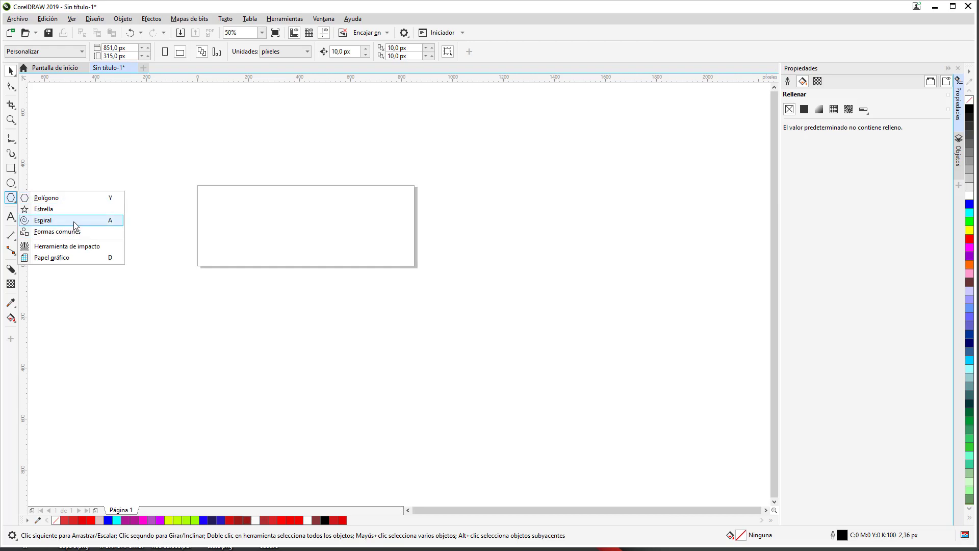
click(76, 209)
drag(249, 204, 448, 375)
click(804, 109)
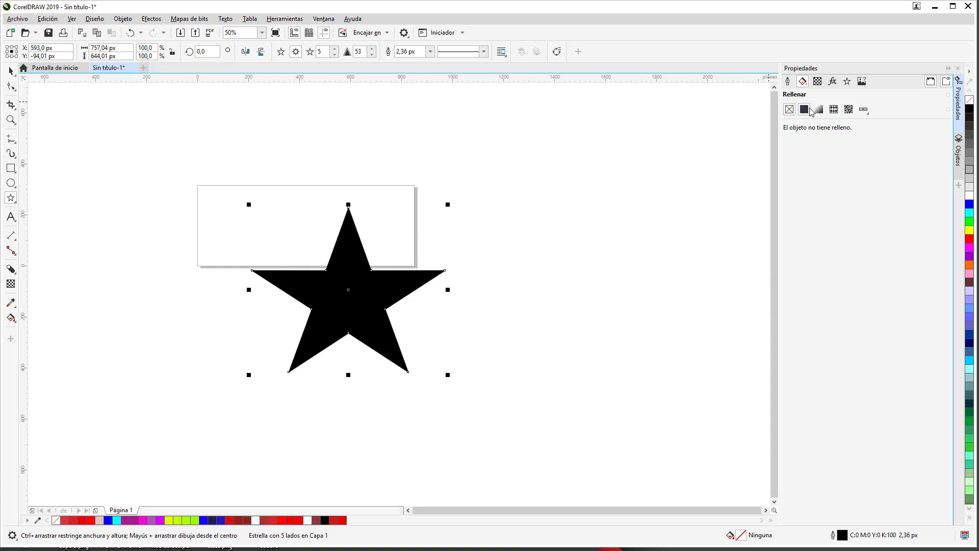
drag(834, 170, 853, 159)
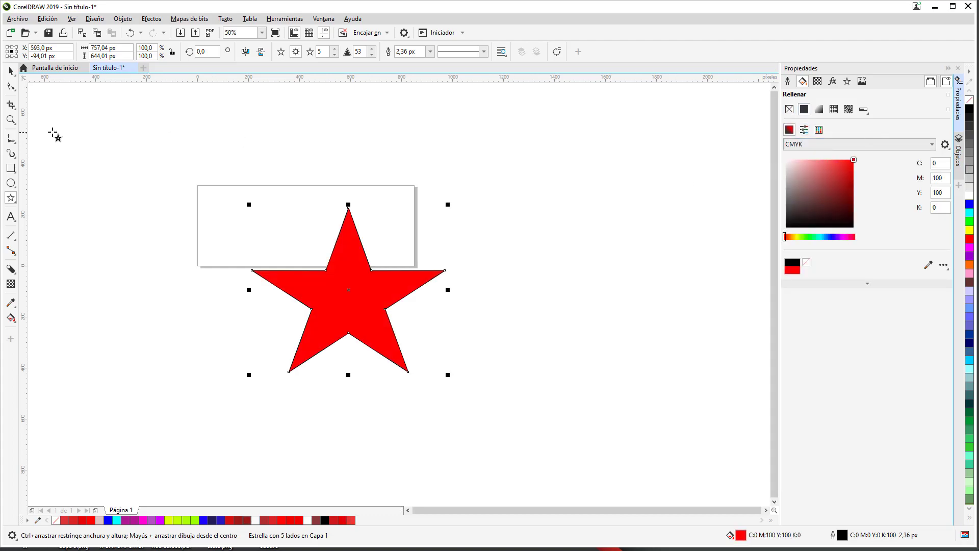
Try a gradient transparency across the red star with the Transparency tool
click(11, 70)
click(104, 193)
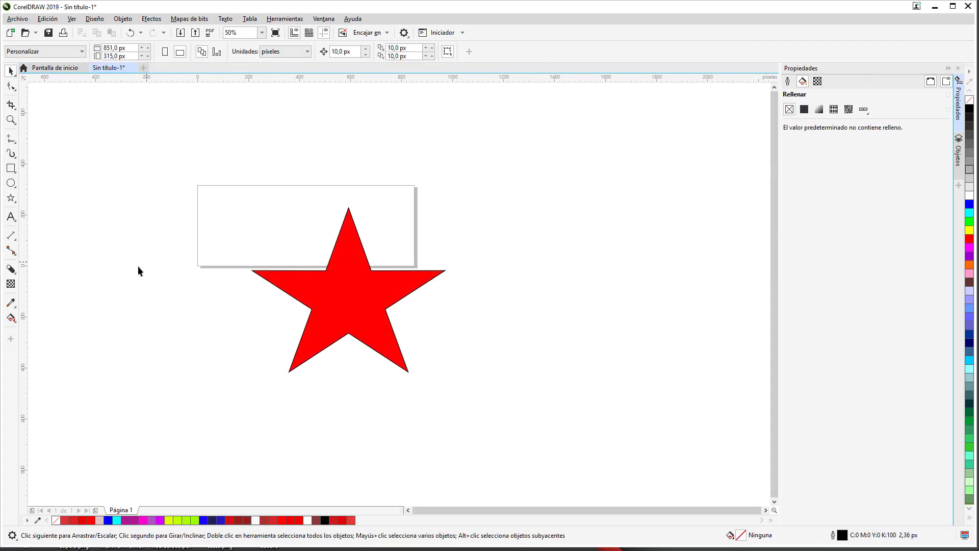
click(10, 284)
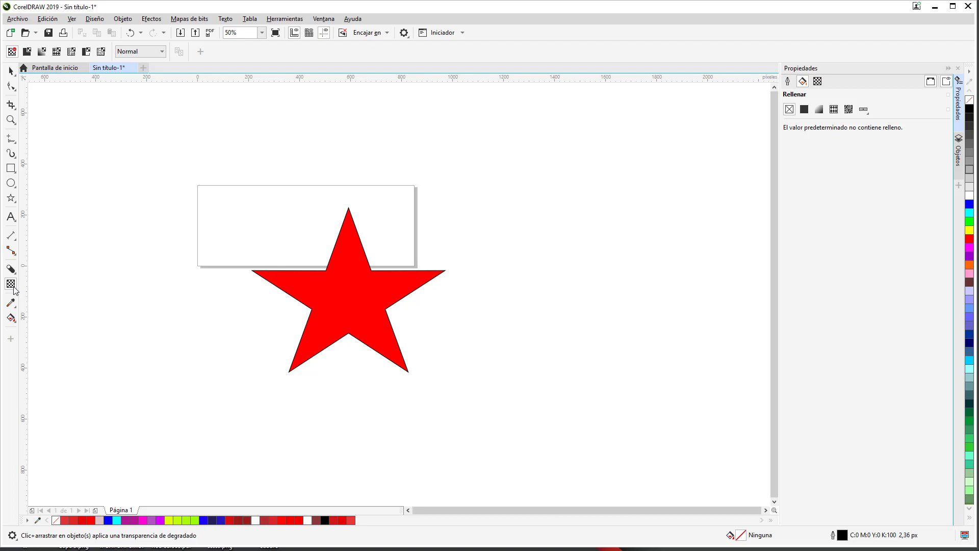
drag(398, 279, 366, 257)
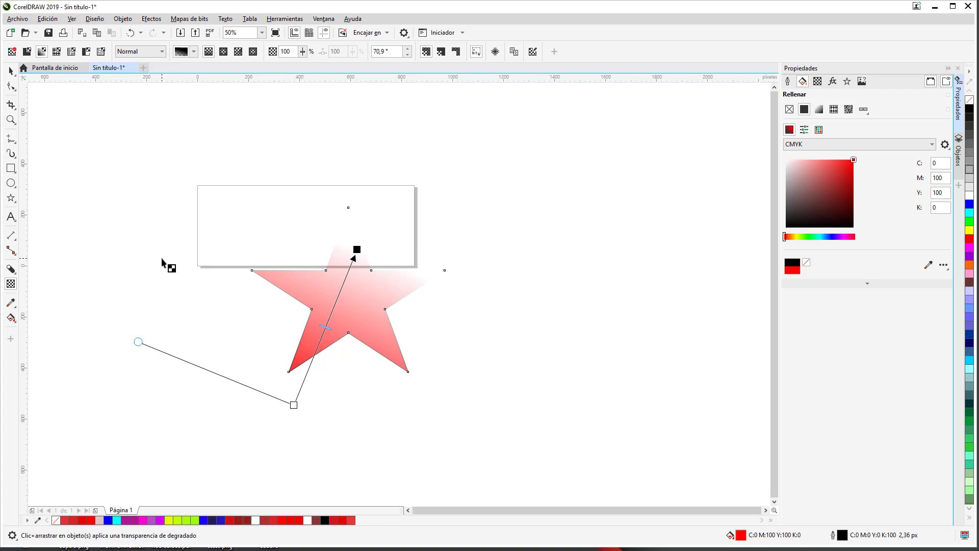
Undo the star's gradient transparency changes and its last fill colour adjustment
key(ctrl+z)
key(ctrl+z)
key(ctrl+z)
key(ctrl+z)
key(ctrl+z)
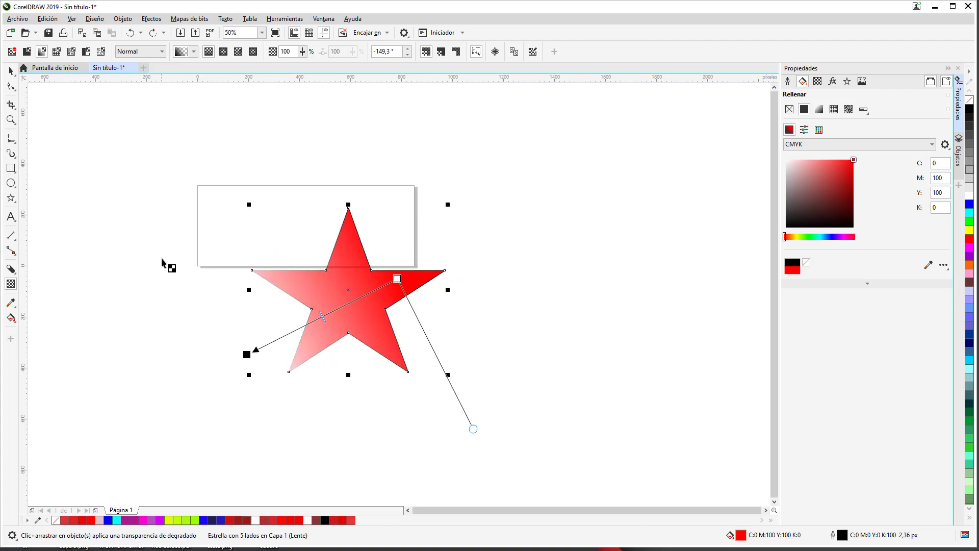
key(ctrl+z)
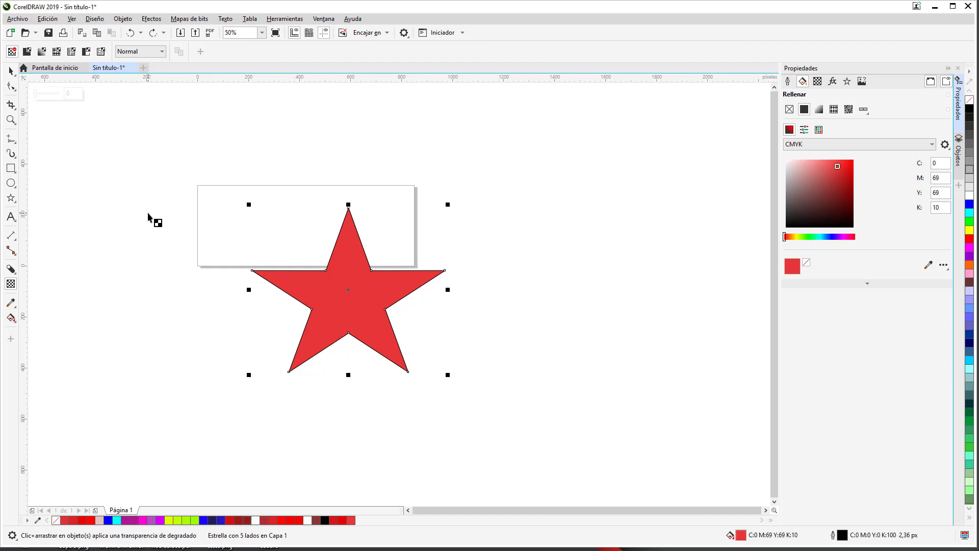
Draw an ellipse about 416 × 356 px to the upper left of the star and fill it with uniform black
click(11, 183)
drag(68, 136, 180, 232)
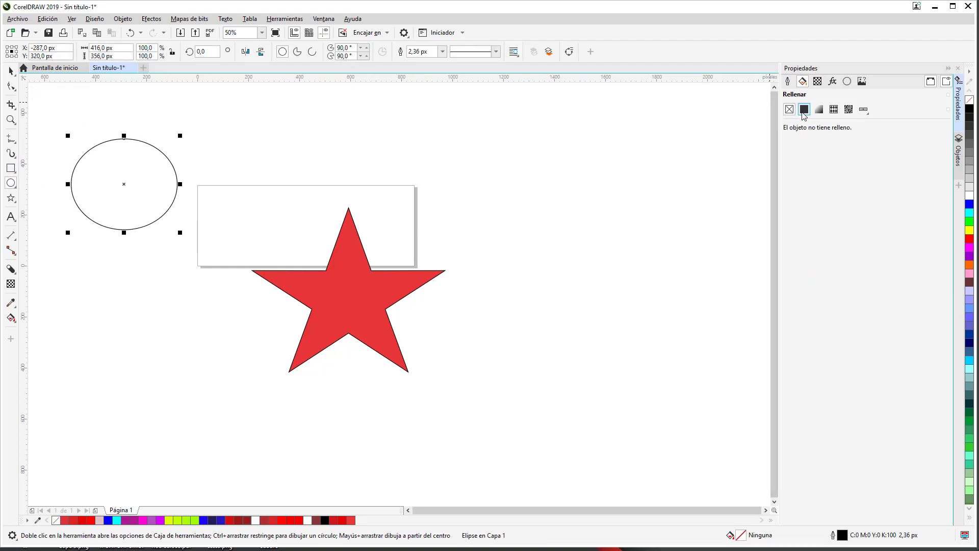
click(803, 114)
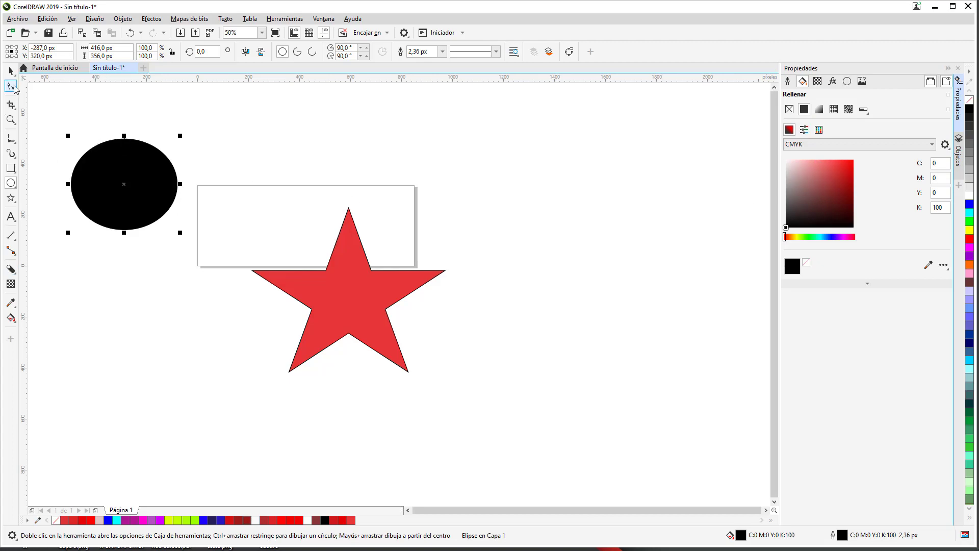
Try sampling the ellipse's black with the colour eyedropper and applying it to the star, and undo the star's recolouring
click(12, 74)
click(382, 310)
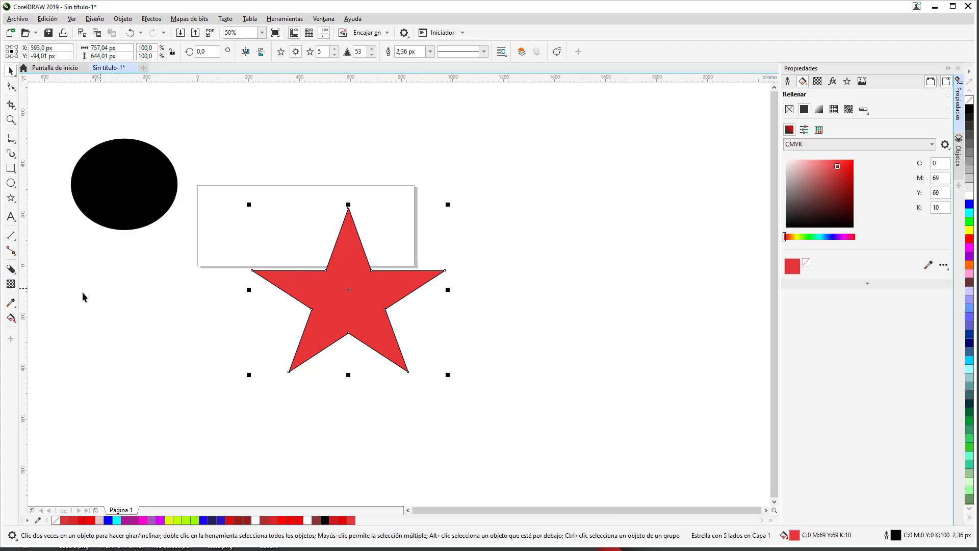
click(10, 302)
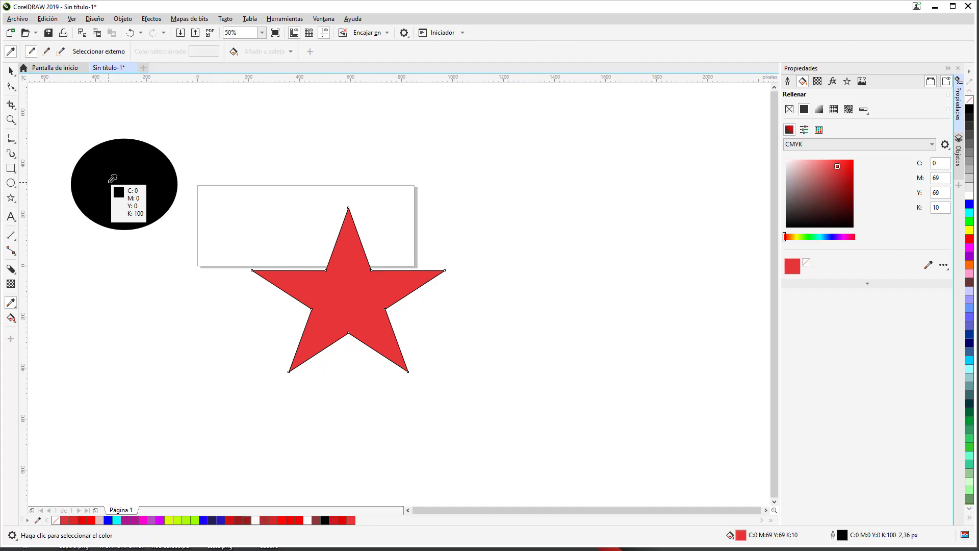
click(108, 183)
click(369, 293)
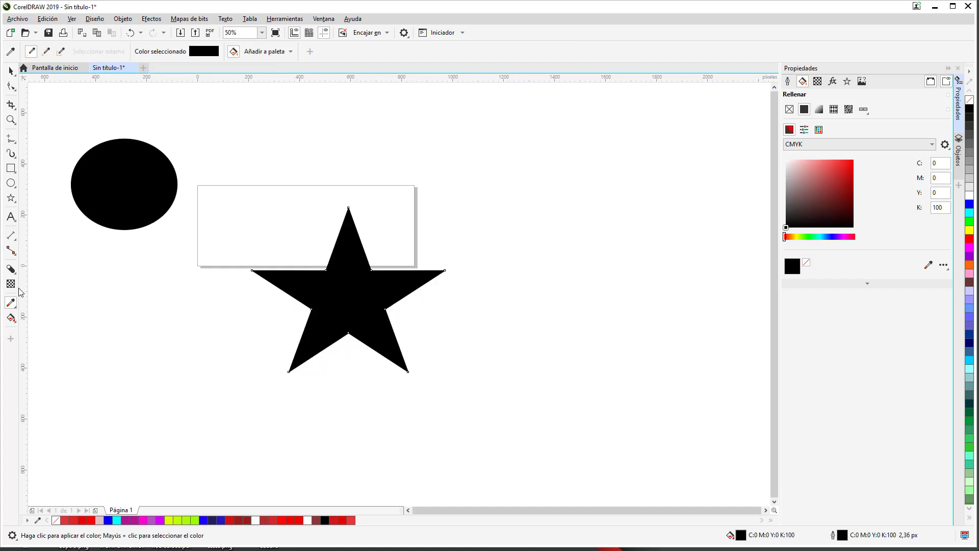
key(ctrl+z)
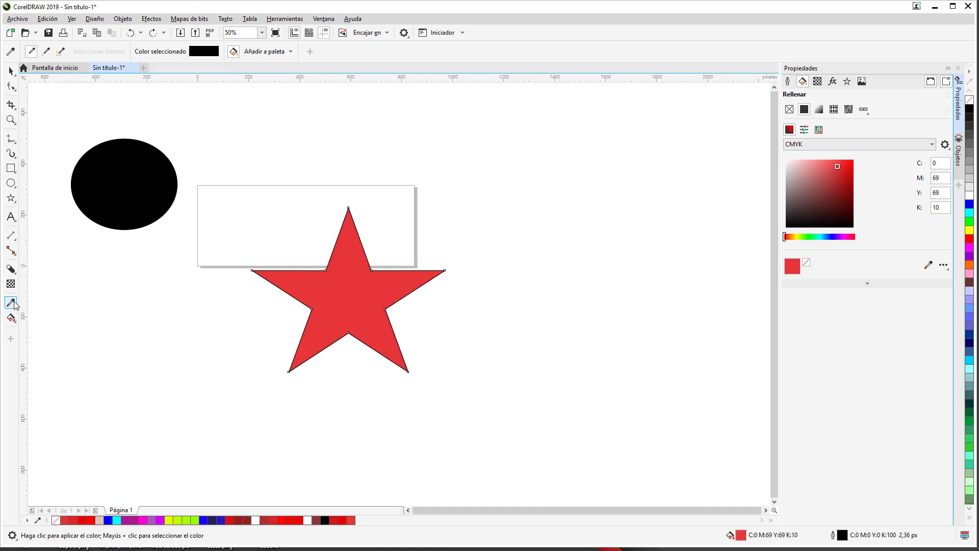
Apply the sampled black to the ellipse and choose the colour eyedropper (Cuentagotas de color) again
click(111, 192)
click(13, 305)
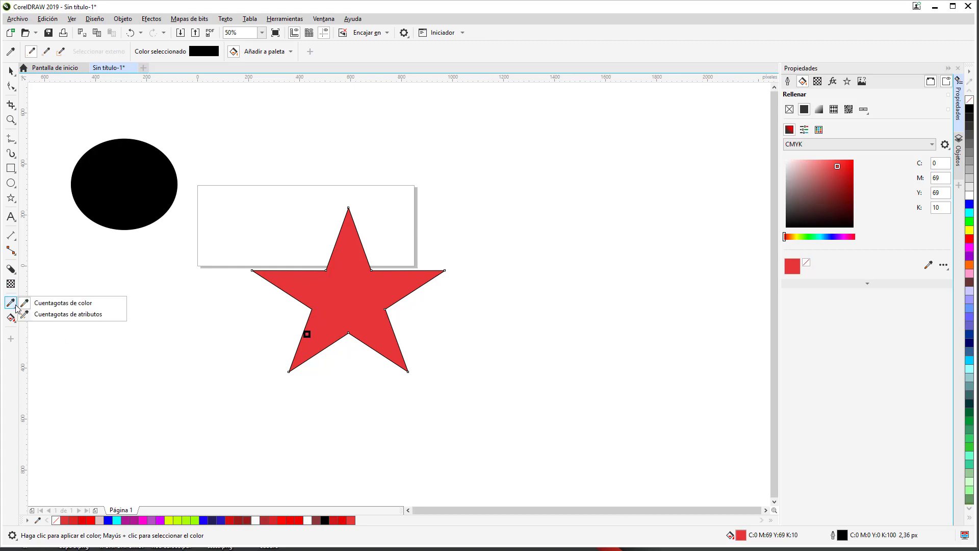
click(72, 307)
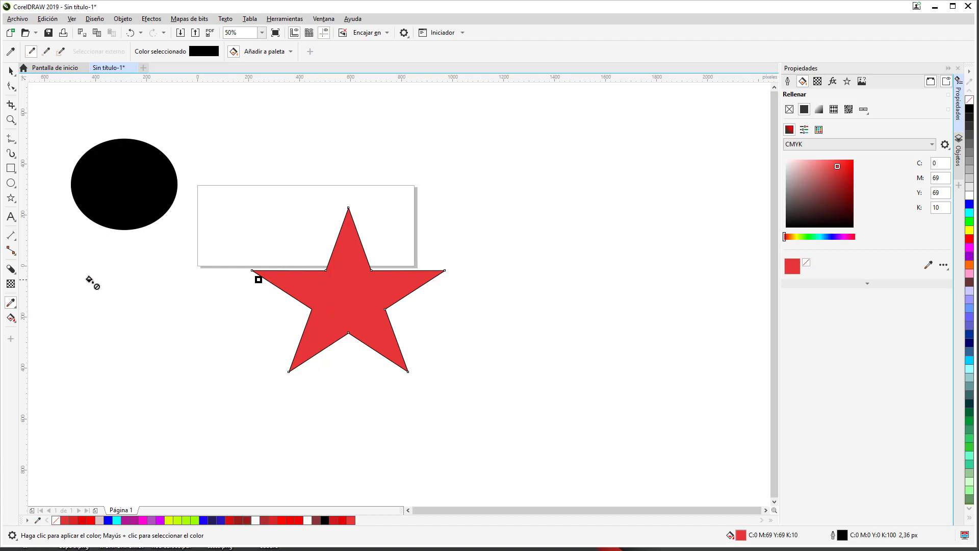
click(15, 321)
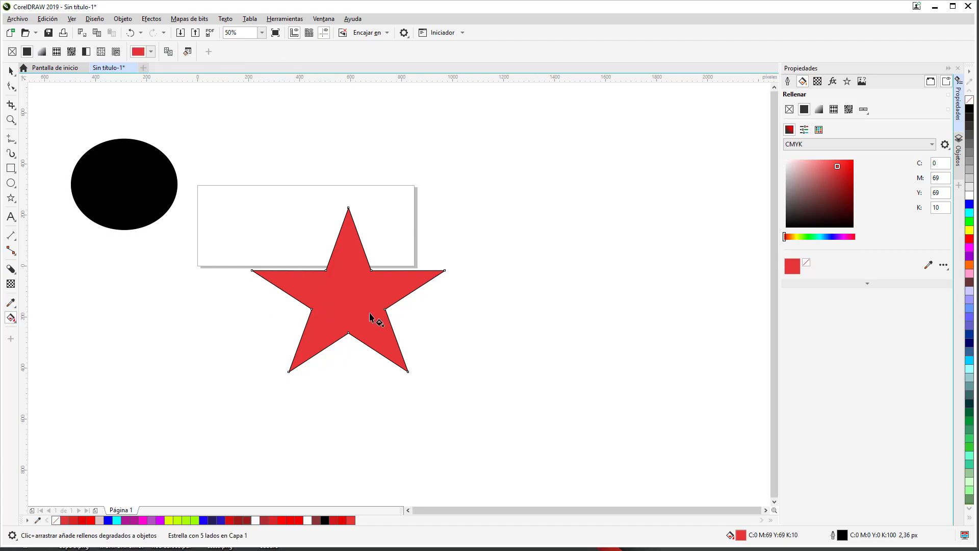
click(16, 306)
click(88, 320)
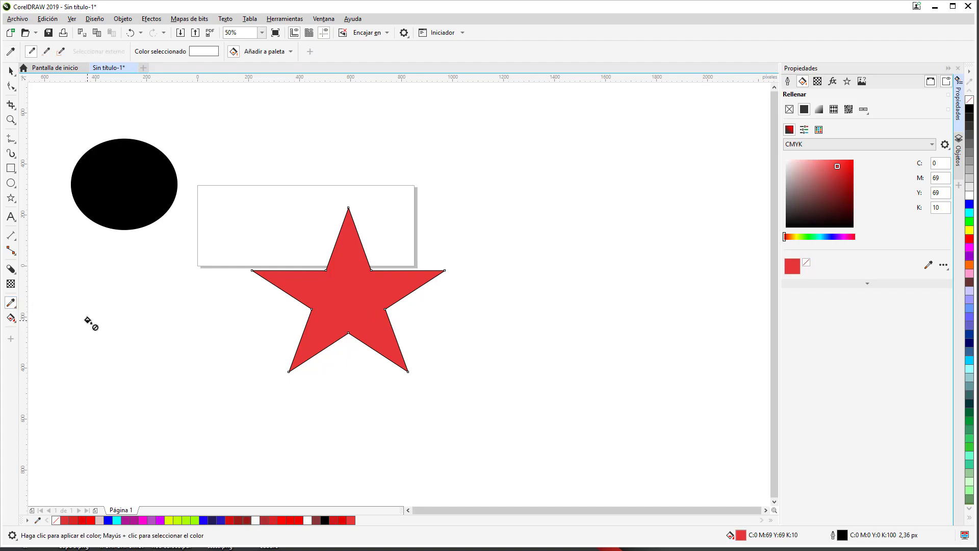
Sample the star's red fill with the Color Eyedropper and apply it to the black ellipse
click(11, 302)
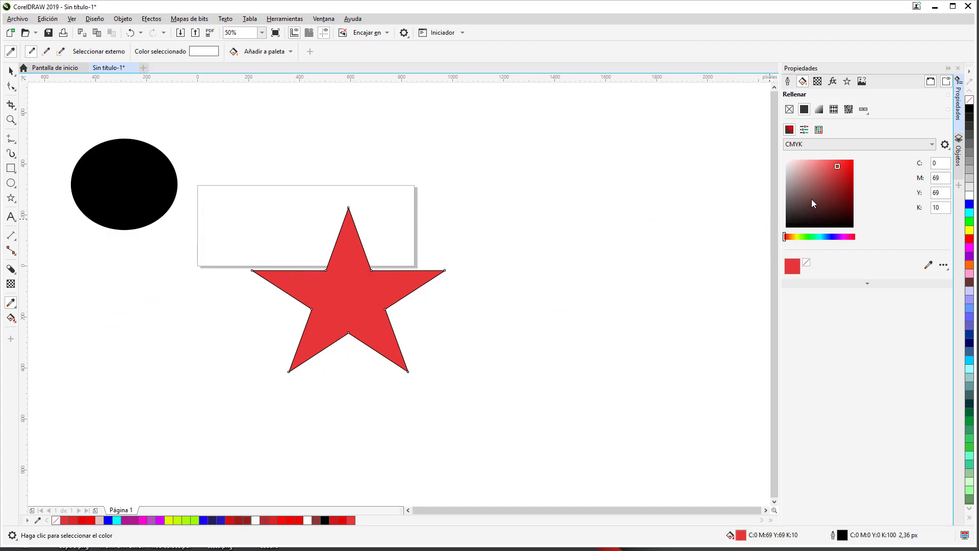
click(337, 276)
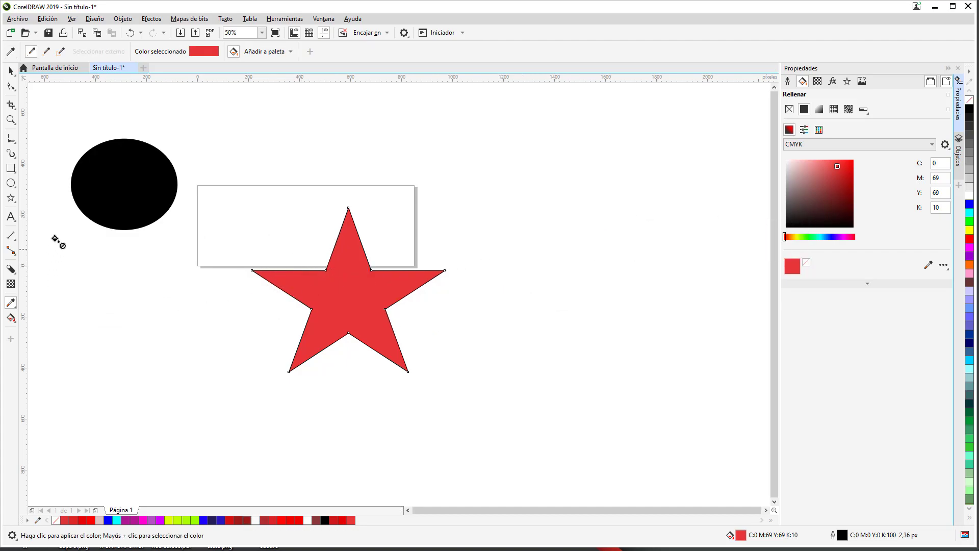
click(126, 191)
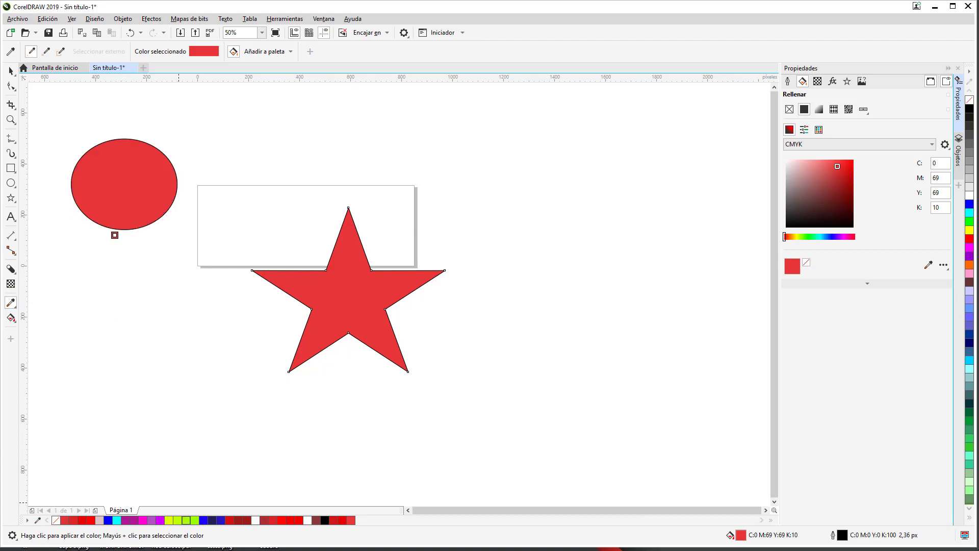
Sample the ellipse's attributes with the Attributes Eyedropper
click(19, 306)
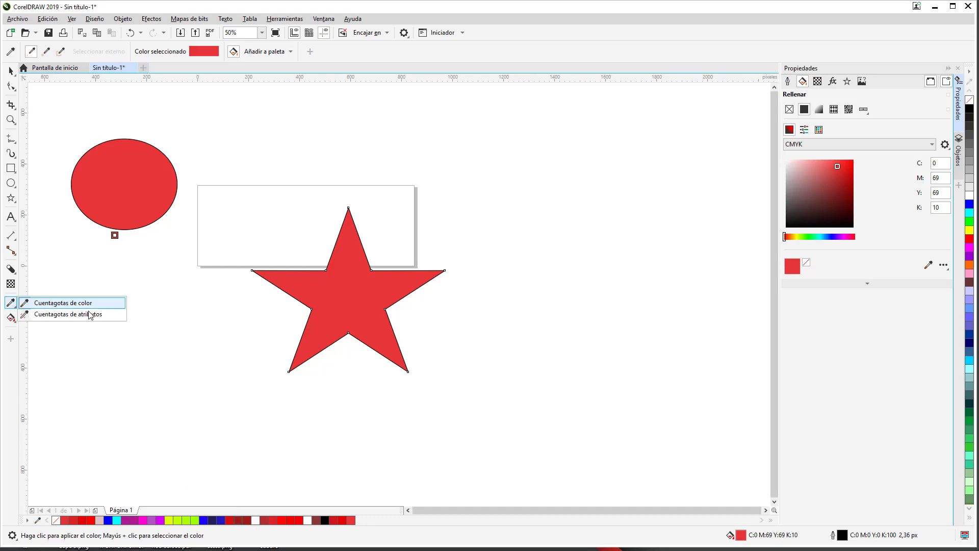
click(108, 314)
click(137, 195)
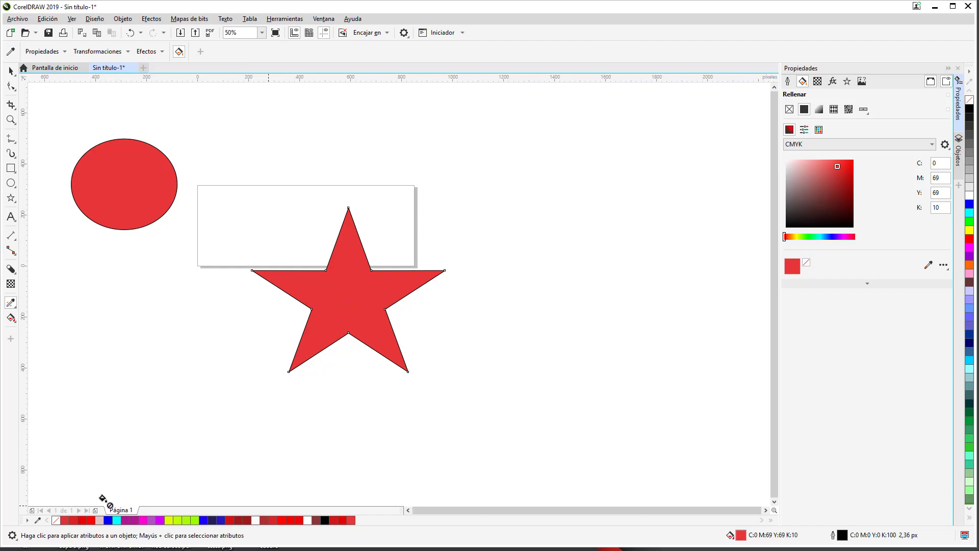
Move the red star below the page rectangle, to about X 504 px, Y -327 px
click(11, 70)
click(85, 298)
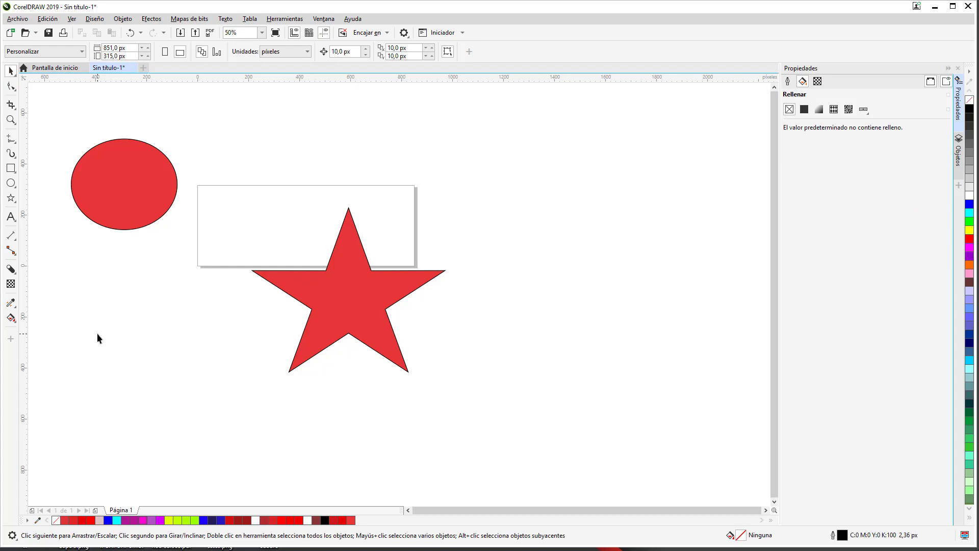
drag(356, 298, 334, 356)
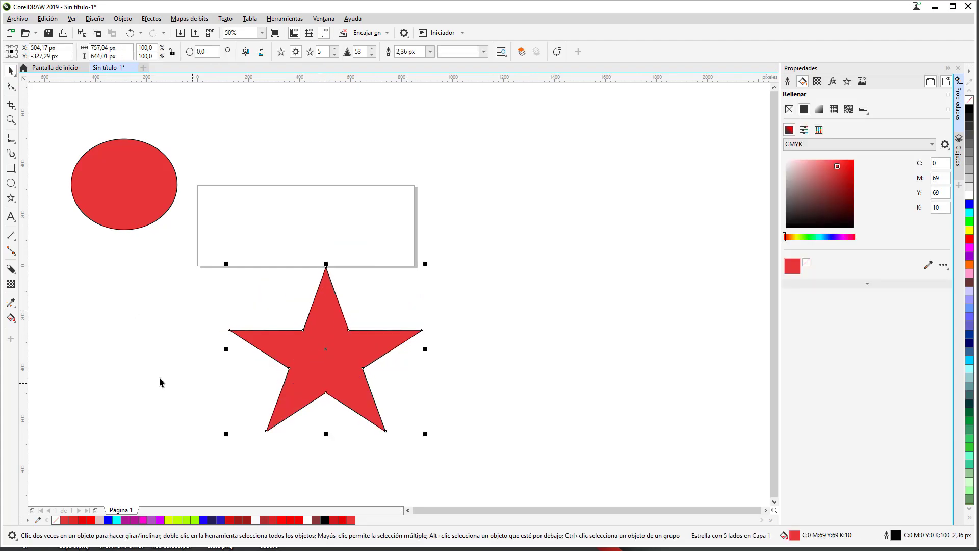
Add a parallel dimension between the star's left and right tips, placing its line above the arms near the top tip
click(10, 235)
drag(229, 330, 424, 330)
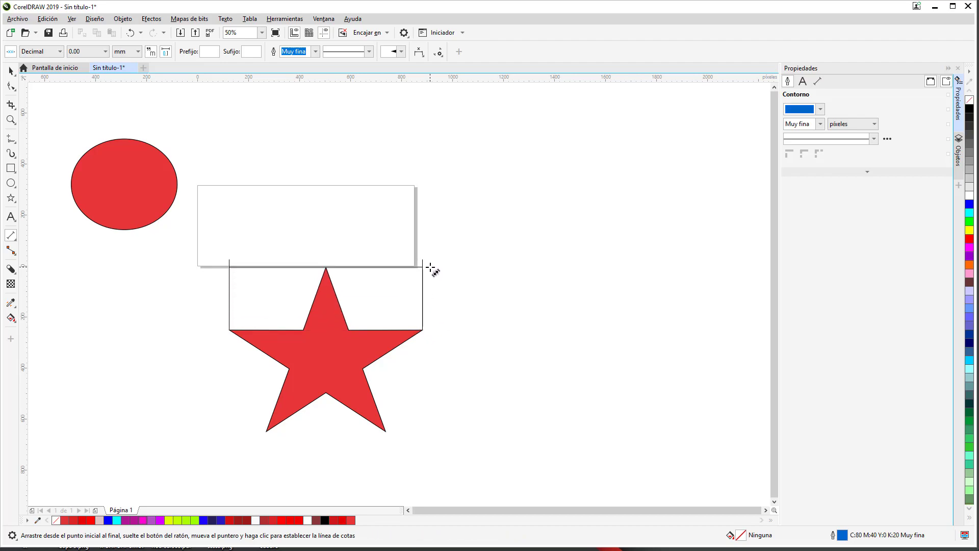
click(431, 267)
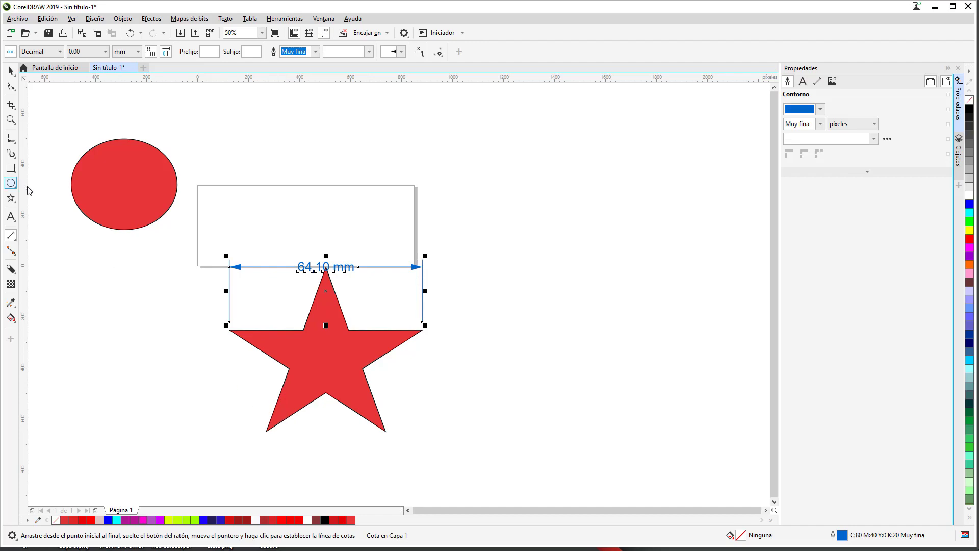
click(15, 238)
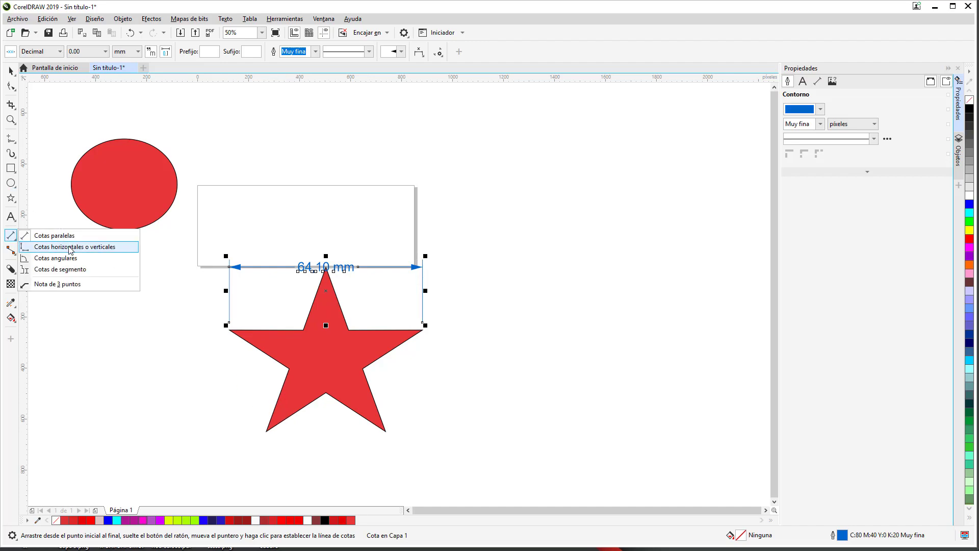
click(16, 237)
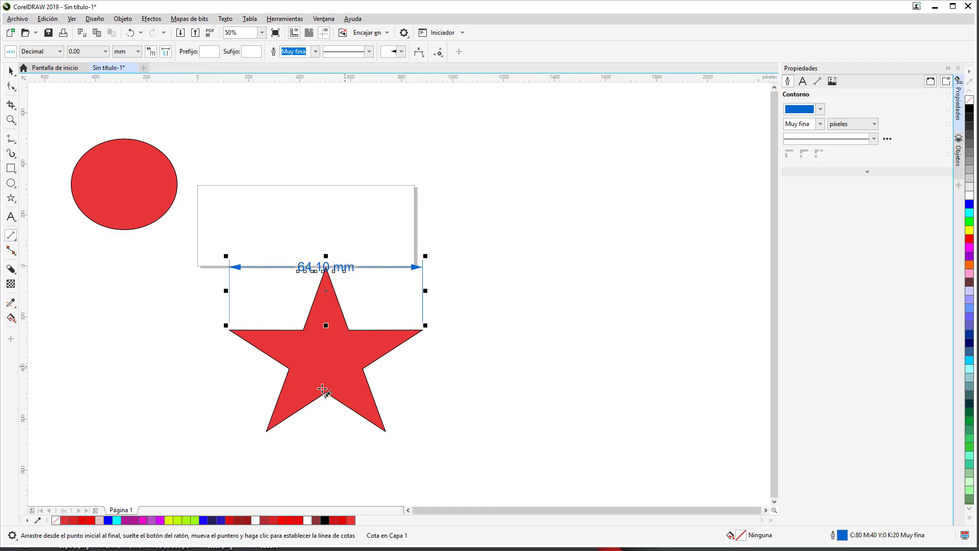
Format the star's width dimension with a 5 px black outline and a different arrowhead style
click(315, 52)
click(306, 110)
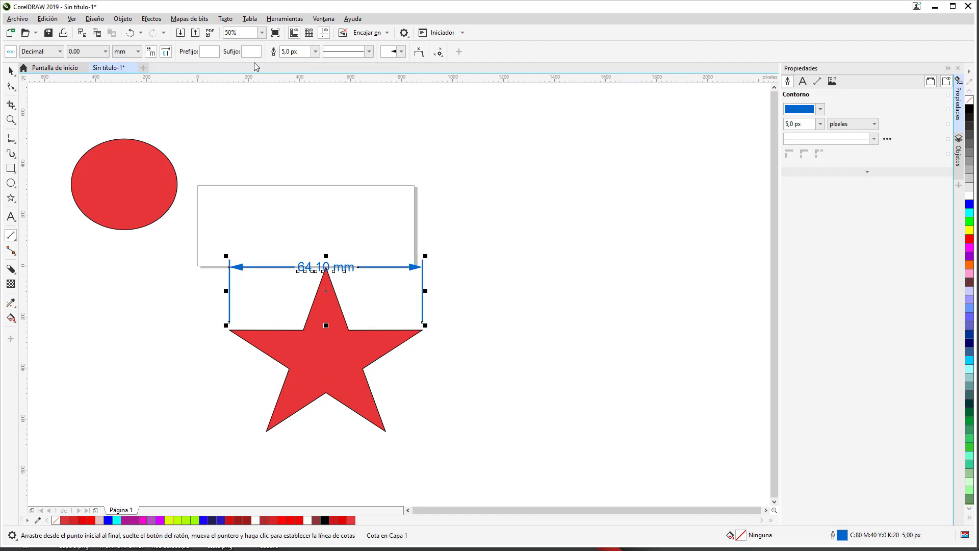
click(401, 53)
scroll(401, 82, up, 3)
click(400, 73)
click(820, 112)
drag(806, 210, 788, 270)
click(841, 353)
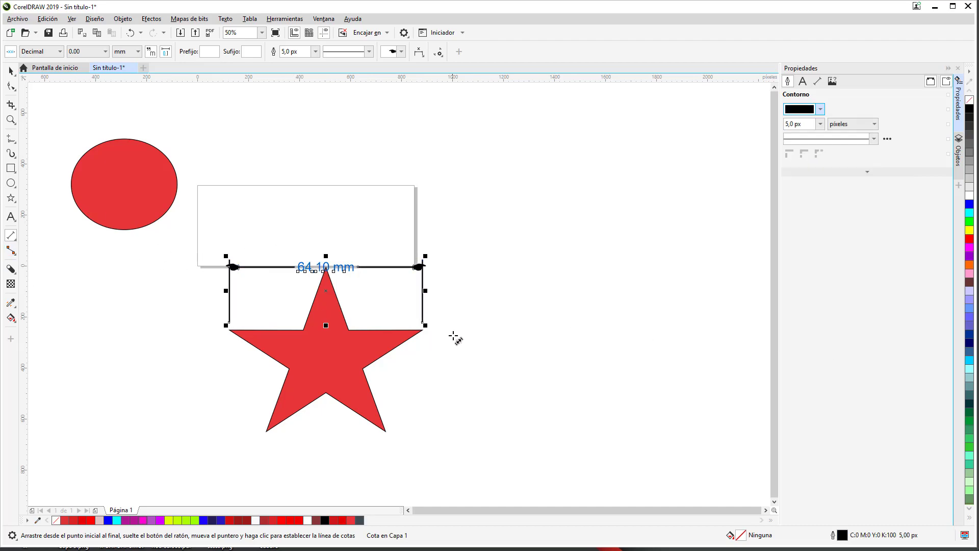
Add a vertical dimension from the star's left tip to its lower-left tip, placed to the left of the star
click(11, 236)
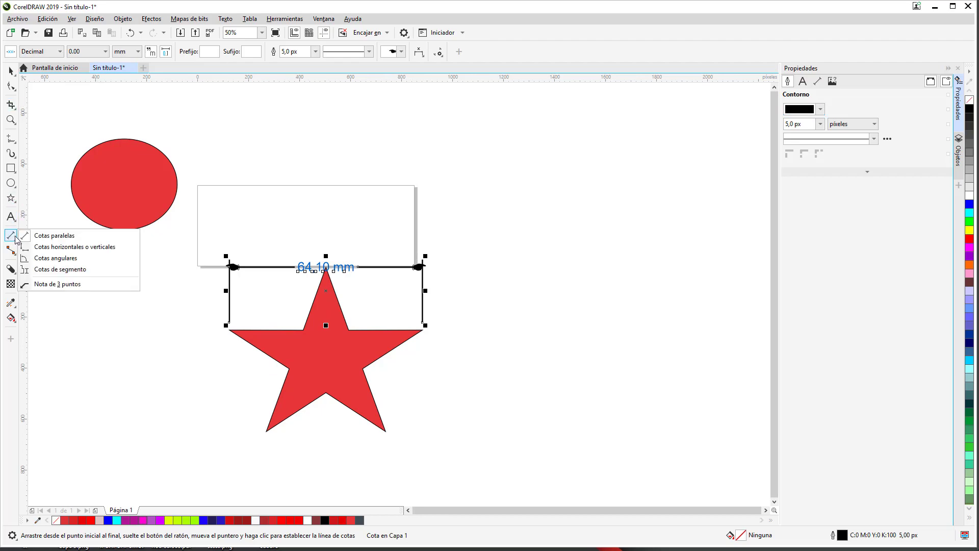
click(86, 247)
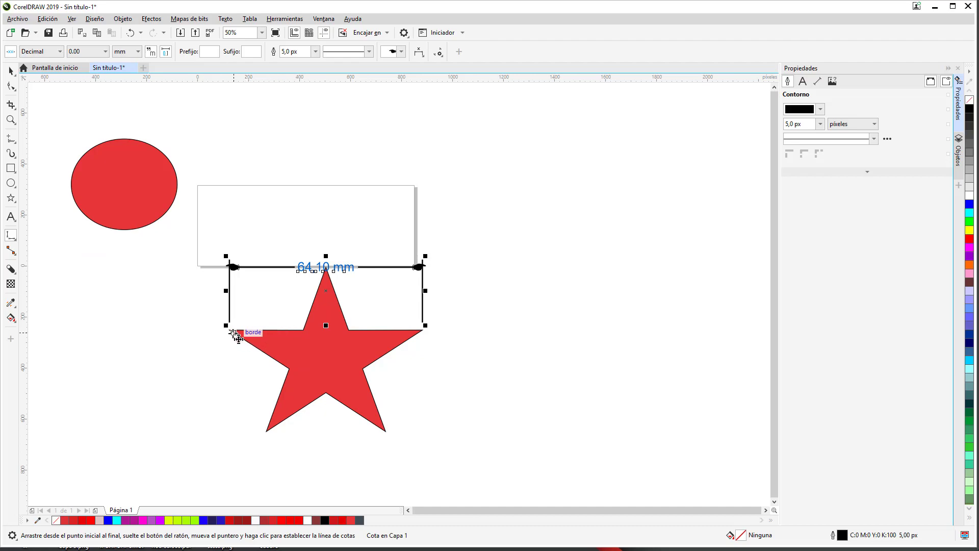
drag(231, 331, 267, 432)
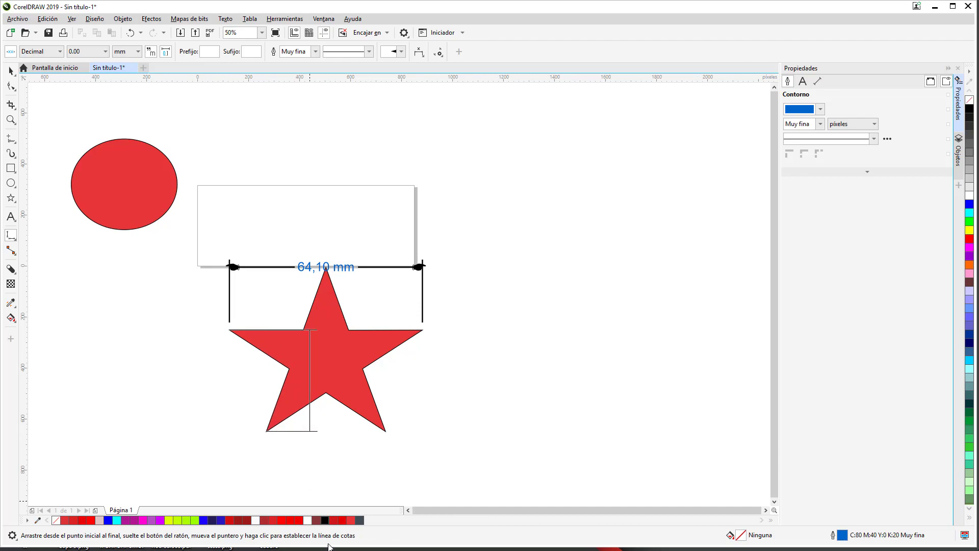
click(205, 465)
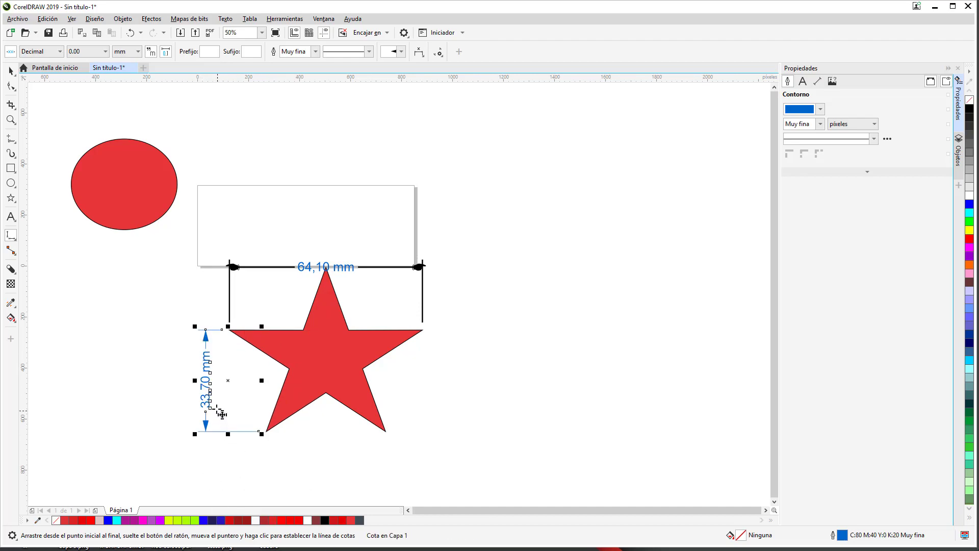
Add an angular dimension at the star's right inner vertex, between its lower-right and right arms, with the arc outside the star
click(14, 238)
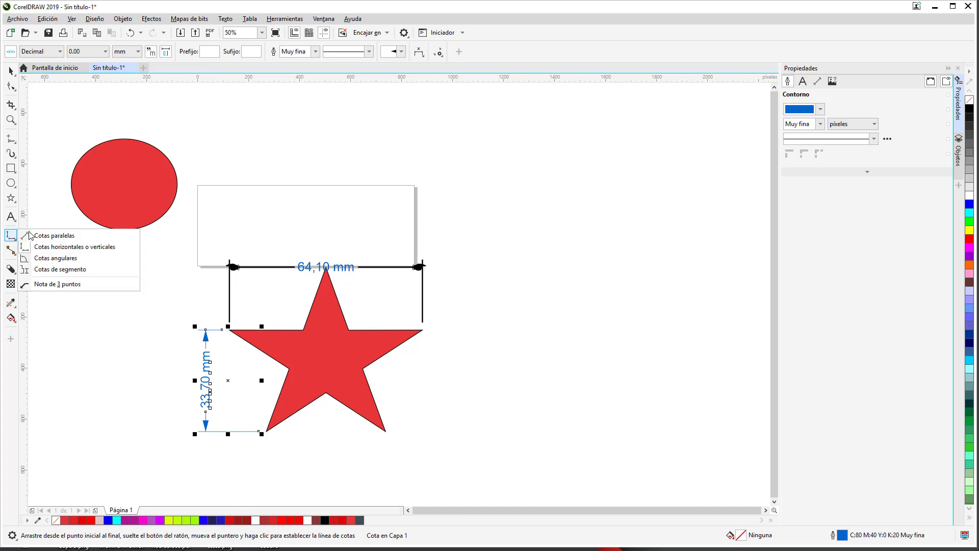
click(67, 259)
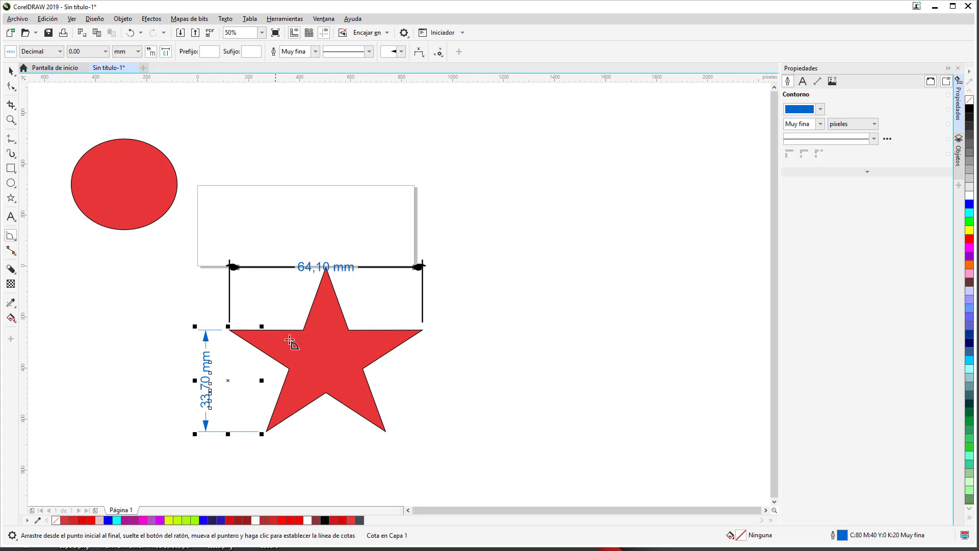
click(363, 370)
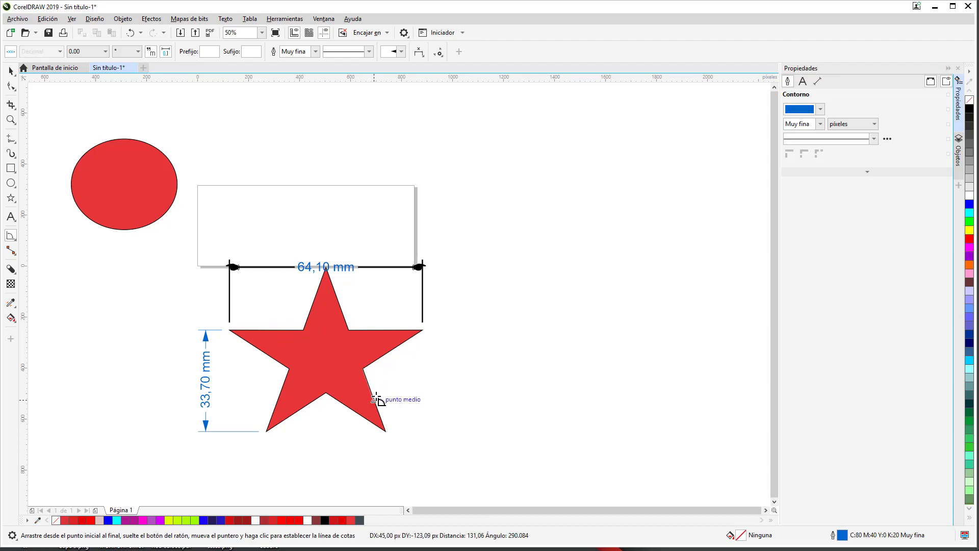
click(382, 420)
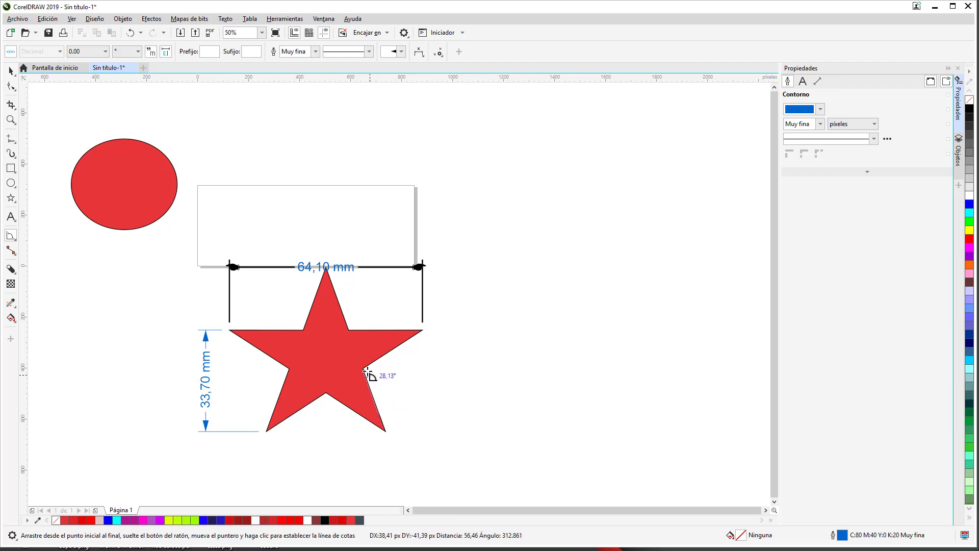
click(407, 340)
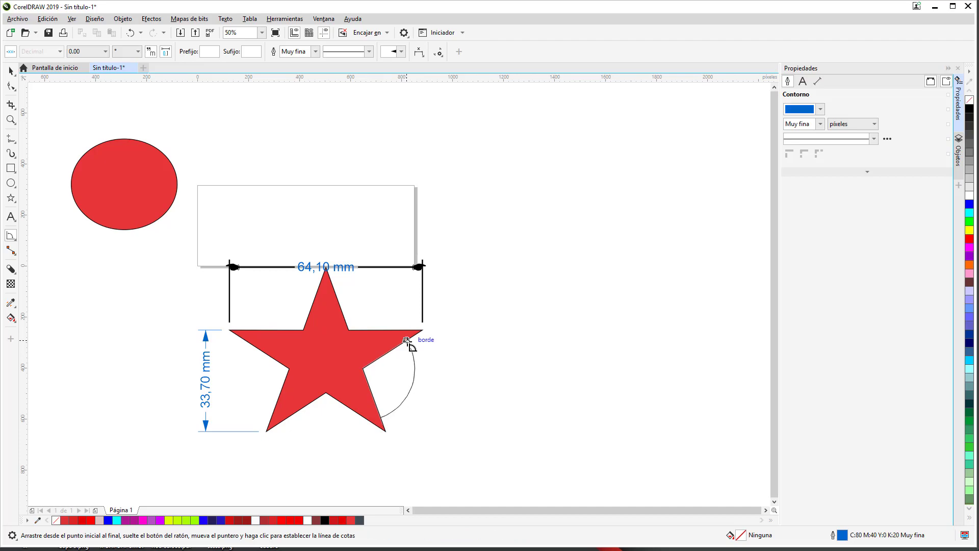
click(446, 362)
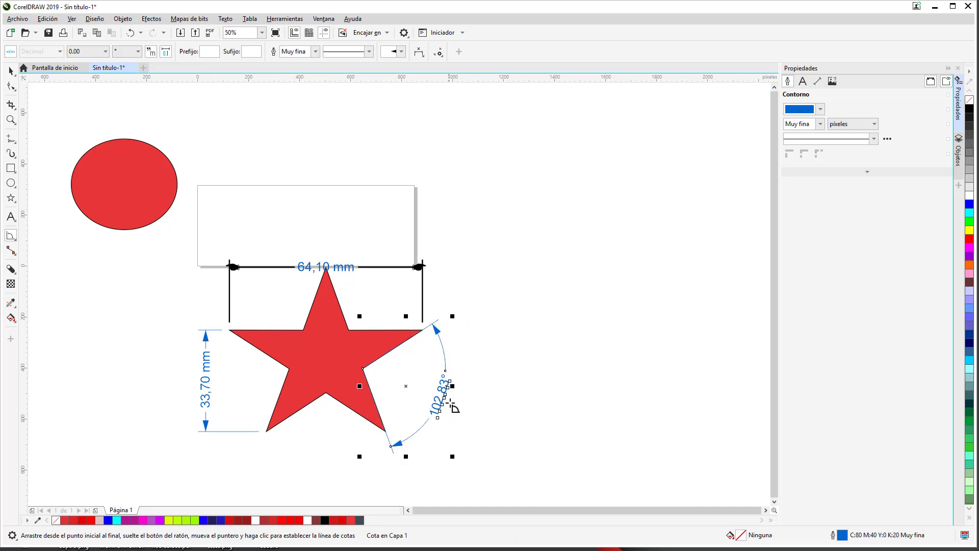
Add a segment dimension for the lower edge of the star's left arm, placing its line above the star
click(11, 237)
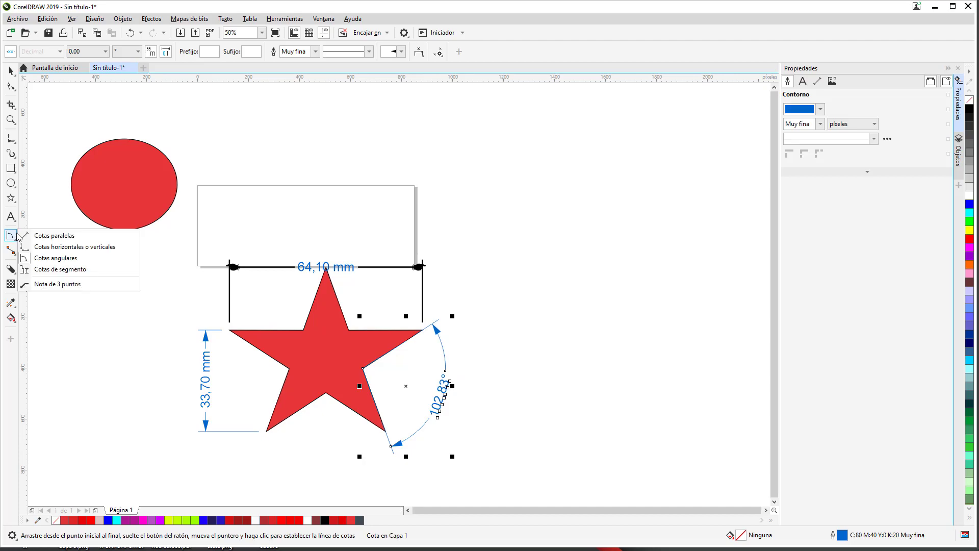
click(72, 270)
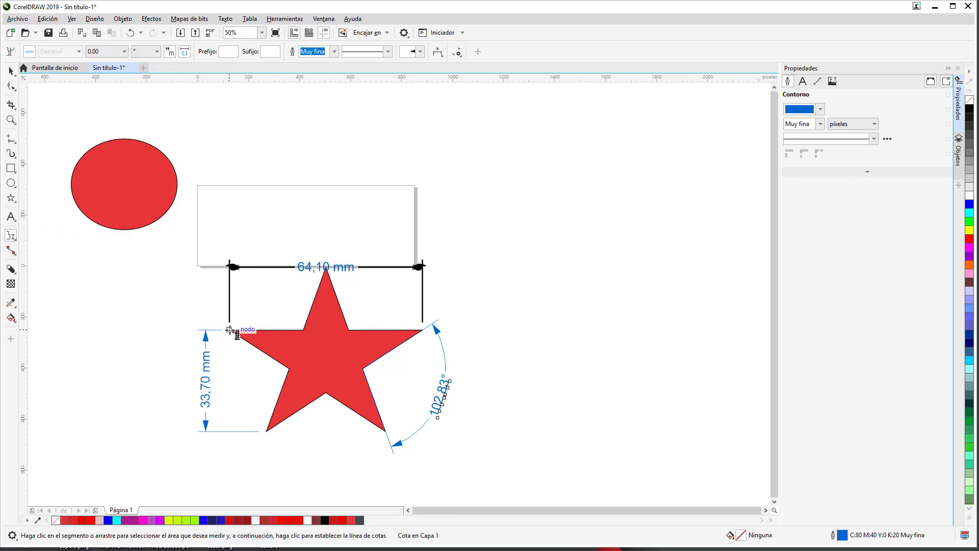
click(229, 329)
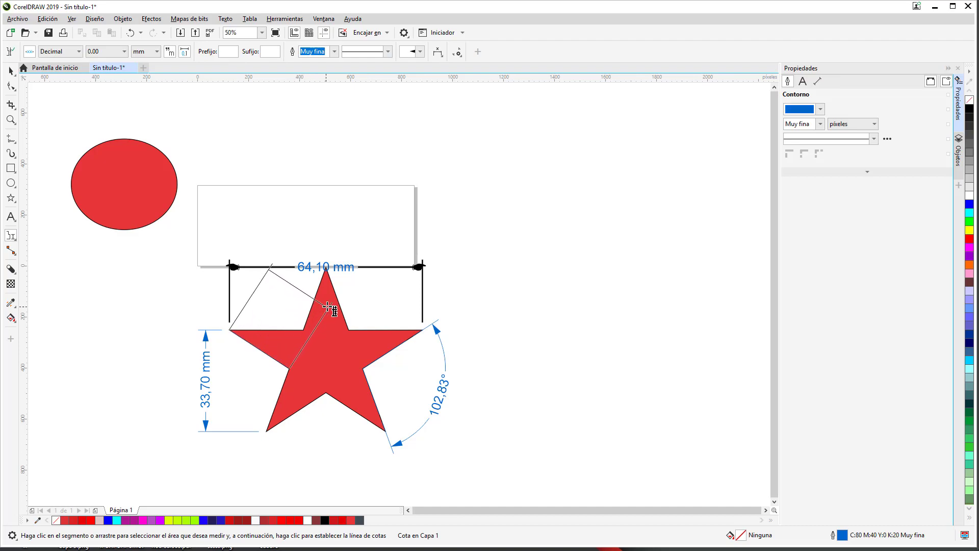
click(357, 284)
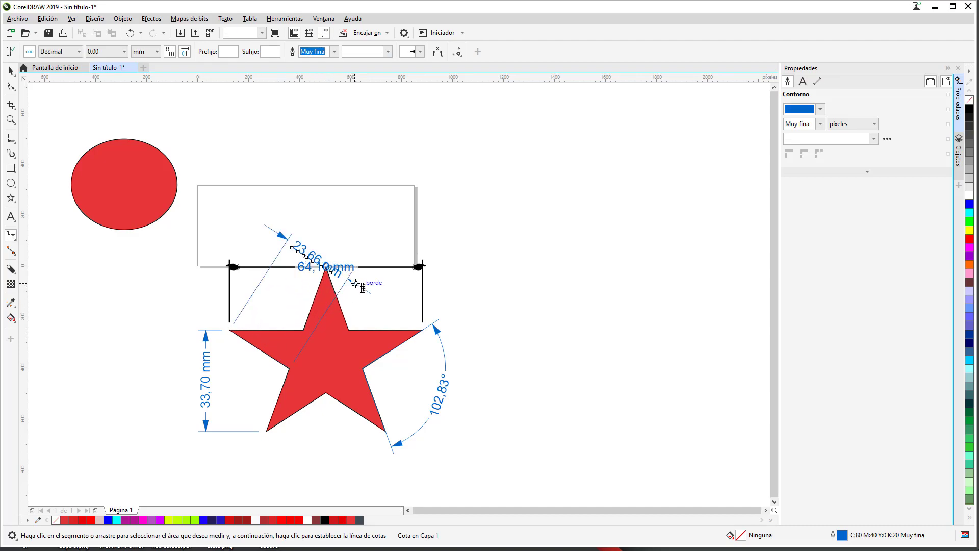
Draw a 3-point callout from the star's bottom inner vertex to its lower-right tip, leaving its text empty
click(14, 238)
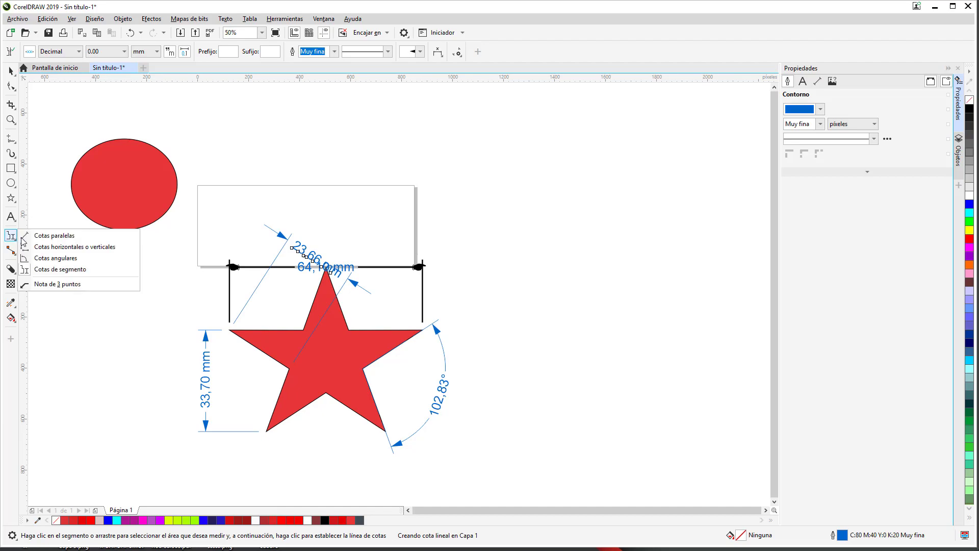
click(62, 284)
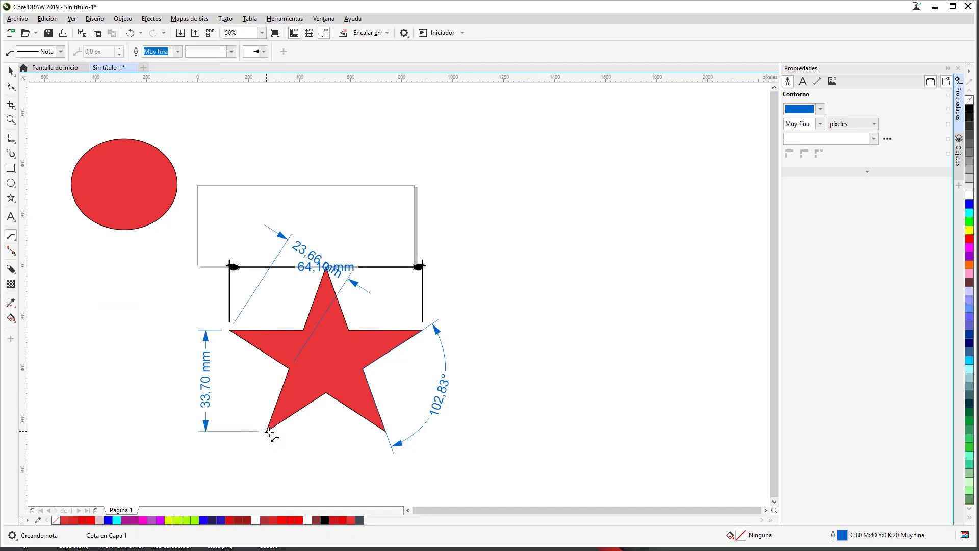
drag(326, 394, 390, 434)
click(392, 441)
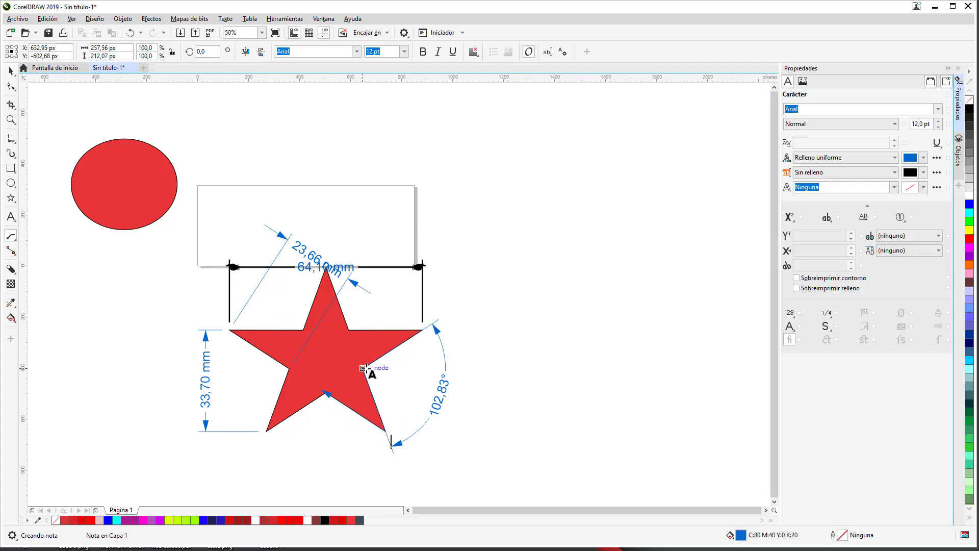
key(Escape)
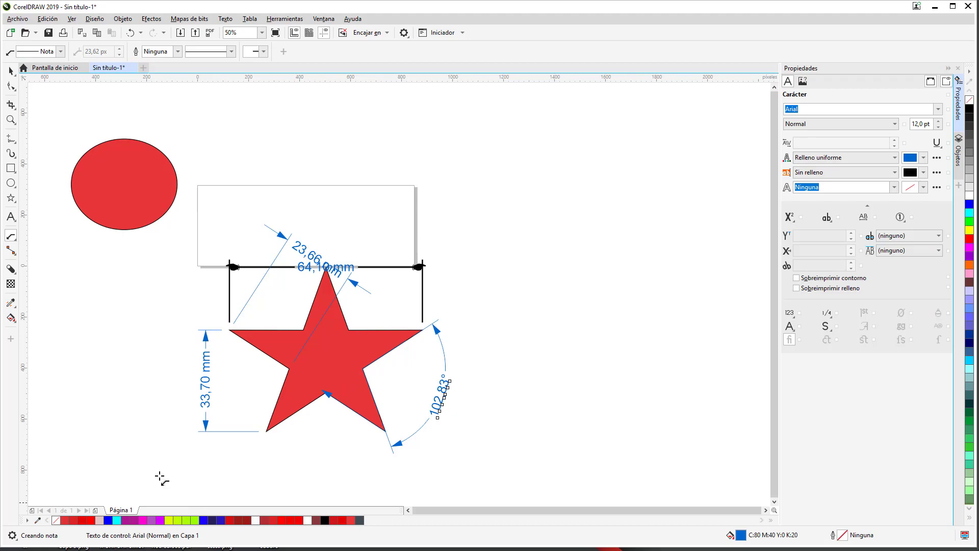
Draw a 3-point callout between the red ellipse and the star's center, leaving its text empty
click(15, 255)
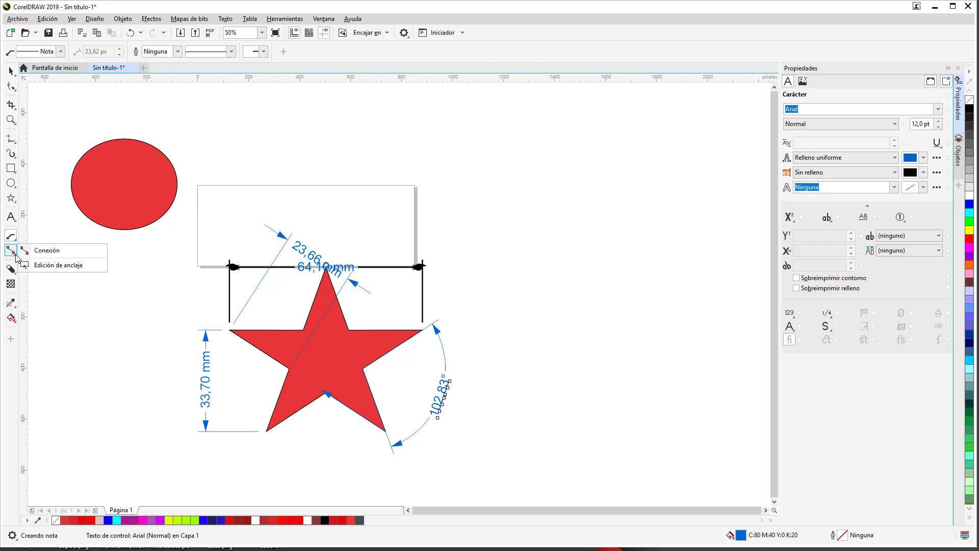
click(149, 195)
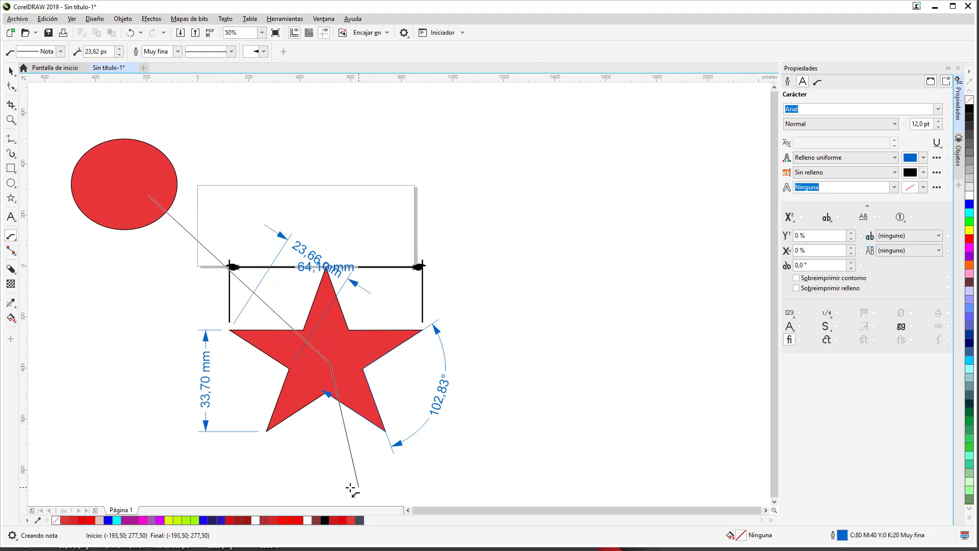
click(331, 364)
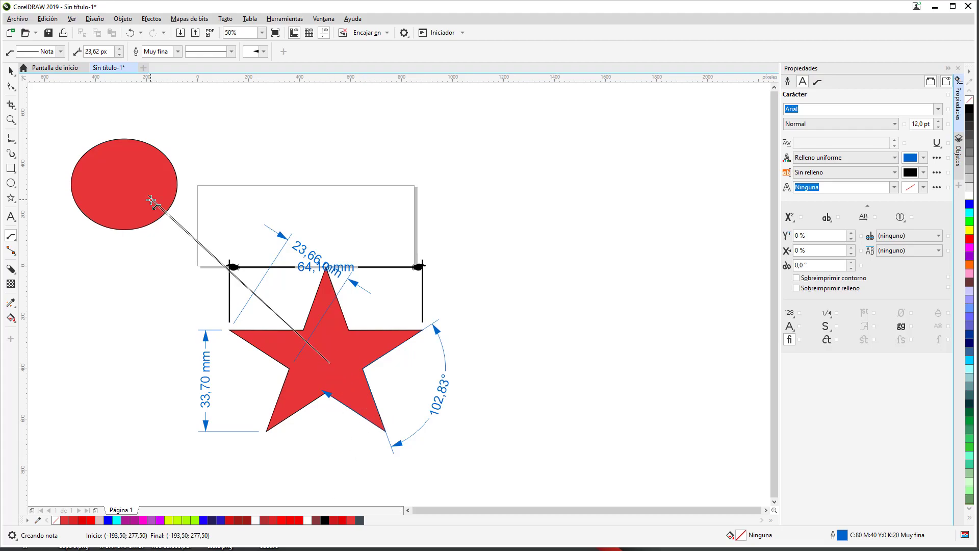
click(143, 200)
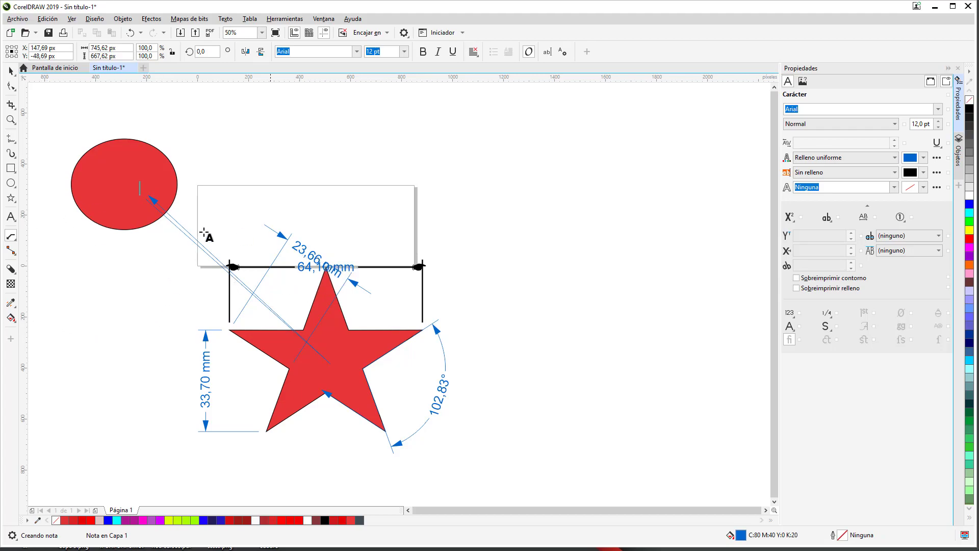
Draw two unfilled ellipses right of the star, about 426 × 468 px above and about 512 × 480 px below
click(11, 251)
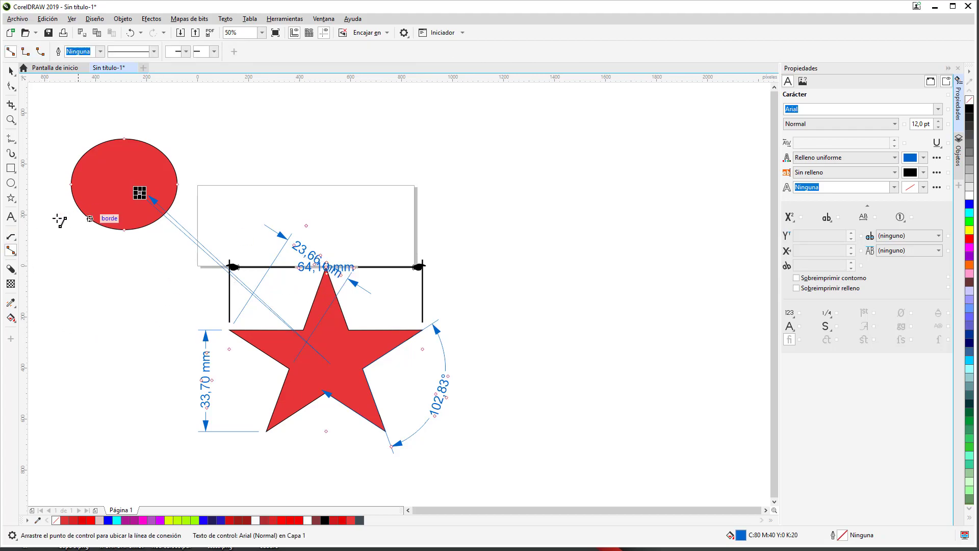
click(10, 183)
drag(605, 134, 713, 252)
drag(510, 295, 644, 420)
Draw straight connector lines from the upper ellipse's left side and the lower ellipse's top to nearby free points, plus a tiny one between their open ends
click(11, 250)
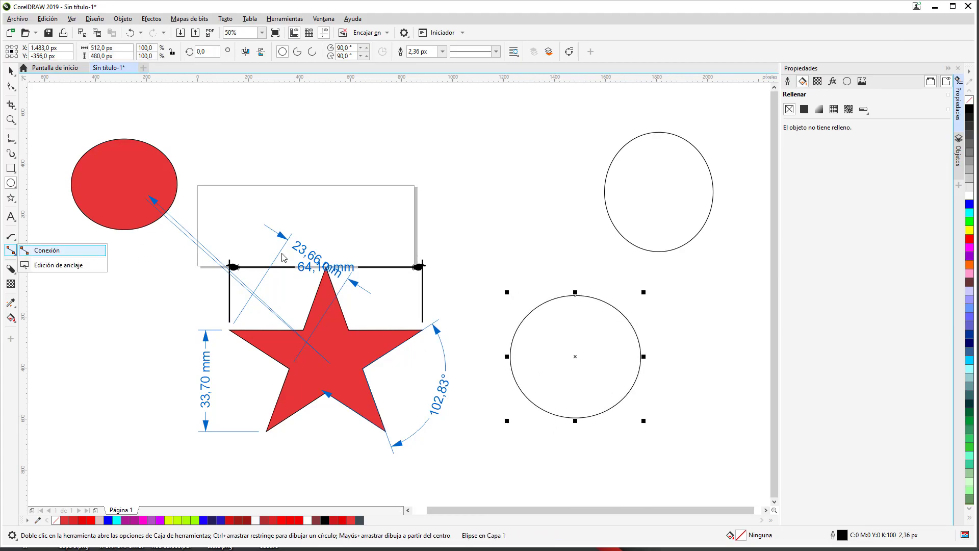
click(46, 249)
drag(626, 238, 512, 200)
drag(515, 222, 545, 309)
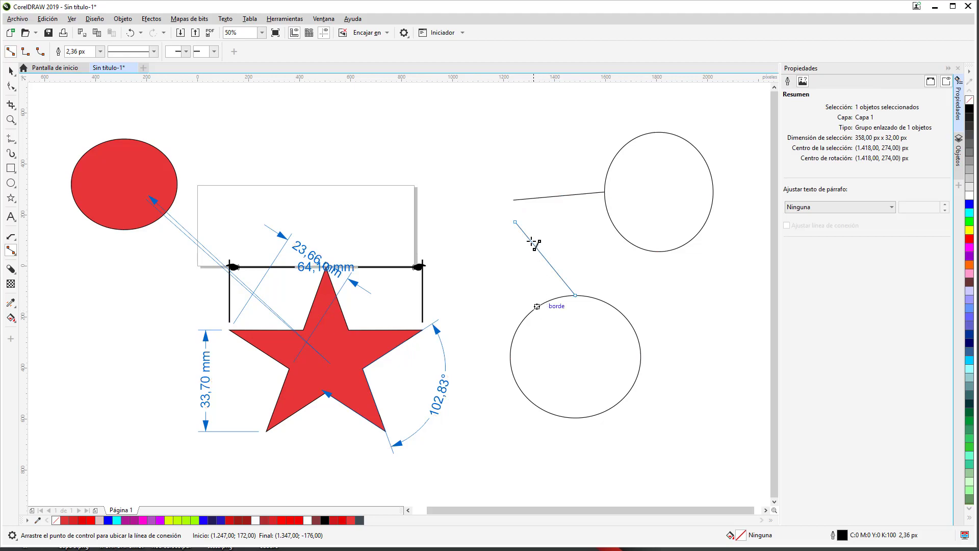
mouse_move(515, 224)
mouse_down()
mouse_move(509, 204)
mouse_move(520, 214)
mouse_move(518, 244)
mouse_move(511, 218)
mouse_up()
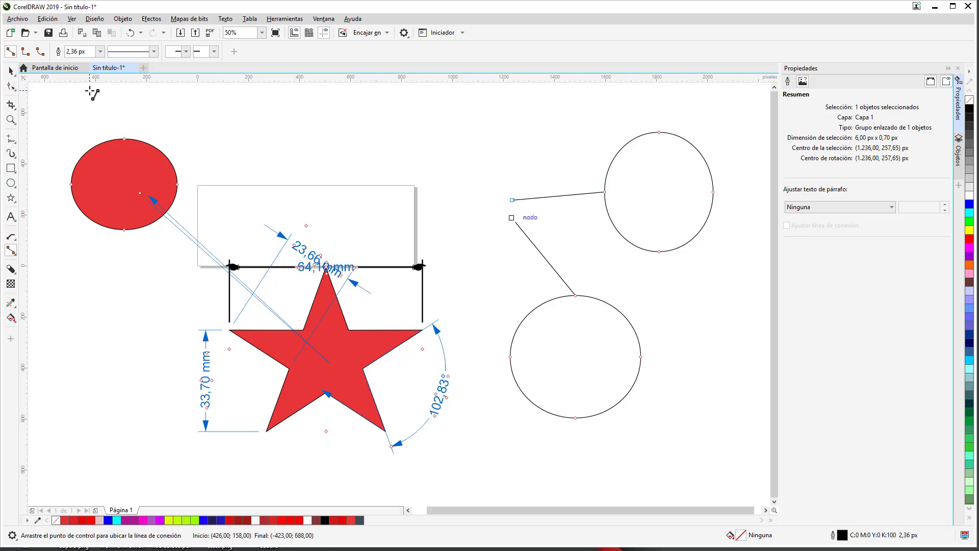
Delete the star, ellipses, dimensions, callouts and connector lines to clear the drawing
click(14, 75)
click(111, 210)
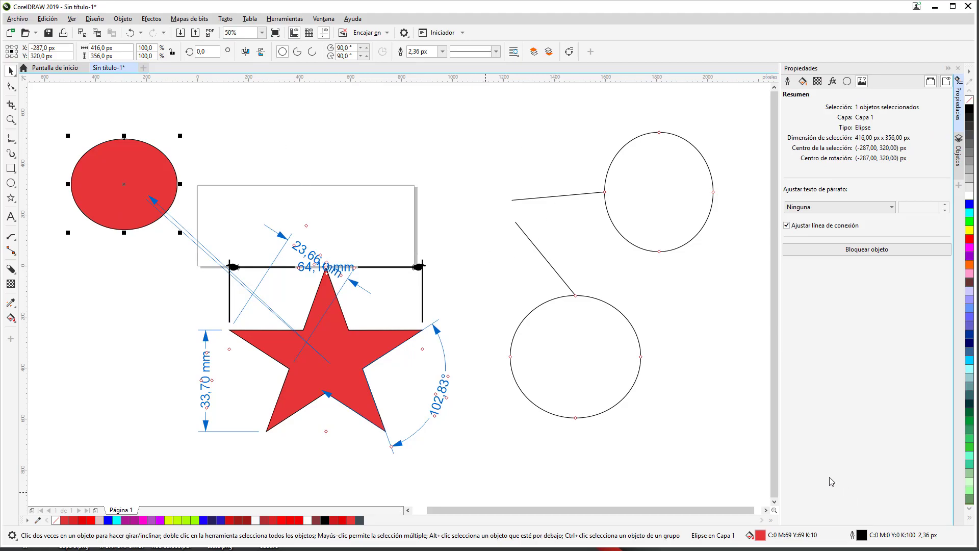
drag(741, 480, 171, 184)
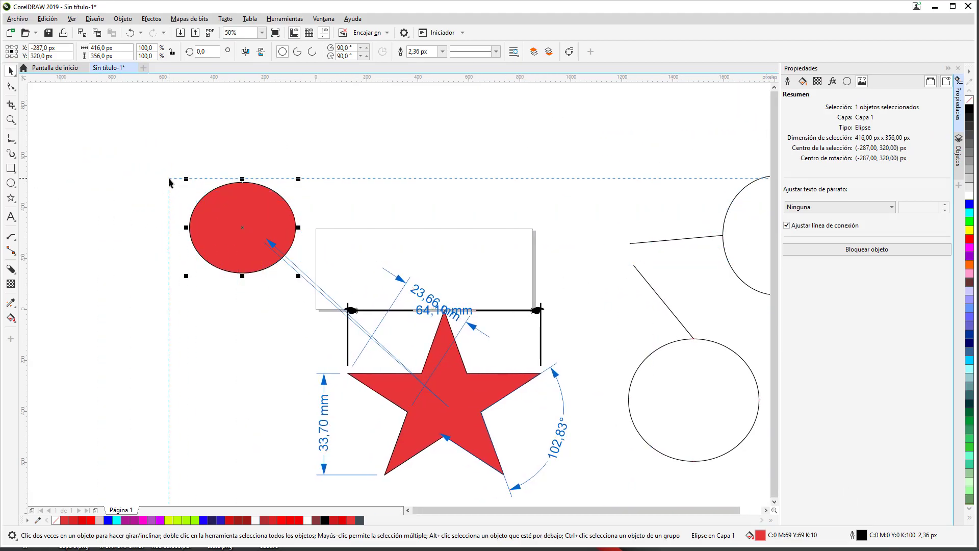
key(Delete)
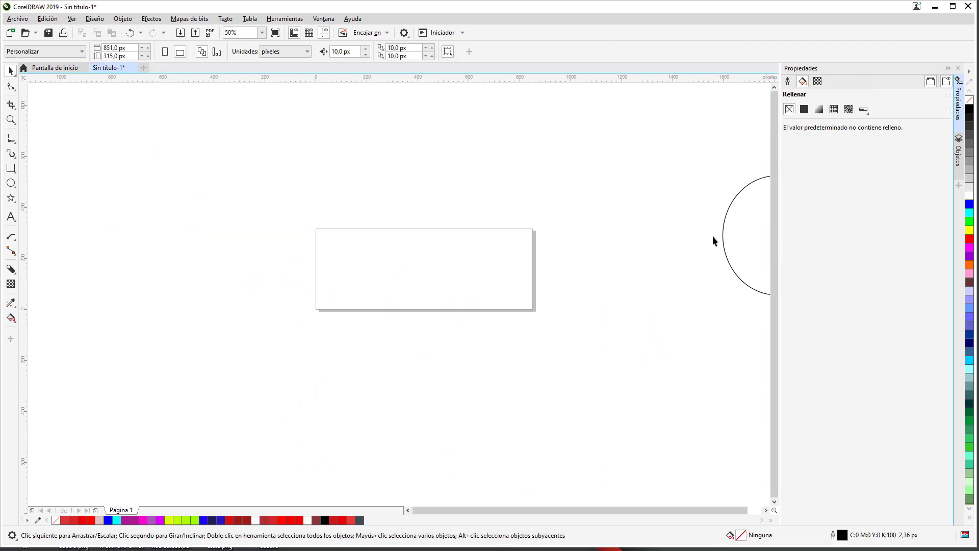
click(730, 268)
key(Delete)
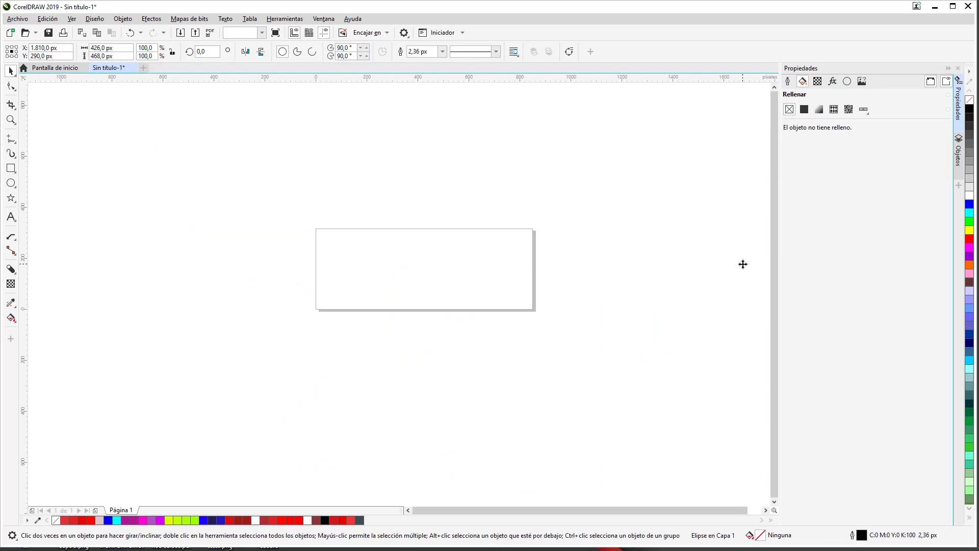
Draw a parallelogram about 614 × 294 px on the page using the basic common shapes
click(16, 175)
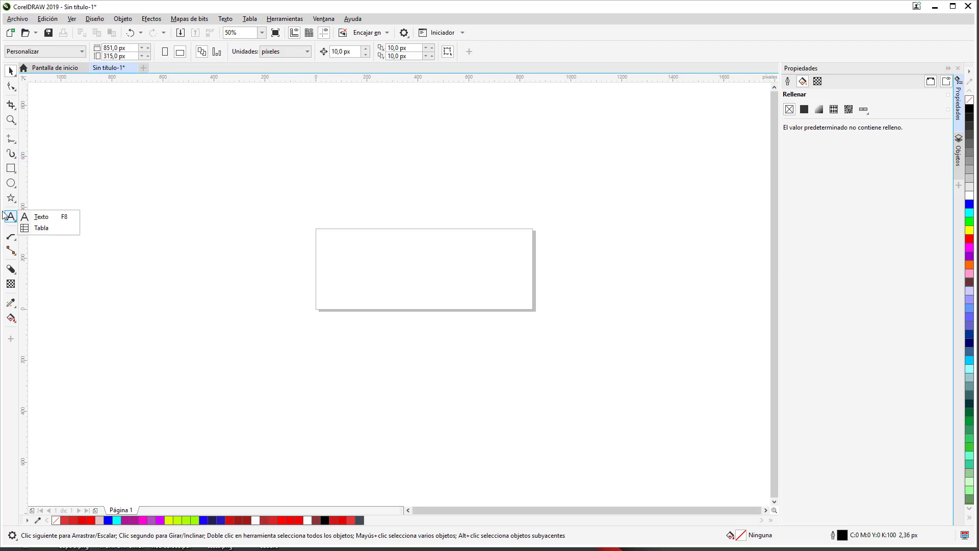
mouse_move(10, 200)
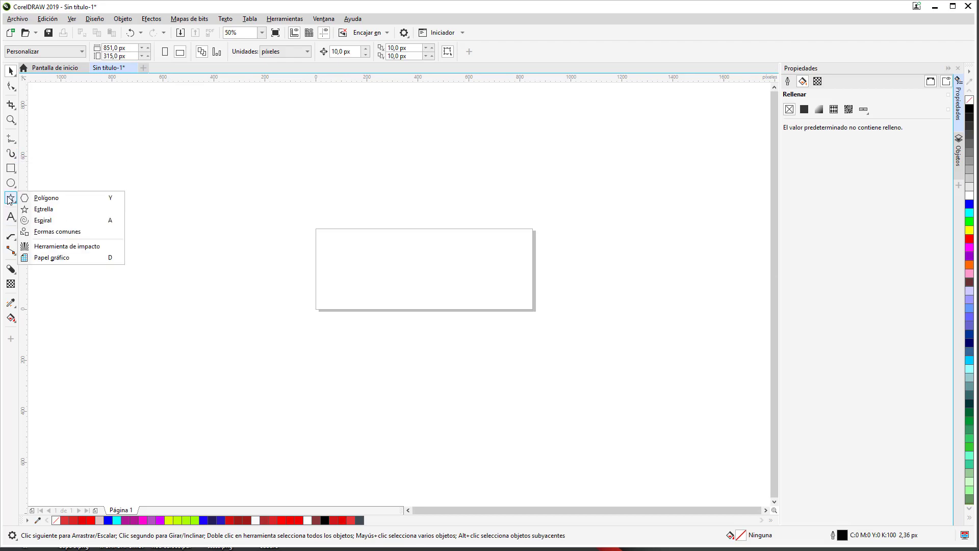
click(51, 232)
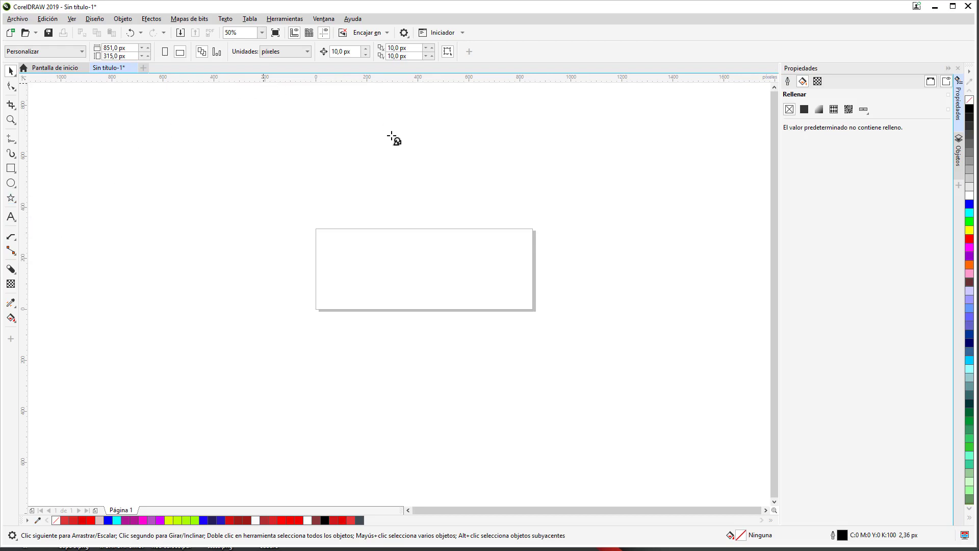
click(278, 53)
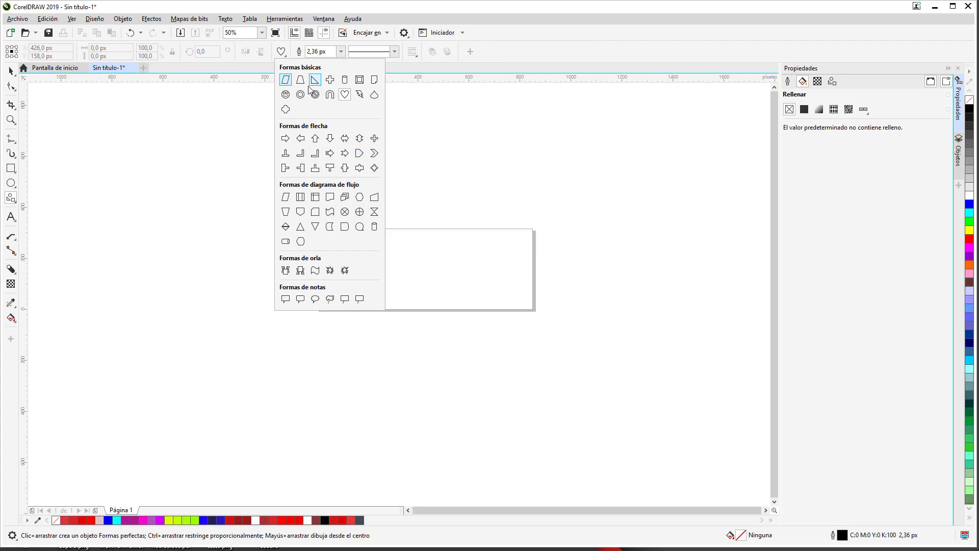
click(286, 80)
drag(336, 308, 493, 228)
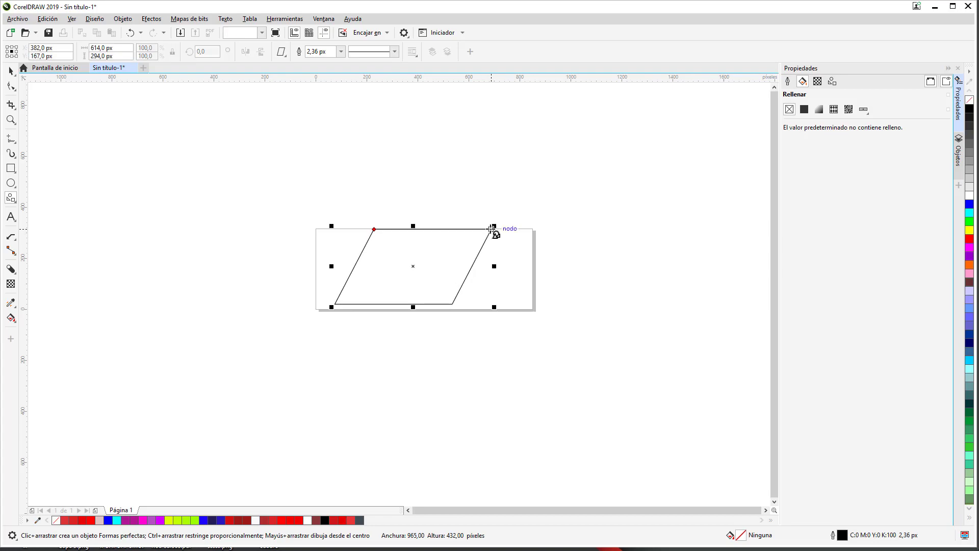
Create a new document from the A4 template "Teal Simple - Resume"
click(17, 19)
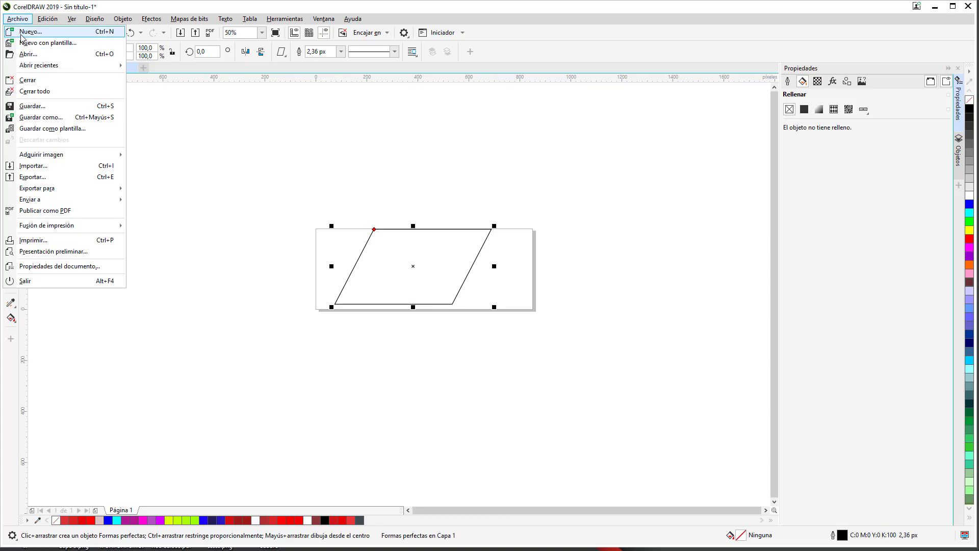
click(60, 46)
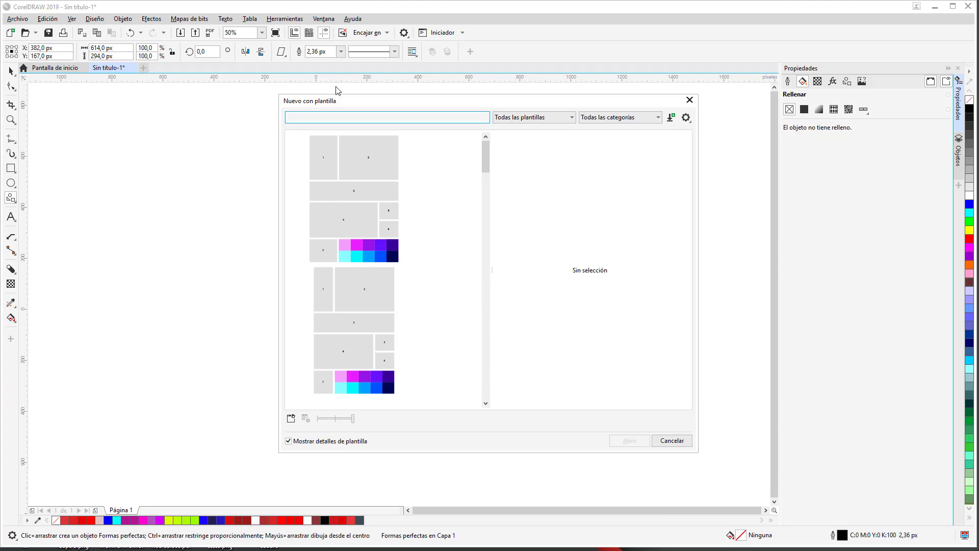
drag(485, 154, 507, 400)
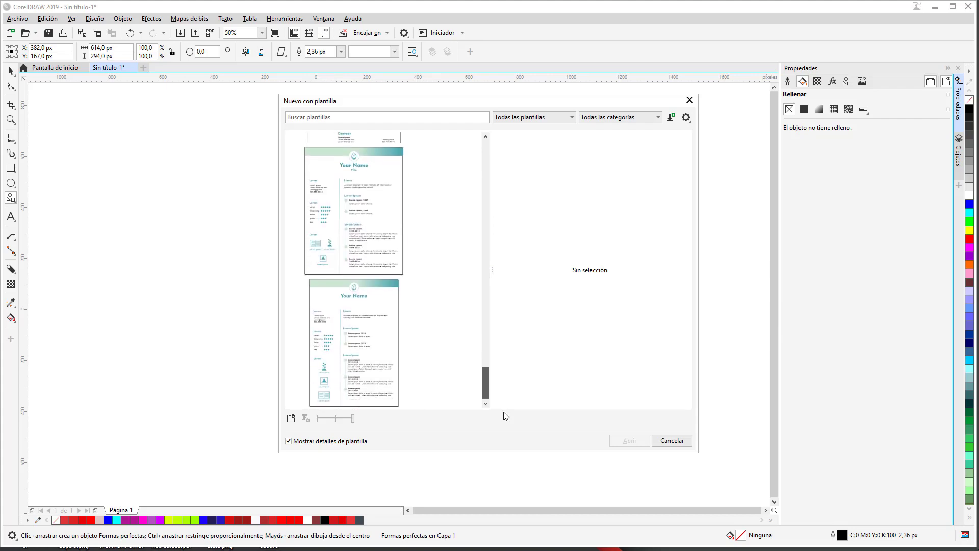
click(341, 326)
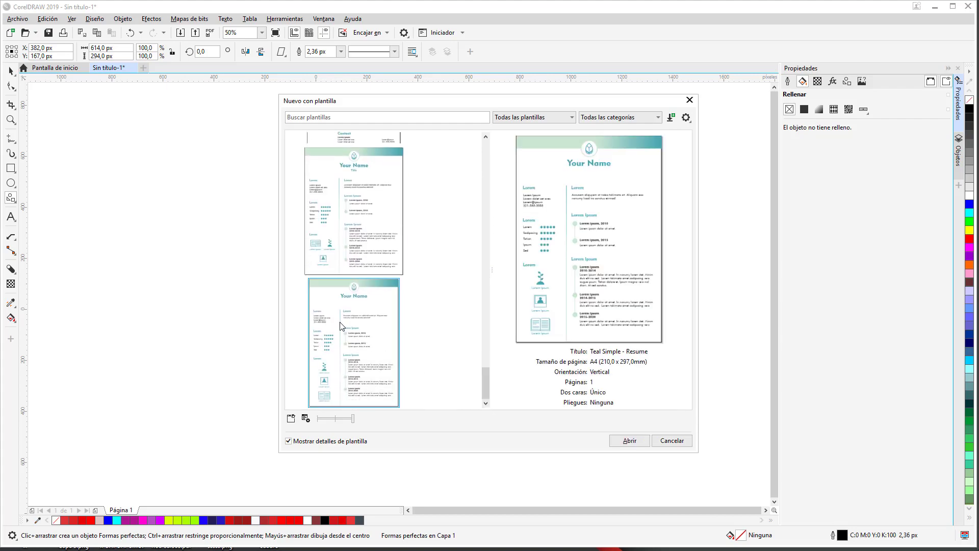
click(637, 443)
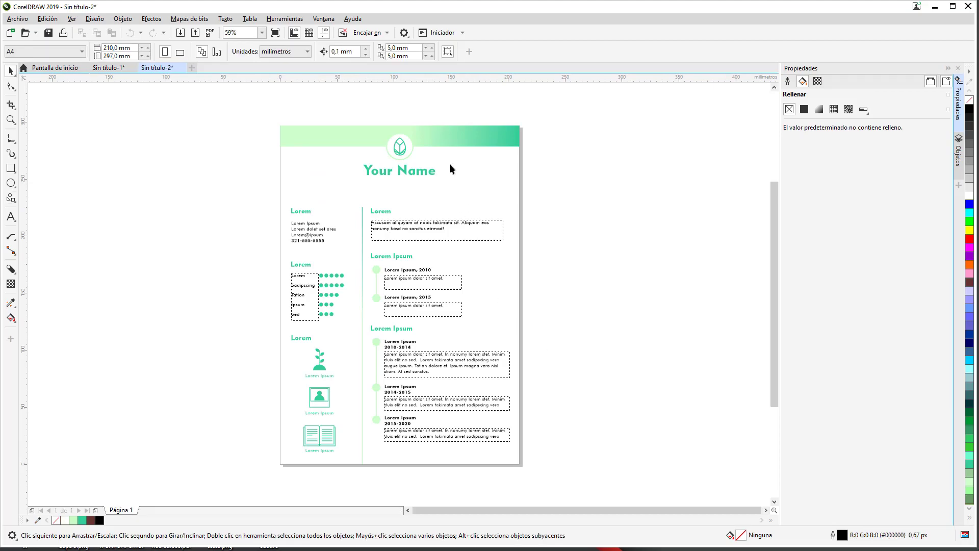
click(395, 179)
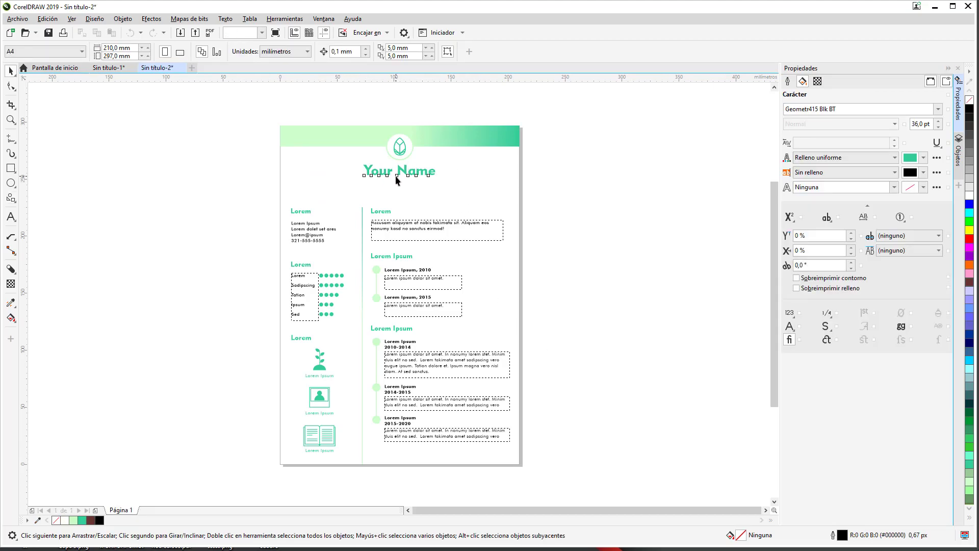
click(562, 253)
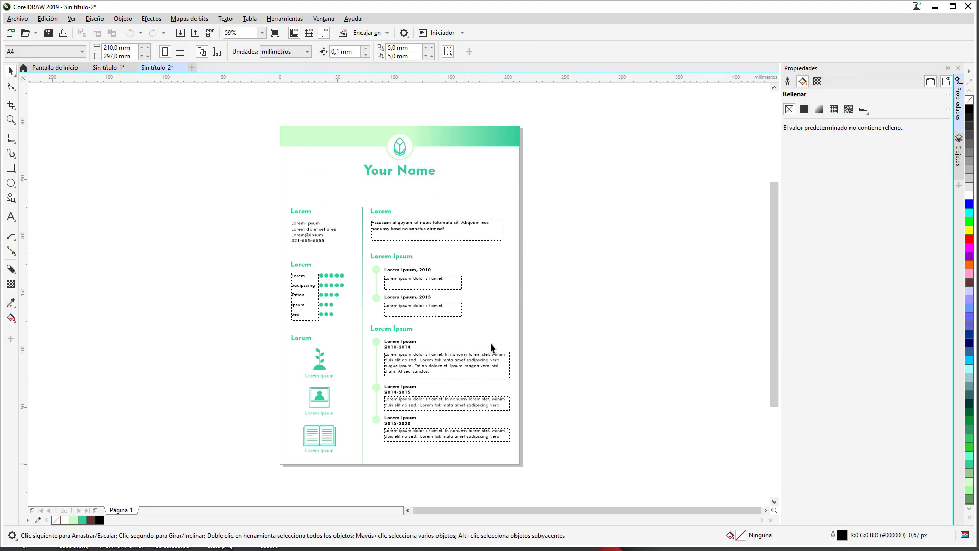
Import 73504442.png into the Sin título-1 document and place it about 670 × 447 px over the page's left edge
click(108, 68)
click(9, 19)
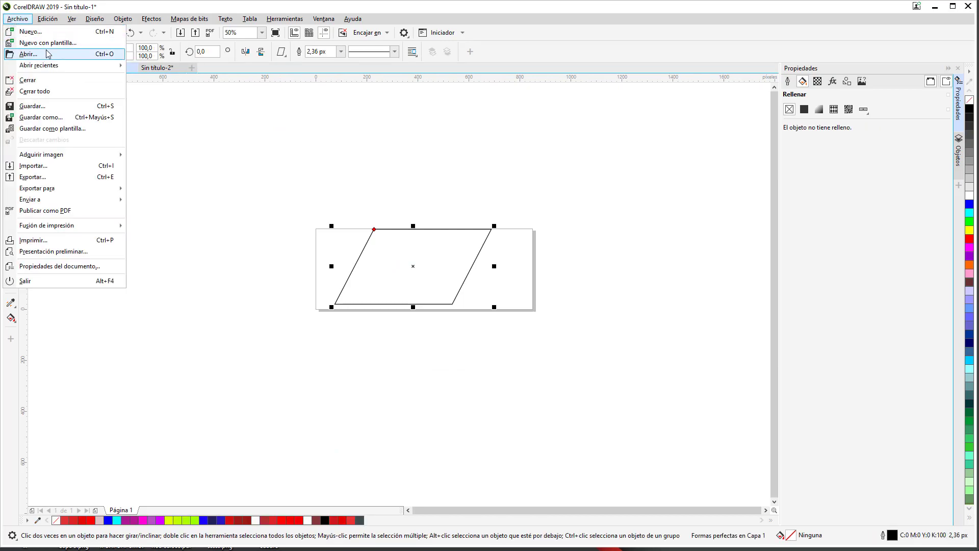
mouse_move(54, 72)
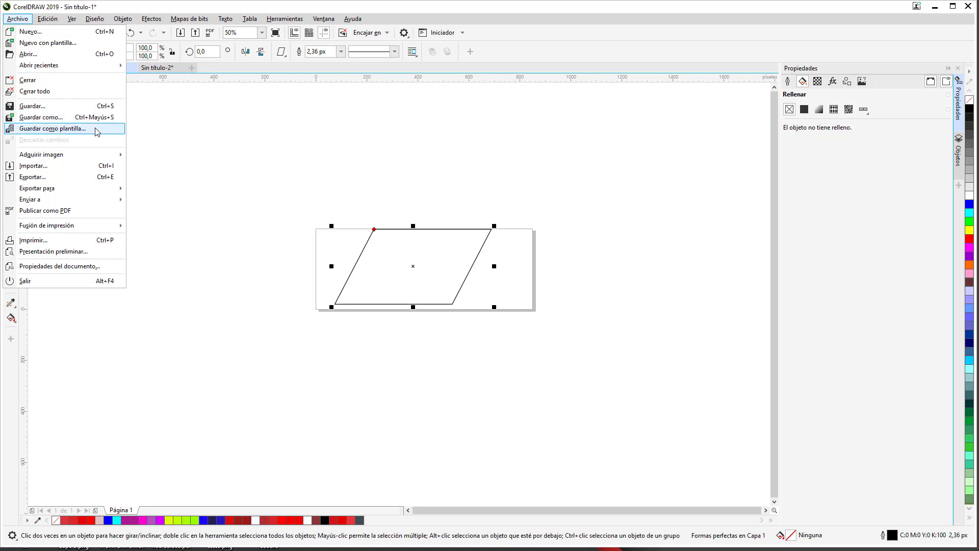
mouse_move(104, 154)
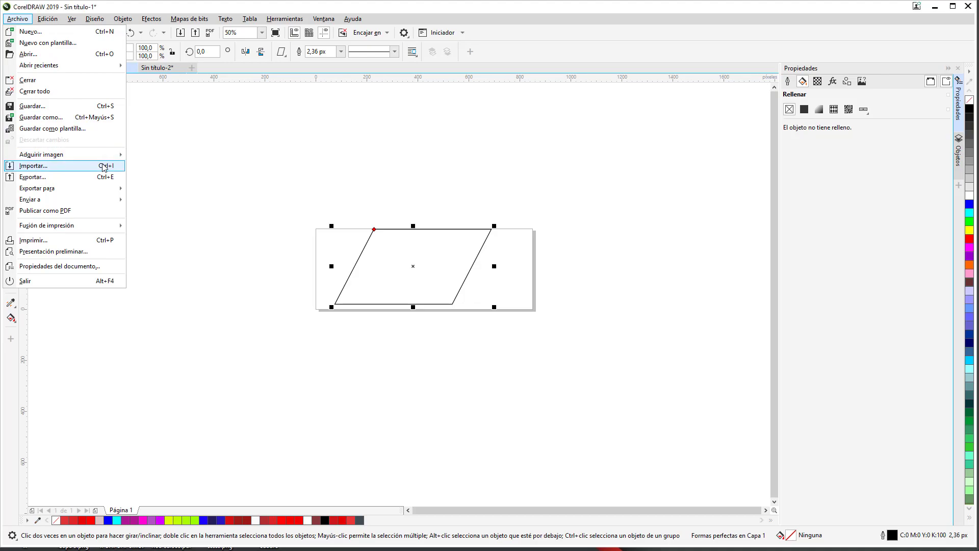
click(101, 167)
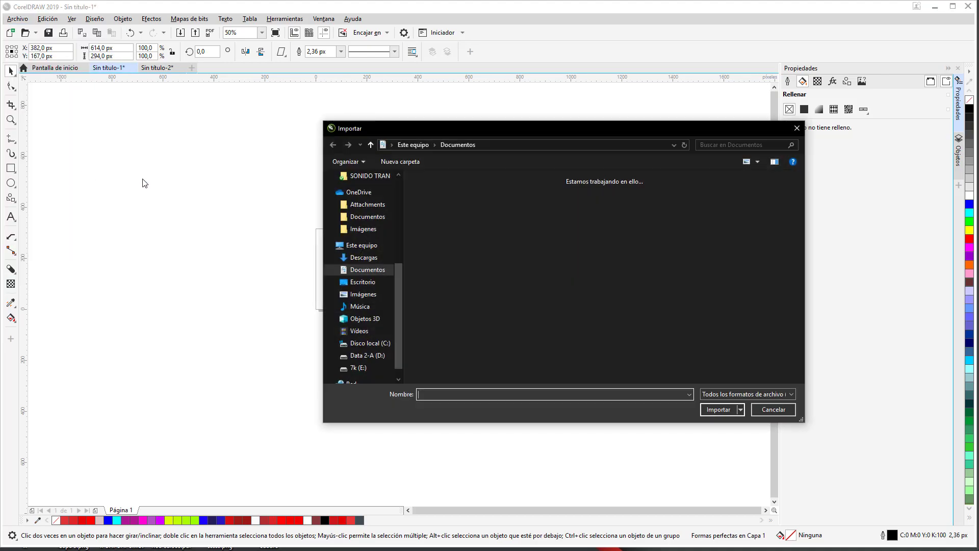
scroll(493, 284, down, 5)
click(549, 341)
double_click(550, 339)
drag(176, 204, 361, 391)
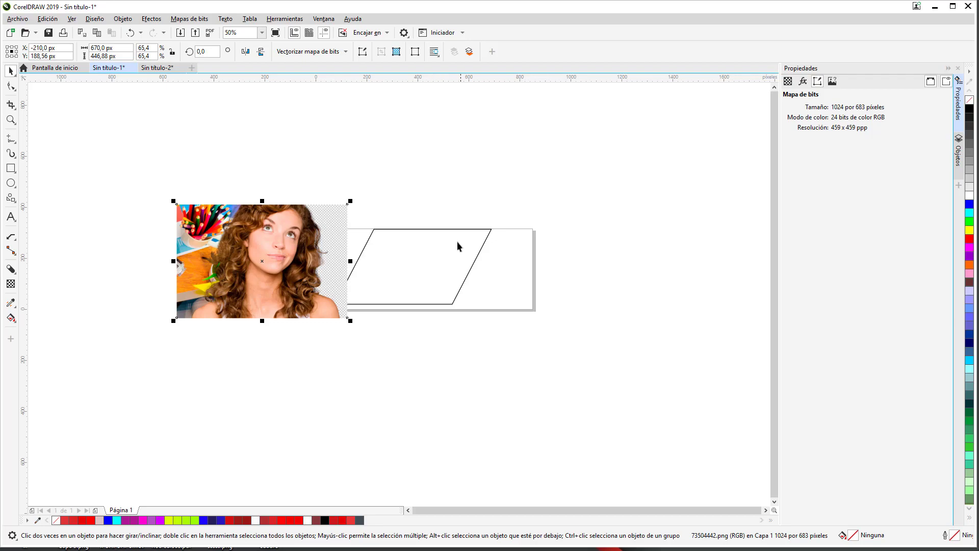
Place the imported photo inside the parallelogram as a PowerClip and center the content in the frame
right_click(272, 243)
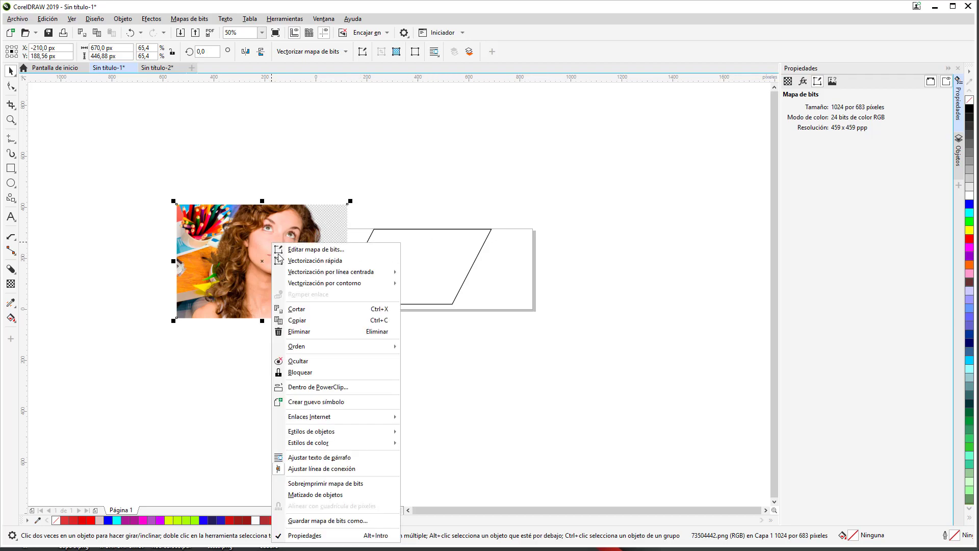
click(327, 388)
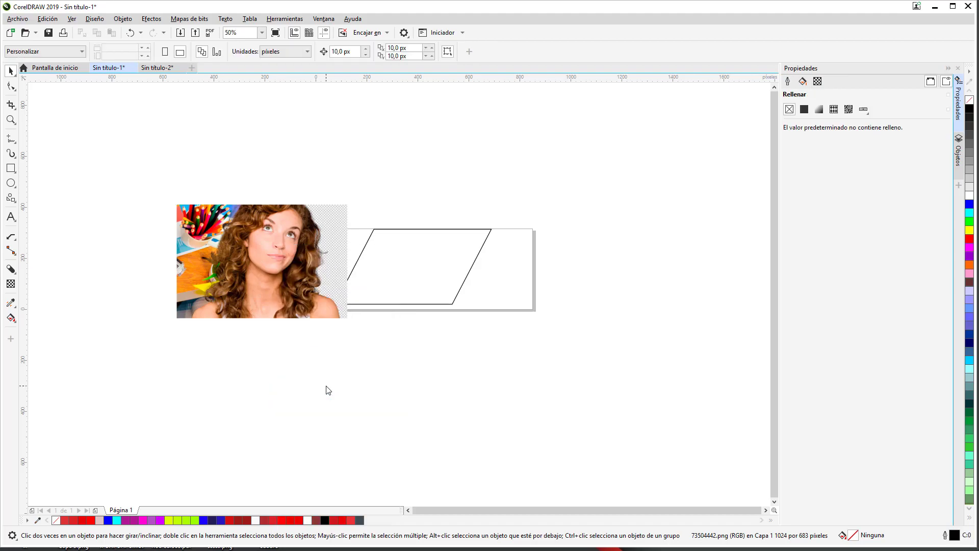
click(419, 265)
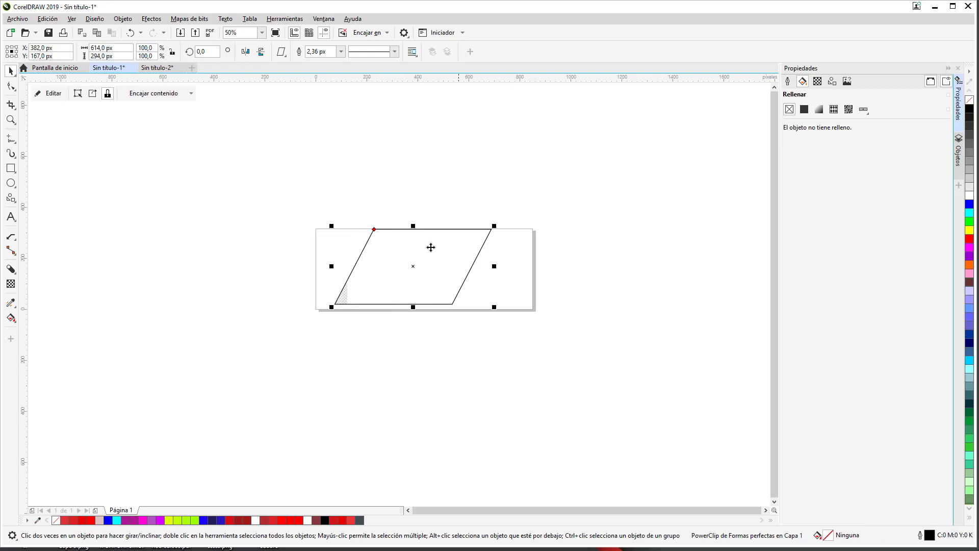
click(184, 98)
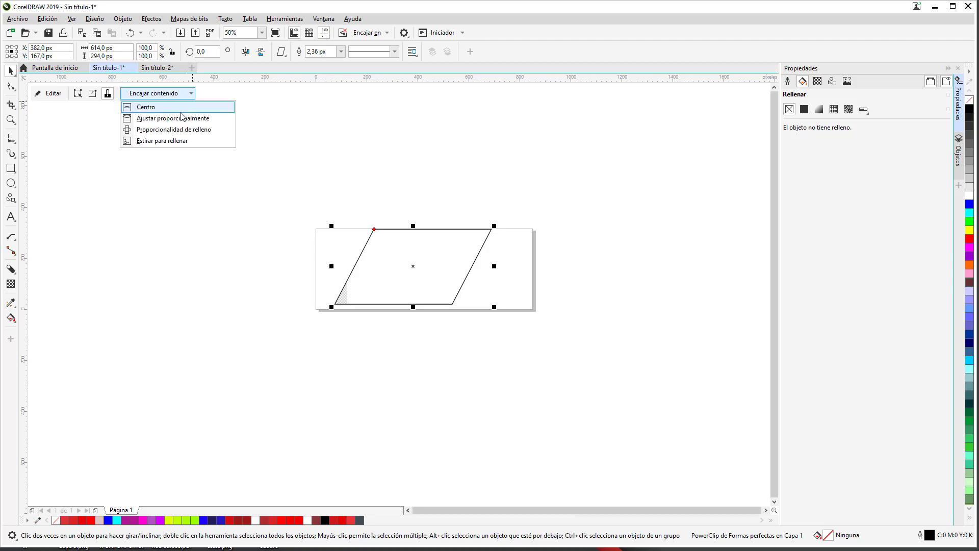
click(185, 108)
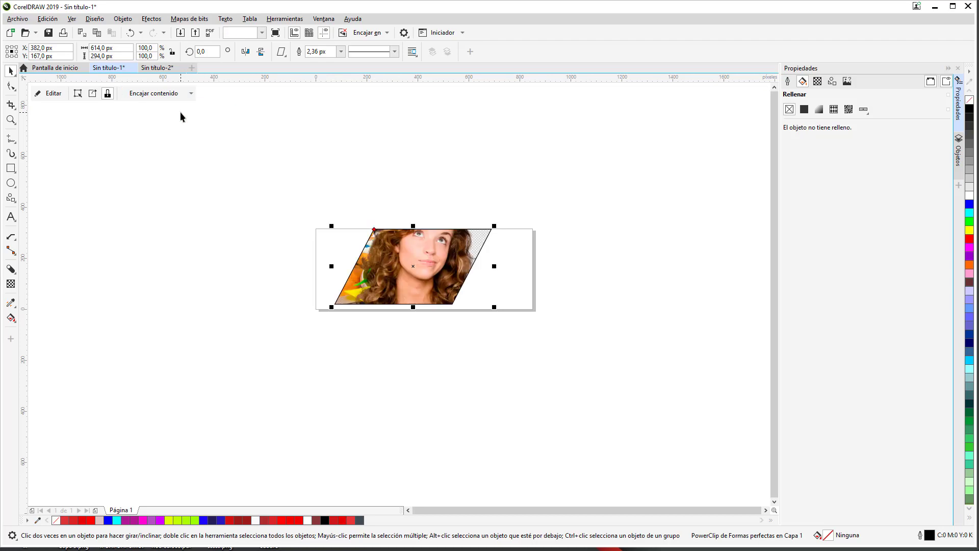
Edit the parallelogram's PowerClip contents, resize the photo to about 608 × 294 px to fit the frame, and finish editing
double_click(404, 280)
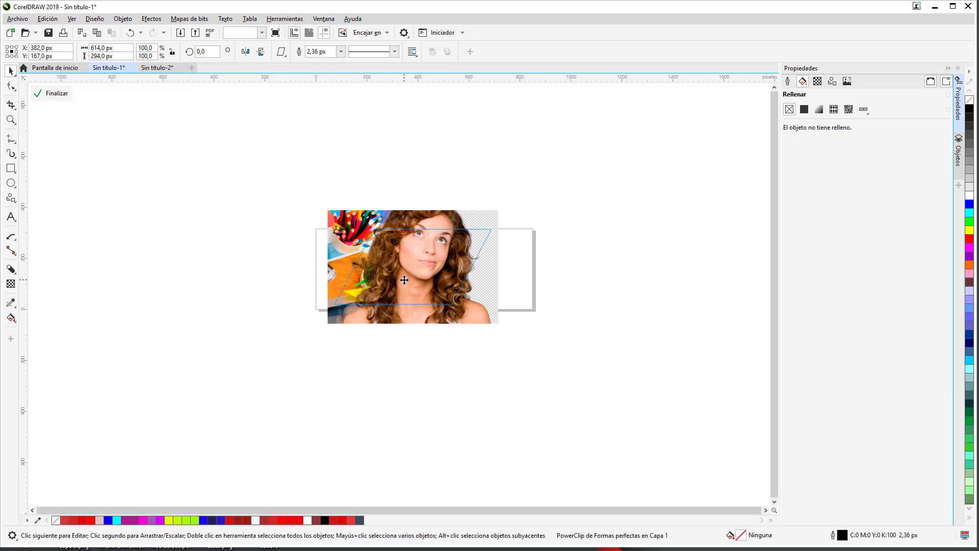
click(492, 317)
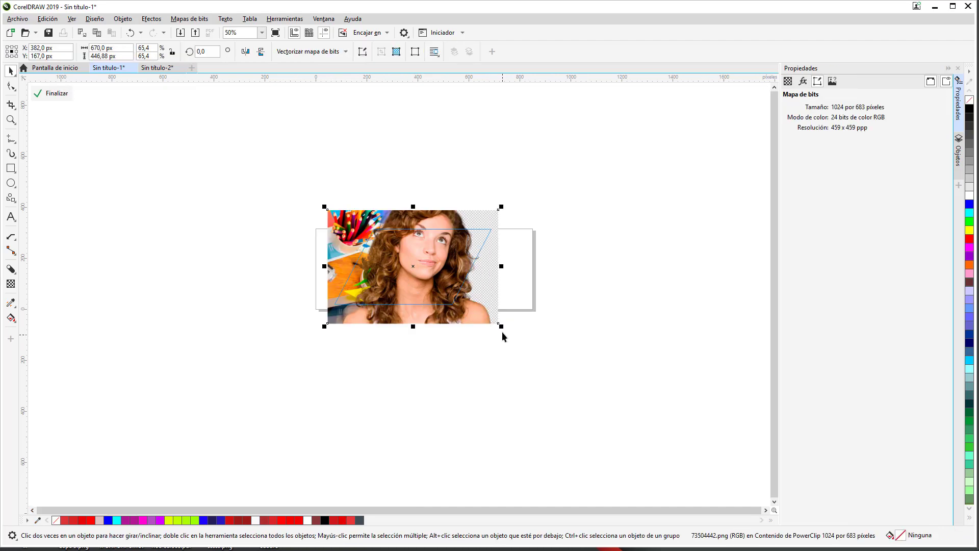
drag(501, 327, 476, 310)
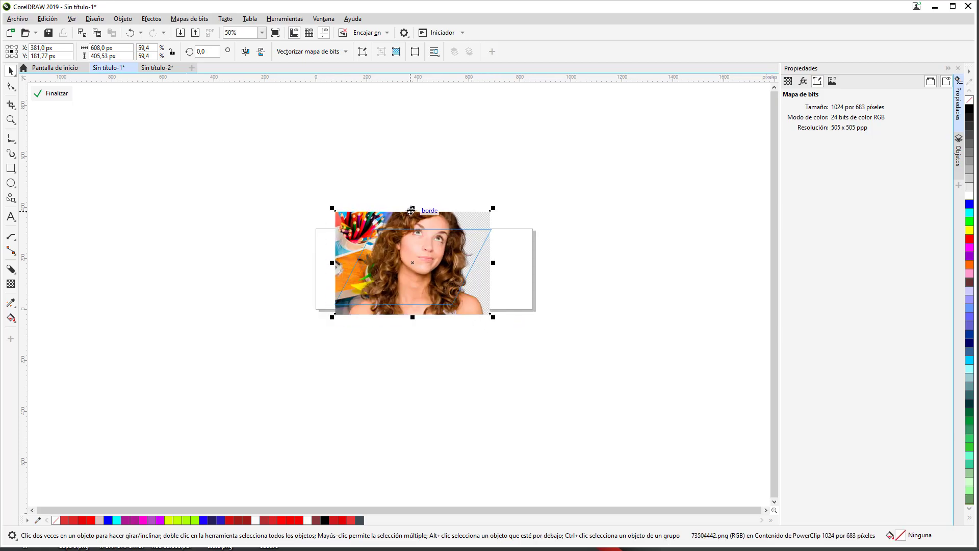
drag(412, 210, 412, 226)
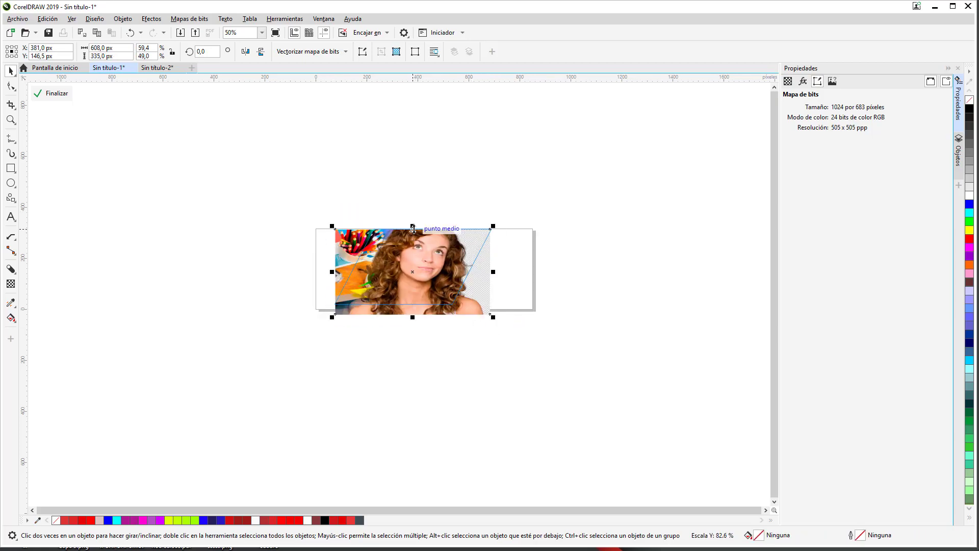
drag(412, 317, 412, 301)
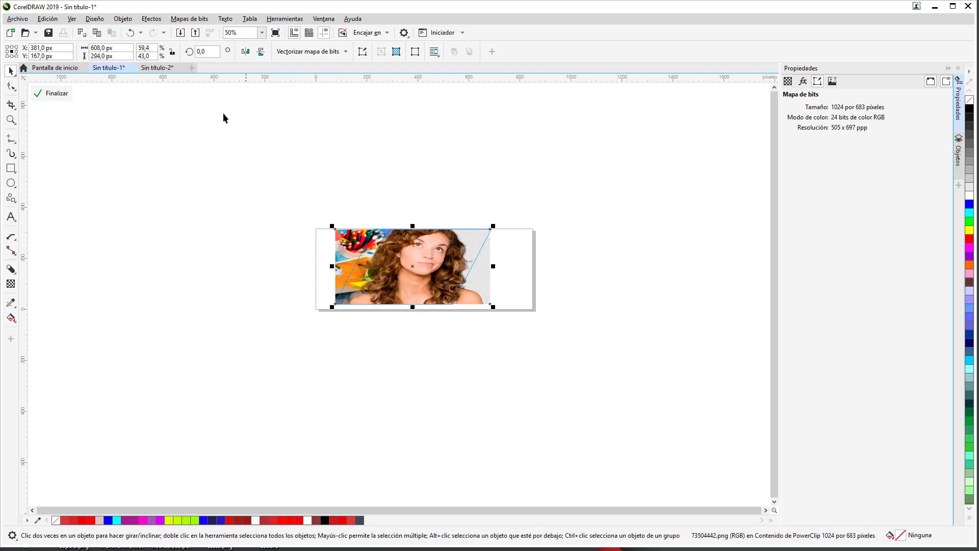
click(71, 97)
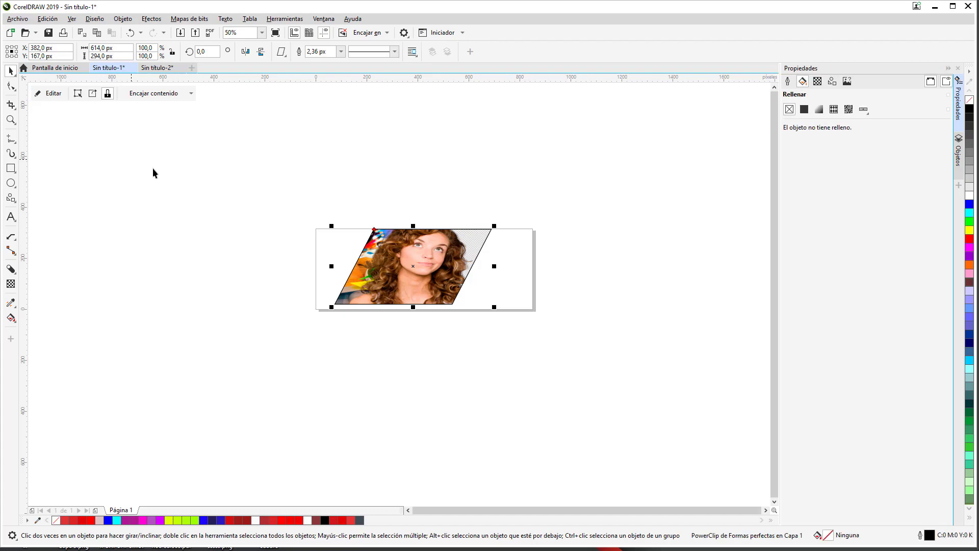
click(45, 95)
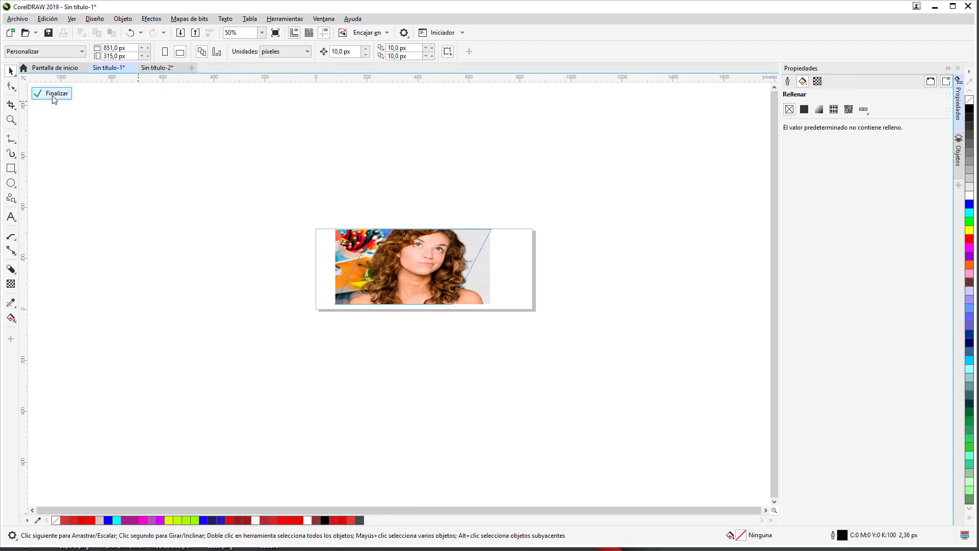
click(56, 96)
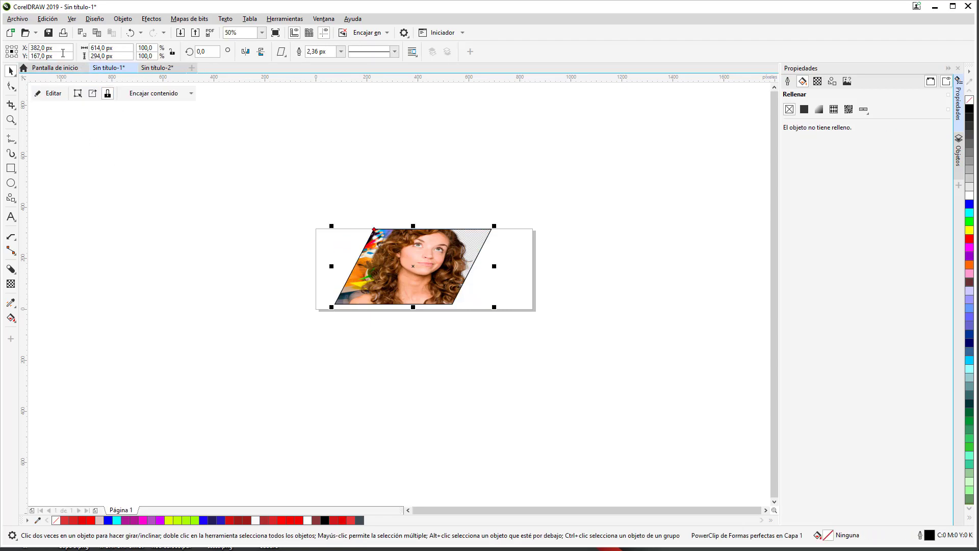
Send the document to a compressed zip folder, saving it as Sin título-1.cdr in Documents
click(22, 19)
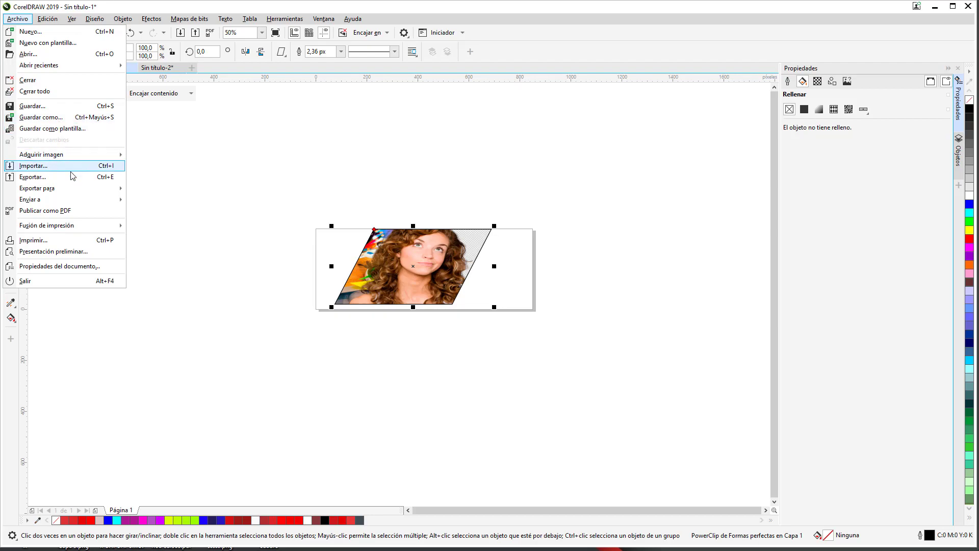
mouse_move(85, 203)
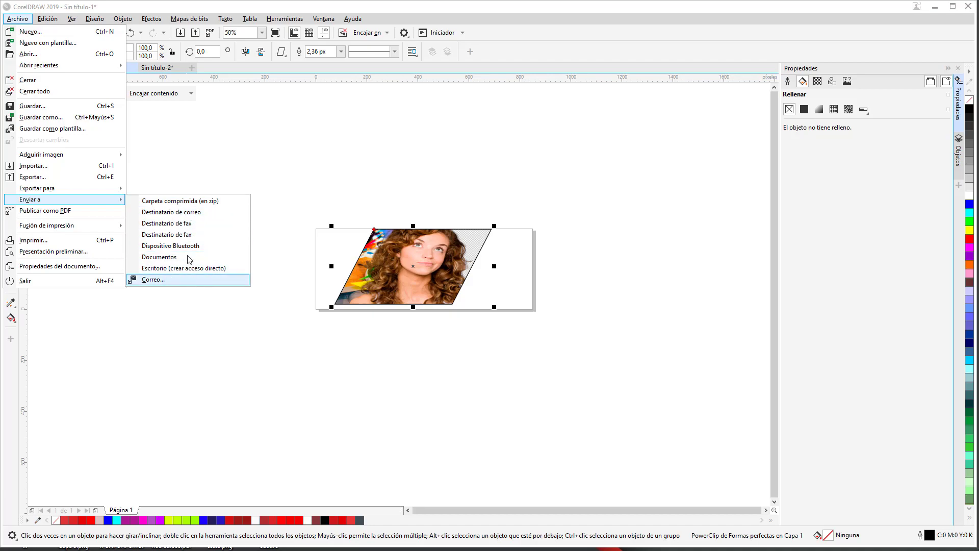
click(179, 202)
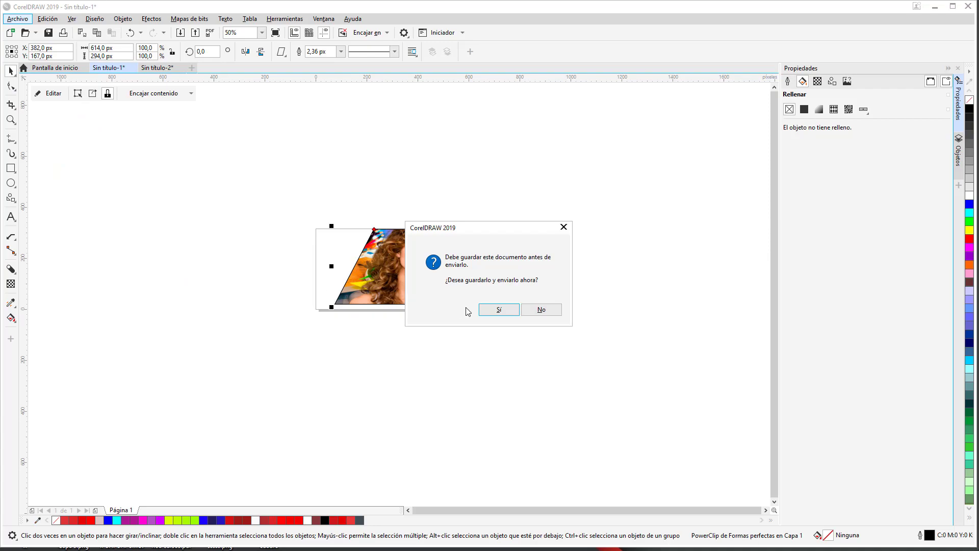
click(499, 310)
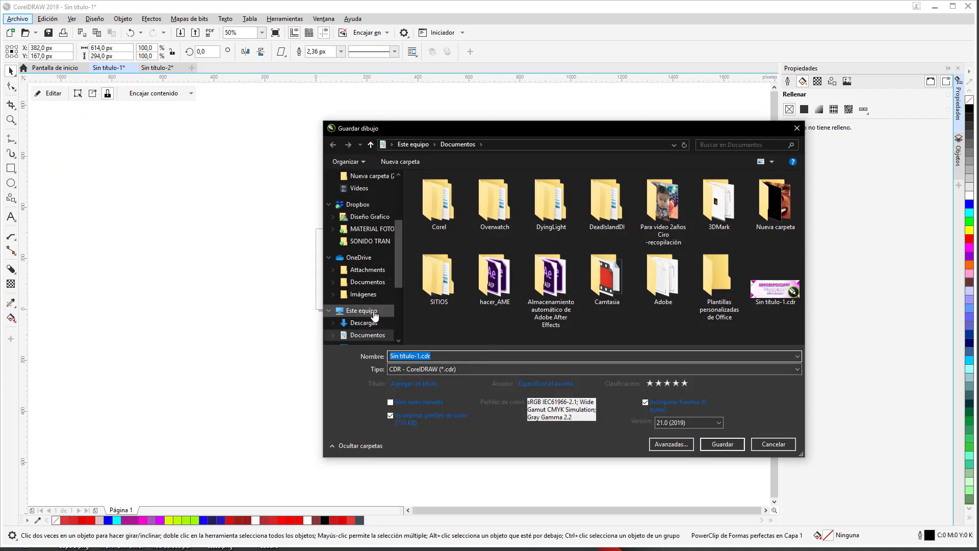
click(706, 449)
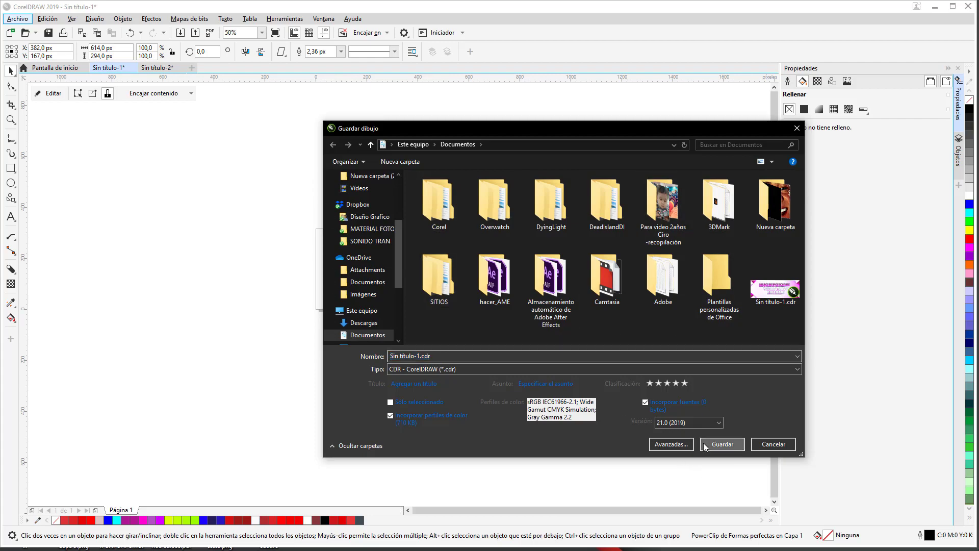
click(528, 305)
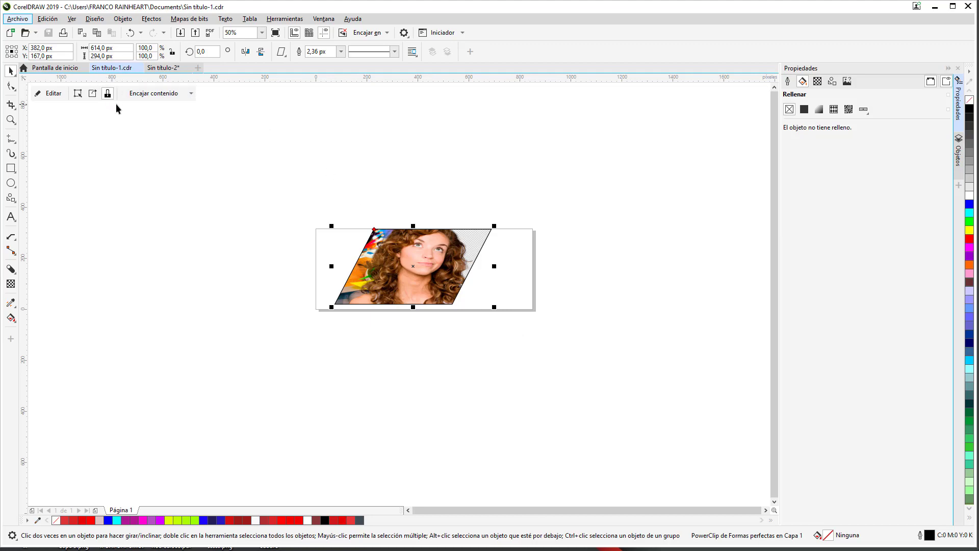
Publish the document as Sin título-1.pdf in the OneDrive Attachments folder
click(18, 19)
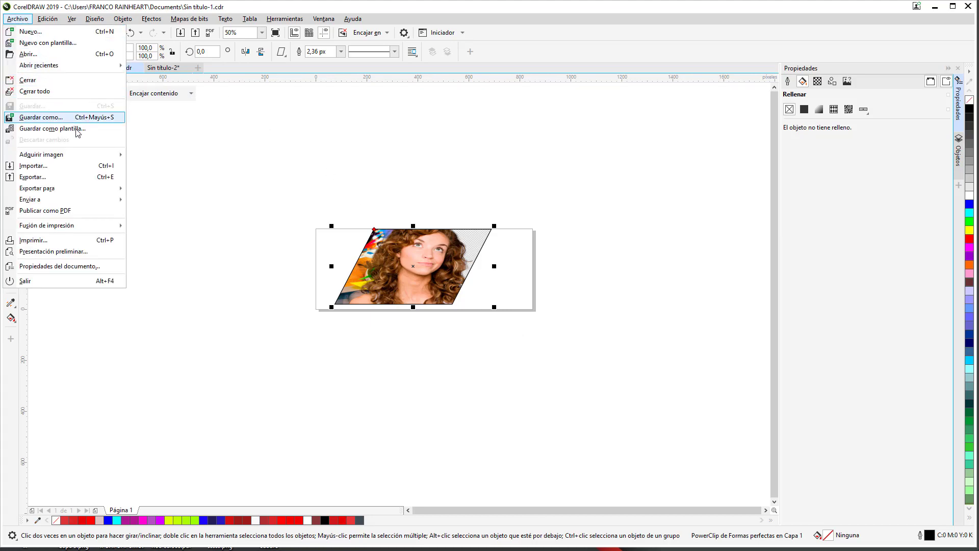
click(64, 214)
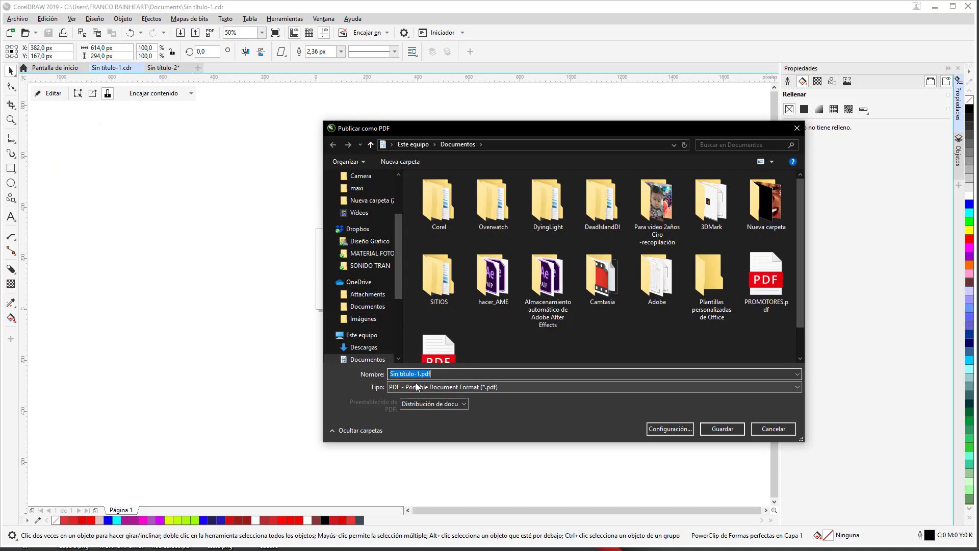
click(368, 299)
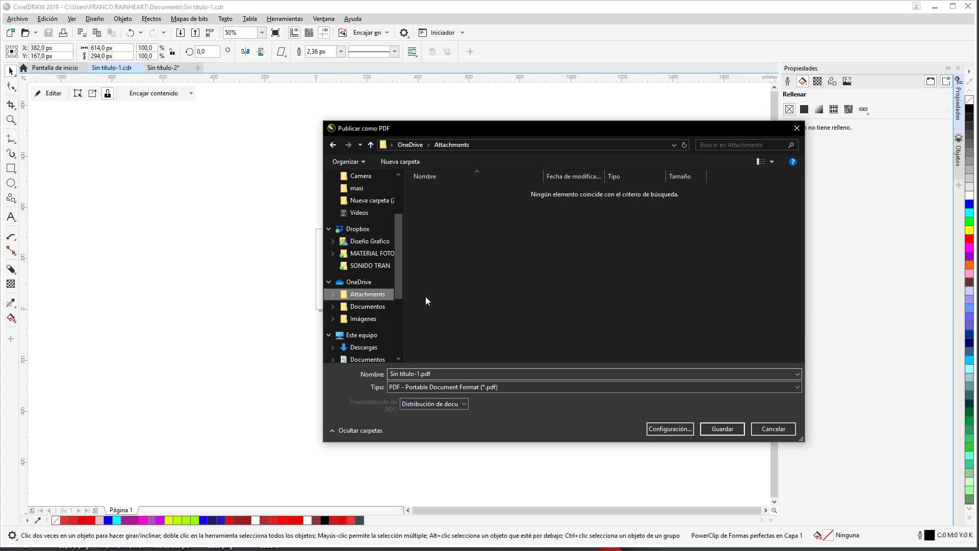
click(714, 427)
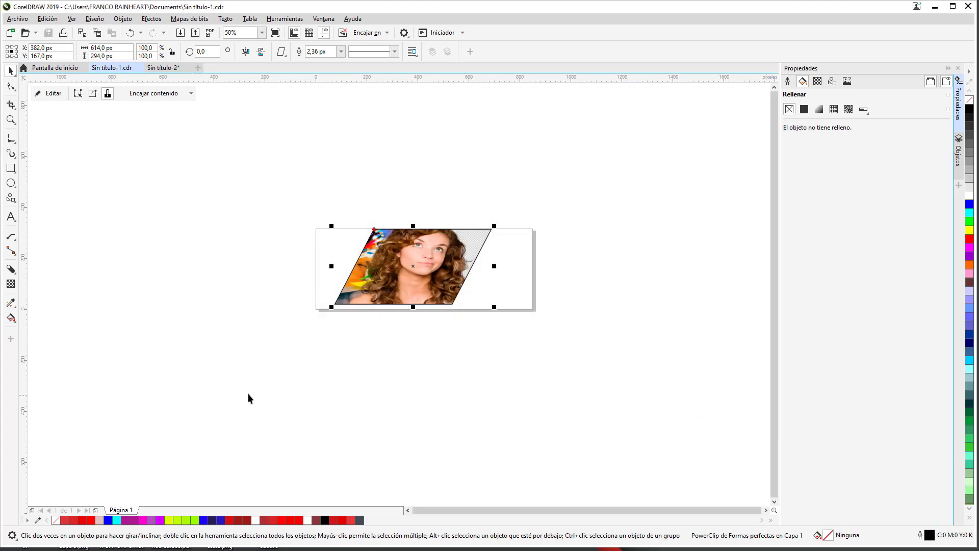
Switch to File Explorer, view Sin título-1.pdf from the OneDrive Attachments folder, and return to CorelDRAW
key(super+e)
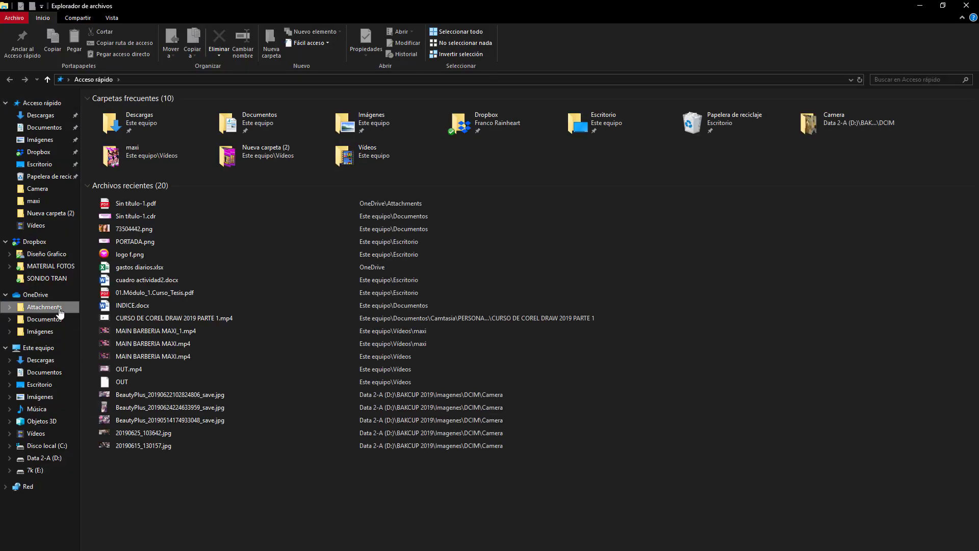
click(59, 308)
double_click(133, 114)
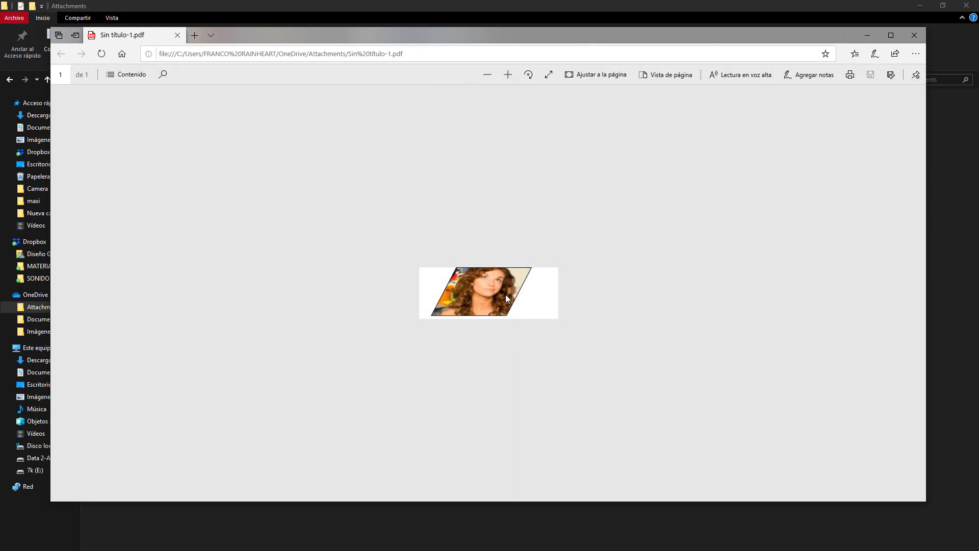
click(917, 37)
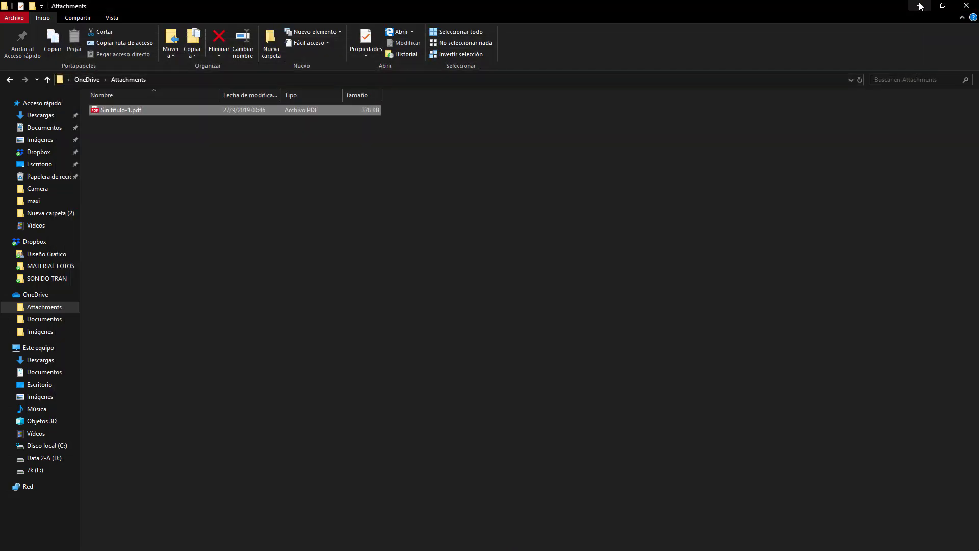
click(920, 6)
Examine the print merge wizard's options for adding columns or importing data, and close it
click(18, 19)
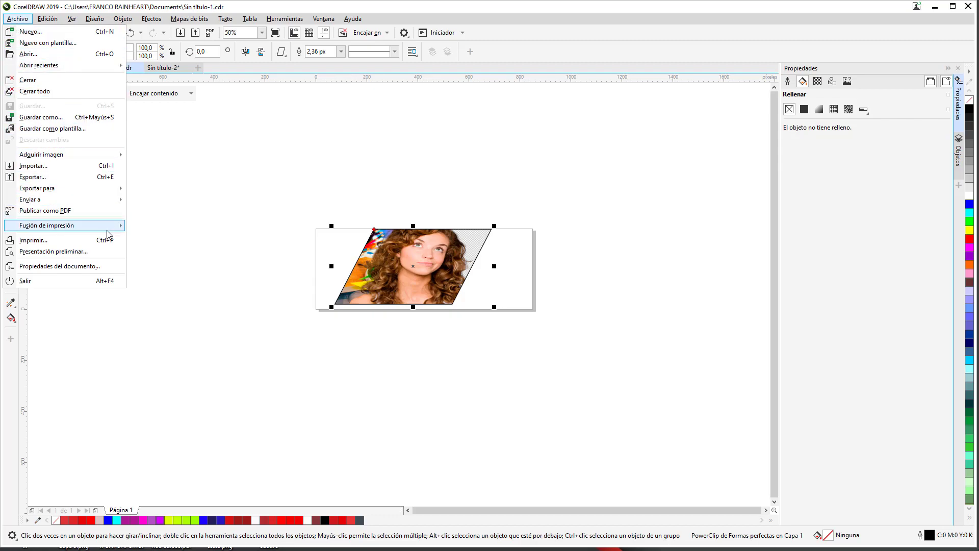
mouse_move(107, 229)
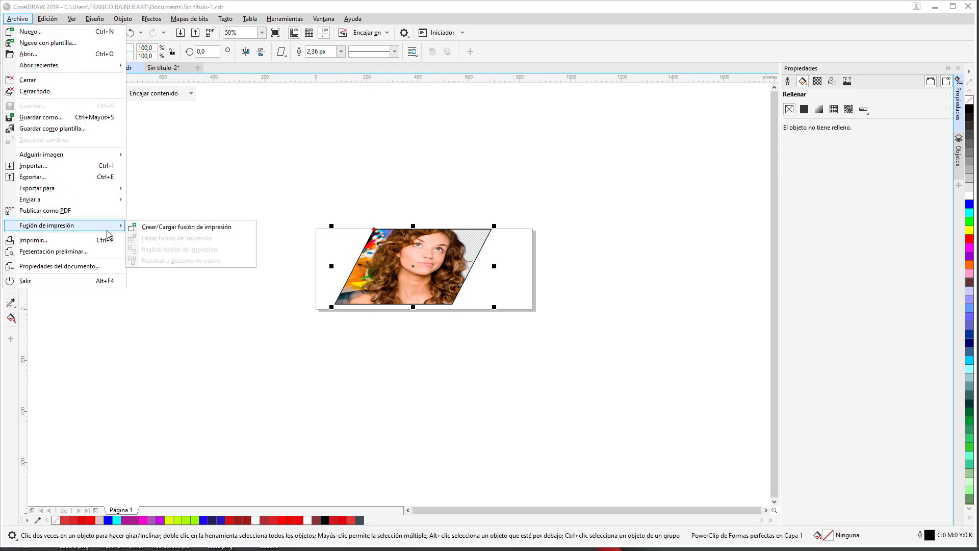
click(170, 227)
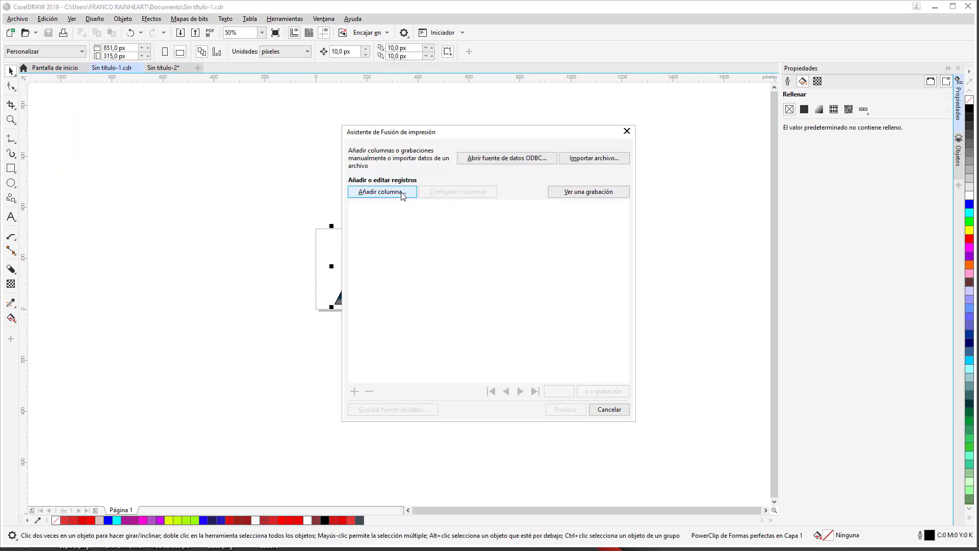
click(628, 133)
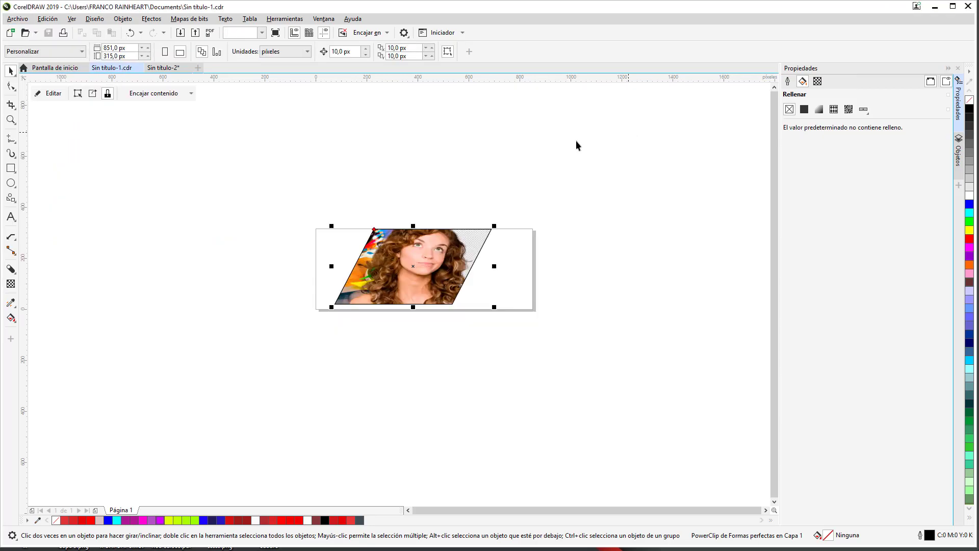
Open the print settings for the document and review the available printers and orientation options
click(18, 18)
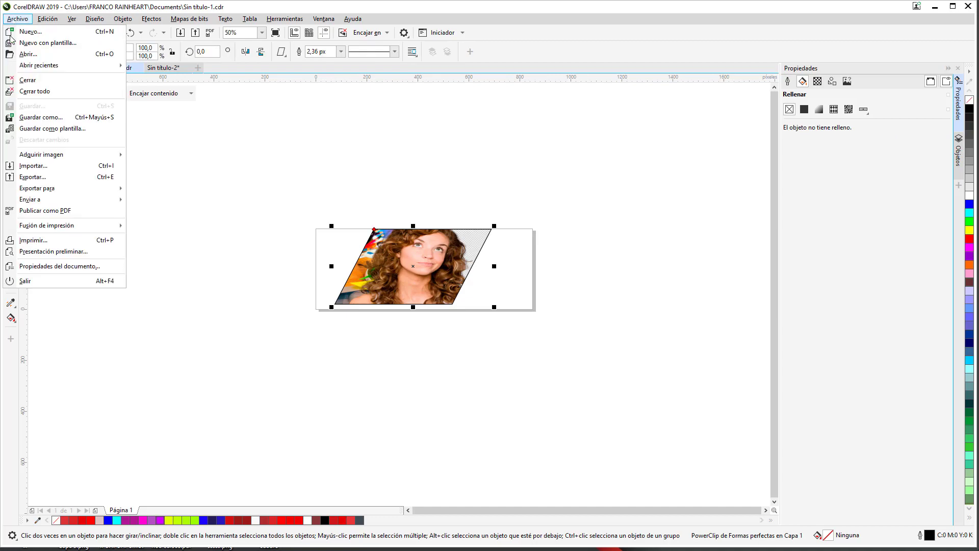
click(46, 240)
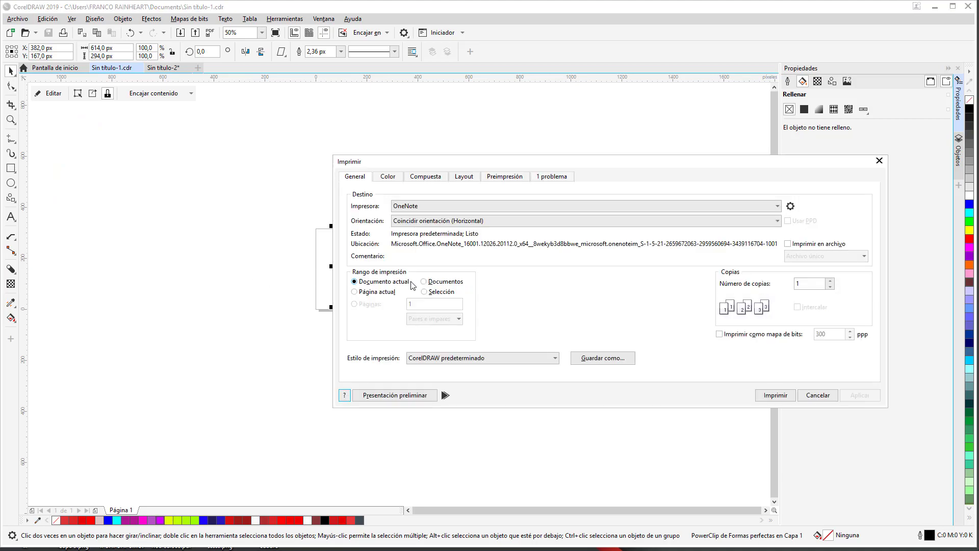
click(220, 191)
click(221, 192)
click(247, 204)
click(244, 216)
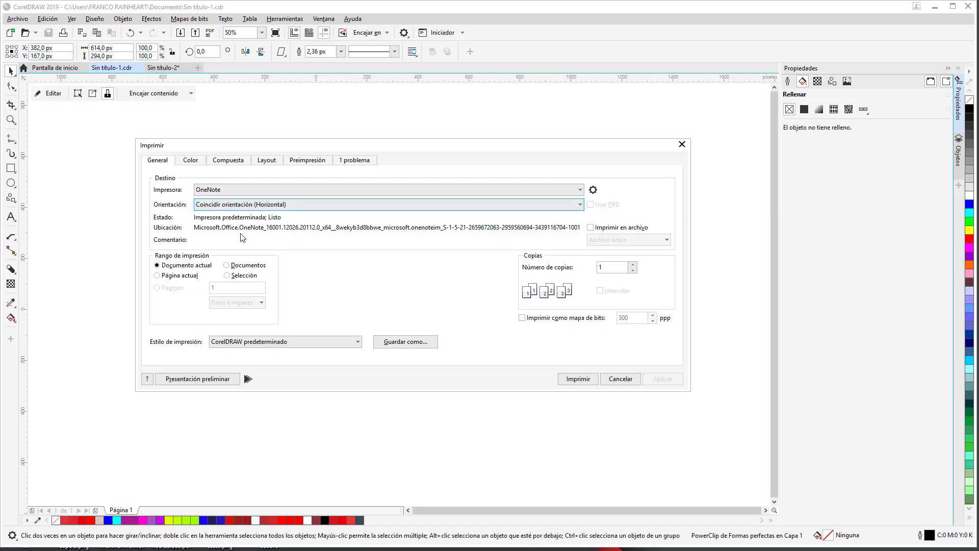
Try the current-page print range, restore the current-document range, and check the print style and number of copies
click(185, 277)
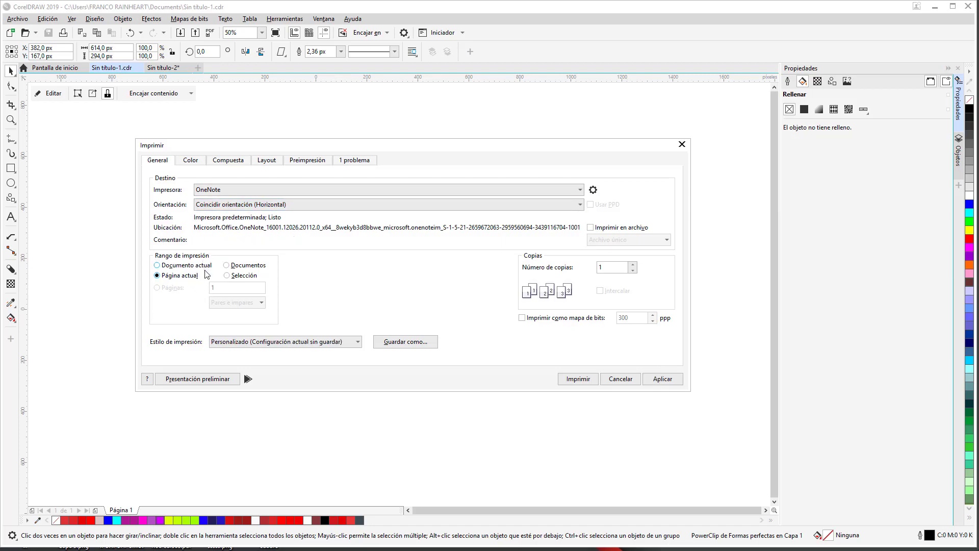
click(186, 266)
click(294, 341)
click(466, 297)
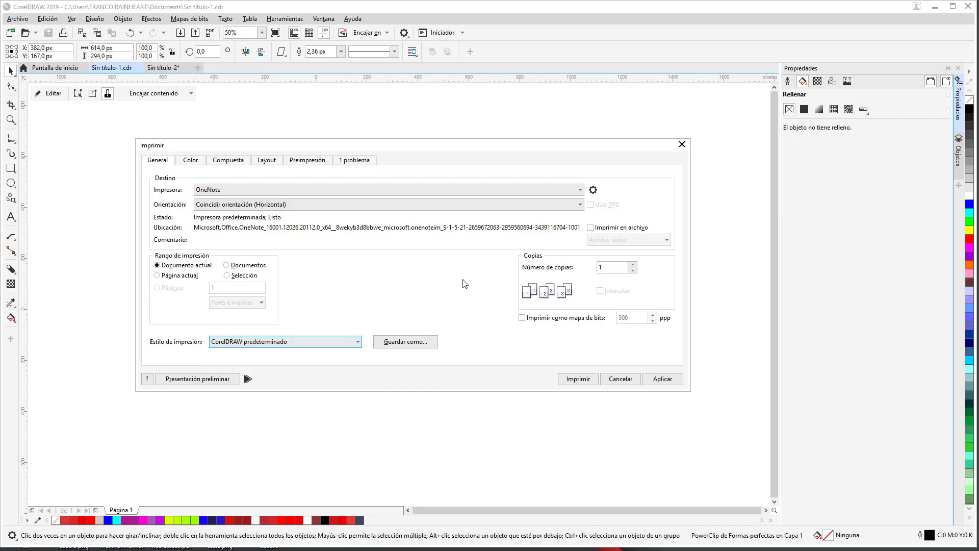
click(624, 266)
Review the color, composite, layout and prepress print settings and the reported print issues
click(189, 160)
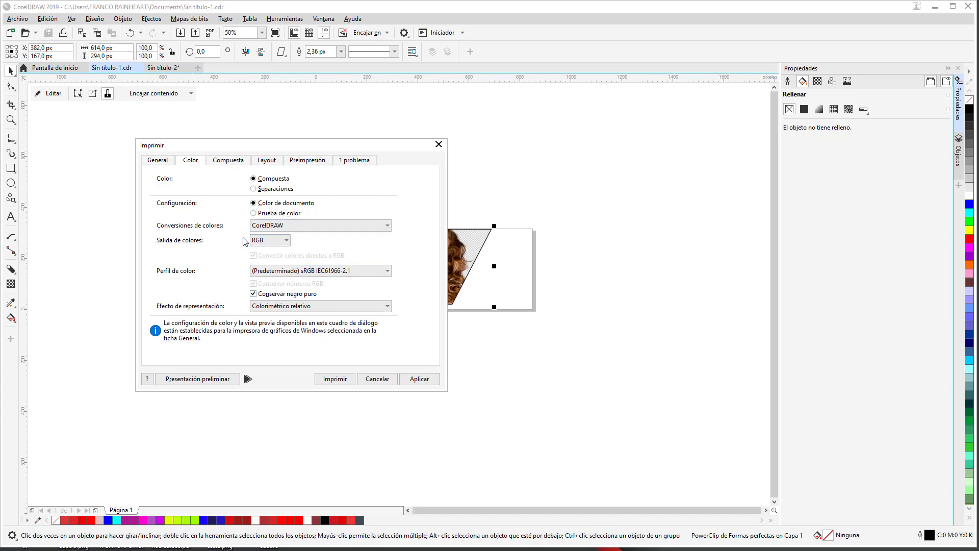
click(227, 162)
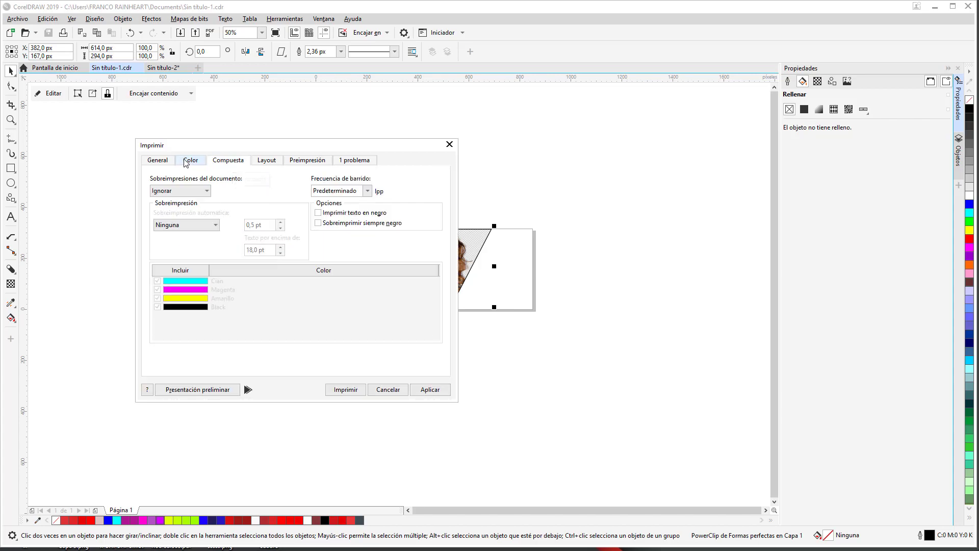
click(264, 160)
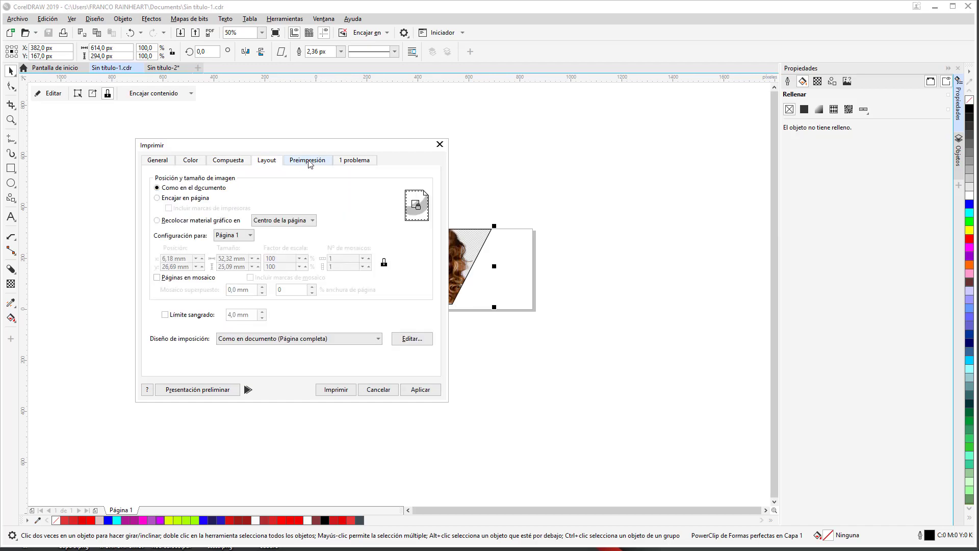
click(321, 161)
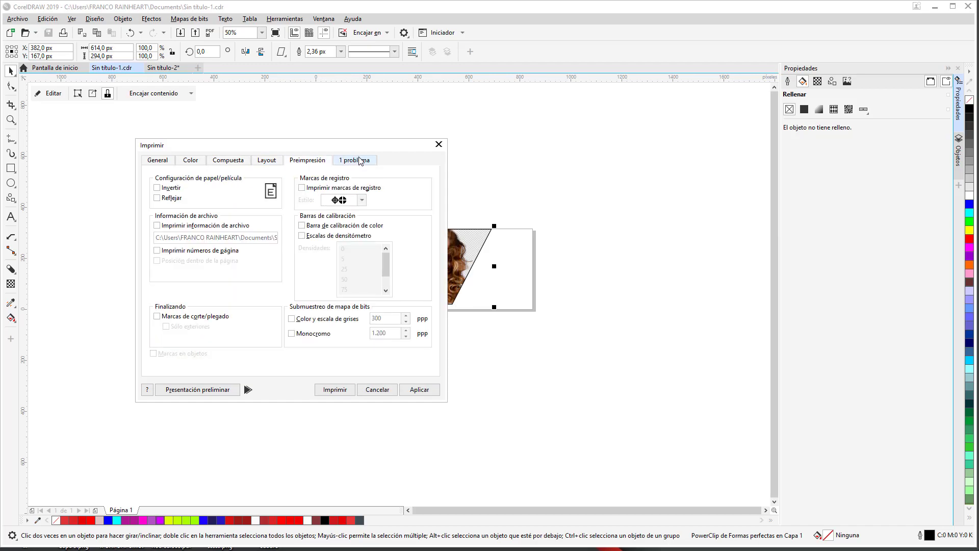
click(360, 160)
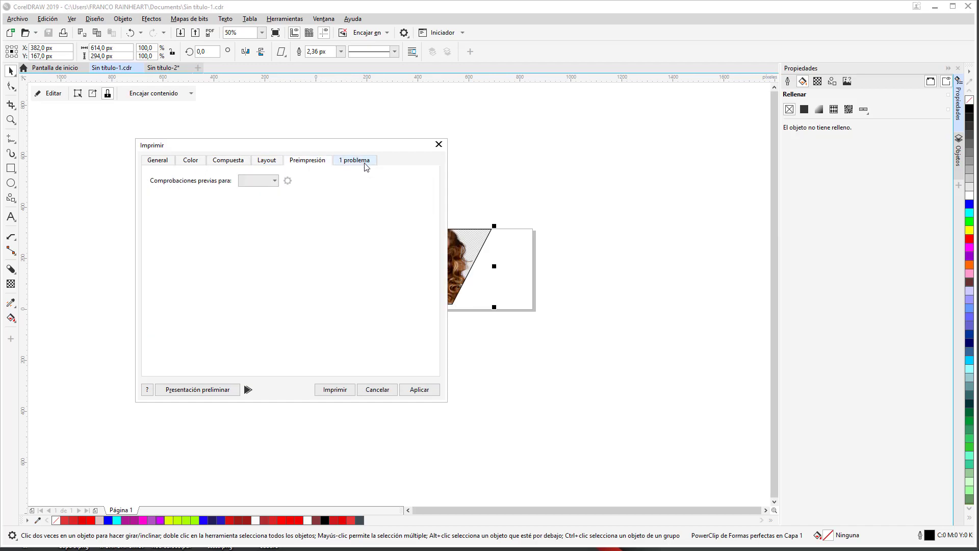
Review the prepress, layout and composite print settings again and close the print settings without printing
click(321, 159)
click(267, 161)
click(224, 162)
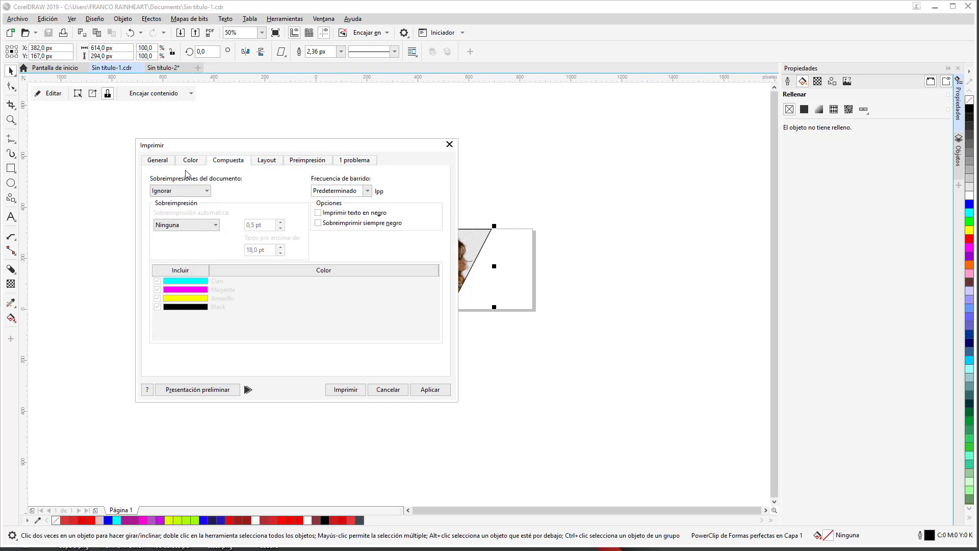
click(386, 391)
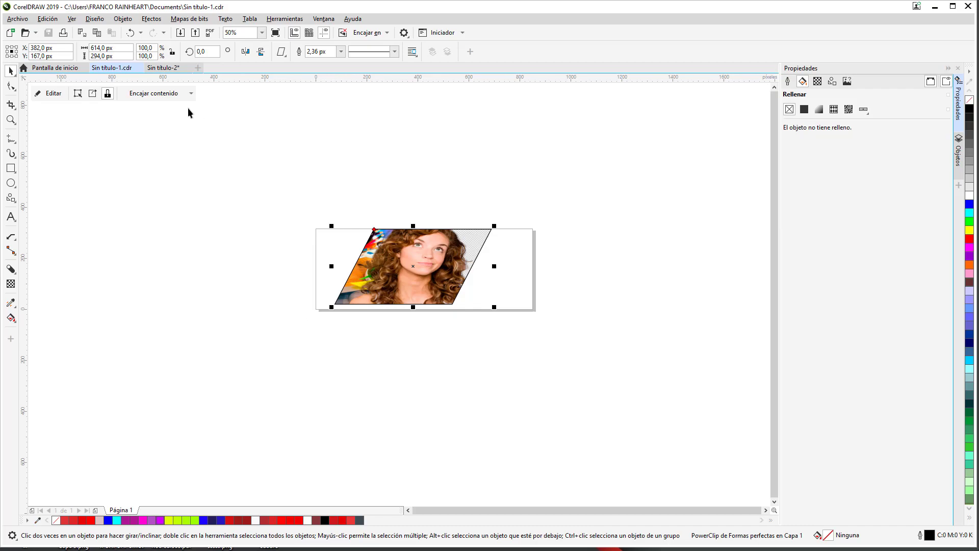
View the print preview of the document and close it
click(17, 19)
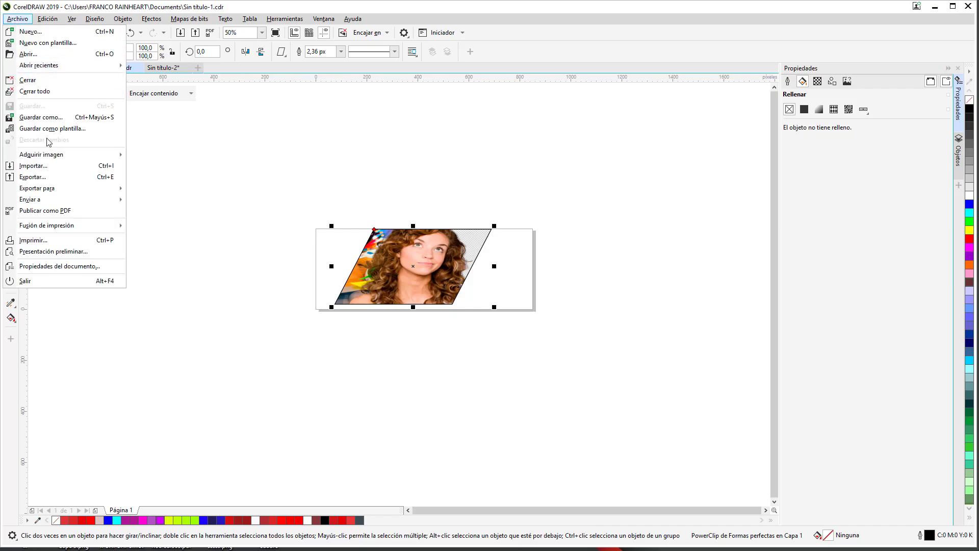
click(65, 254)
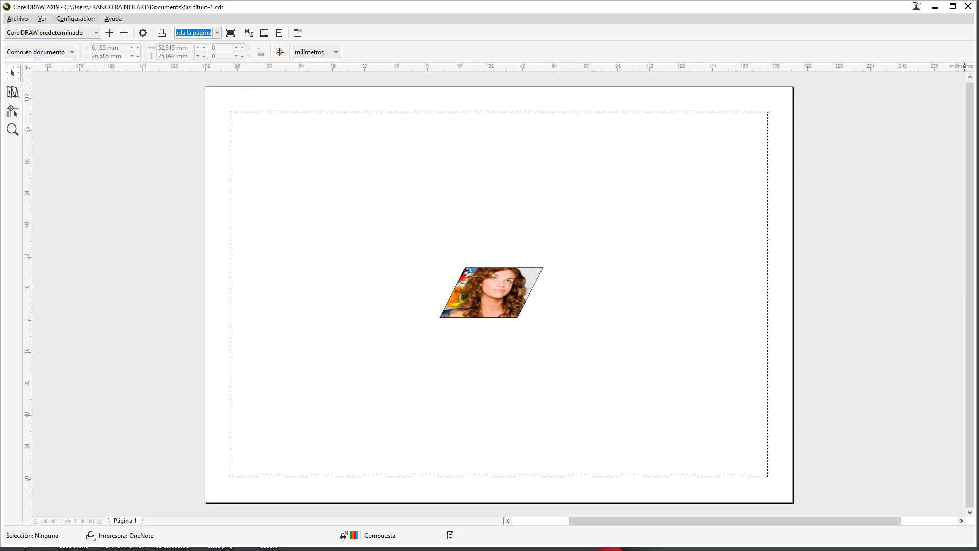
click(968, 6)
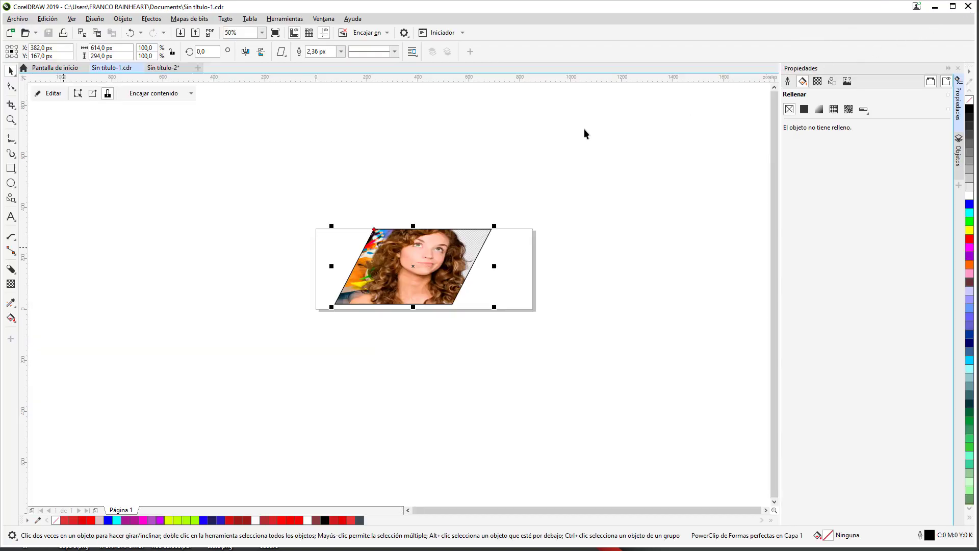
Examine the document properties, including the title and subject fields and the file details, and close them without changes
click(18, 19)
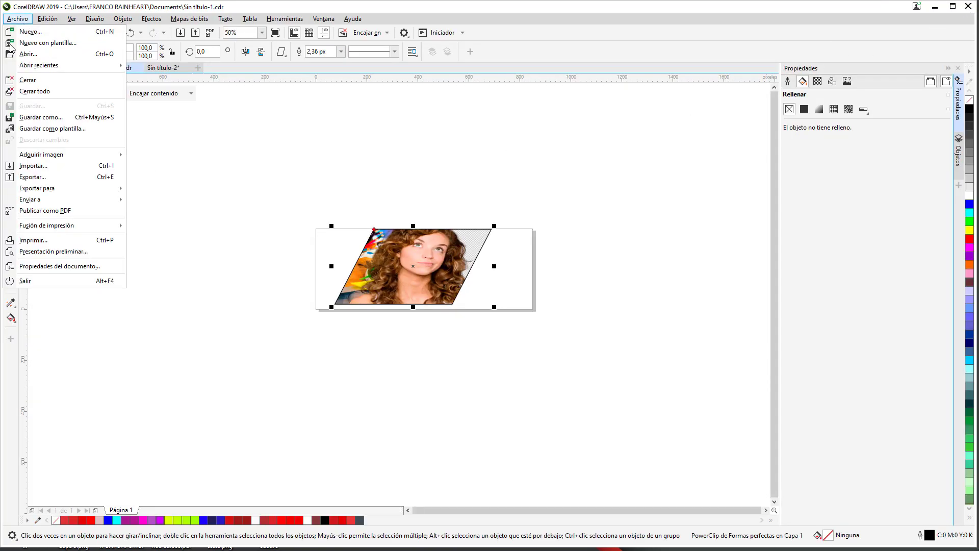
click(60, 267)
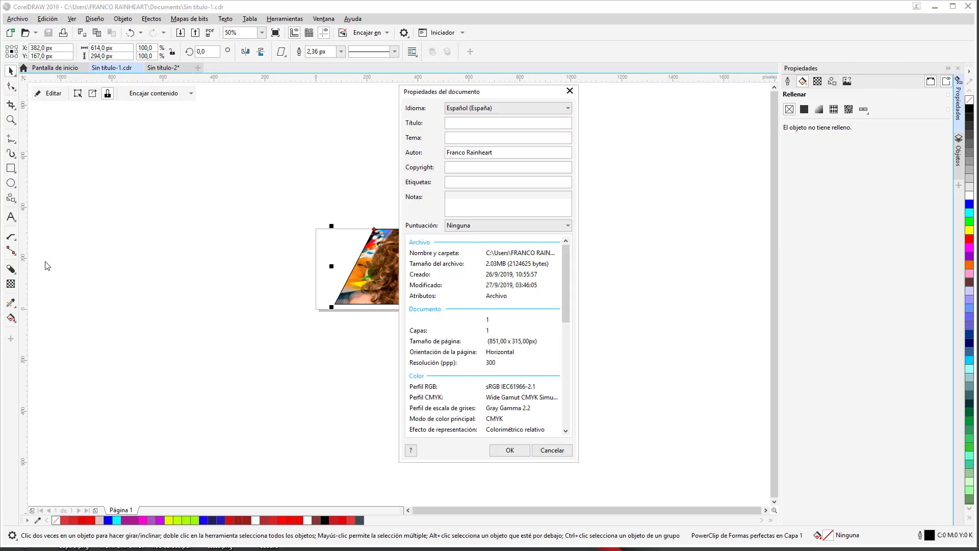
click(465, 122)
click(469, 138)
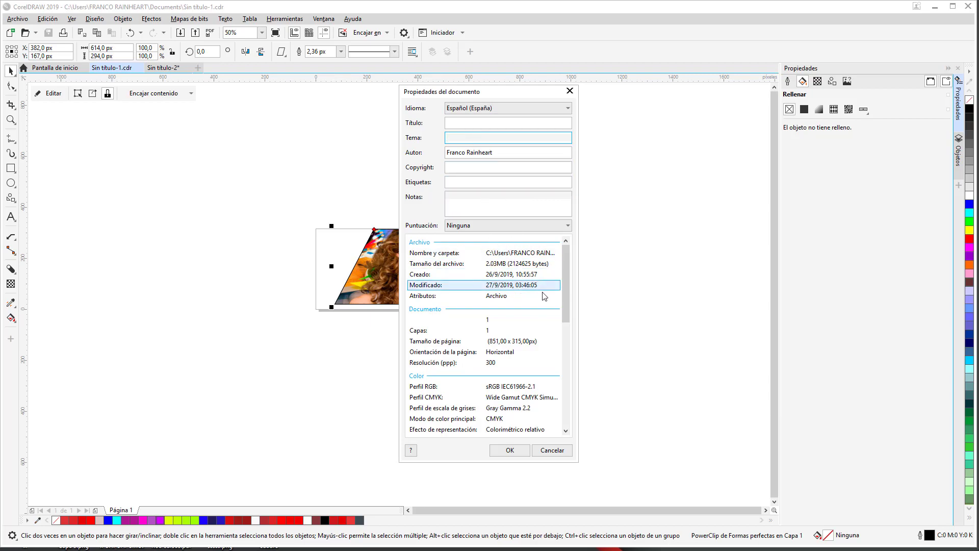
click(562, 325)
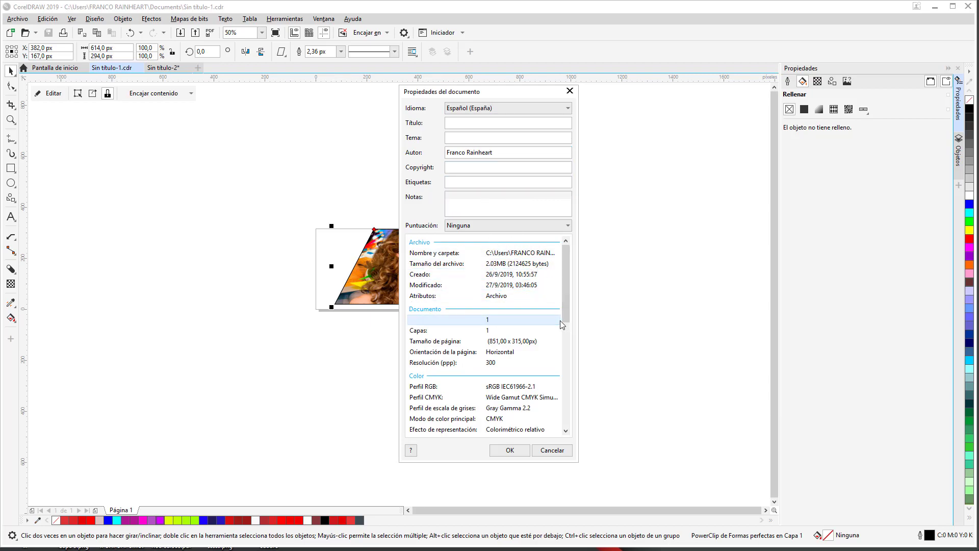
click(538, 450)
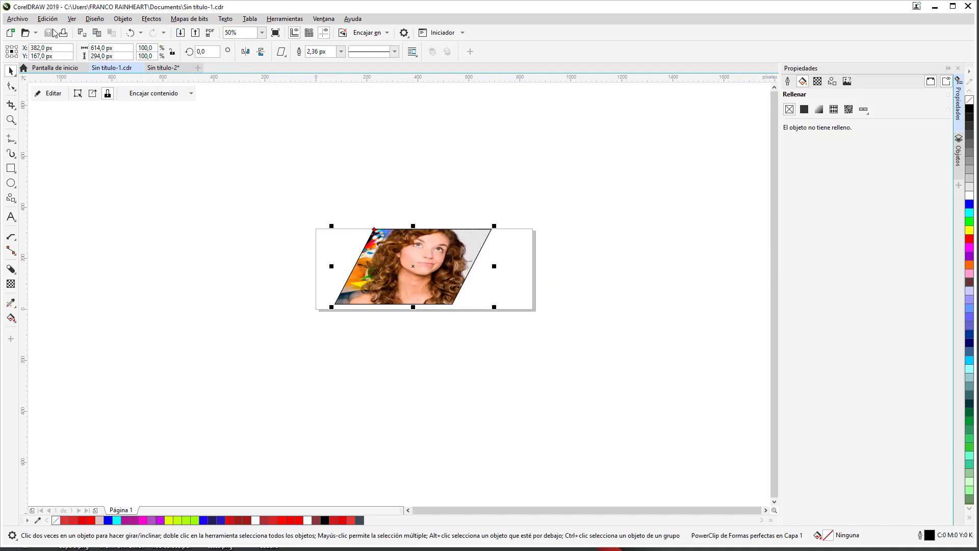
Duplicate the PowerClip photo, place the copy beyond the page's upper-left corner, and duplicate it once more with the same offset
click(431, 296)
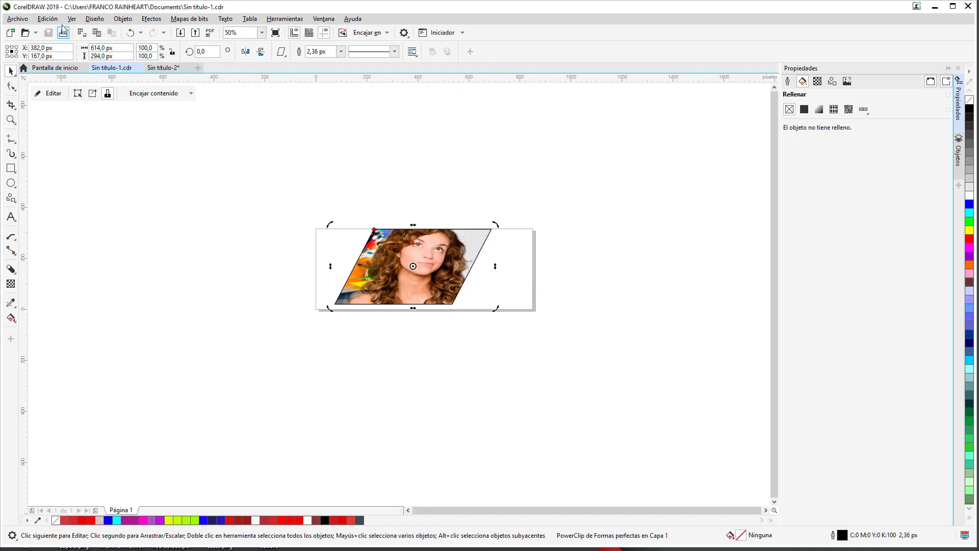
click(48, 19)
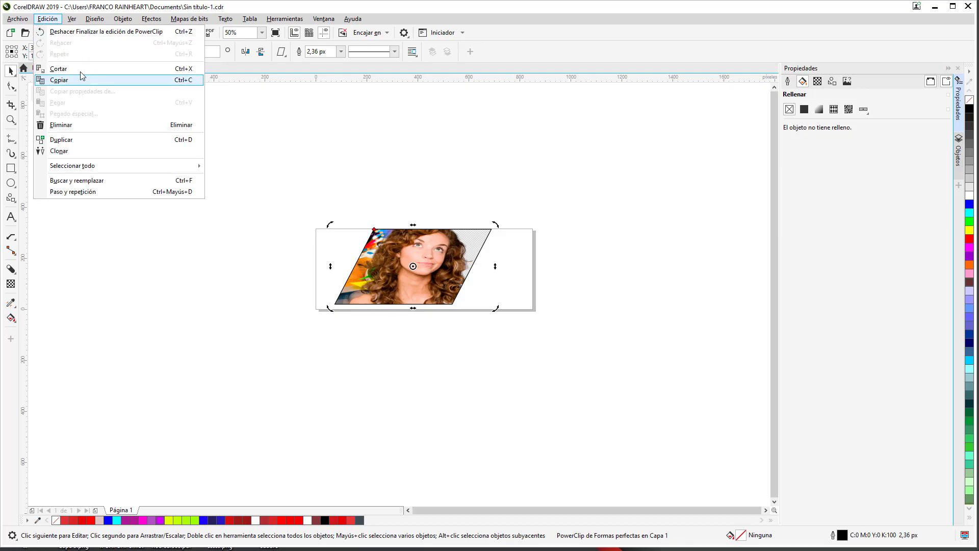
click(75, 140)
drag(382, 268, 227, 234)
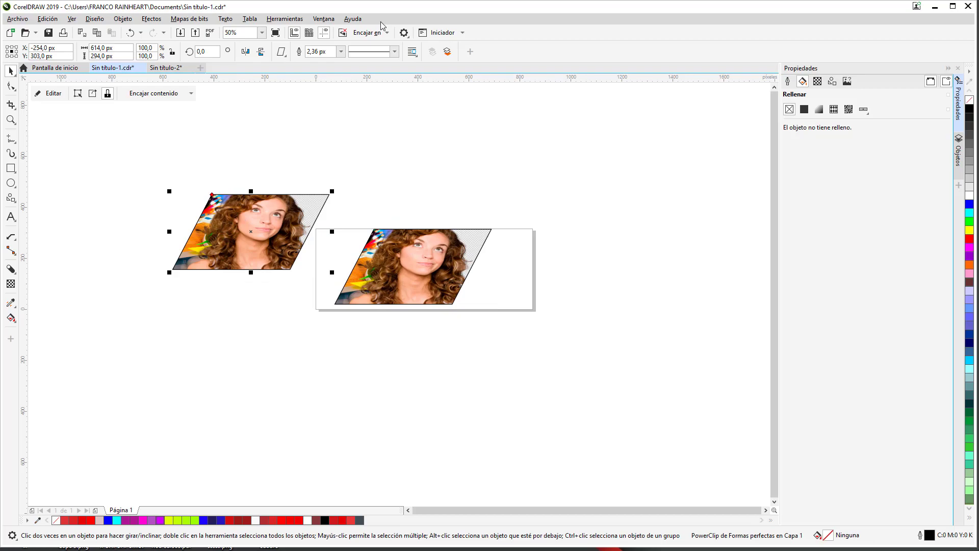
key(ctrl+d)
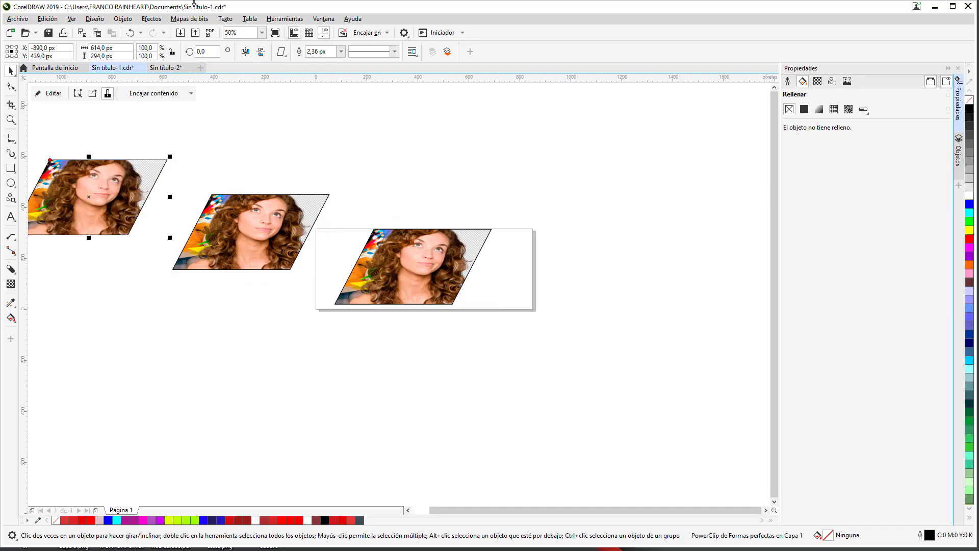
Clone the newest duplicate and move that duplicate above the page
click(44, 20)
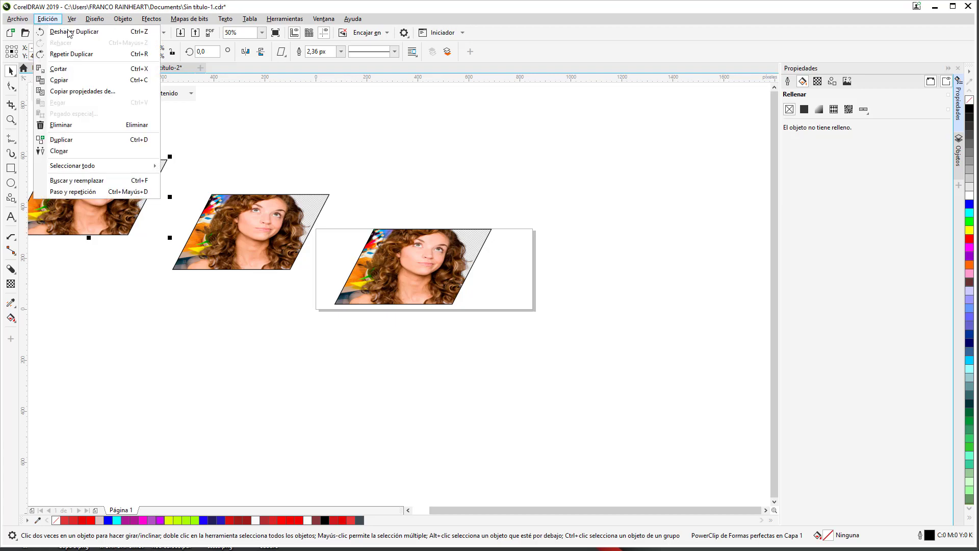
click(110, 151)
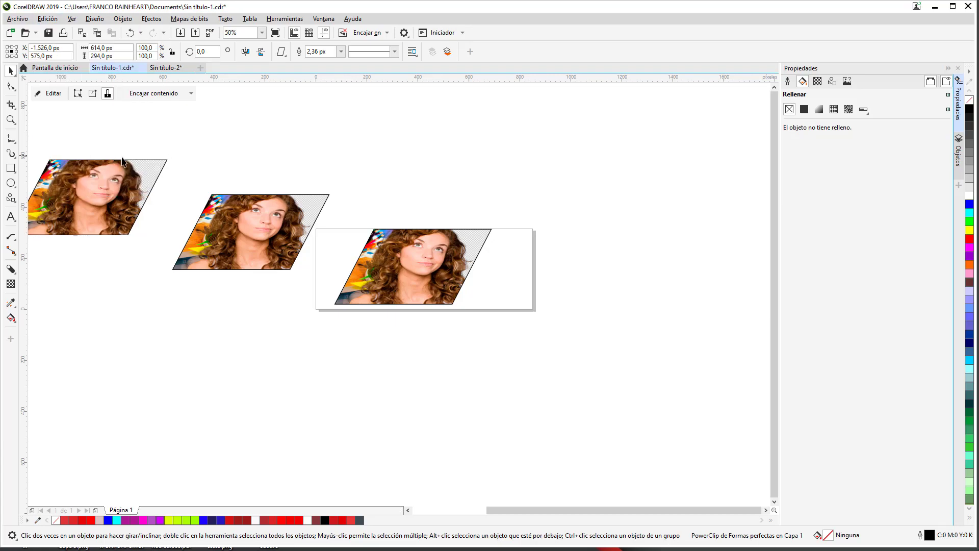
drag(111, 199, 442, 161)
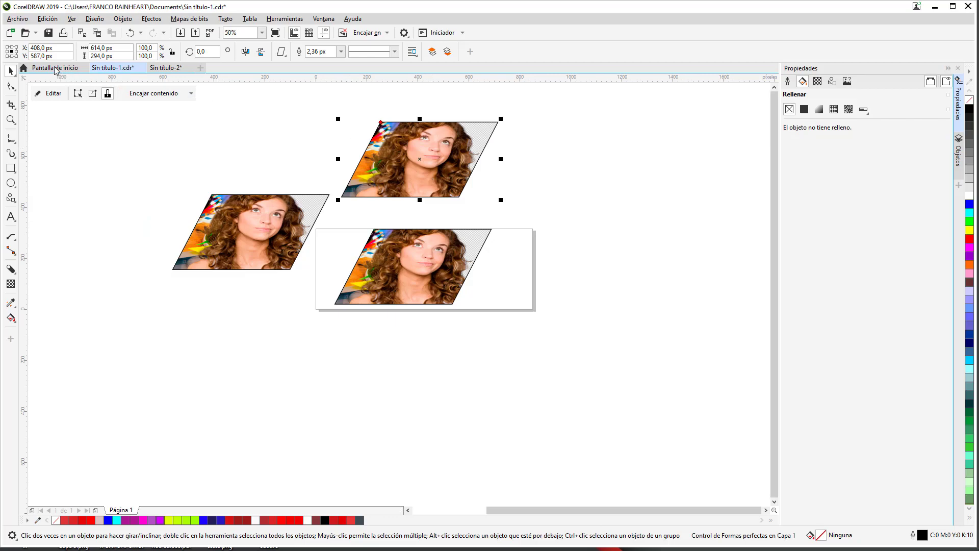
Clone the photo above the page and place the clone to its right, leaving nothing selected
click(50, 19)
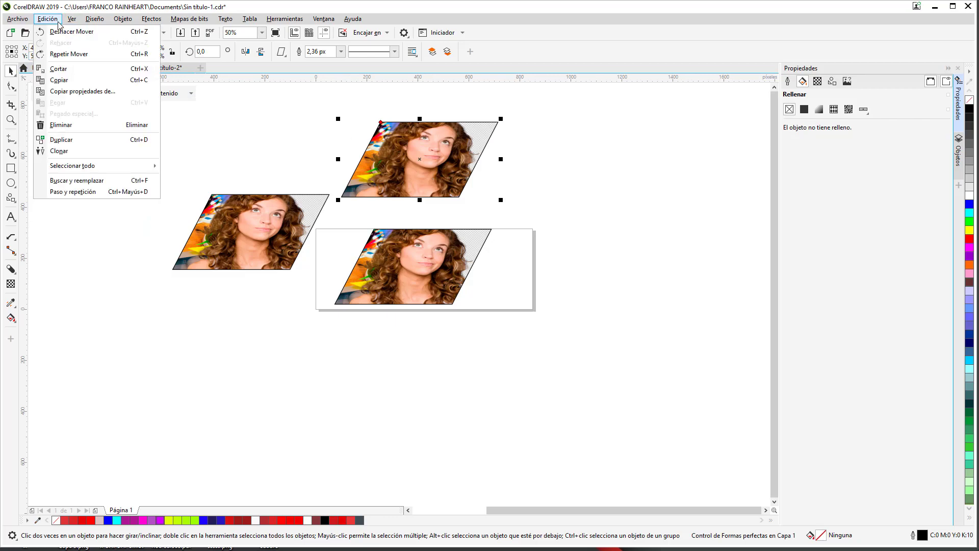
click(62, 152)
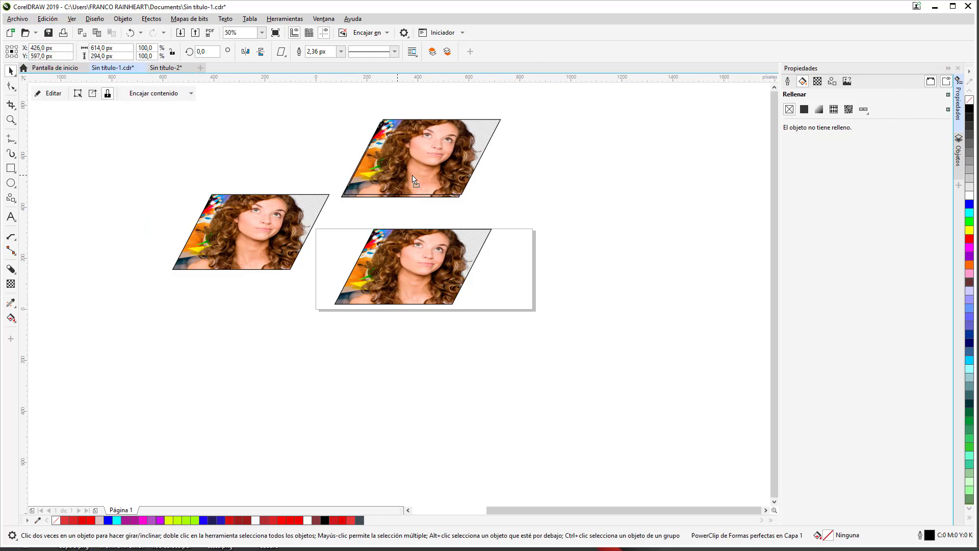
drag(403, 175, 553, 202)
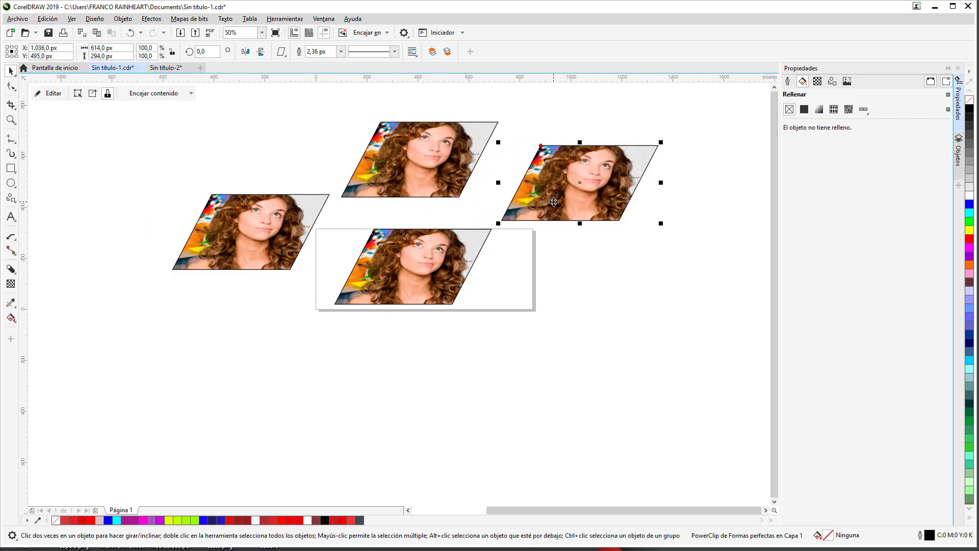
click(202, 131)
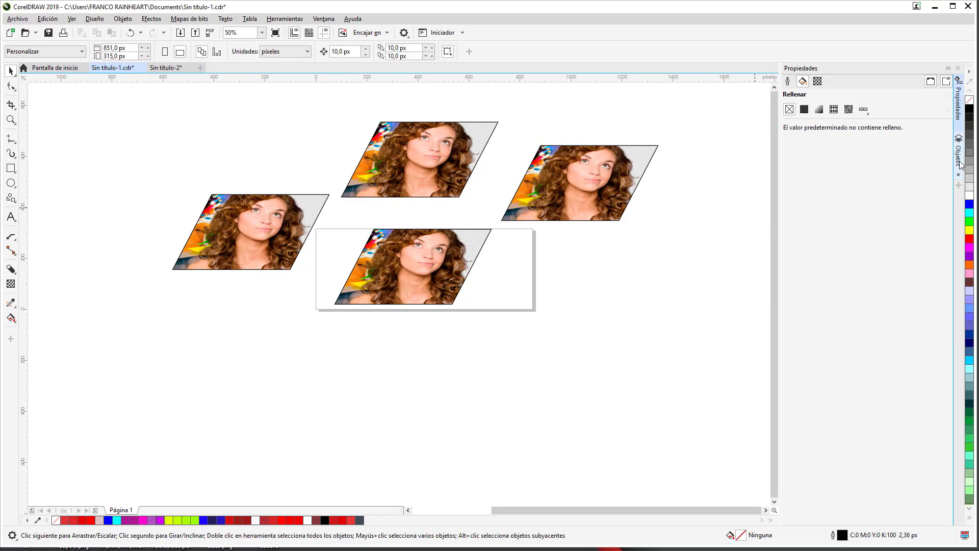
Show the document's object list and select all objects
click(959, 156)
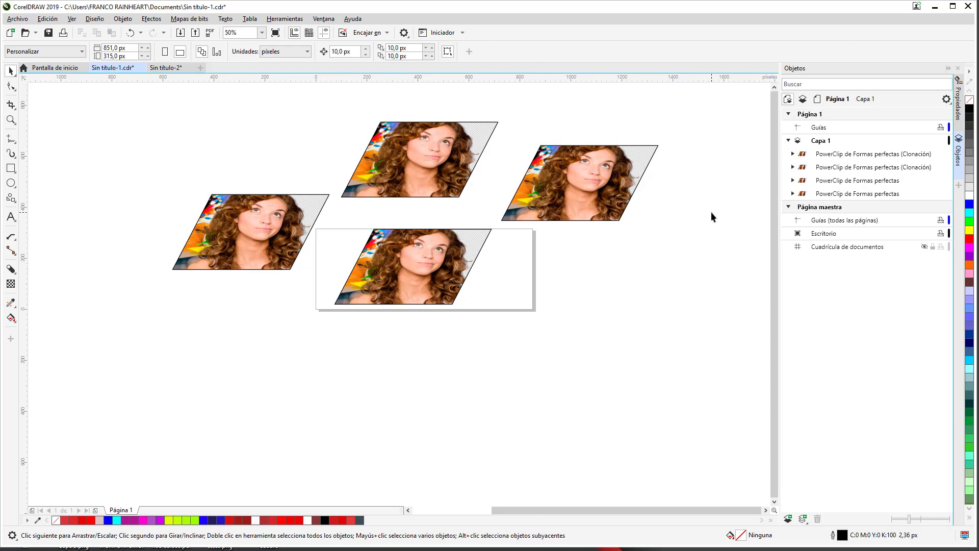
click(217, 230)
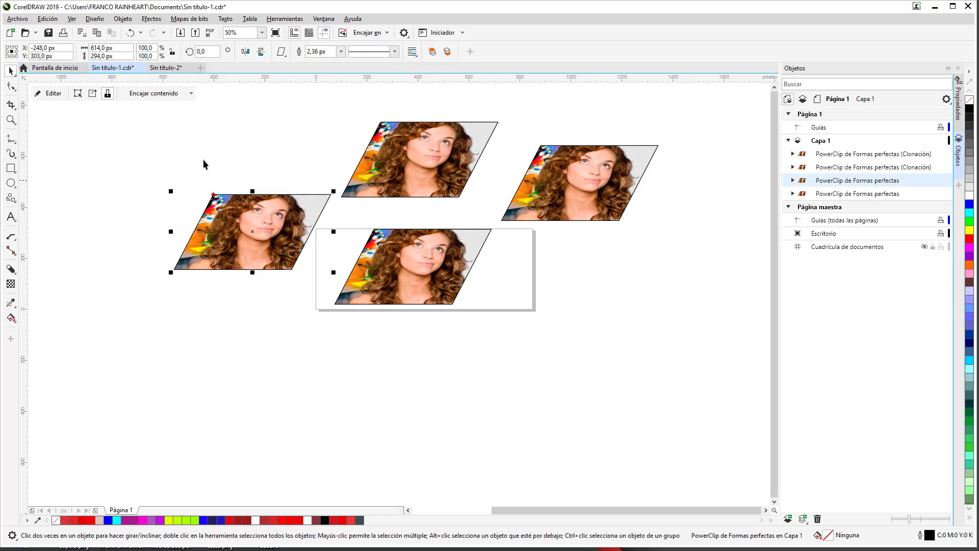
click(72, 19)
mouse_move(49, 19)
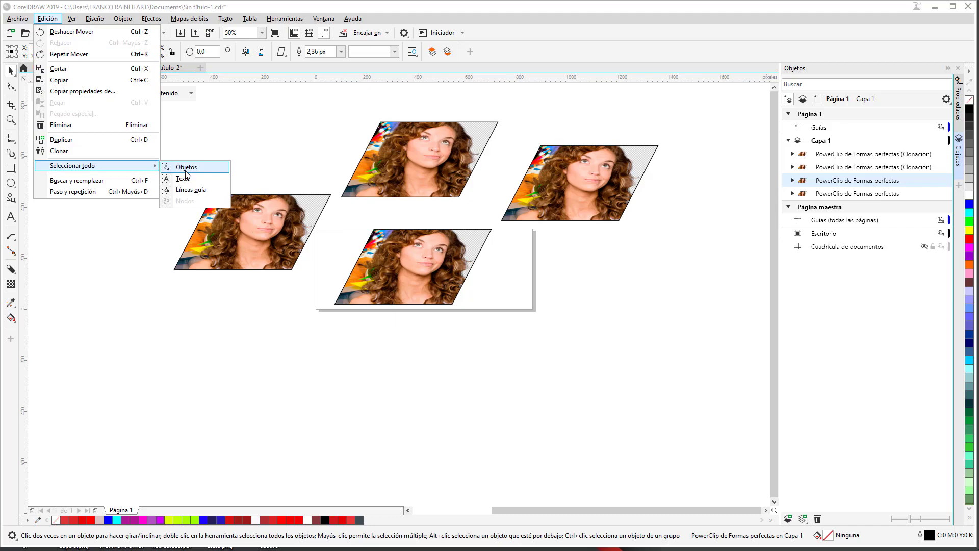
click(186, 169)
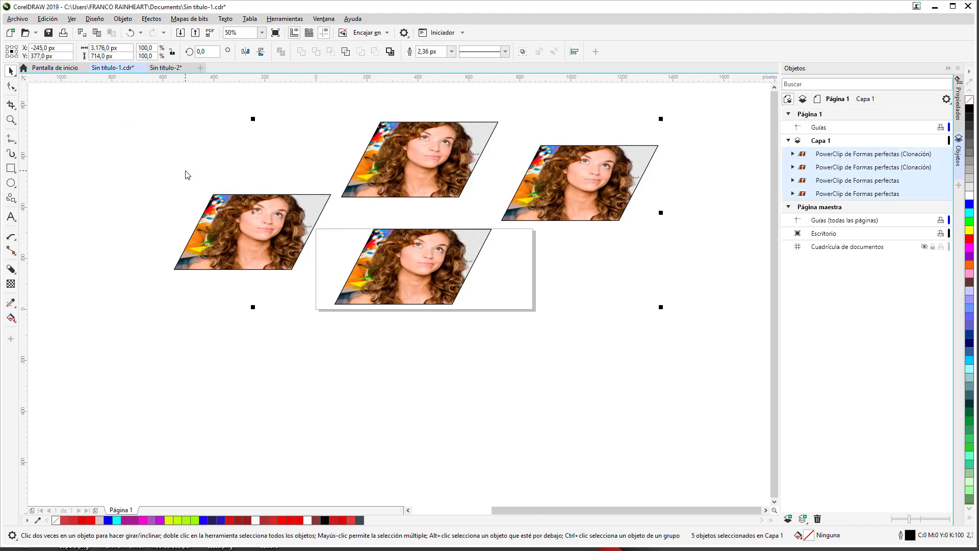
Open Find and Replace and shift all the selected photos slightly up and to the right
click(53, 19)
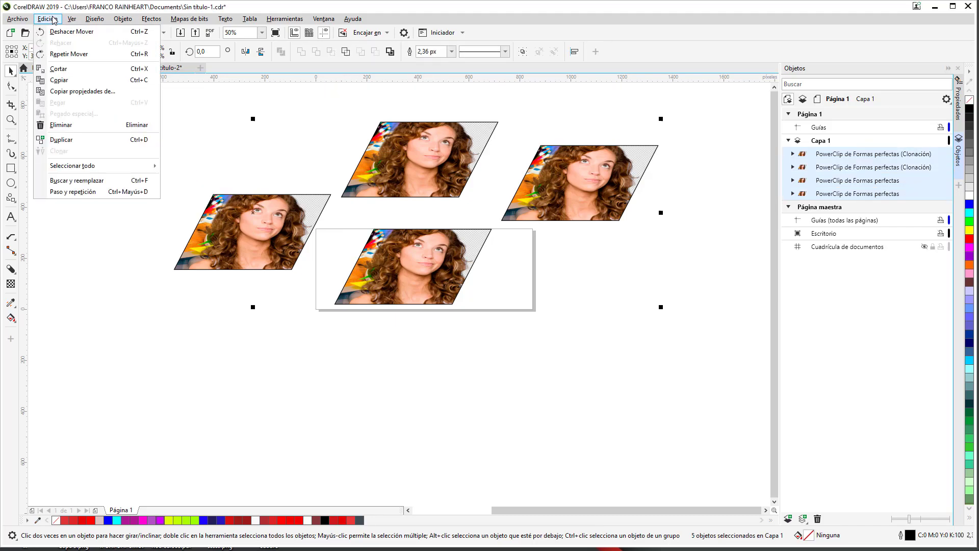
click(78, 180)
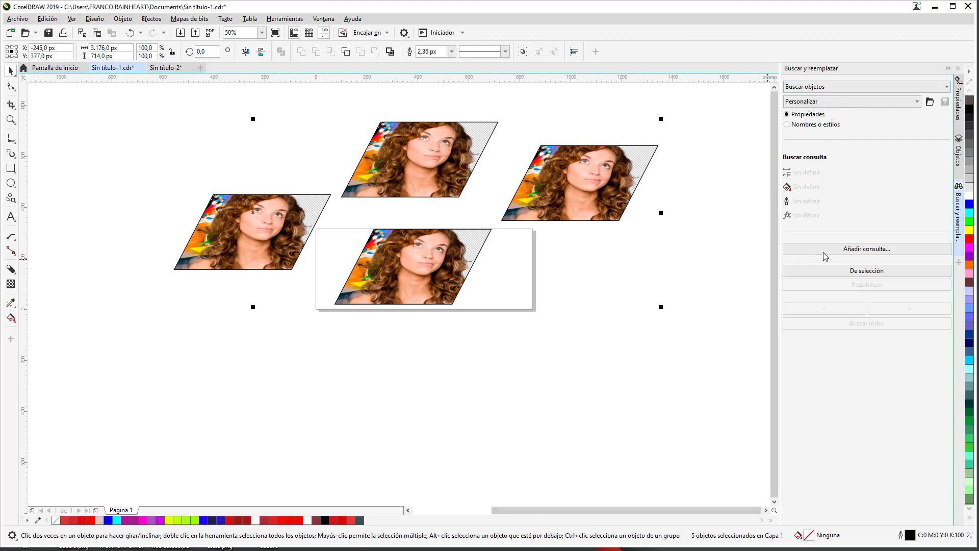
drag(536, 176, 539, 172)
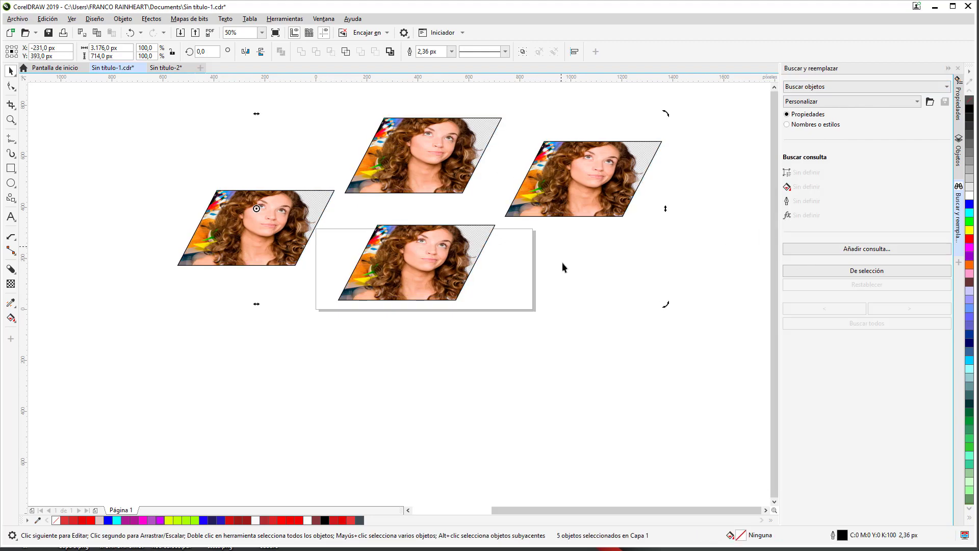
Select only the rightmost photo clone and set the find and replace mode to Reemplazar objetos
click(561, 199)
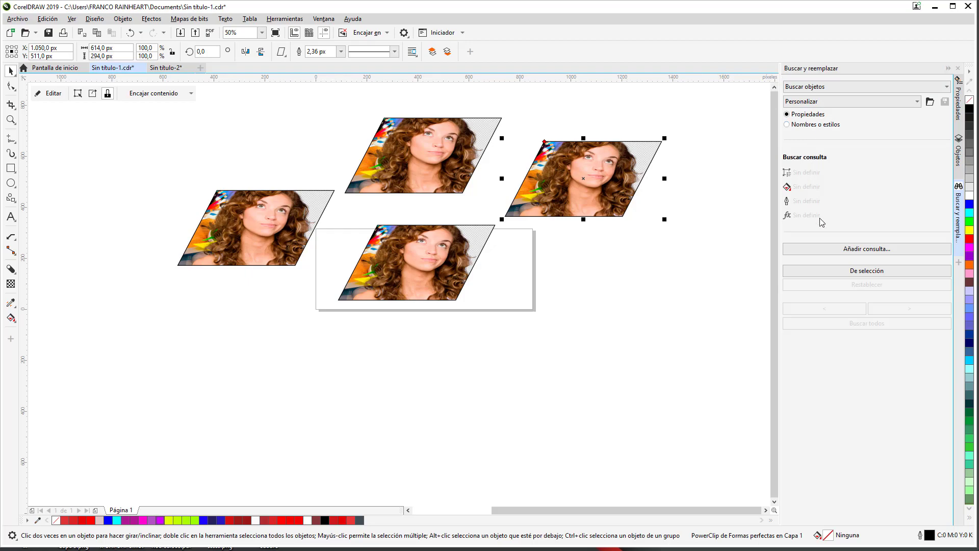
click(902, 108)
click(917, 92)
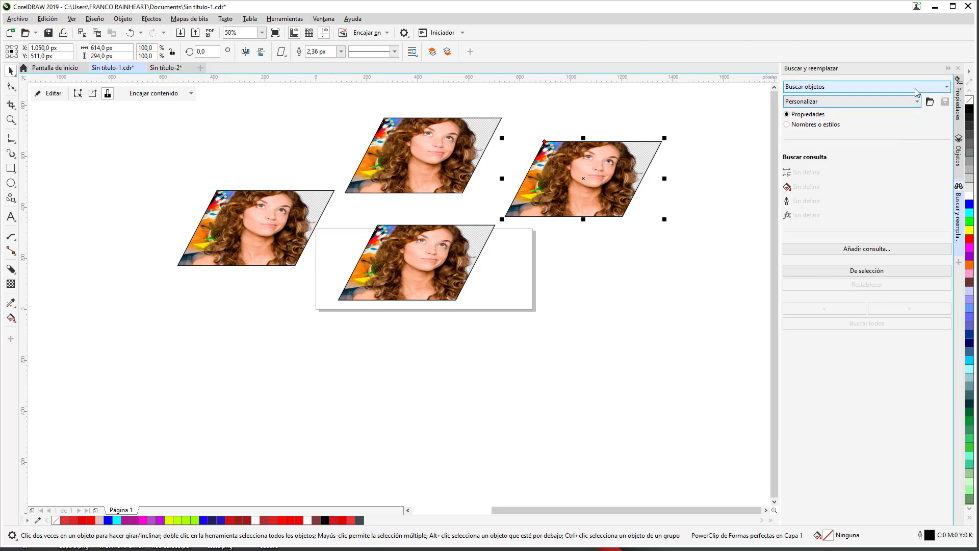
click(917, 92)
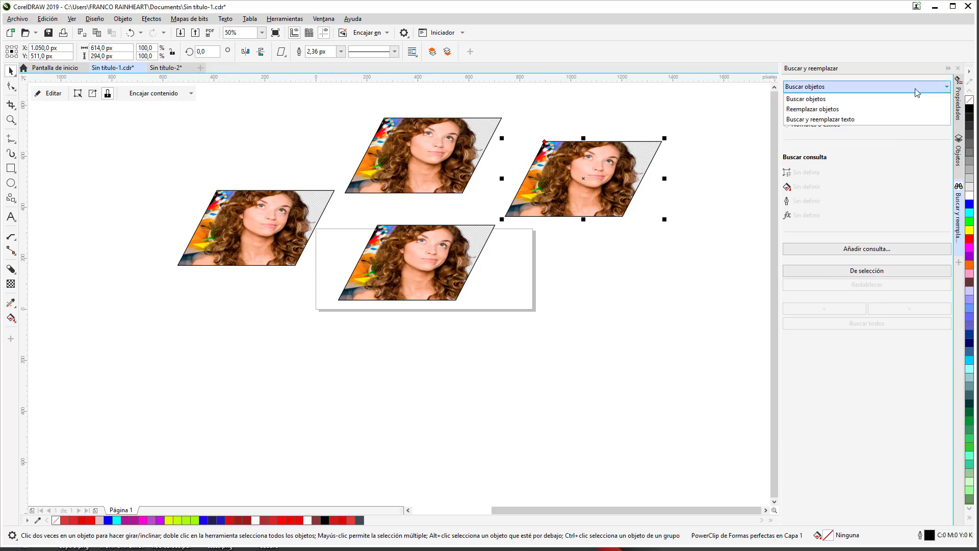
click(890, 110)
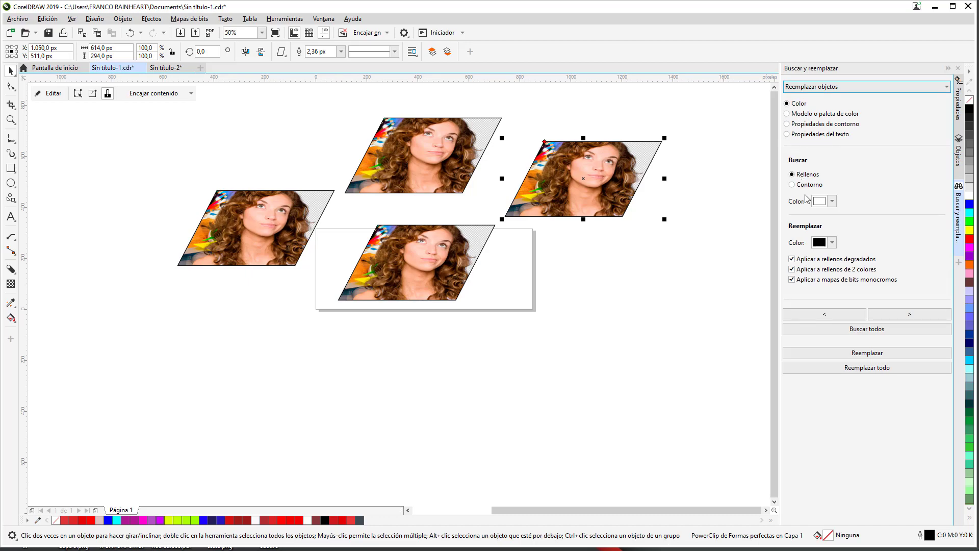
Set the fill color to find to red and try to replace it with black
click(832, 201)
click(886, 253)
click(928, 211)
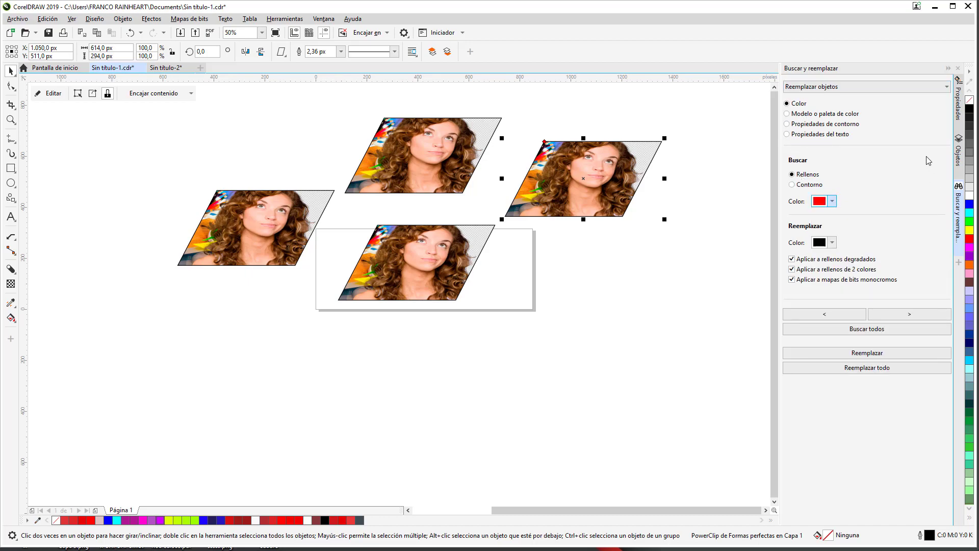
click(898, 356)
click(534, 304)
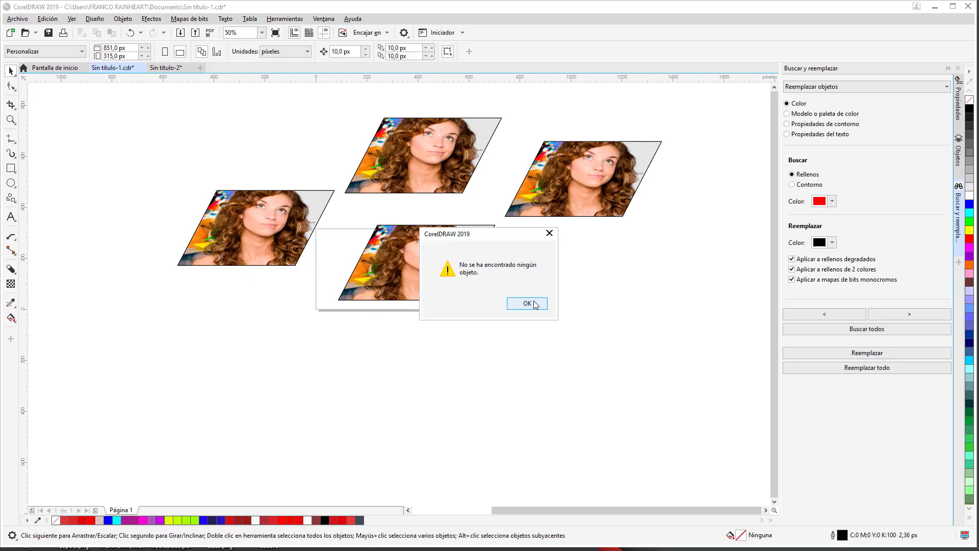
click(529, 305)
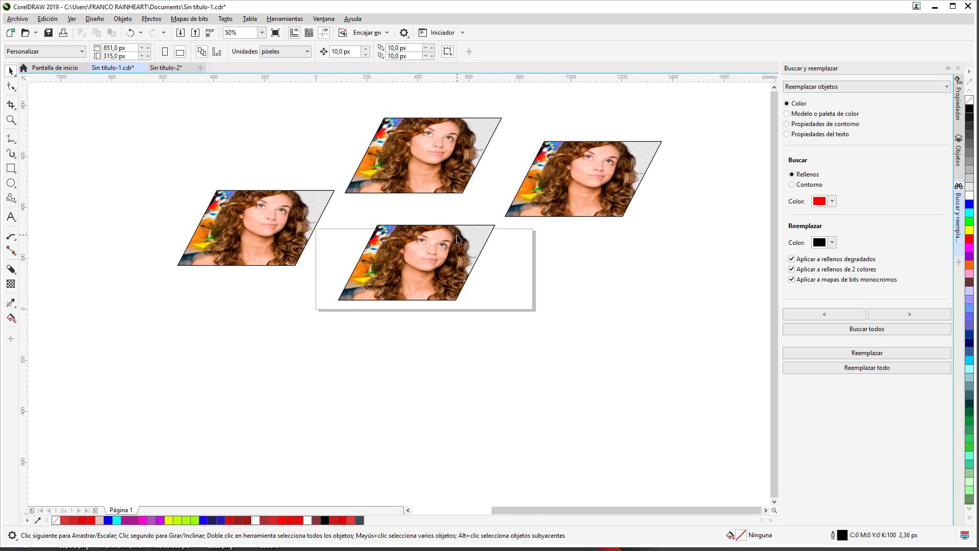
Select the photo overlapping the page's left edge and switch the document view to Líneas de dibujo
click(240, 232)
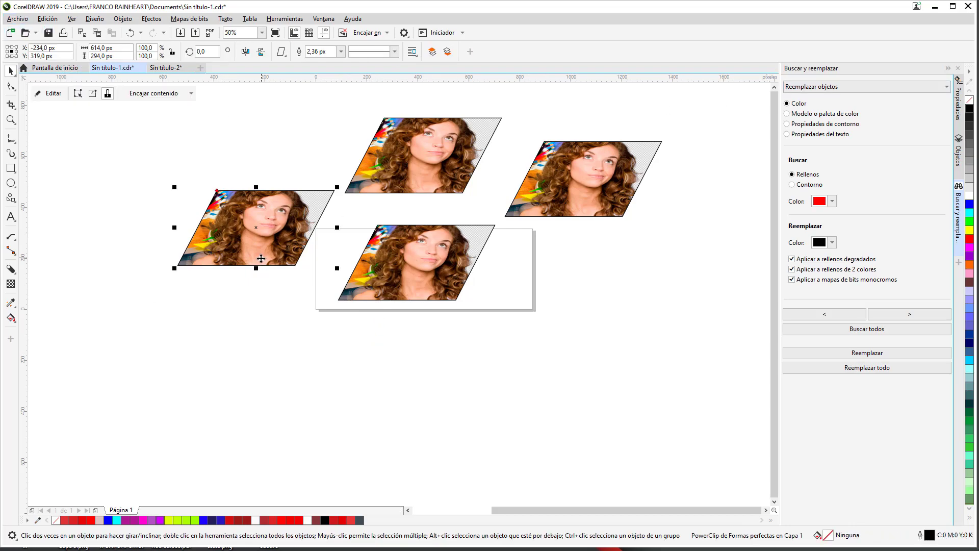
click(44, 19)
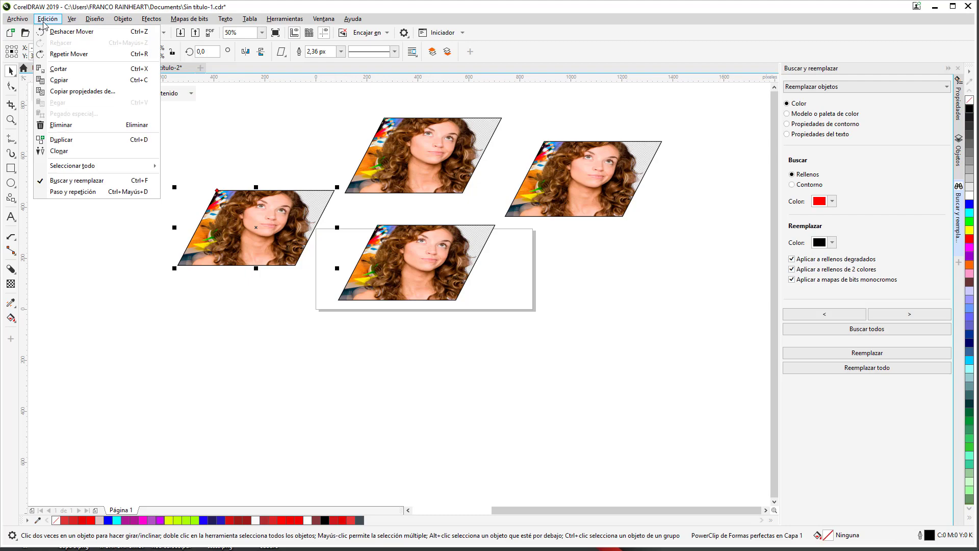
mouse_move(77, 23)
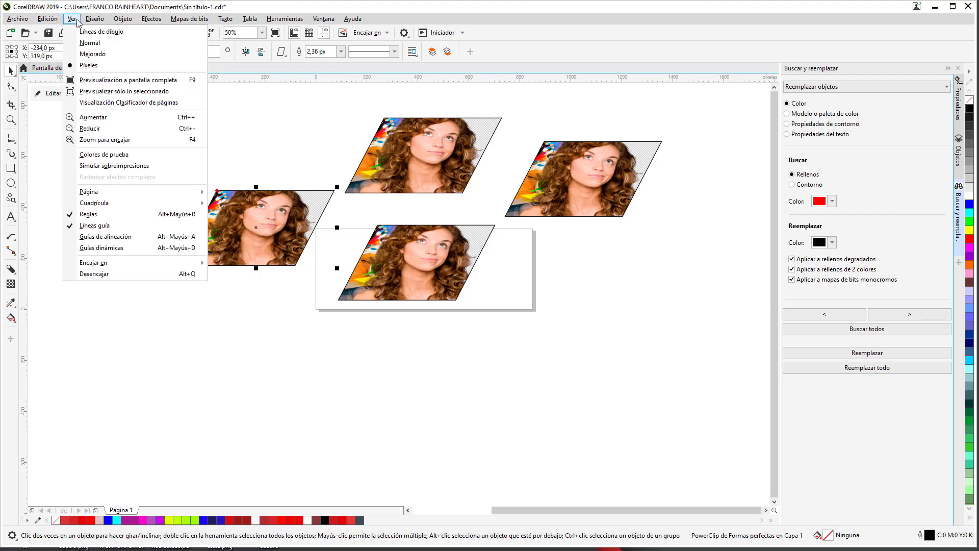
click(84, 31)
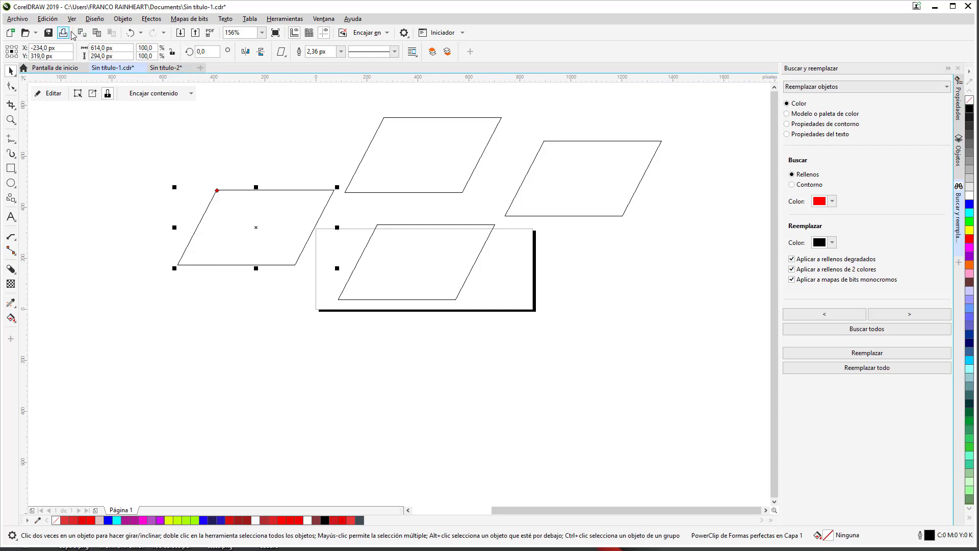
Switch the document view to Normal and then to Mejorado
click(74, 18)
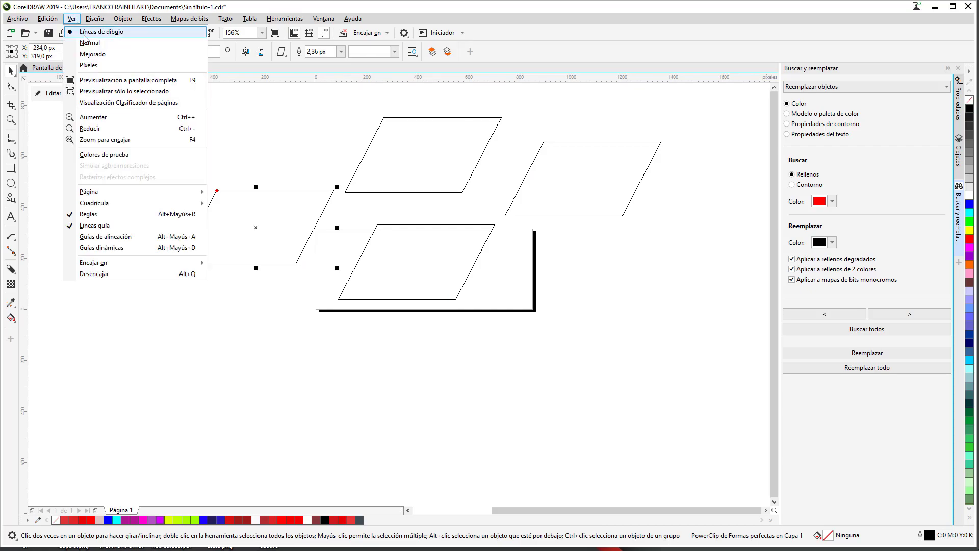
click(90, 43)
click(72, 19)
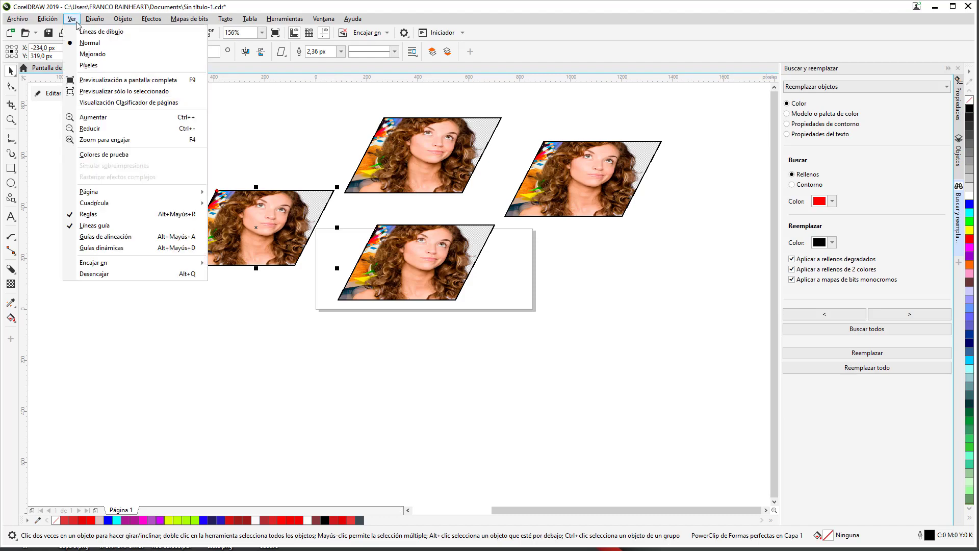
click(89, 54)
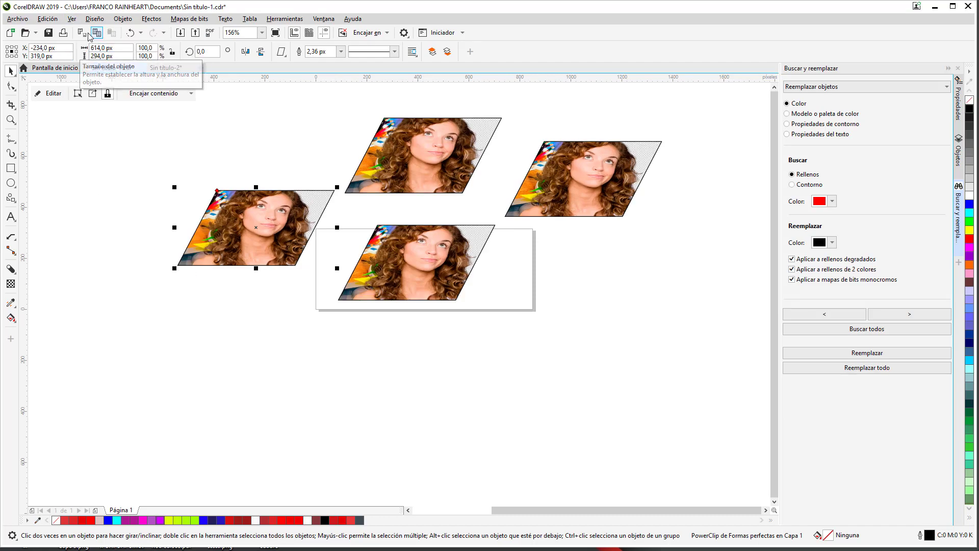
Show the document in Píxeles view and return to Mejorado
click(59, 22)
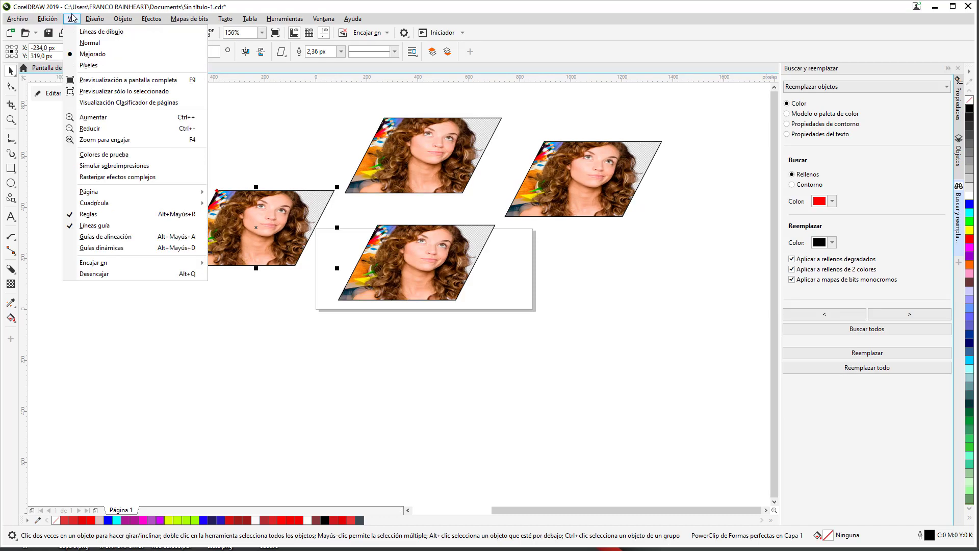
click(107, 67)
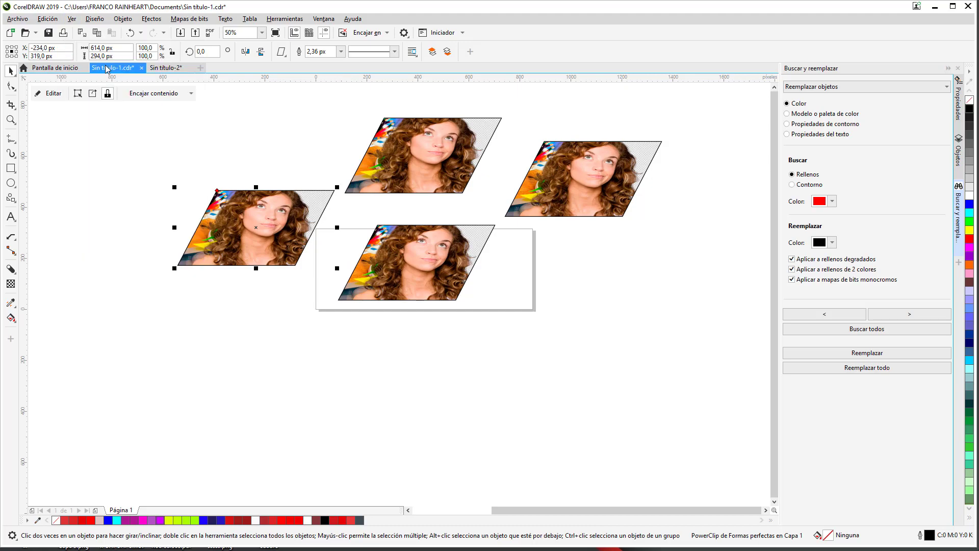
click(72, 20)
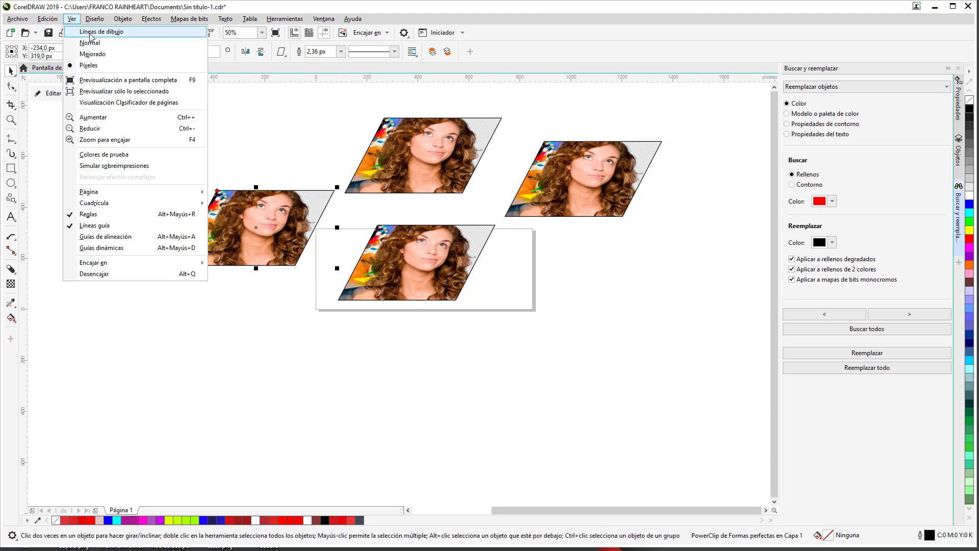
click(65, 15)
Preview the whole document in full screen and return to the editing window
click(72, 20)
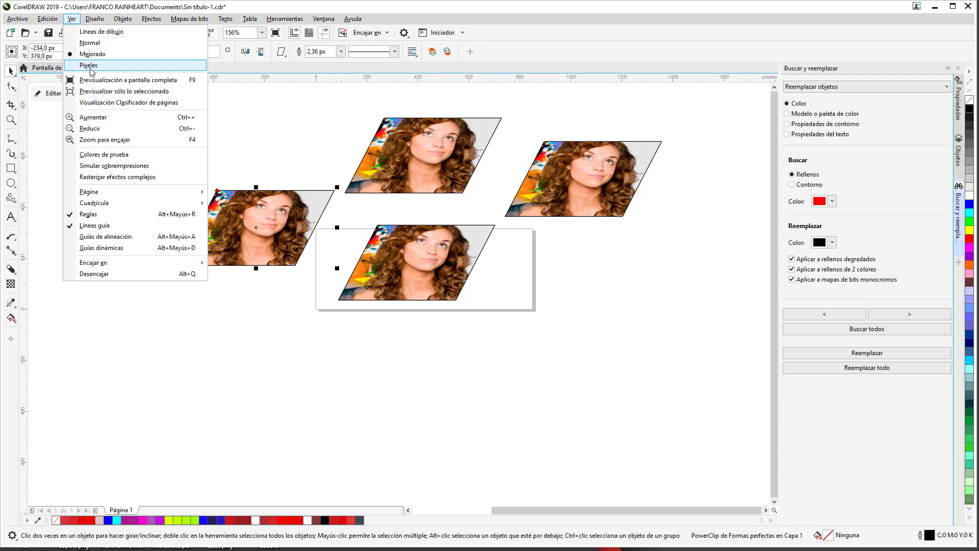
click(98, 81)
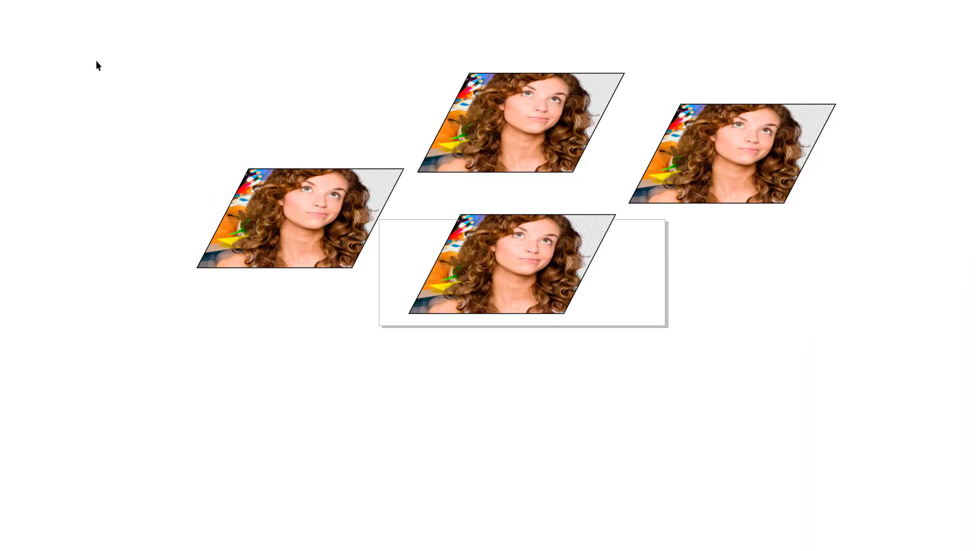
click(97, 64)
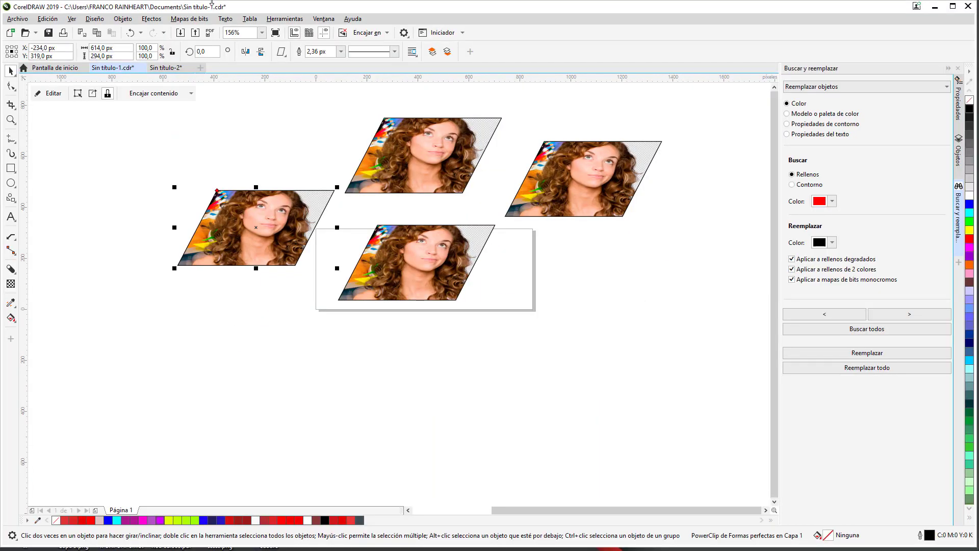
Zoom to fit all the objects in the drawing window
click(53, 18)
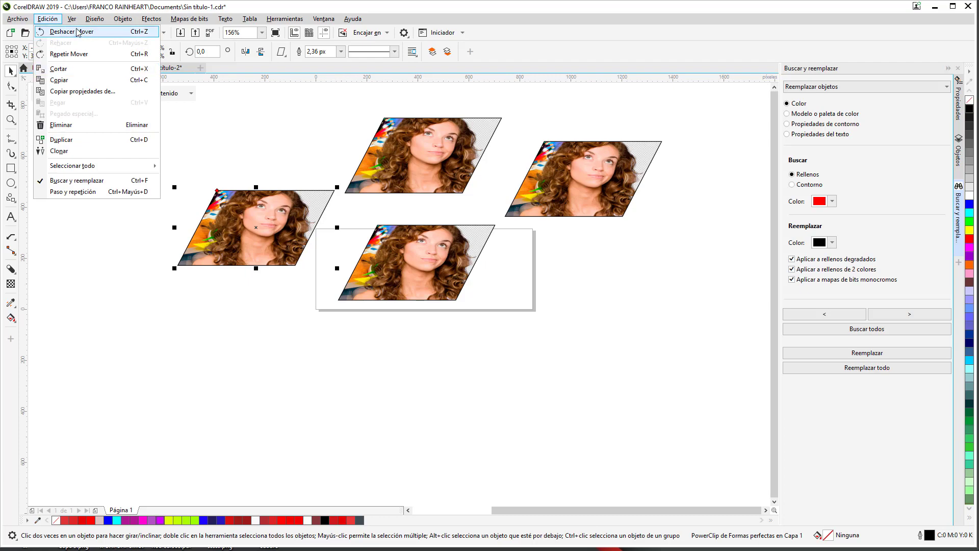
mouse_move(72, 19)
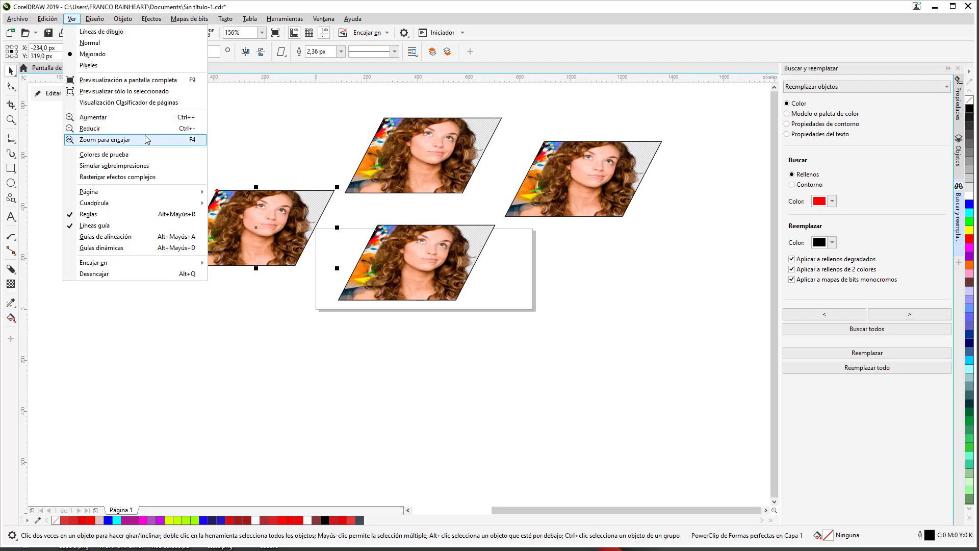
click(147, 139)
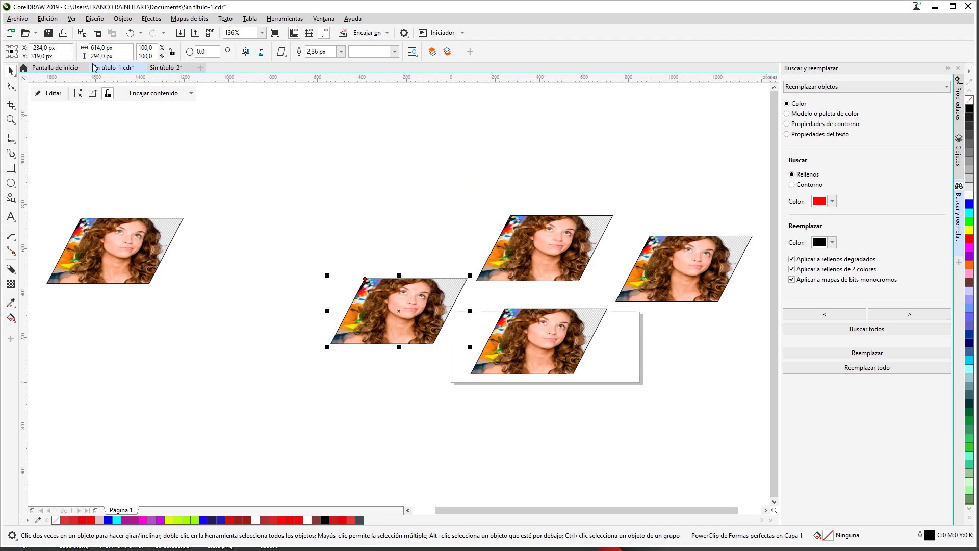
click(72, 19)
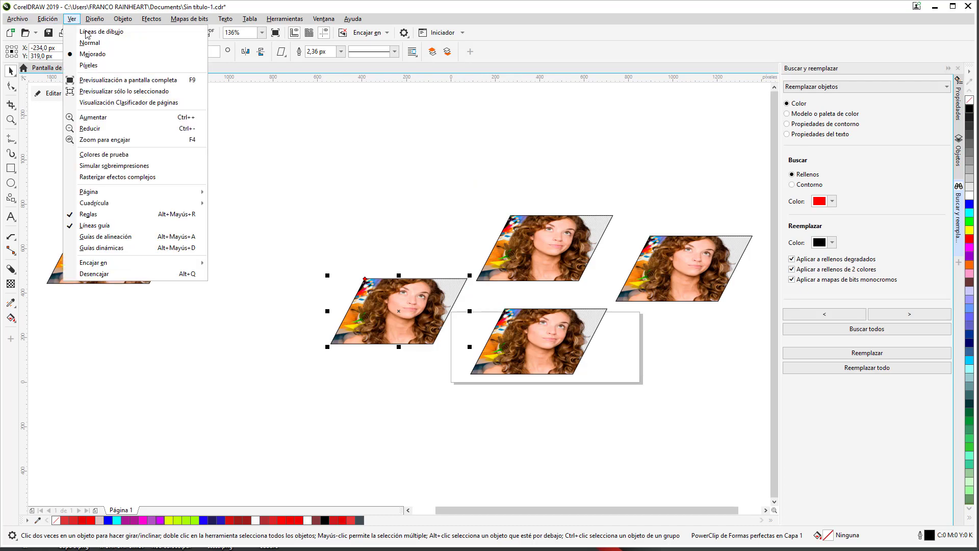
mouse_move(93, 19)
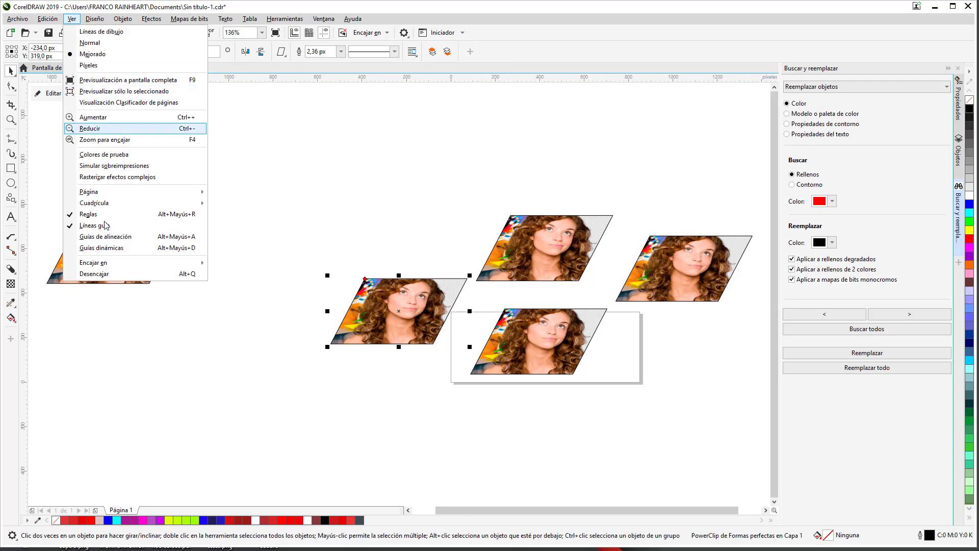
key(Escape)
Preview only the leftmost photo in full screen, exit the preview, and nudge the photo 10 px to the right
click(131, 257)
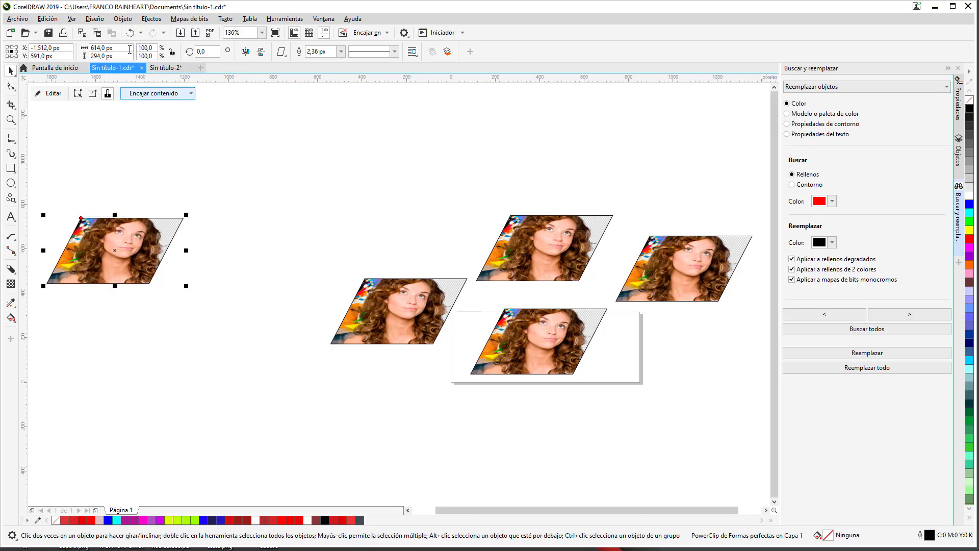
click(72, 19)
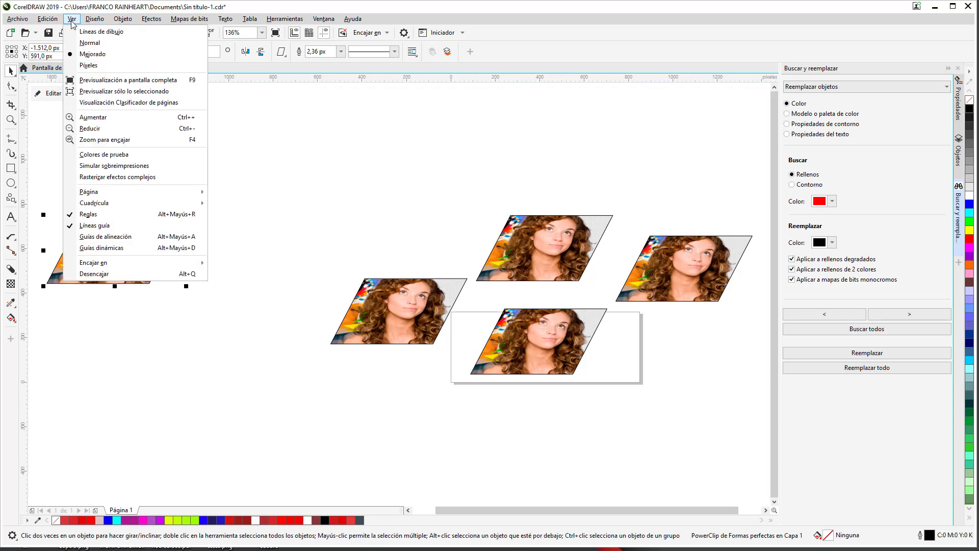
click(103, 91)
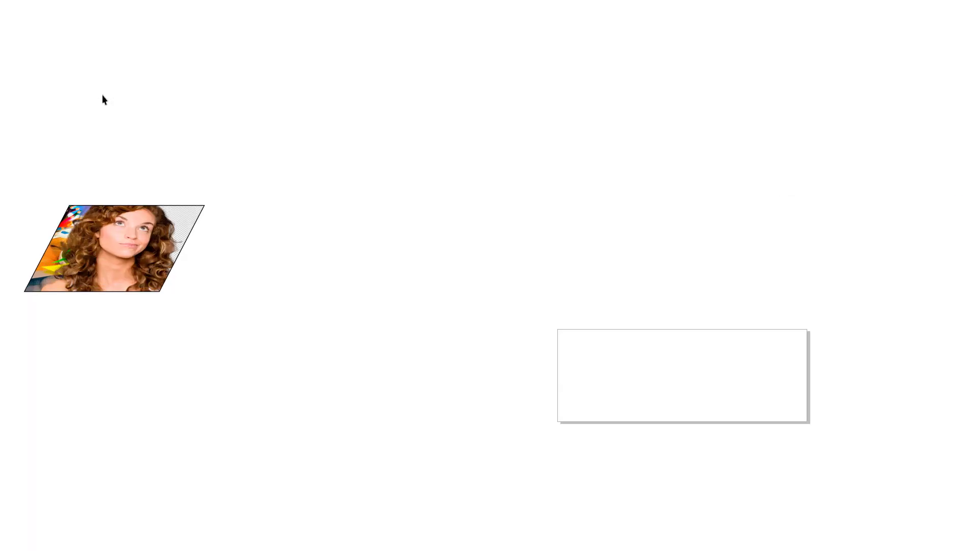
click(200, 55)
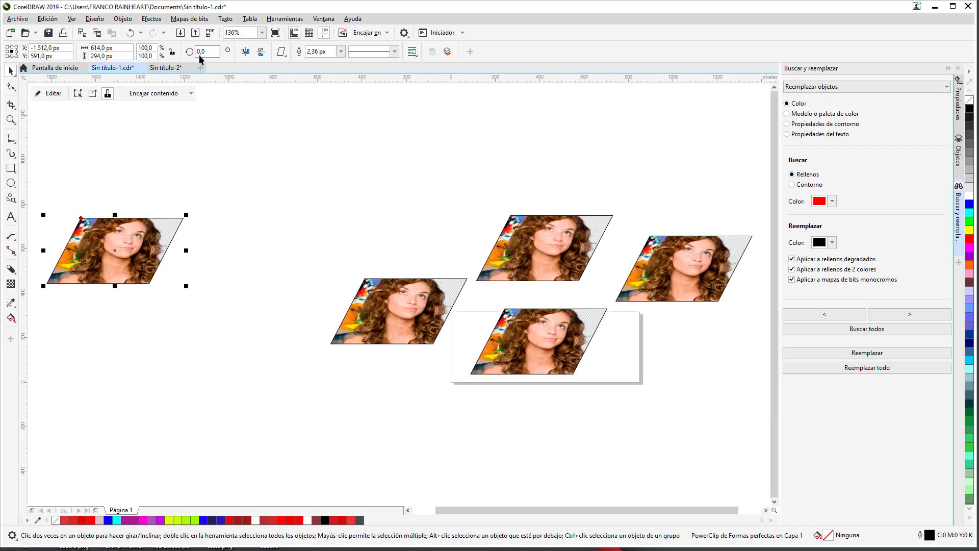
key(Right)
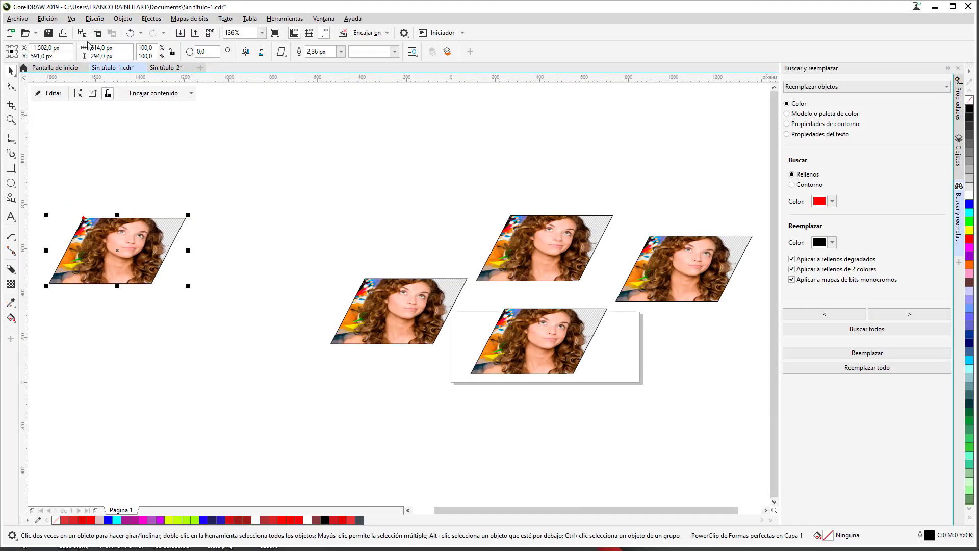
Show the document in page sorter view and return to the normal drawing page
click(72, 19)
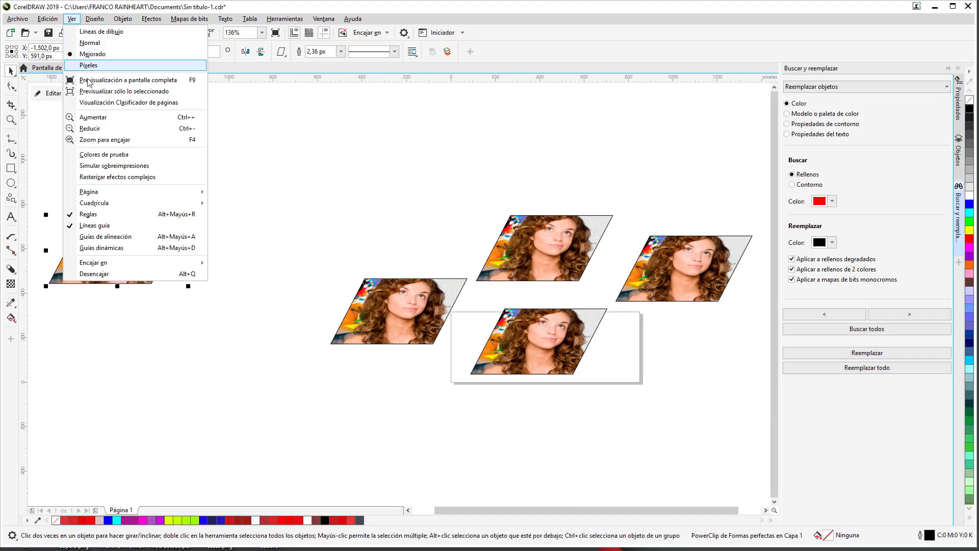
click(135, 102)
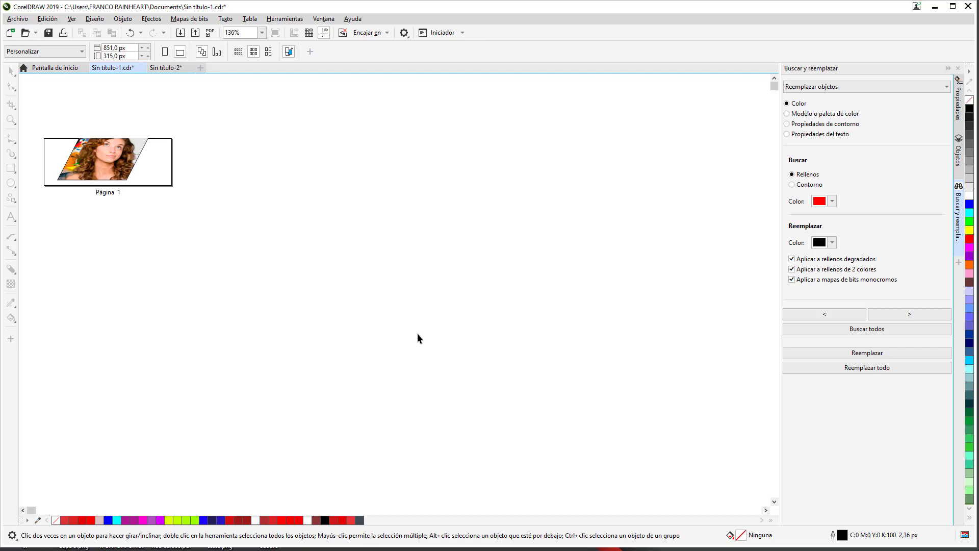
click(71, 19)
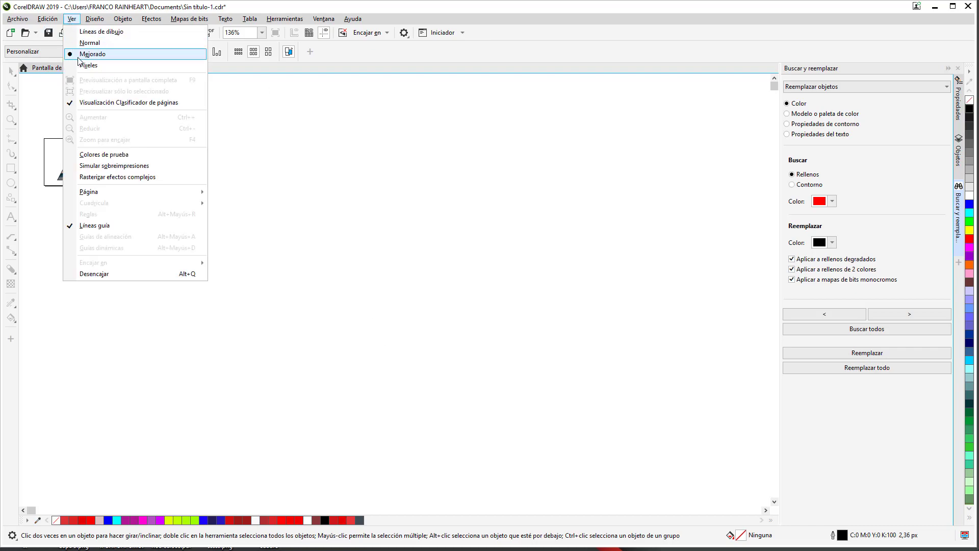
click(96, 103)
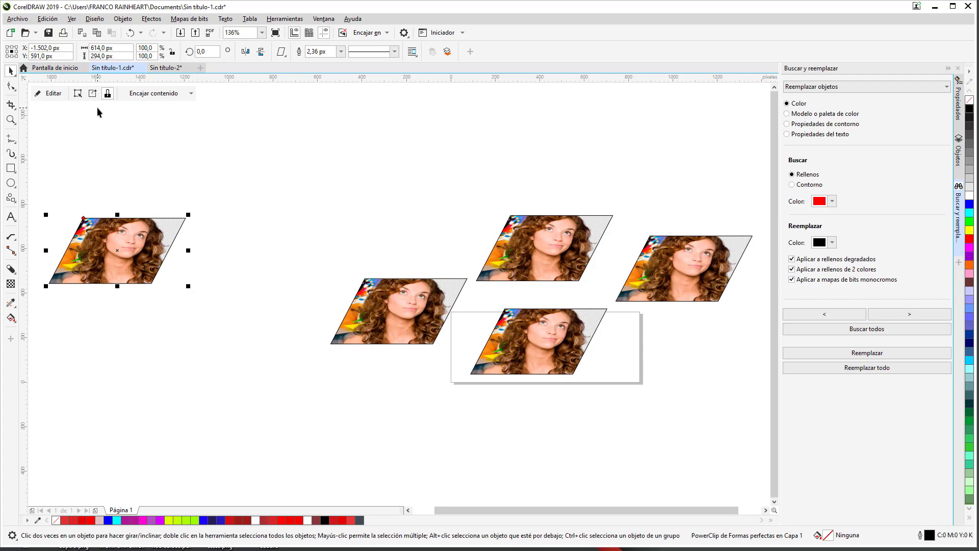
Turn the document grid on and off again
click(72, 19)
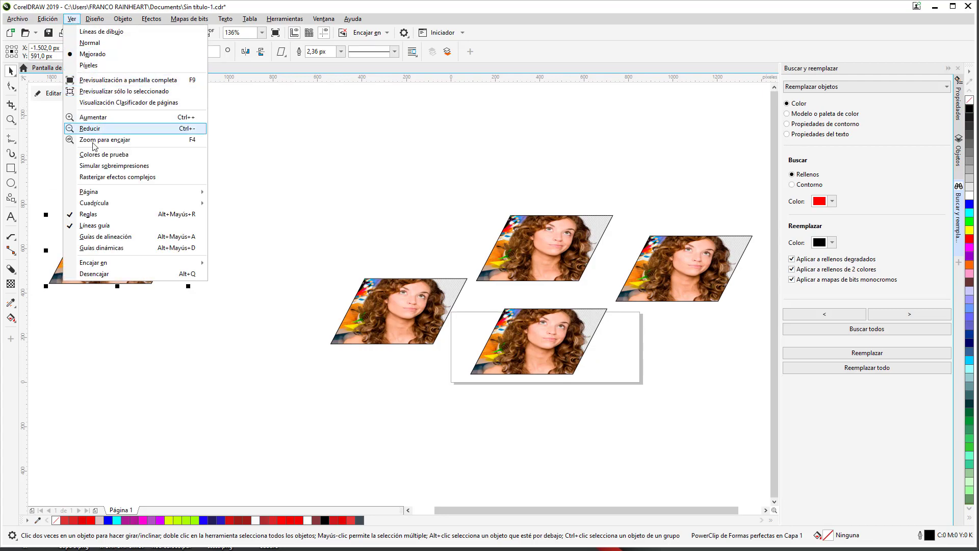
mouse_move(179, 206)
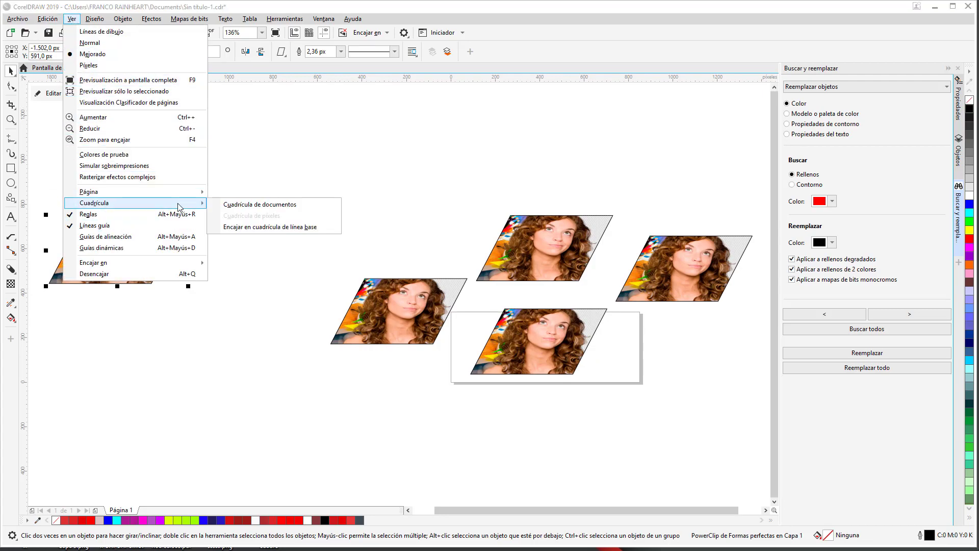
click(270, 205)
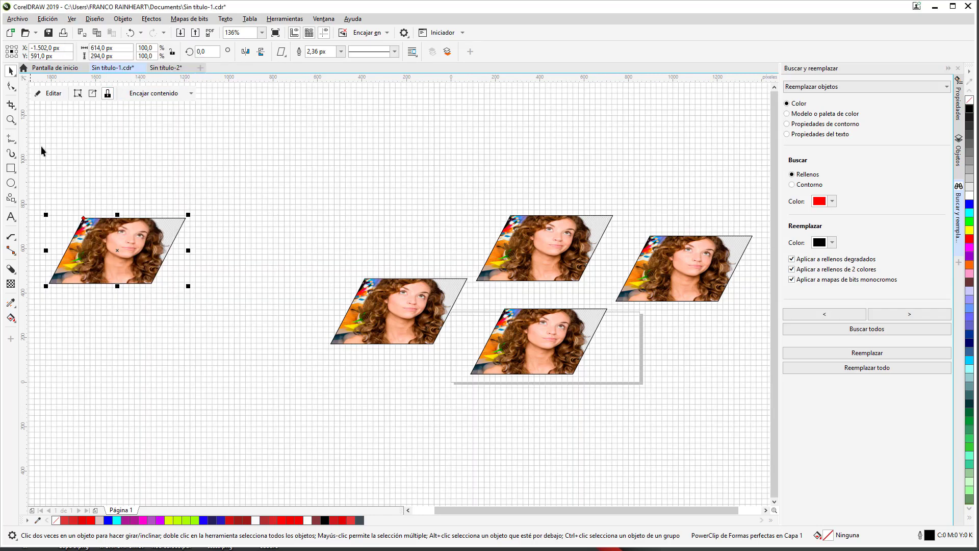
click(70, 19)
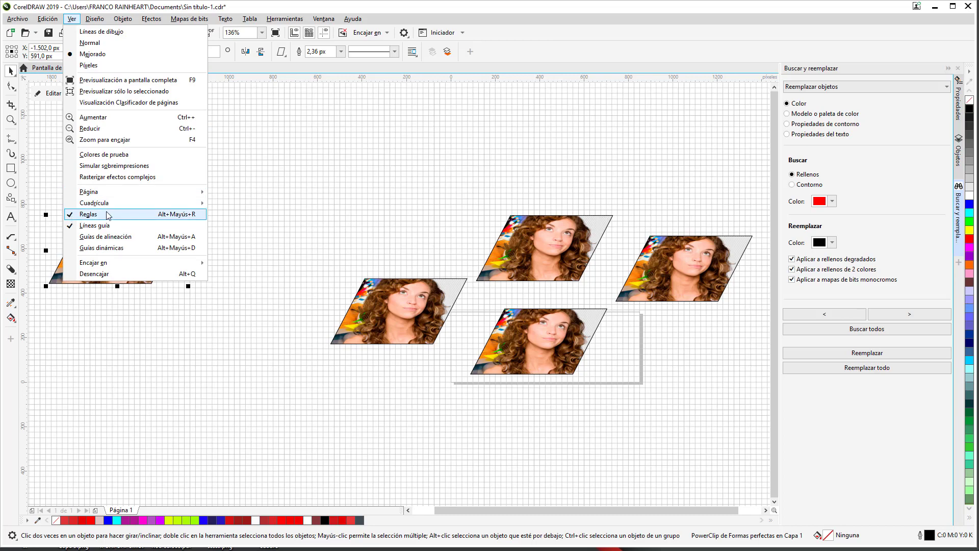
mouse_move(112, 208)
click(230, 205)
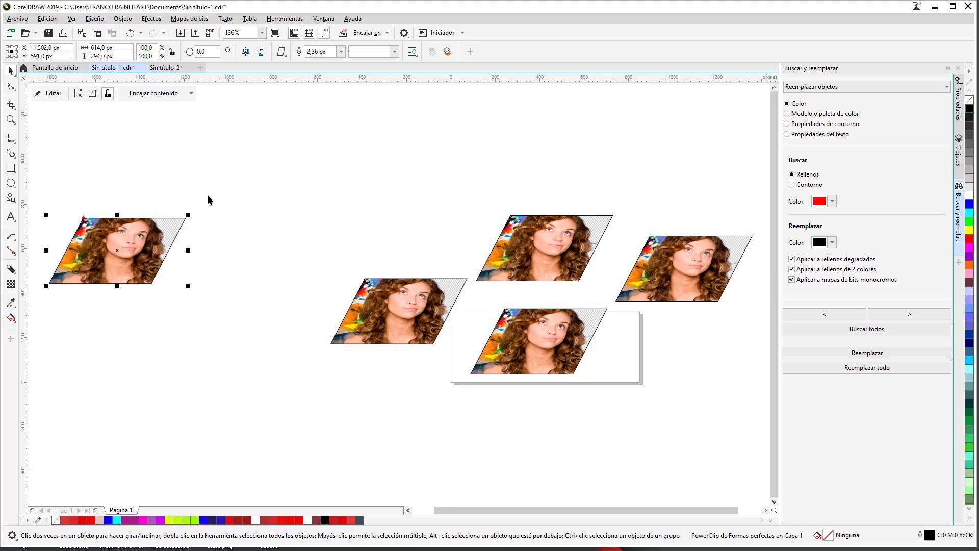
Turn on the display of the page's printable area
click(48, 19)
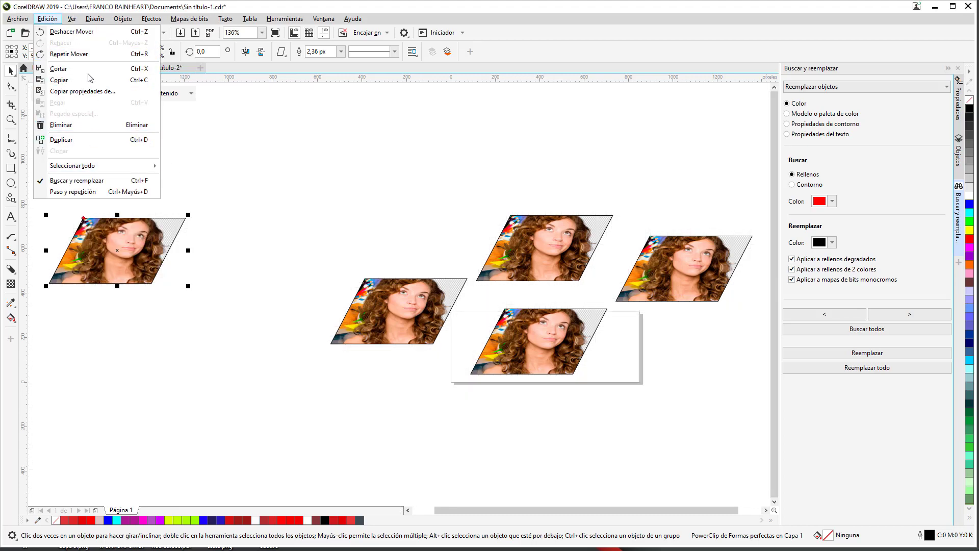
click(78, 20)
mouse_move(171, 192)
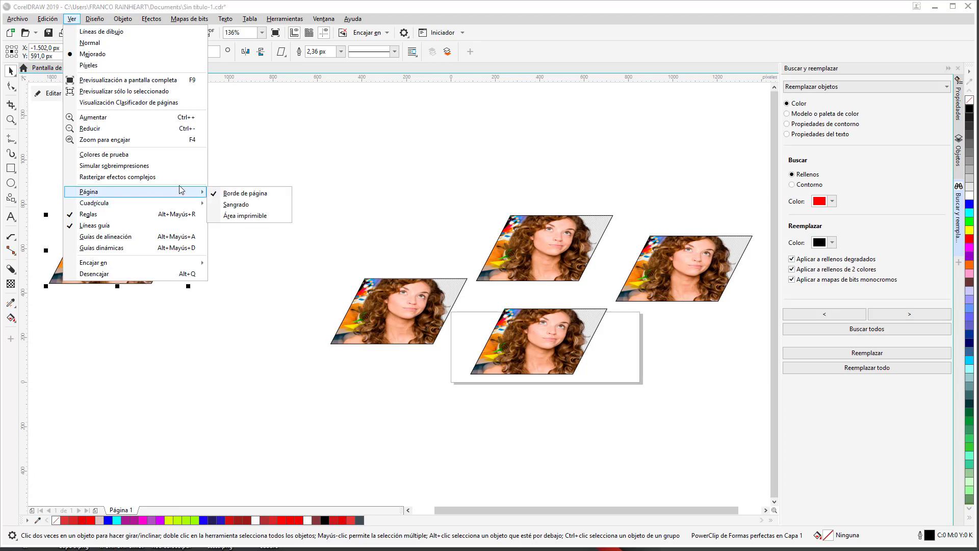
click(253, 217)
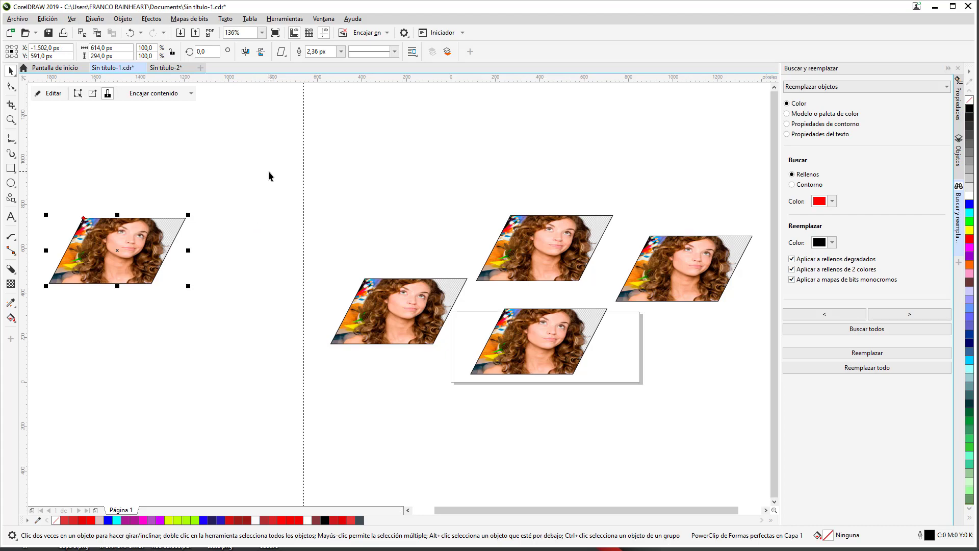
Turn on the alignment guides and move the photo left of the page up beside the upper photo, to about X -96, Y 613 px
drag(613, 516, 758, 506)
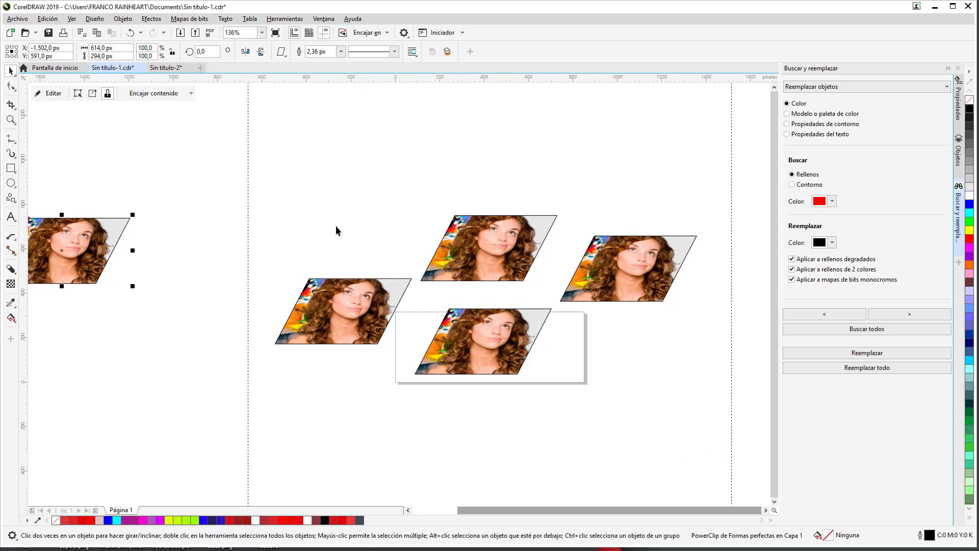
click(71, 18)
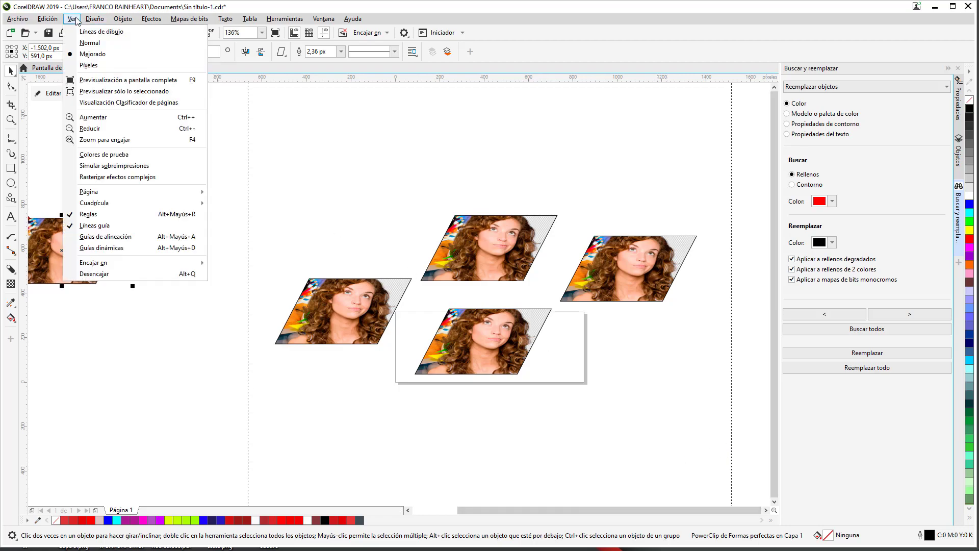
click(117, 238)
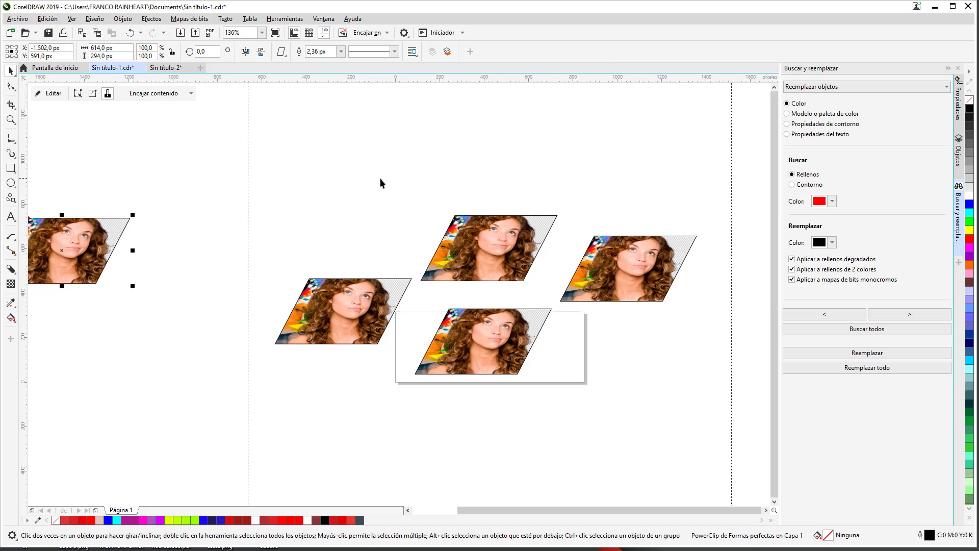
drag(377, 326, 397, 250)
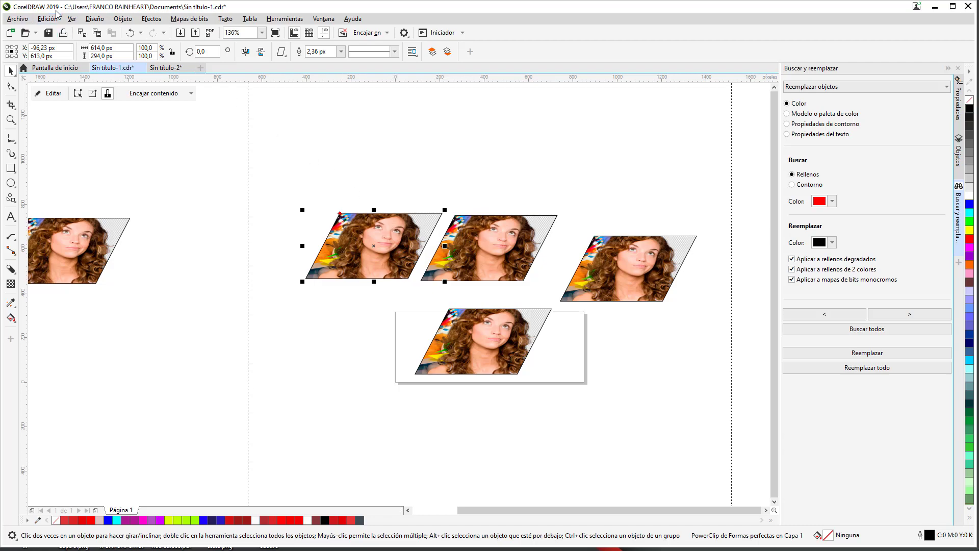
Turn on the dynamic guides and move the same photo down level with the one on the page, to about X -310, Y 183 px
click(72, 19)
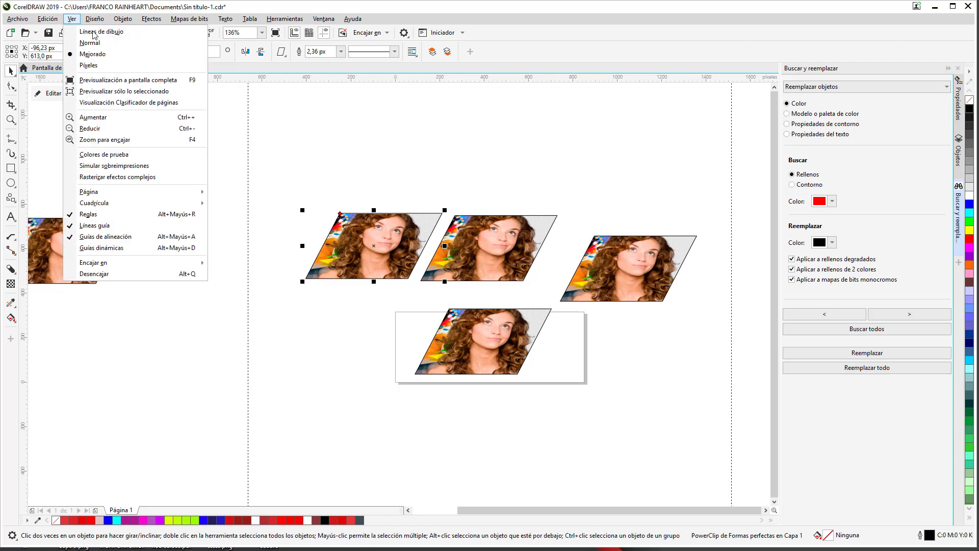
click(120, 249)
drag(363, 274, 327, 360)
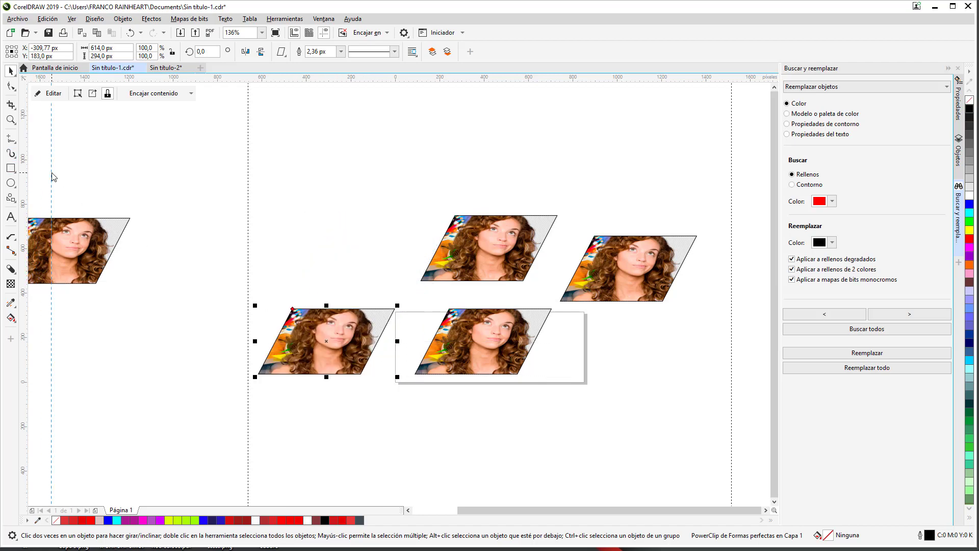
Add a vertical guideline at about X 111 px and align the left edge of the photo on the page with it
drag(23, 185, 420, 224)
click(449, 365)
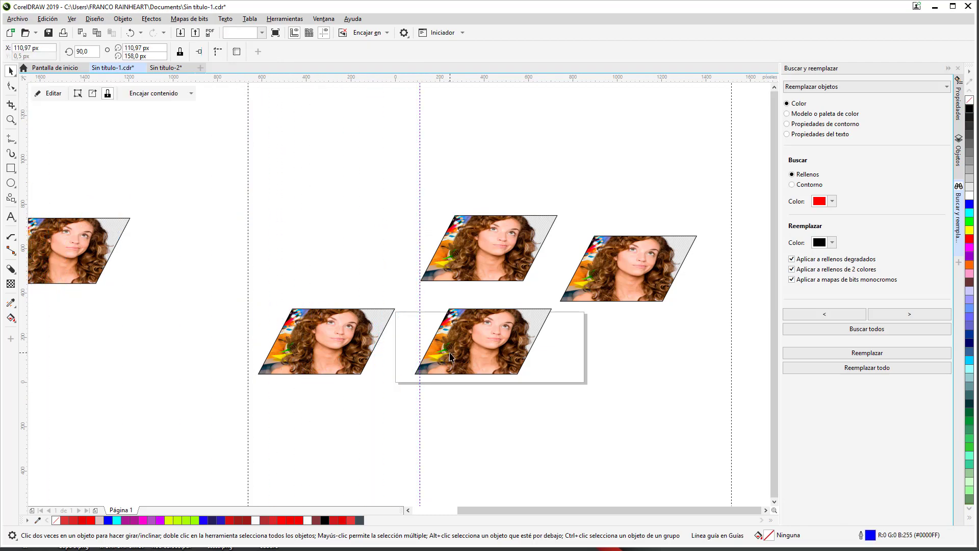
mouse_move(452, 360)
mouse_down()
mouse_move(474, 352)
mouse_move(455, 356)
mouse_up()
click(212, 123)
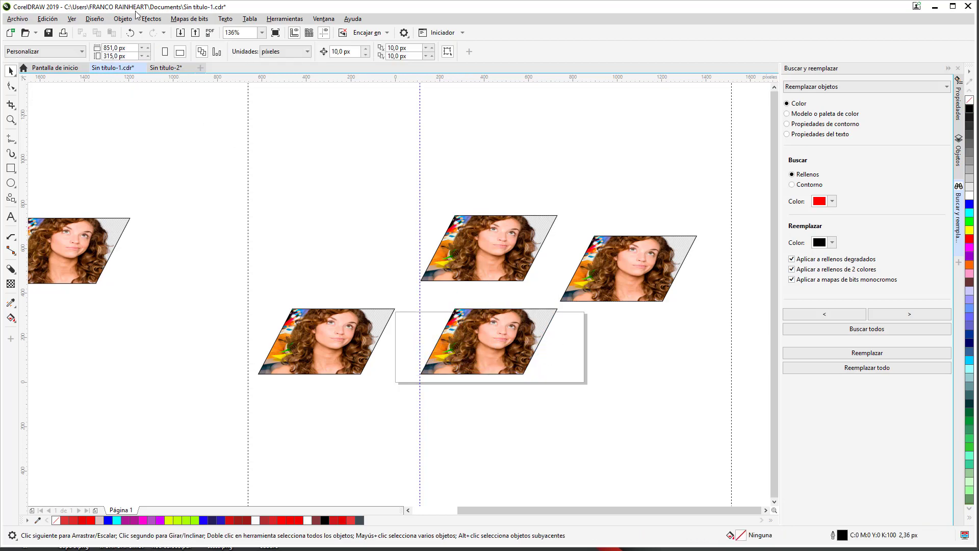
Turn on snapping to the document grid and check the list of active snap options
click(73, 19)
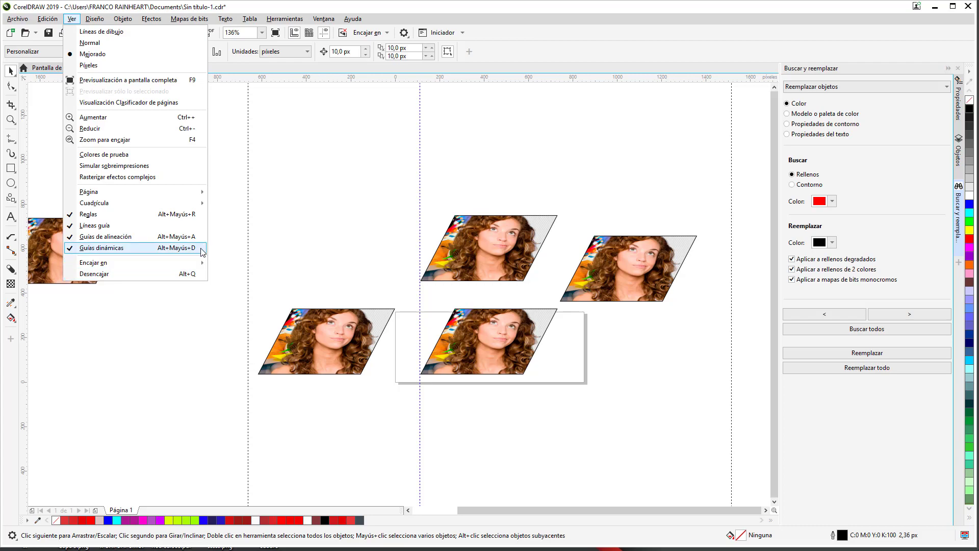
mouse_move(176, 265)
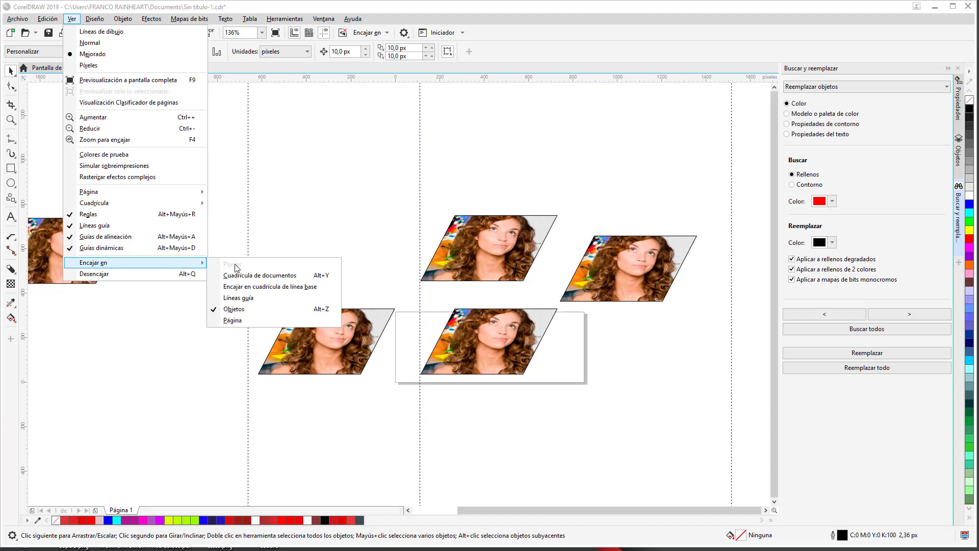
click(275, 277)
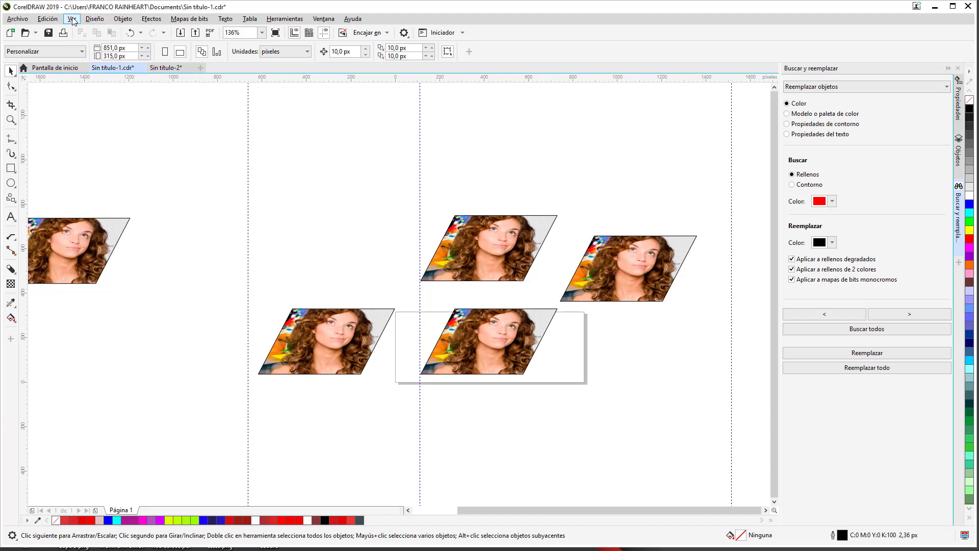
click(102, 20)
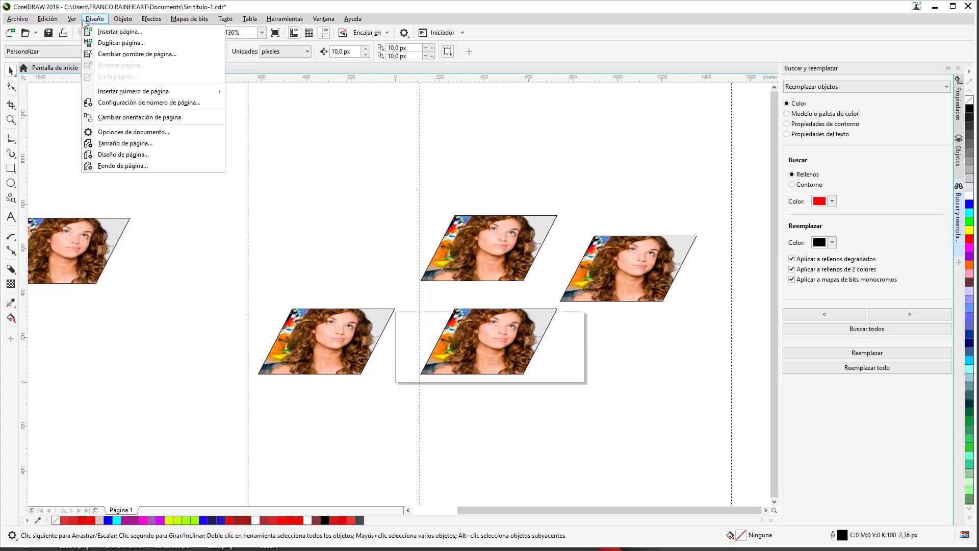
mouse_move(72, 19)
mouse_move(156, 262)
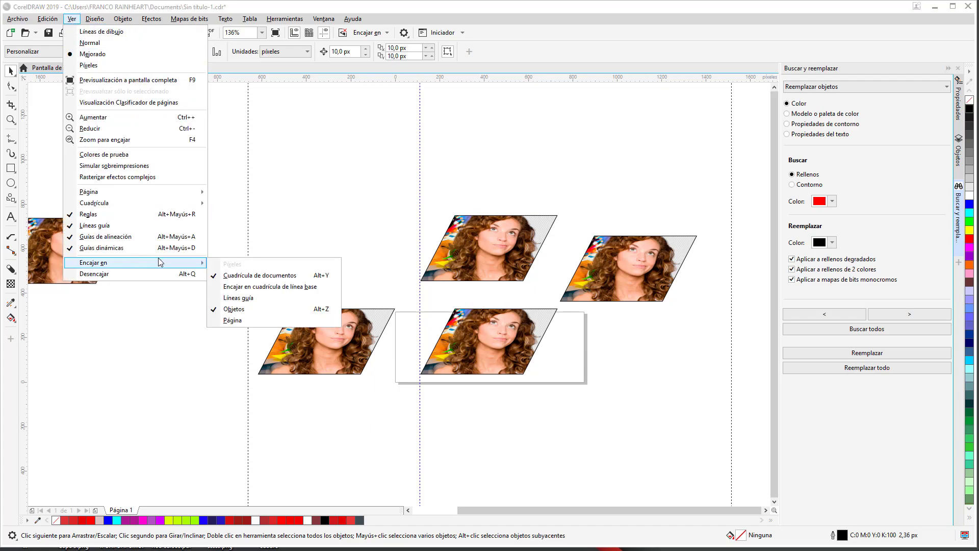
click(332, 226)
Insert one A4 page after page 1 and bring the whole new page into view
click(95, 19)
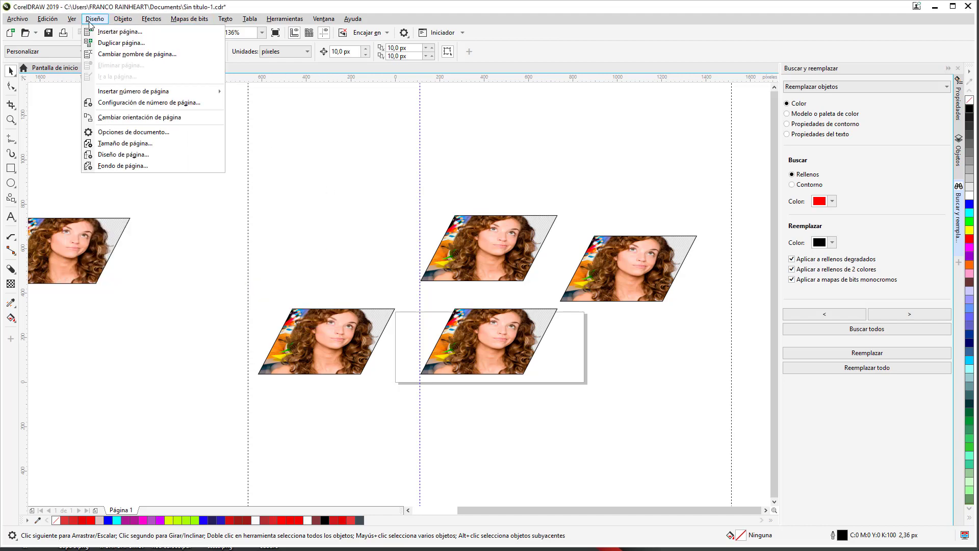
click(153, 32)
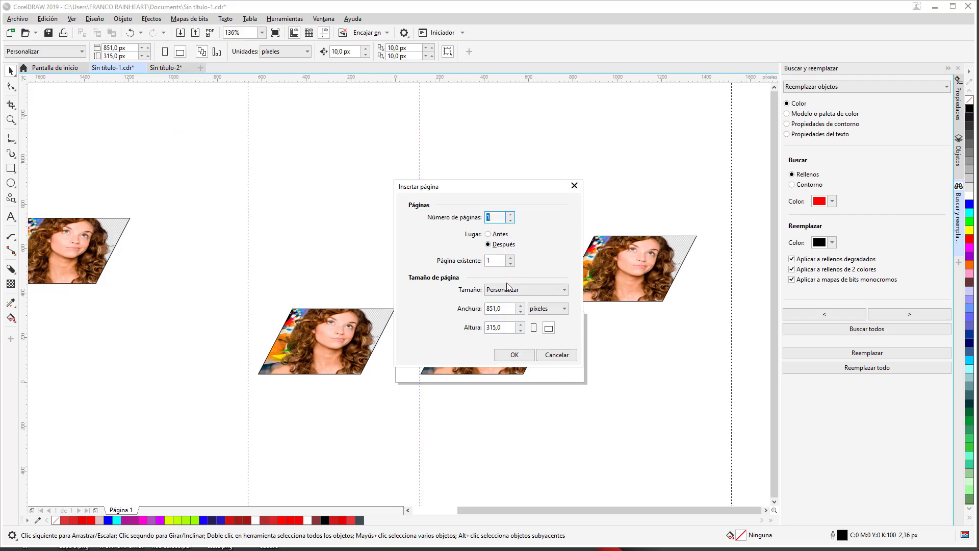
click(532, 290)
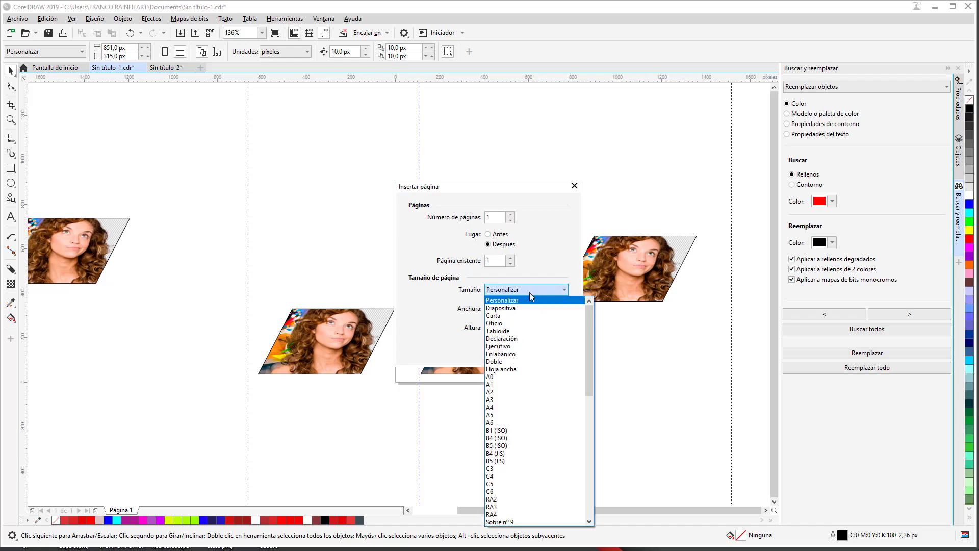
click(511, 309)
click(515, 354)
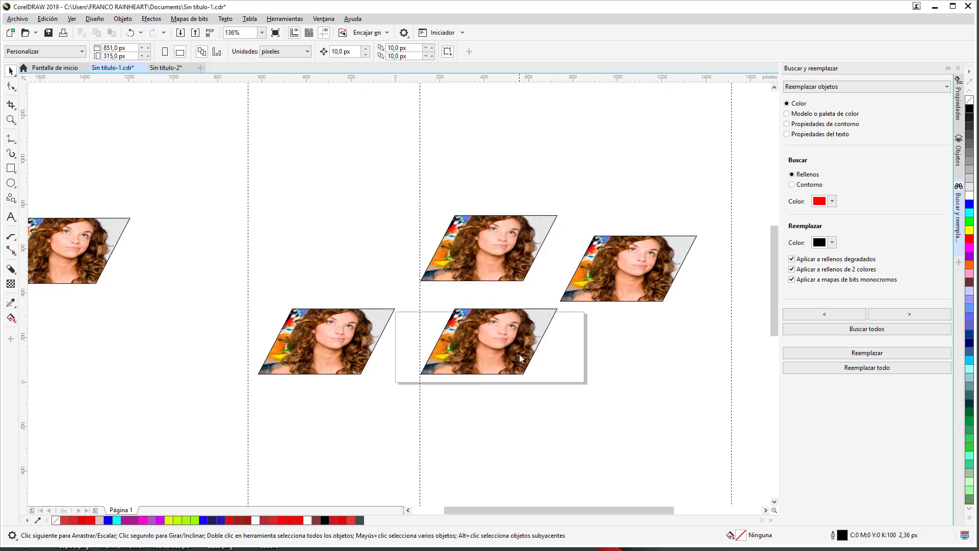
scroll(473, 301, down, 10)
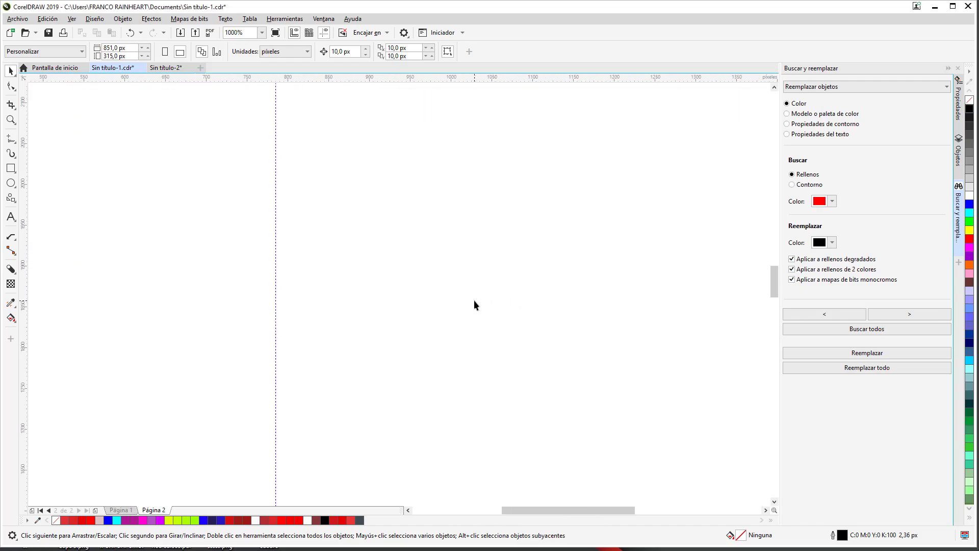
scroll(462, 282, up, 6)
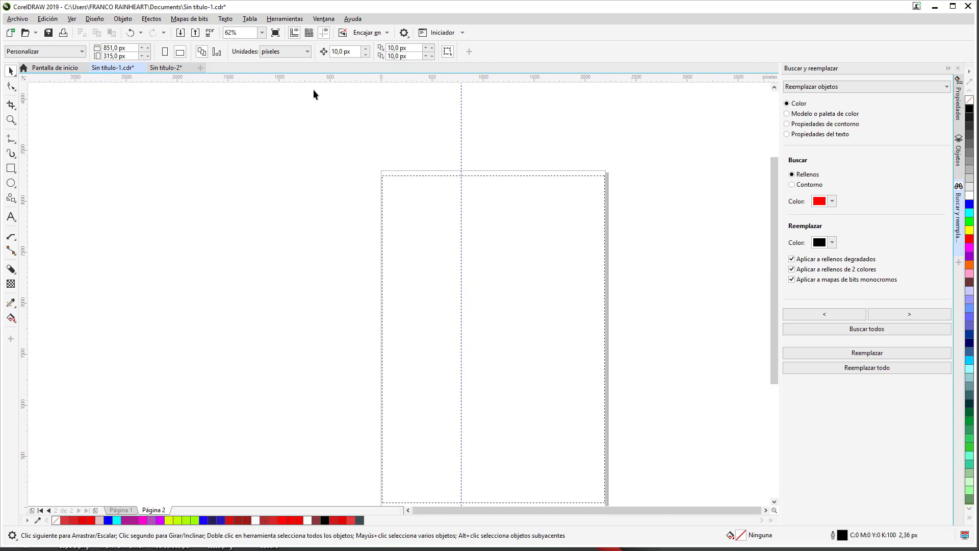
Switch to the Sin título-2 document and return to the new page in Sin título-1.cdr
click(71, 68)
click(121, 70)
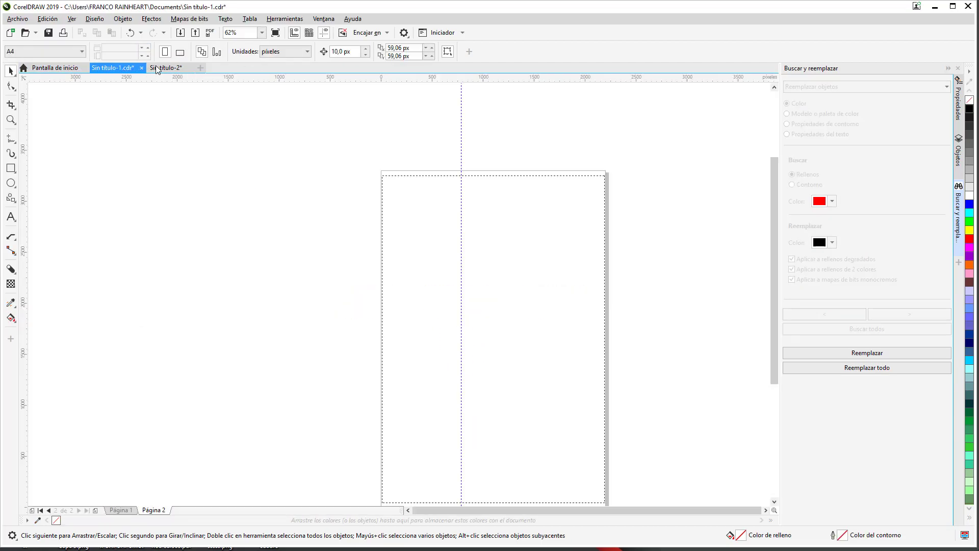
key(ctrl+Tab)
click(125, 69)
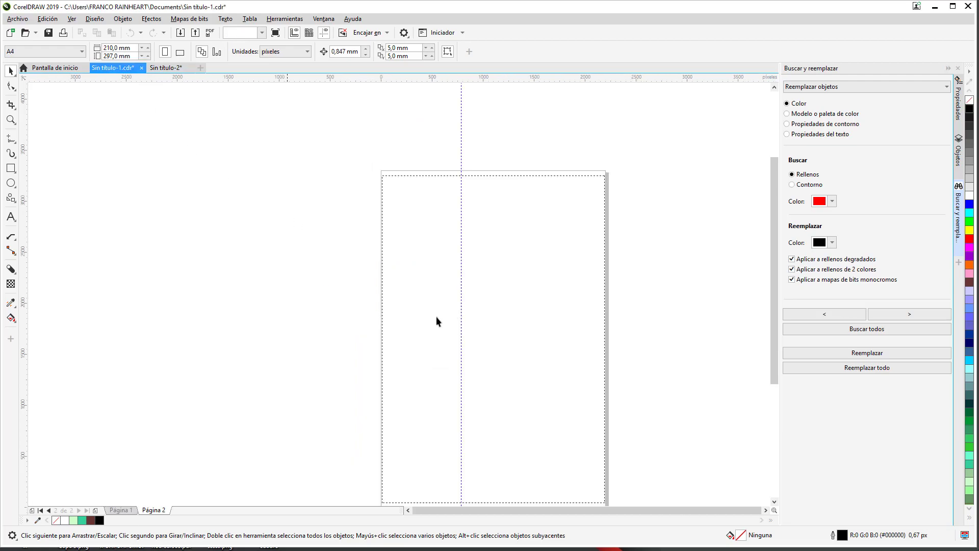
scroll(525, 379, down, 5)
scroll(527, 366, up, 5)
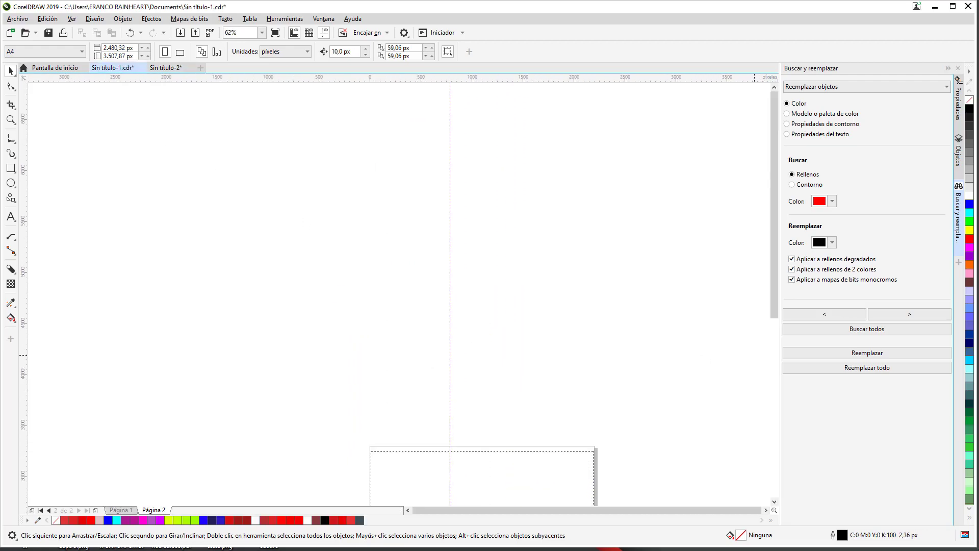
Display the document's object list and open page 1 from the page sorter view
click(958, 166)
scroll(505, 280, down, 4)
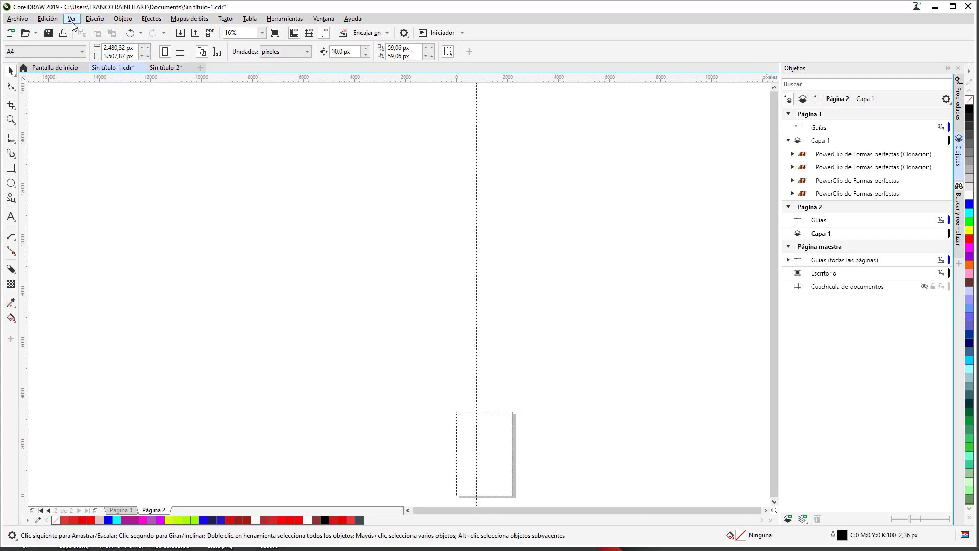
click(72, 19)
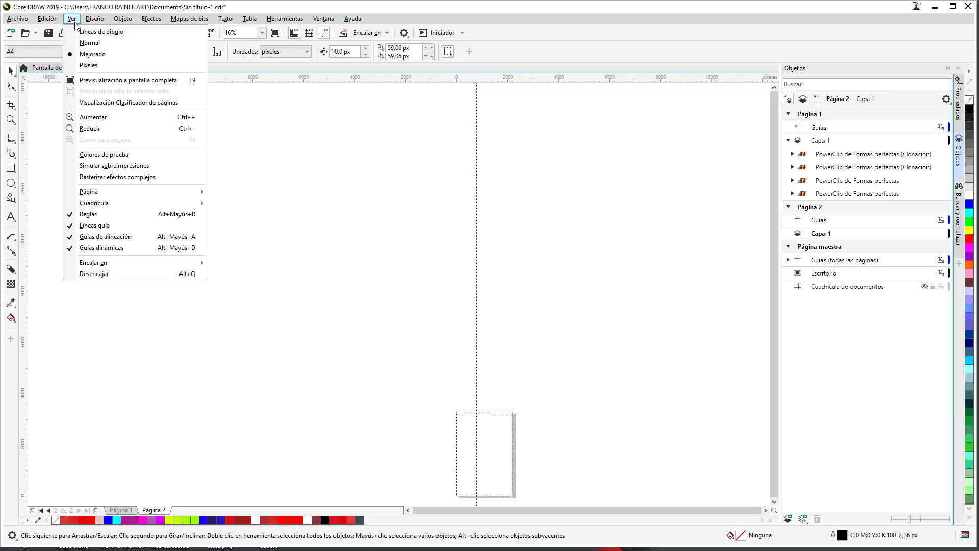
click(158, 106)
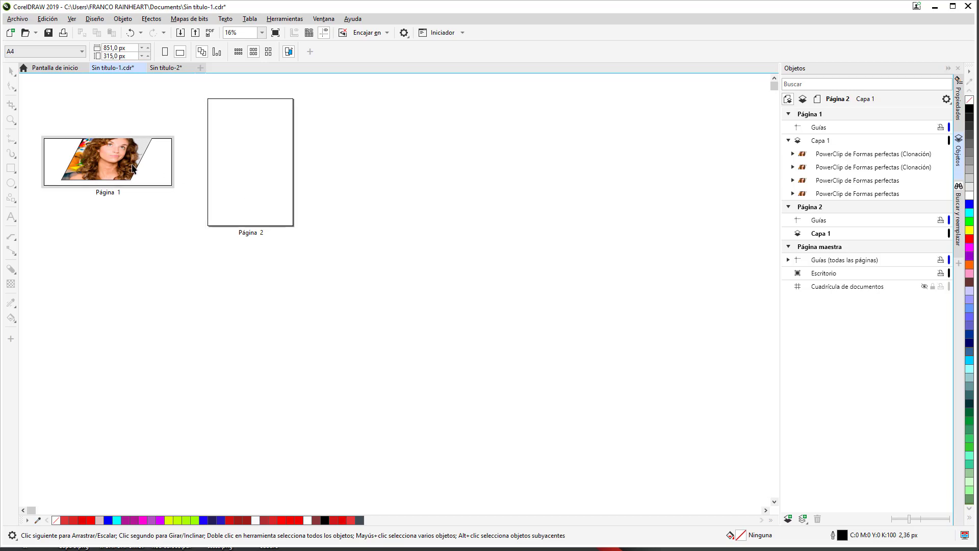
double_click(132, 168)
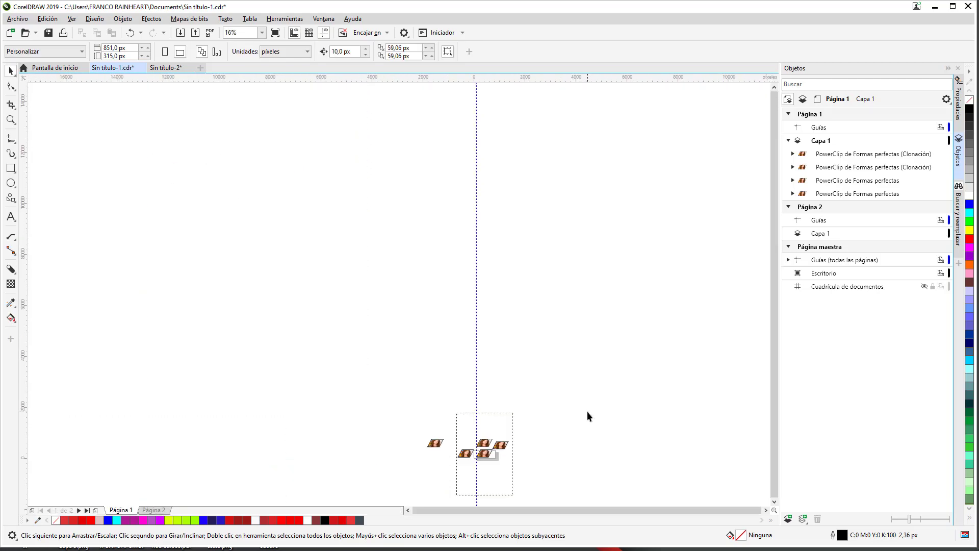
Select the photo directly above the one that lies on page 1
scroll(587, 412, up, 5)
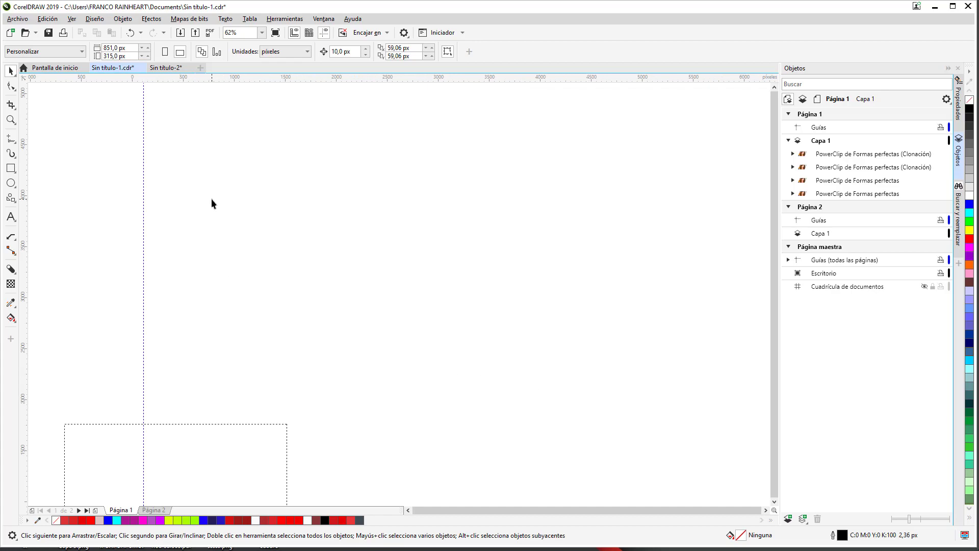
key(h)
drag(214, 203, 179, 67)
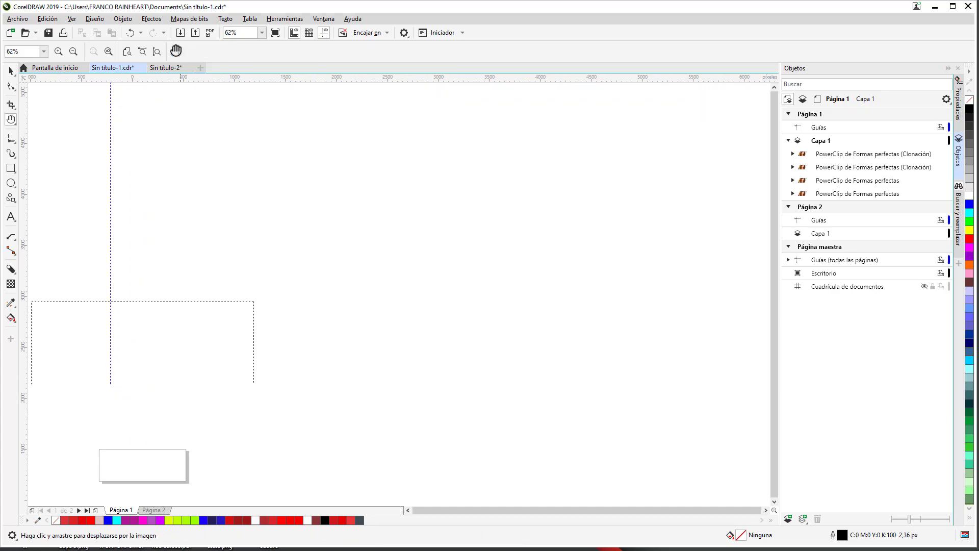
drag(221, 448, 296, 343)
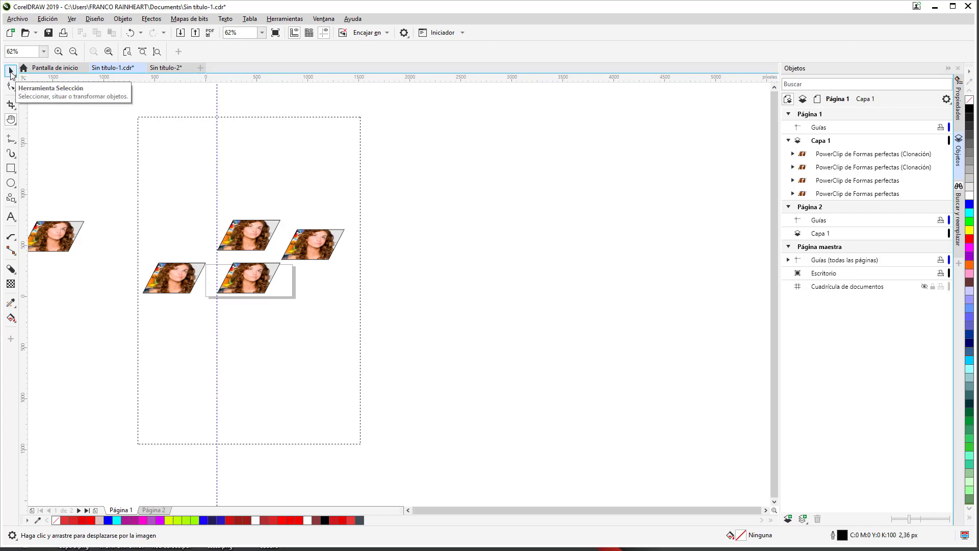
click(10, 71)
click(274, 235)
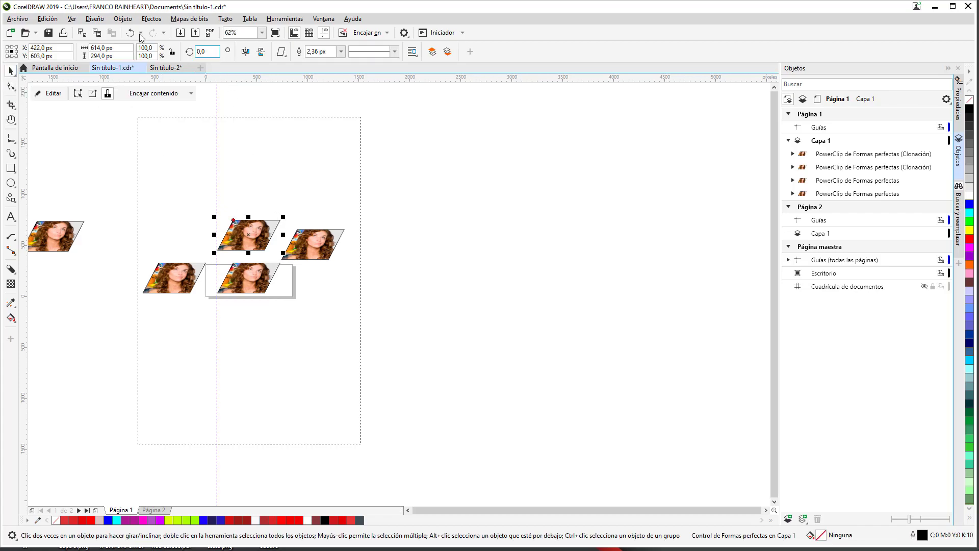
Rename page 1 as "power clip"
click(123, 19)
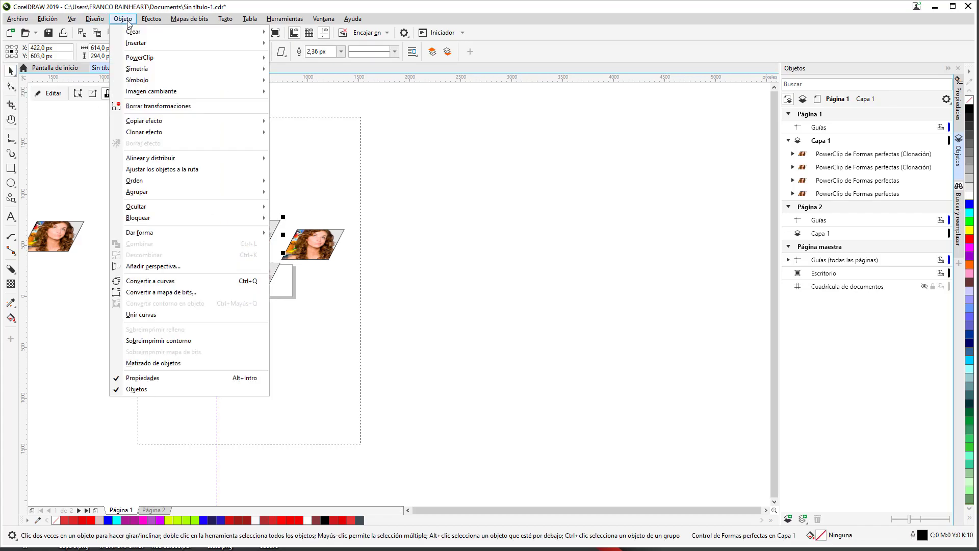
mouse_move(100, 24)
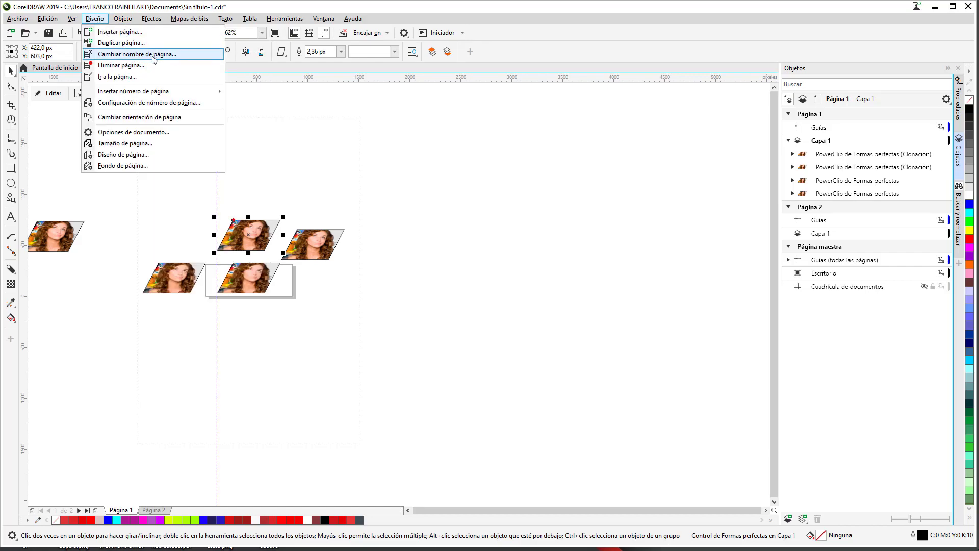
click(185, 61)
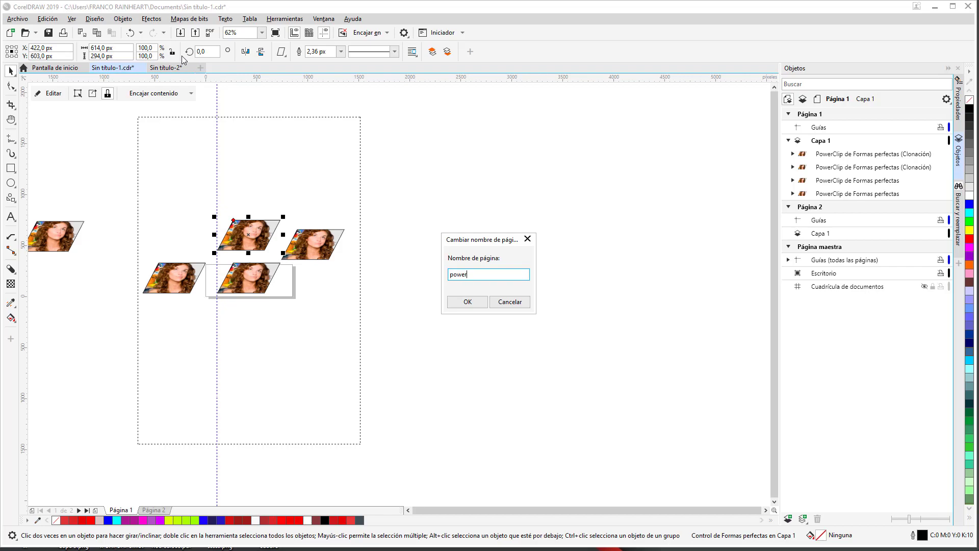
key(Return)
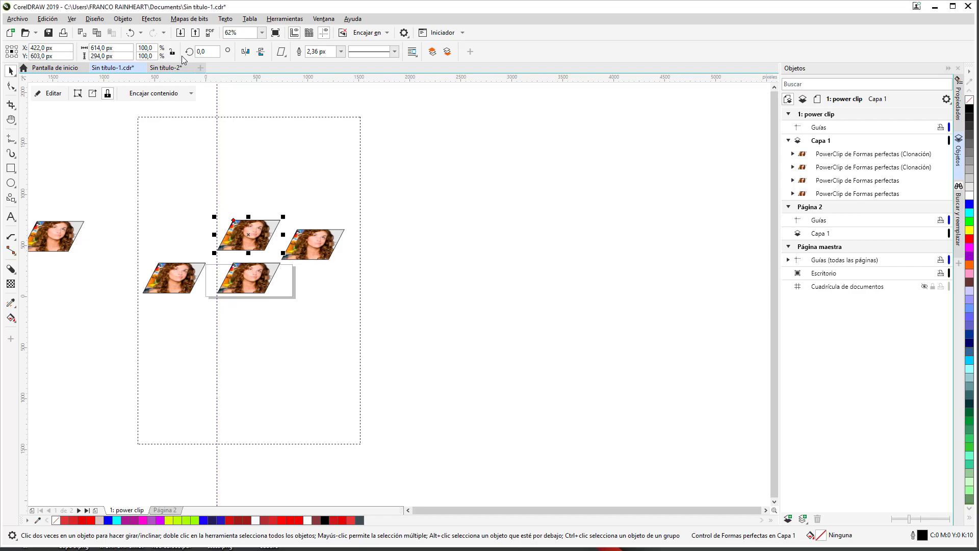
Insert a page number on all pages of the document
click(71, 20)
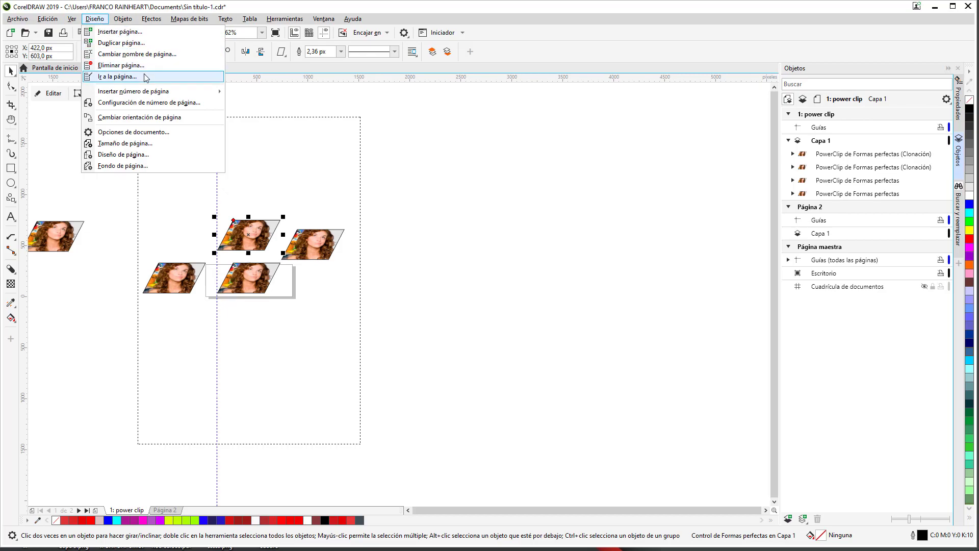
mouse_move(155, 96)
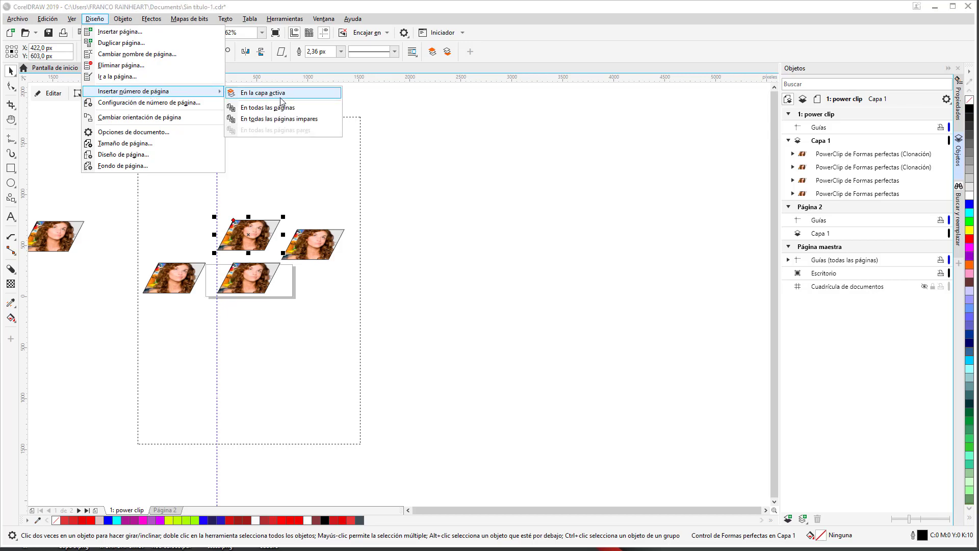
click(292, 113)
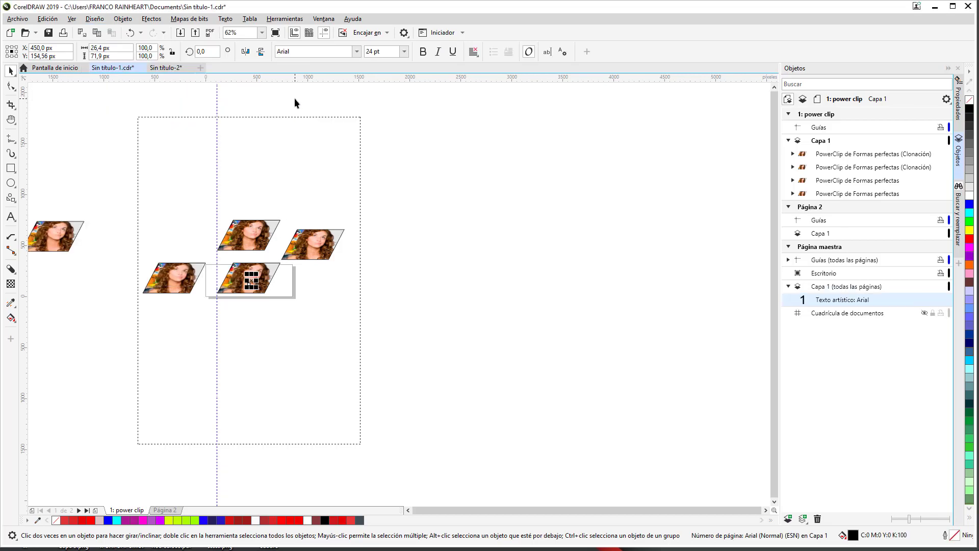
Enlarge and stretch the page number, place it inside the dashed frame's lower-right corner, and deselect it
drag(256, 288, 363, 360)
drag(278, 340, 355, 421)
drag(378, 353, 335, 427)
key(Escape)
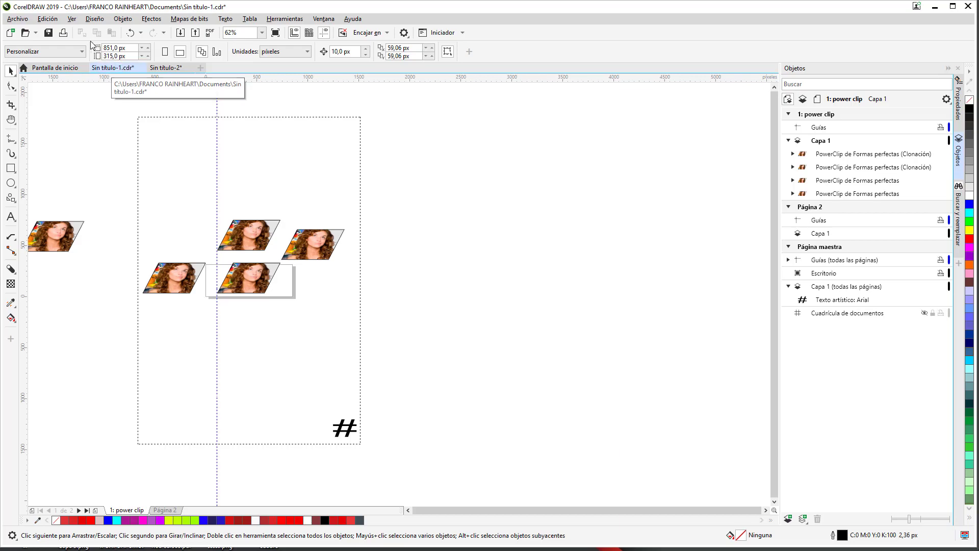
Check the page numbering in the page sorter view and return to the power clip page
click(72, 19)
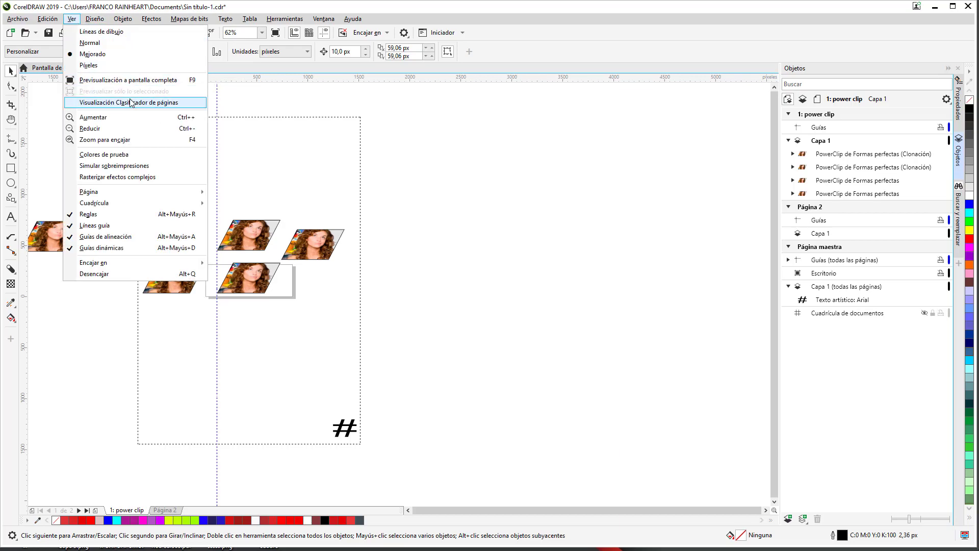
click(135, 102)
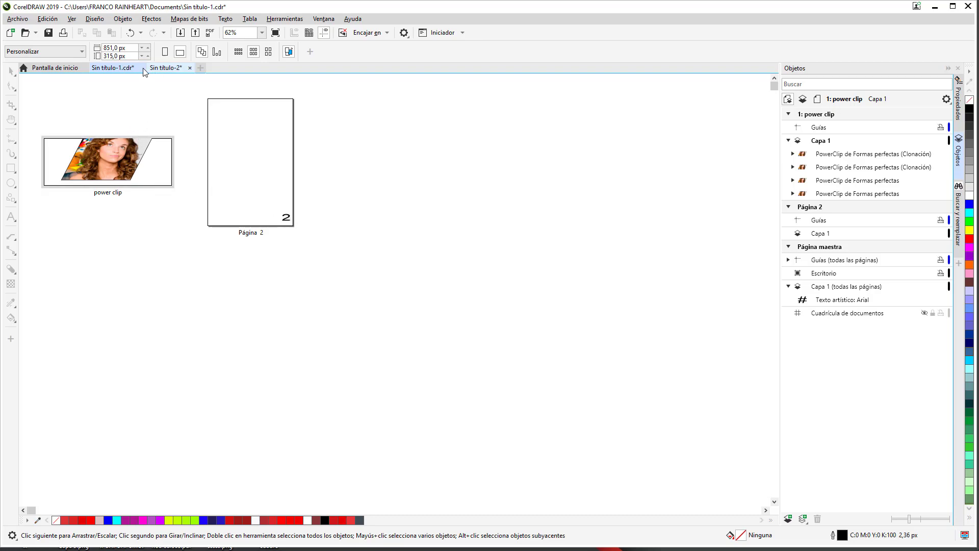
double_click(133, 161)
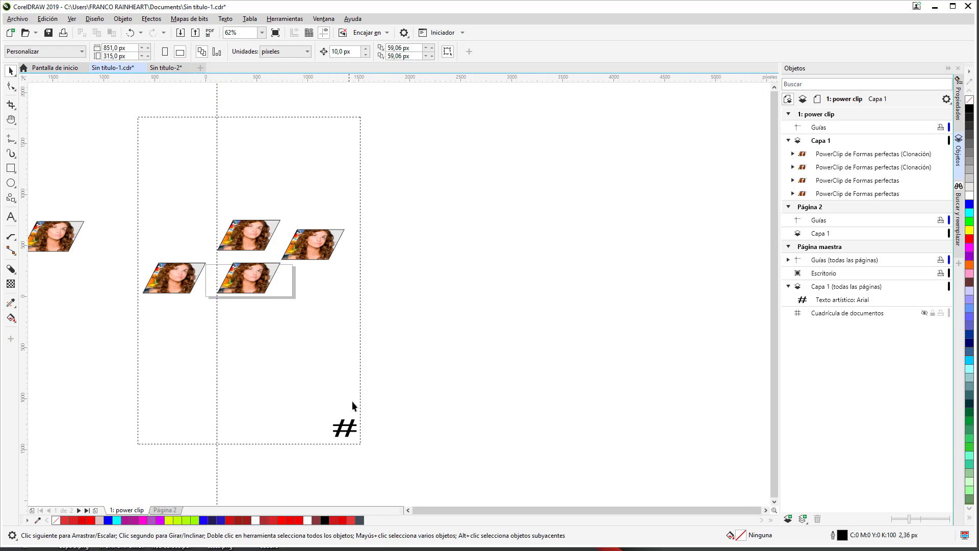
Enlarge the page number to about 800 × 620 px below the photos and check it in the page sorter view
drag(343, 425, 304, 324)
drag(288, 359, 233, 359)
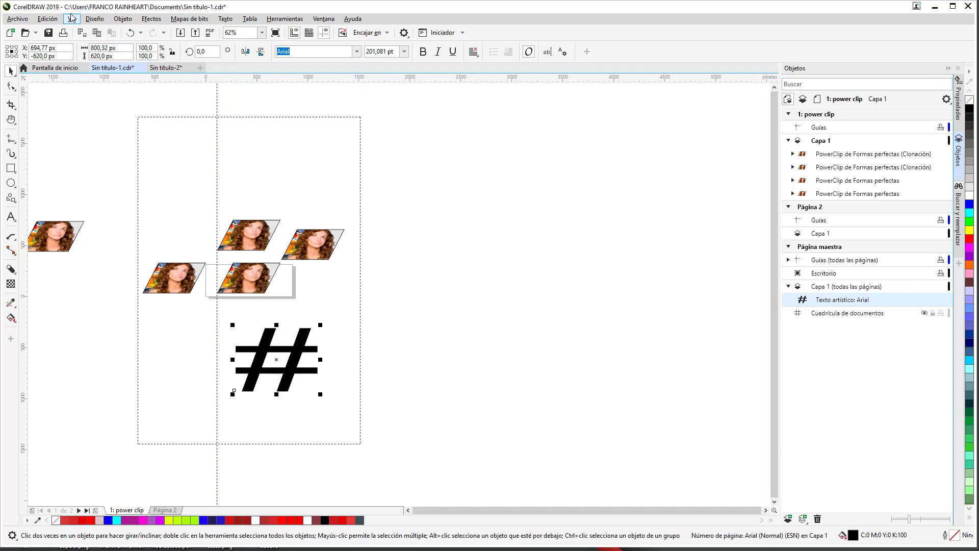
click(72, 19)
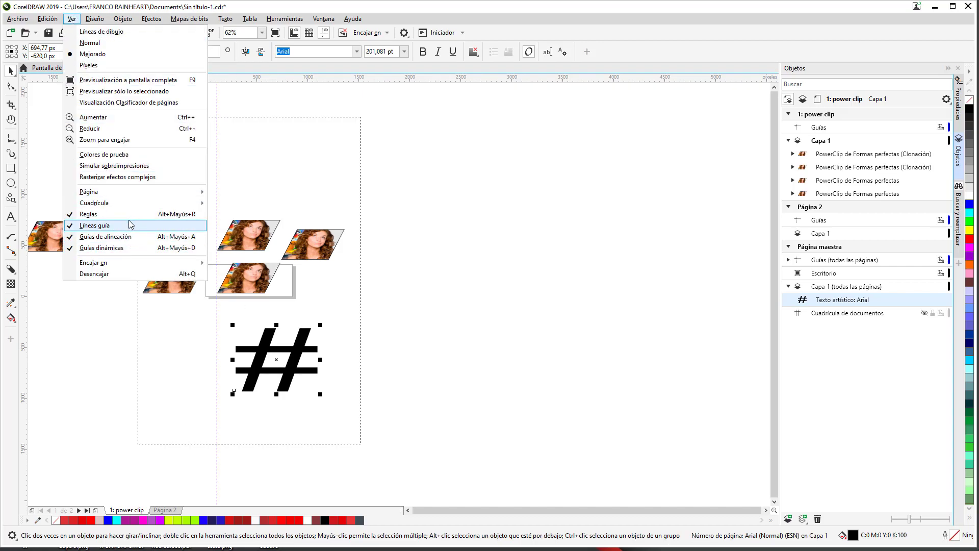
click(137, 102)
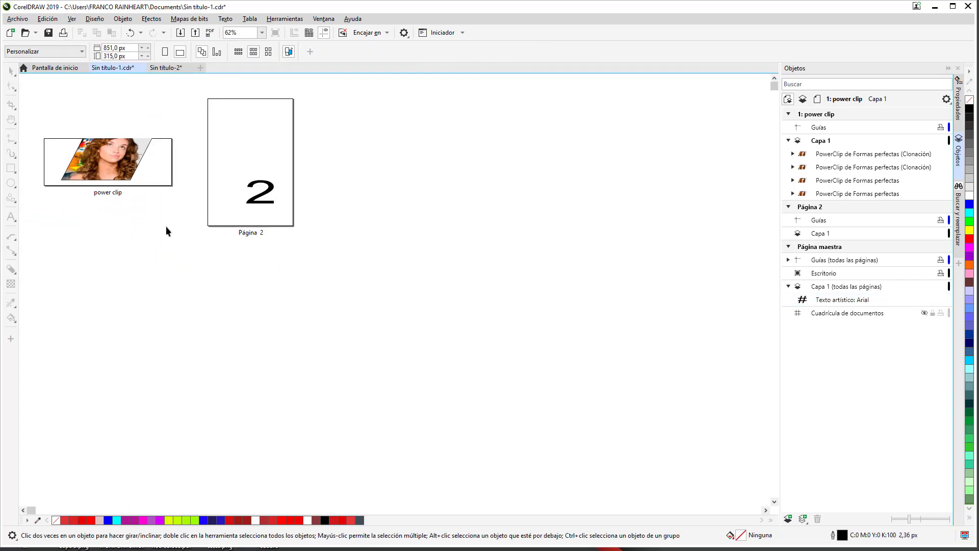
double_click(162, 180)
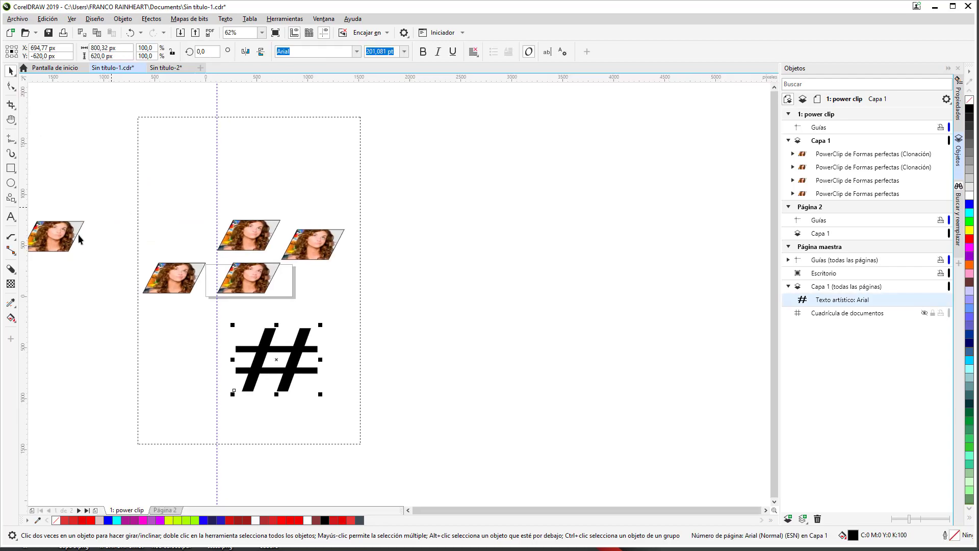
Move the photo outside the dashed frame into its left side and shift the page's photo left, partly over the neighbouring one
drag(71, 240, 182, 235)
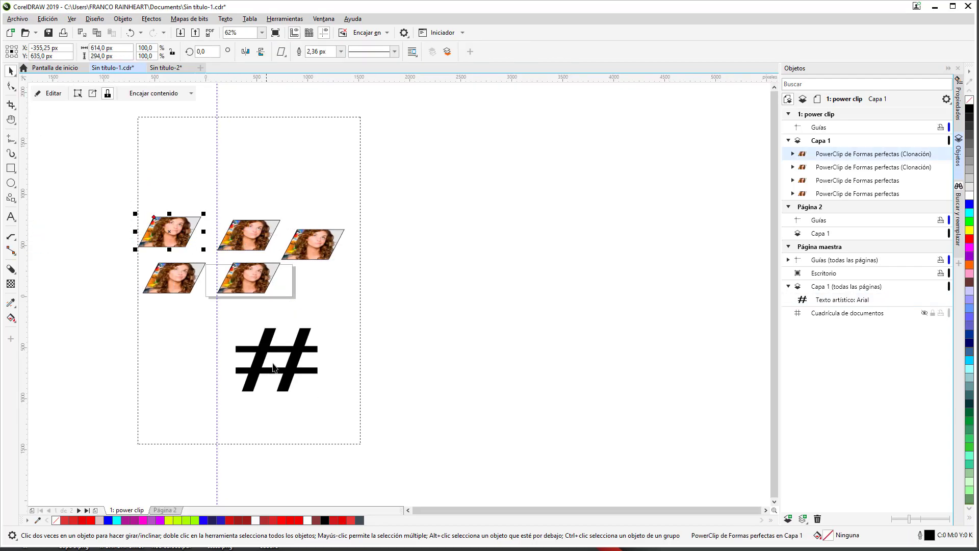
click(414, 426)
drag(257, 279, 223, 280)
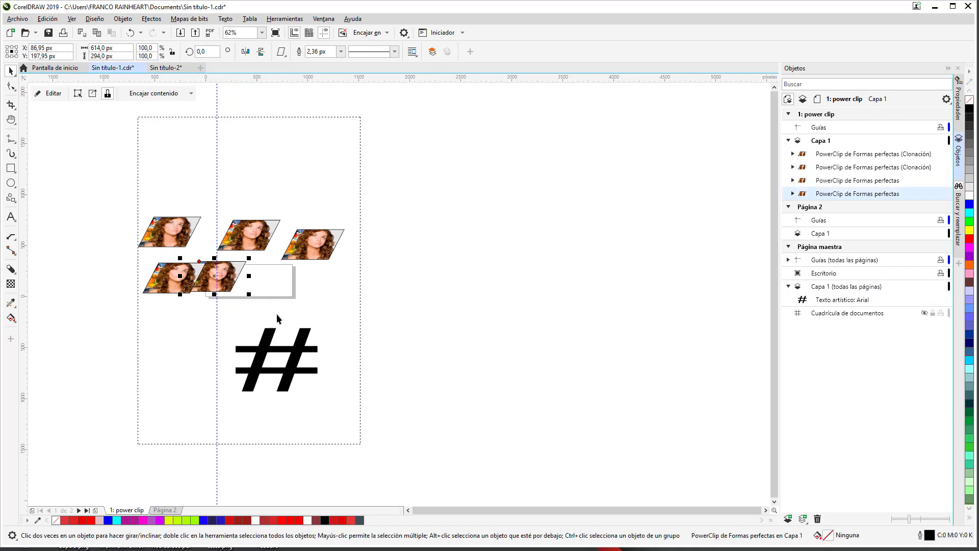
Shrink the page number to about 143 × 217 px inside the page's right end and check it in the page sorter view
click(303, 329)
drag(292, 333, 286, 286)
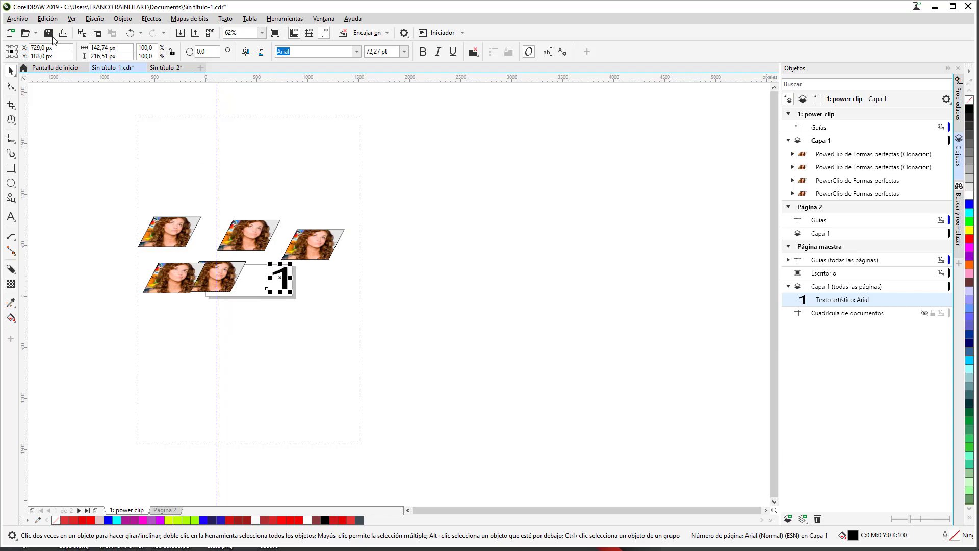
click(72, 19)
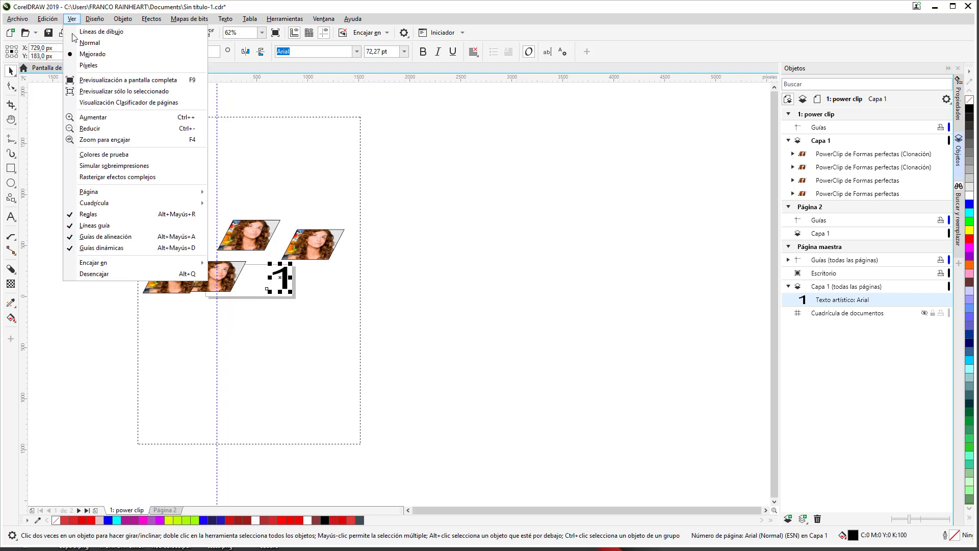
click(132, 104)
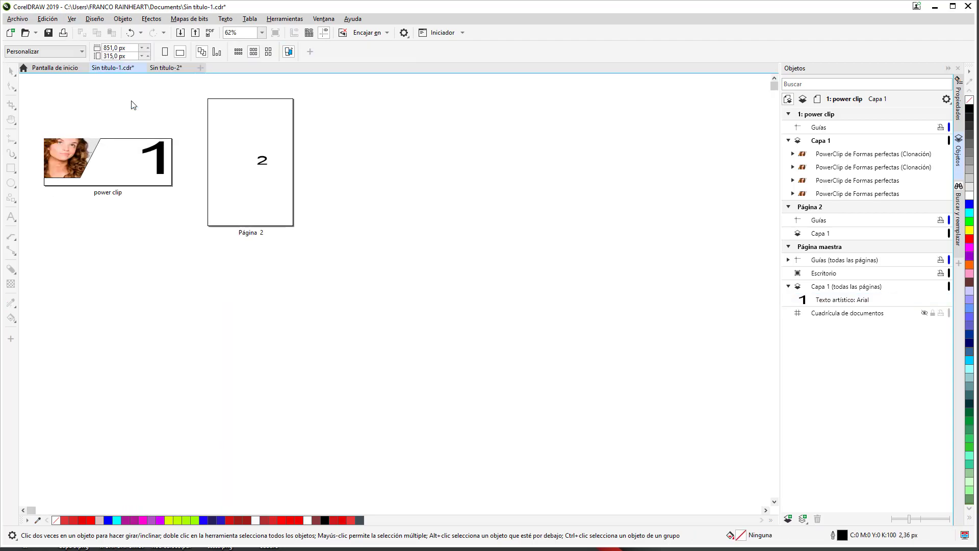
double_click(133, 170)
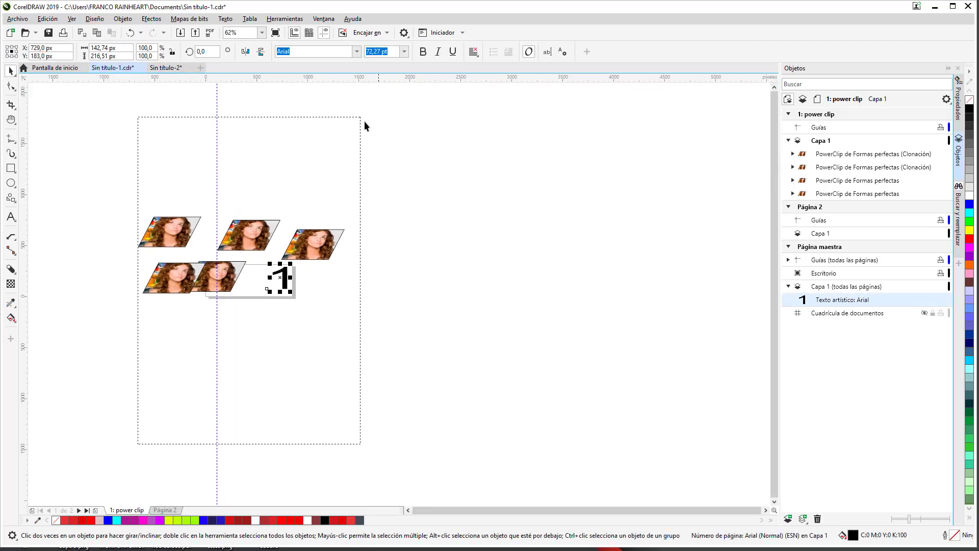
Set the document's page size to the B0 (JIS) preset
click(122, 19)
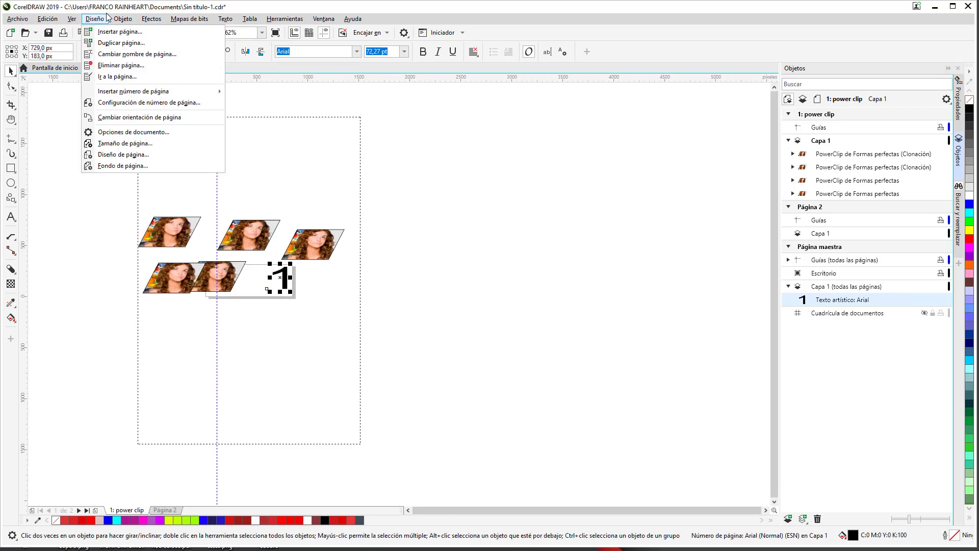
click(145, 144)
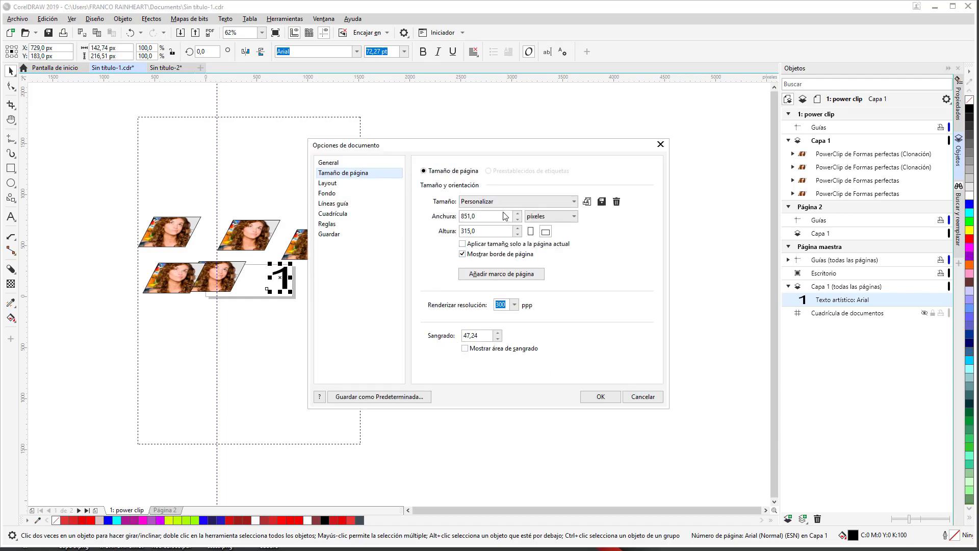
click(525, 201)
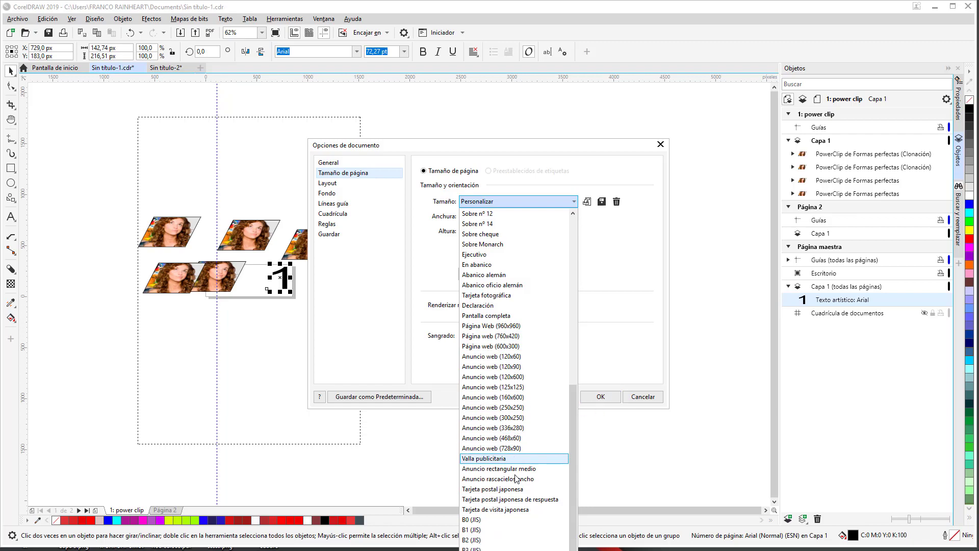
click(518, 519)
click(595, 398)
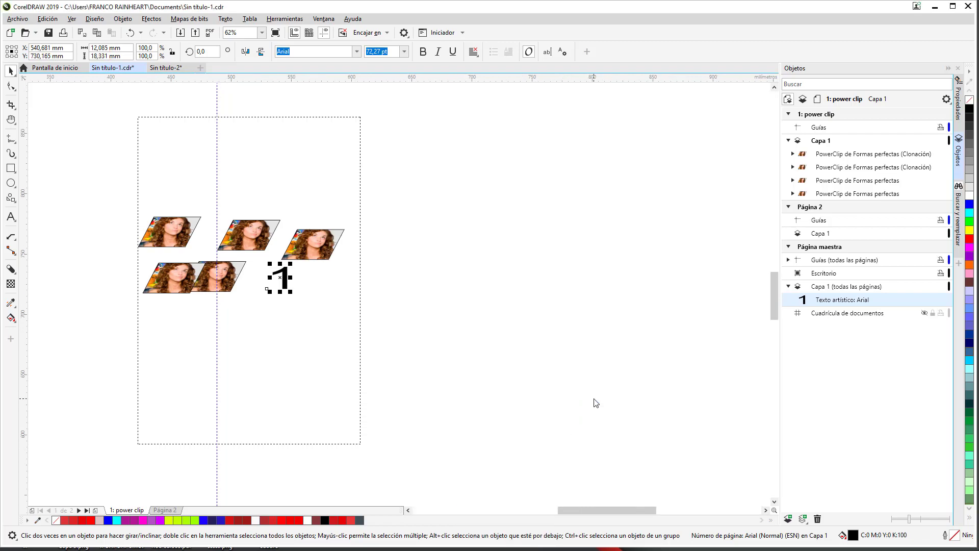
Move the photo beside the page number to the right so that it overlaps the number
drag(209, 282, 250, 282)
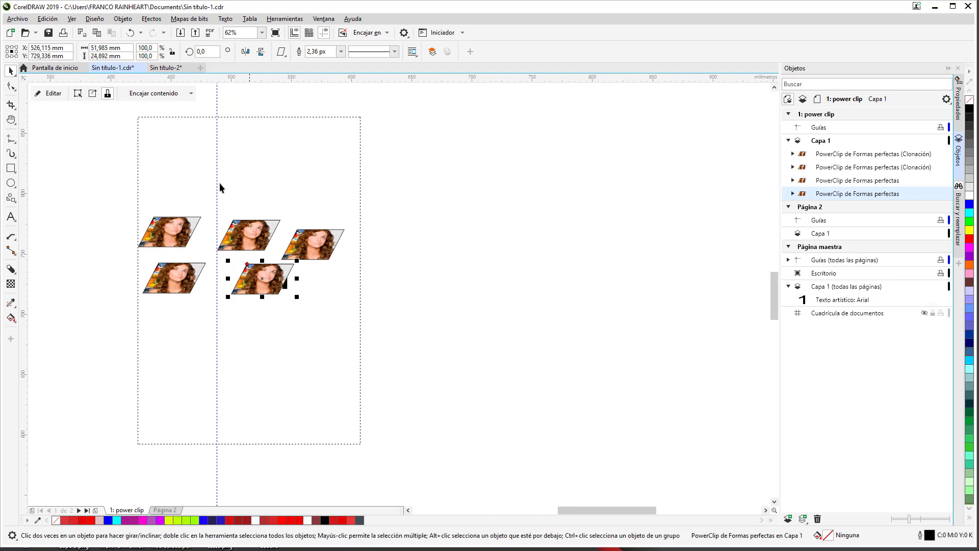
click(147, 94)
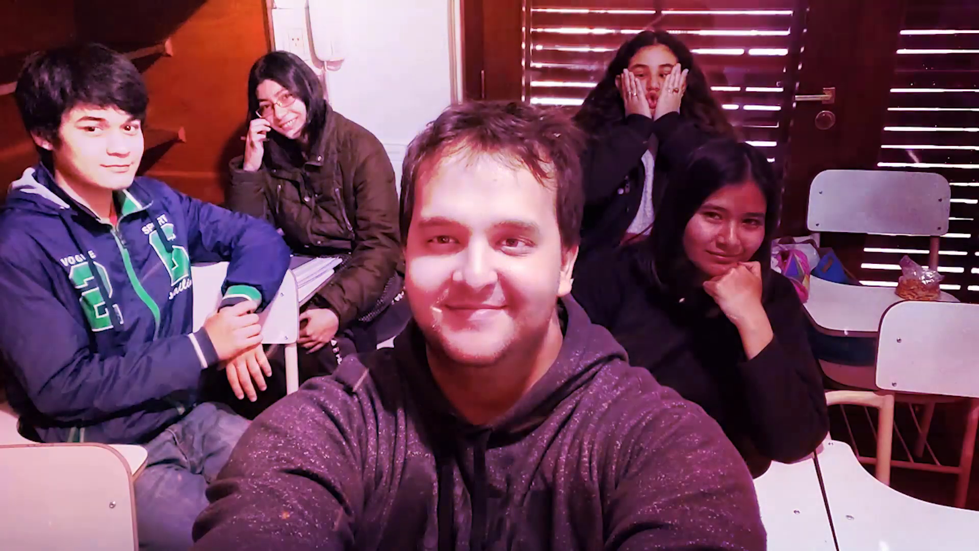